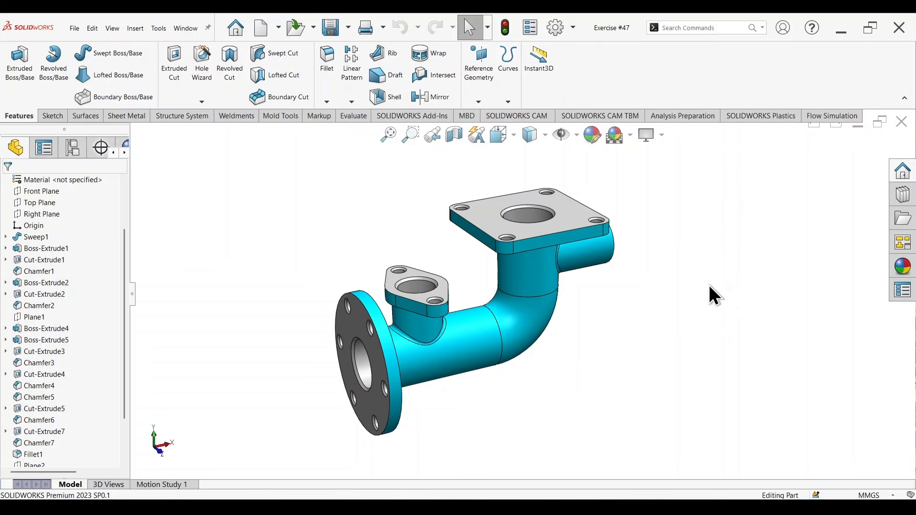
# - Inspect the finished flanged elbow model, viewing its flanges, bend and side branch up close
pyautogui.moveTo(743, 321); pyautogui.dragTo(754, 290, button='middle')
pyautogui.scroll(-2, 509, 296)
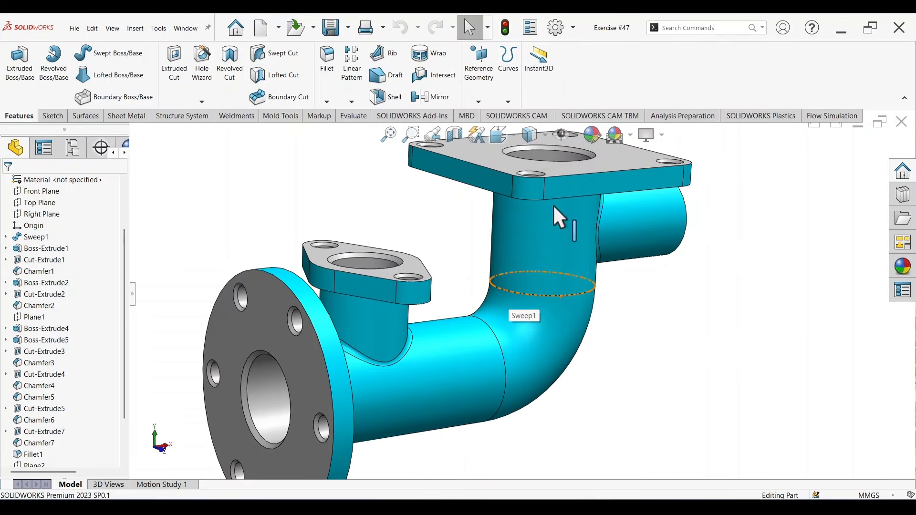
pyautogui.scroll(4, 558, 377)
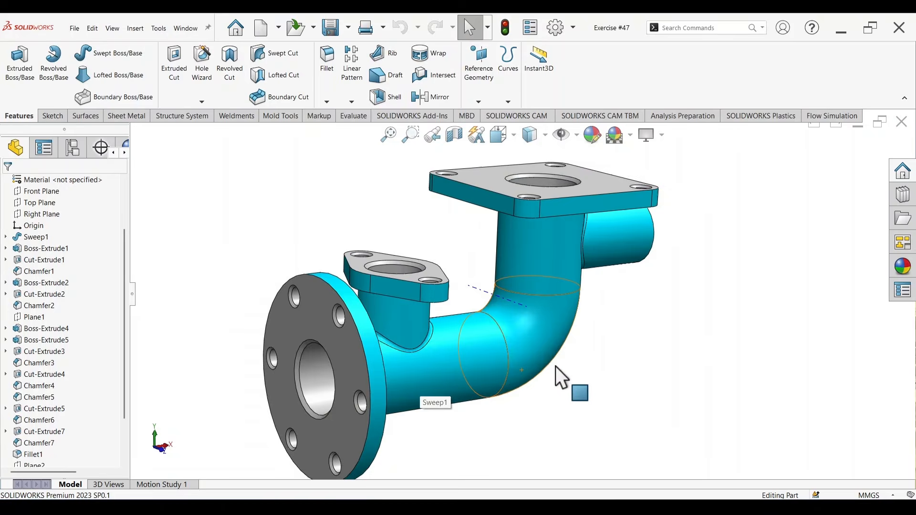
# - Switch to the image viewer showing Exercise #47.JPG and review the drawing's title block, notes, section and orthographic views
pyautogui.click(540, 507)
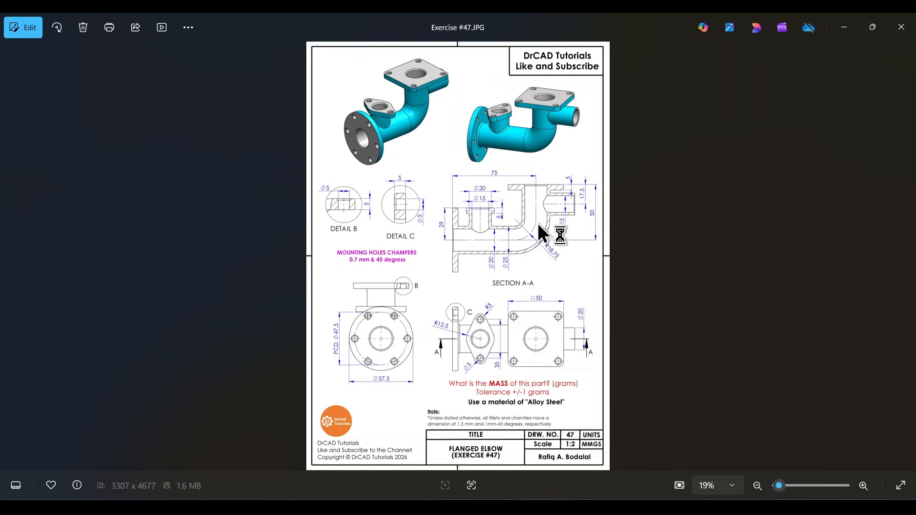
pyautogui.scroll(5, 587, 402)
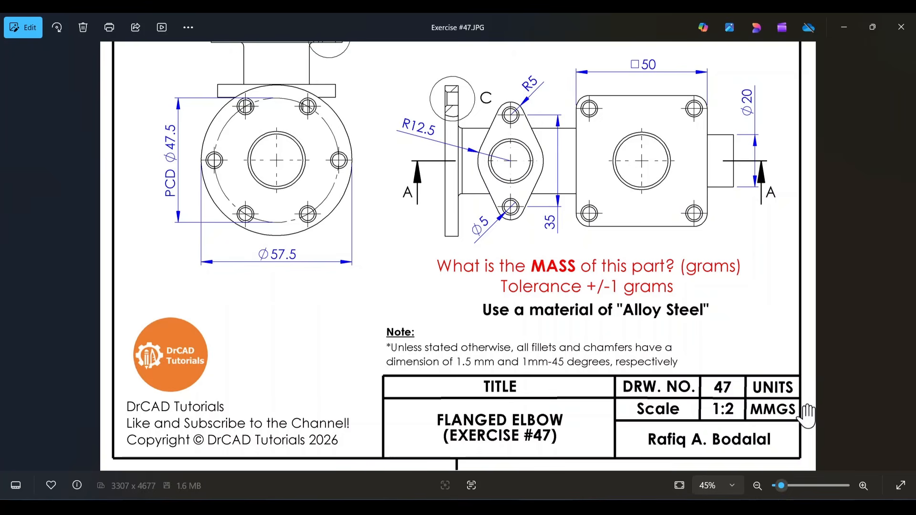
pyautogui.scroll(-4, 660, 249)
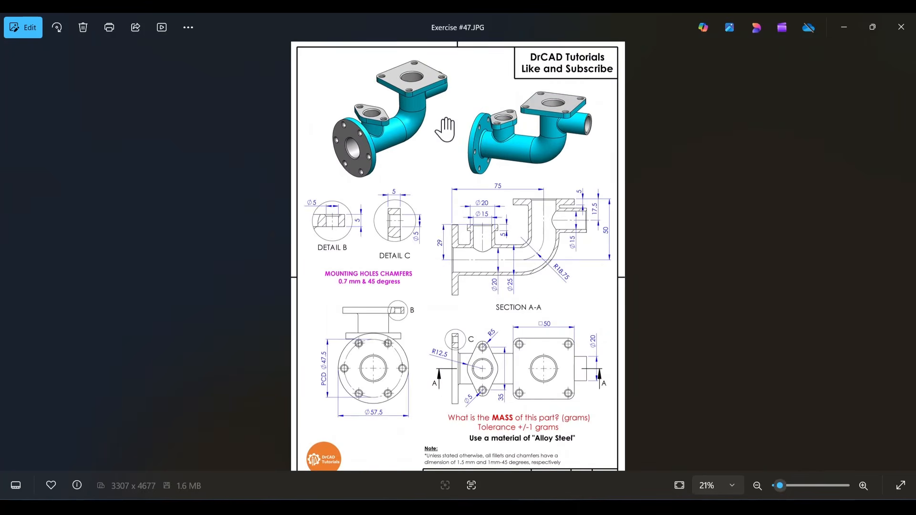
pyautogui.scroll(3, 445, 133)
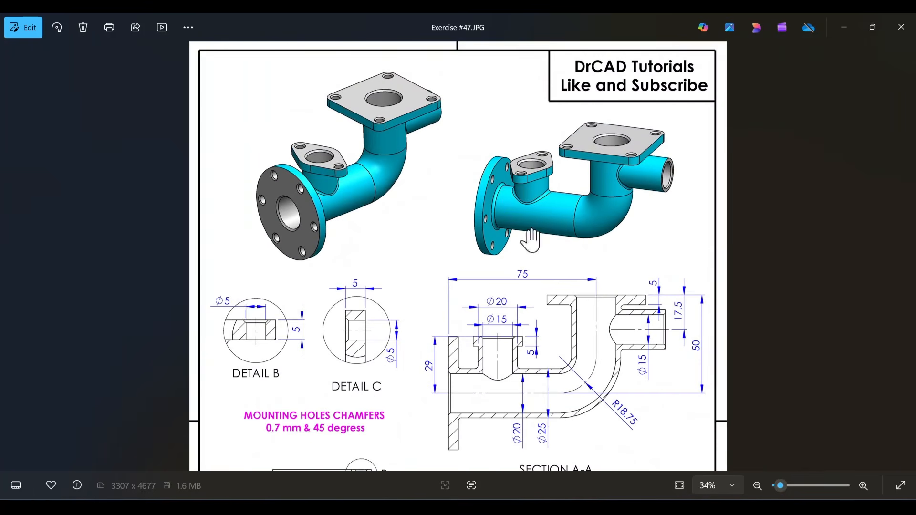
pyautogui.moveTo(575, 279); pyautogui.dragTo(589, 47)
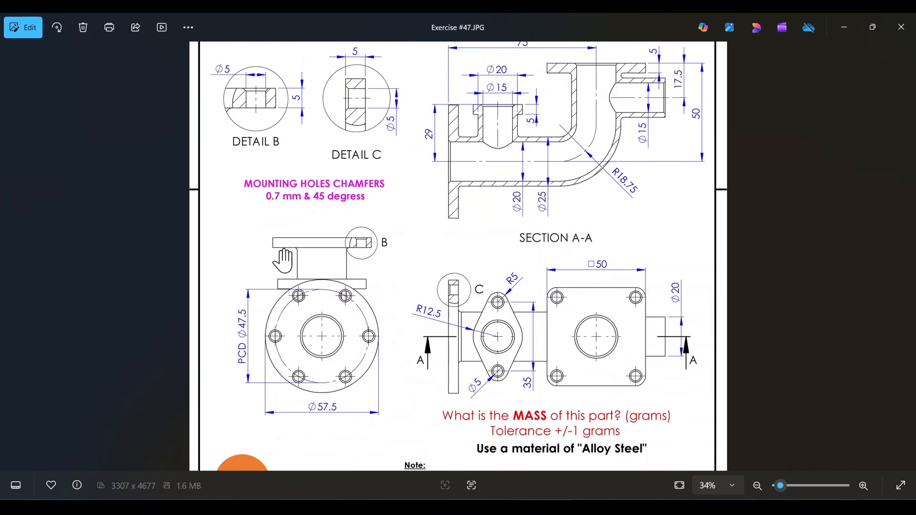
pyautogui.moveTo(411, 284); pyautogui.dragTo(446, 347)
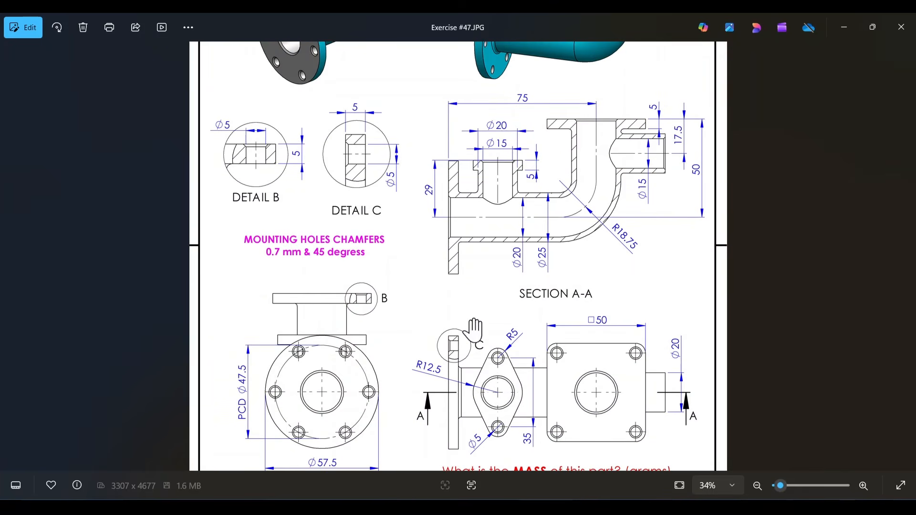
pyautogui.moveTo(490, 369); pyautogui.dragTo(450, 328)
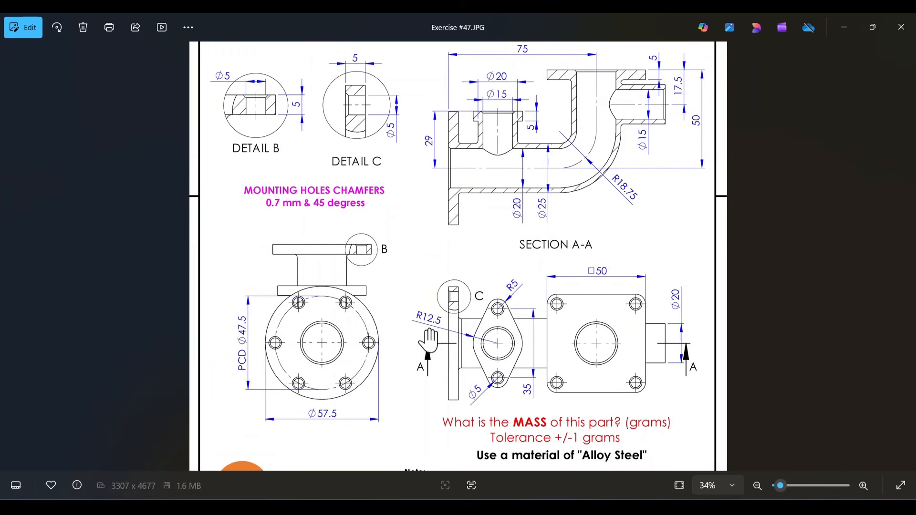
pyautogui.moveTo(600, 248); pyautogui.dragTo(563, 323)
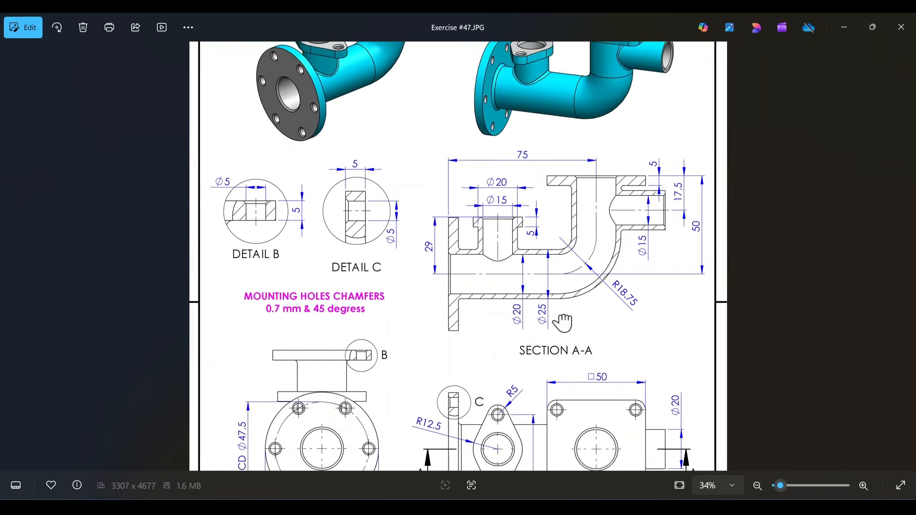
# - Examine Detail B, Detail C, the mounting hole chamfer note and the Section A-A dimensions in the drawing
pyautogui.scroll(3, 384, 280)
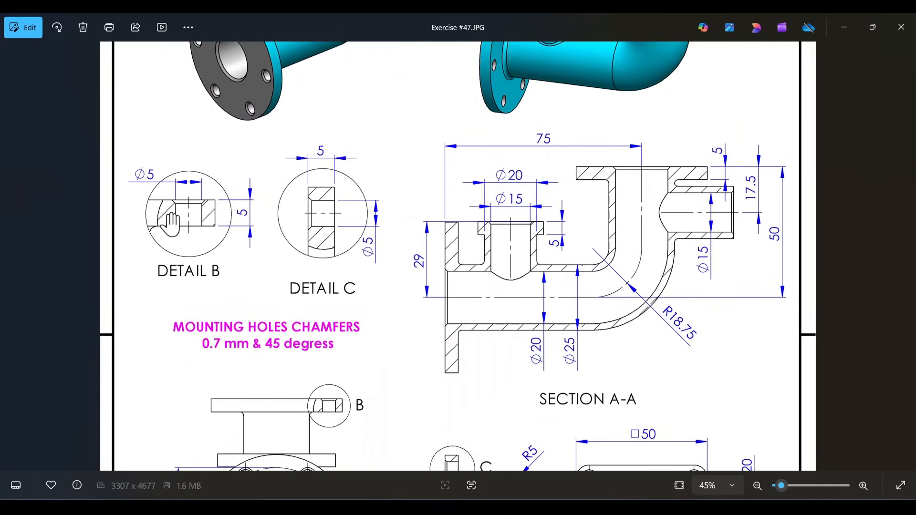
pyautogui.scroll(3, 318, 306)
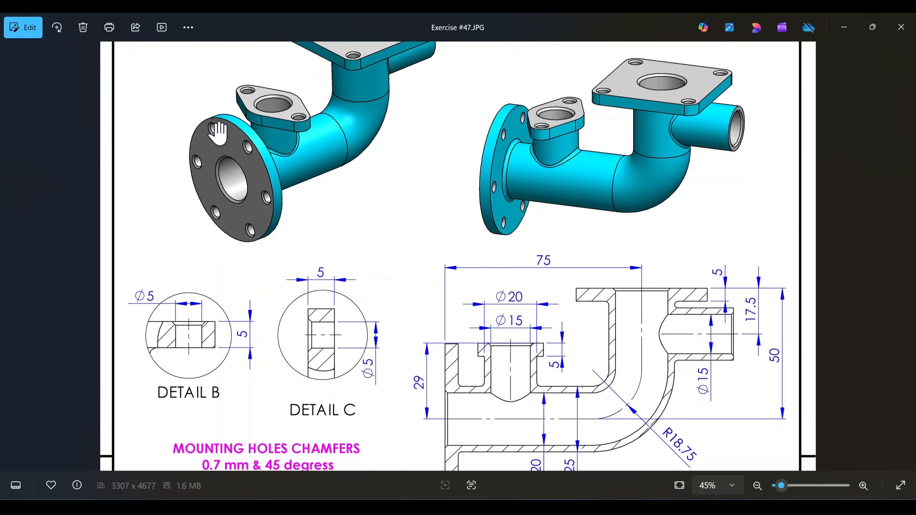
pyautogui.scroll(2, 270, 201)
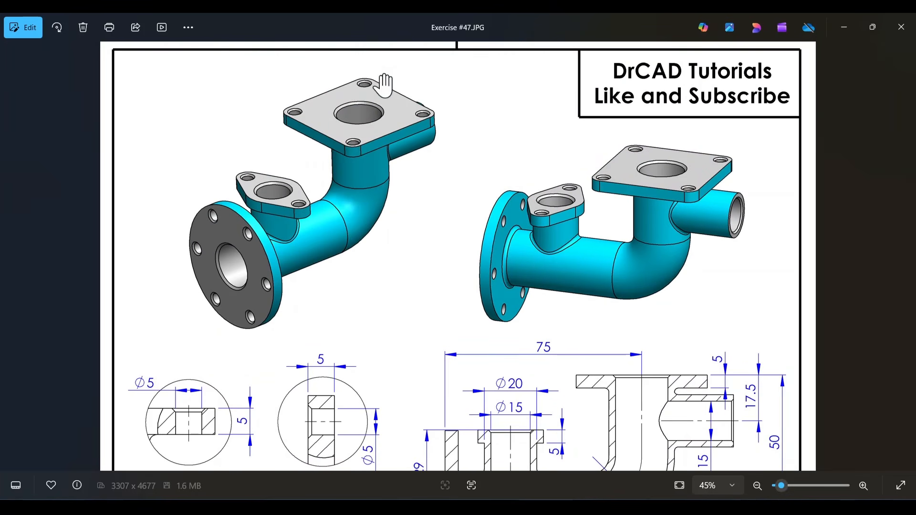
pyautogui.scroll(-4, 431, 280)
pyautogui.scroll(5, 431, 280)
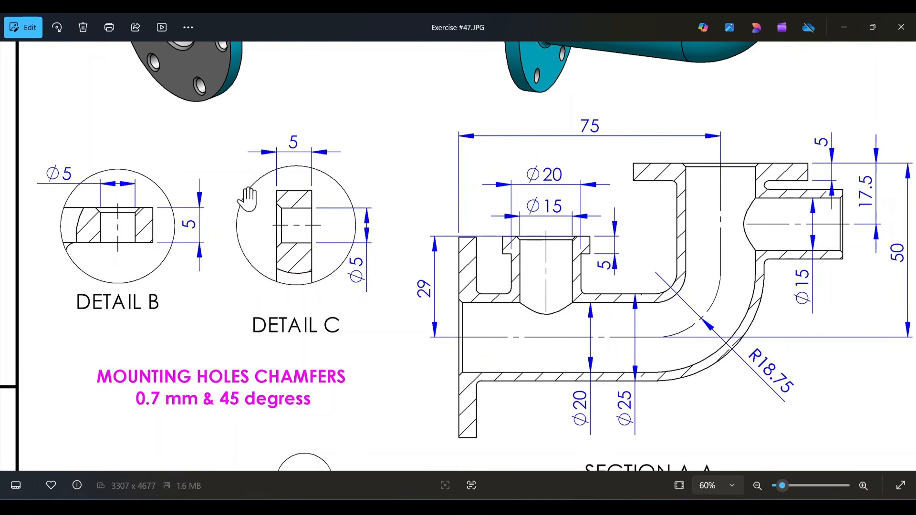
pyautogui.scroll(2, 342, 232)
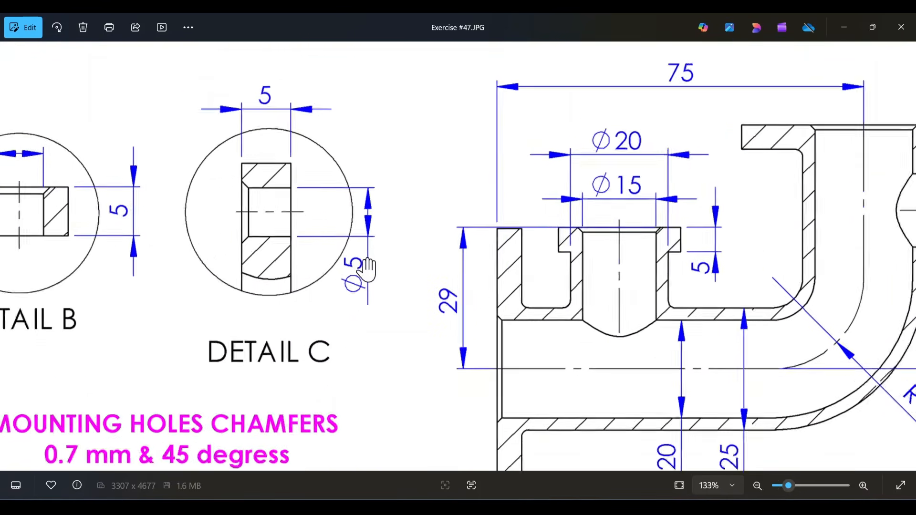
pyautogui.scroll(-5, 407, 280)
pyautogui.moveTo(543, 264); pyautogui.dragTo(541, 296)
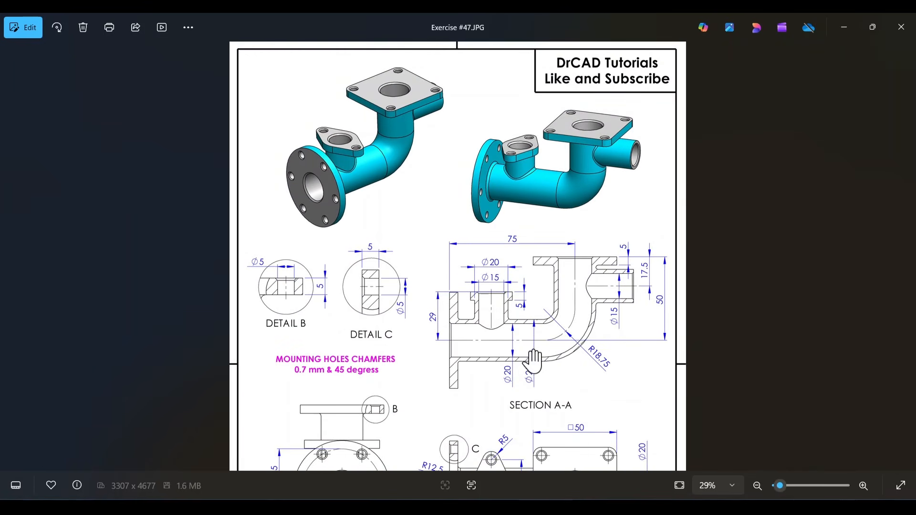
pyautogui.scroll(-2, 474, 210)
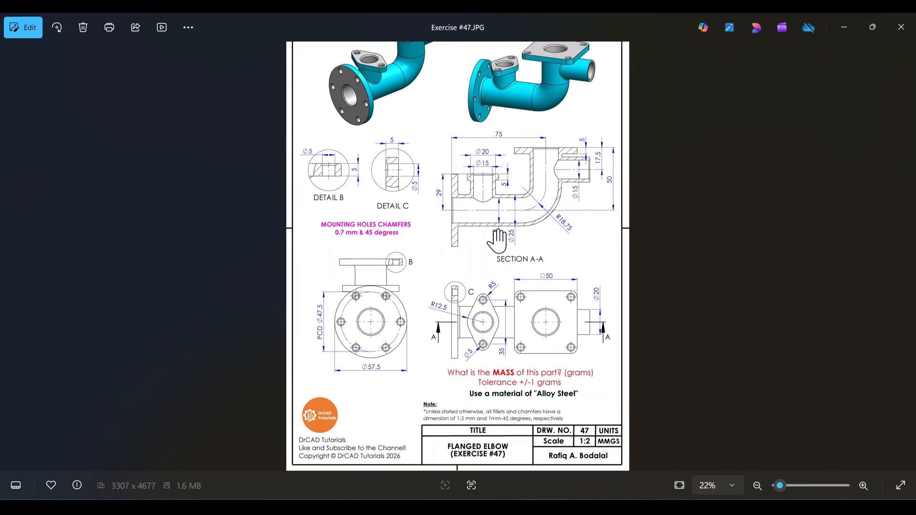
pyautogui.moveTo(488, 168); pyautogui.dragTo(489, 212)
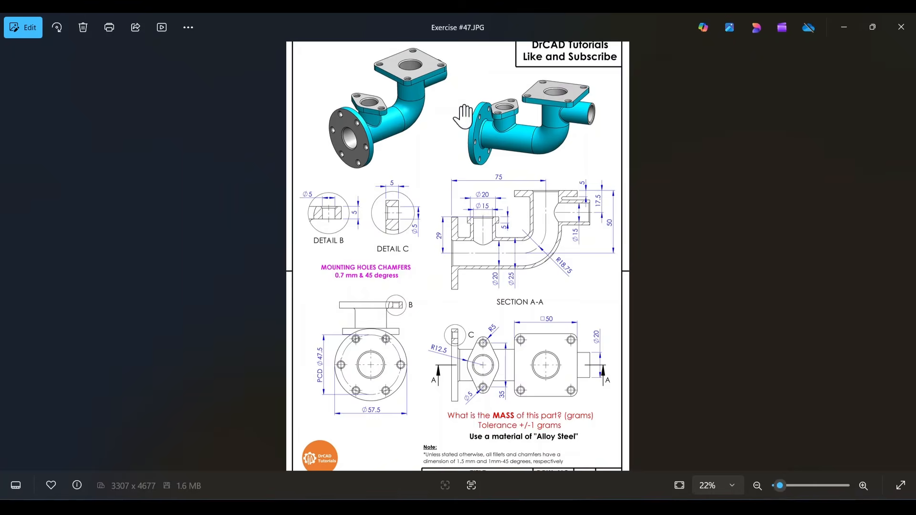
# - Study the two isometric views of the flanged elbow, focusing on its three flanges, pipe bend and side outlet
pyautogui.scroll(3, 463, 117)
pyautogui.moveTo(460, 106); pyautogui.dragTo(454, 195)
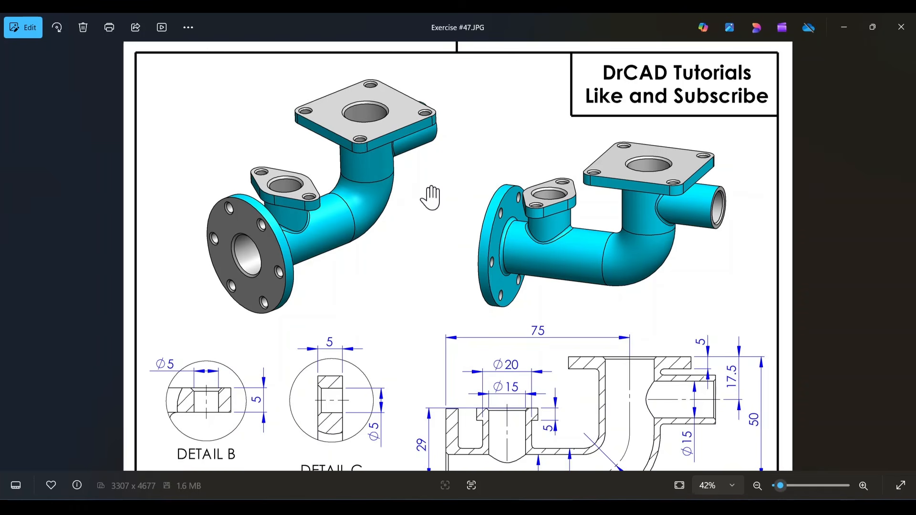
pyautogui.scroll(1, 431, 197)
pyautogui.moveTo(430, 196); pyautogui.dragTo(420, 238)
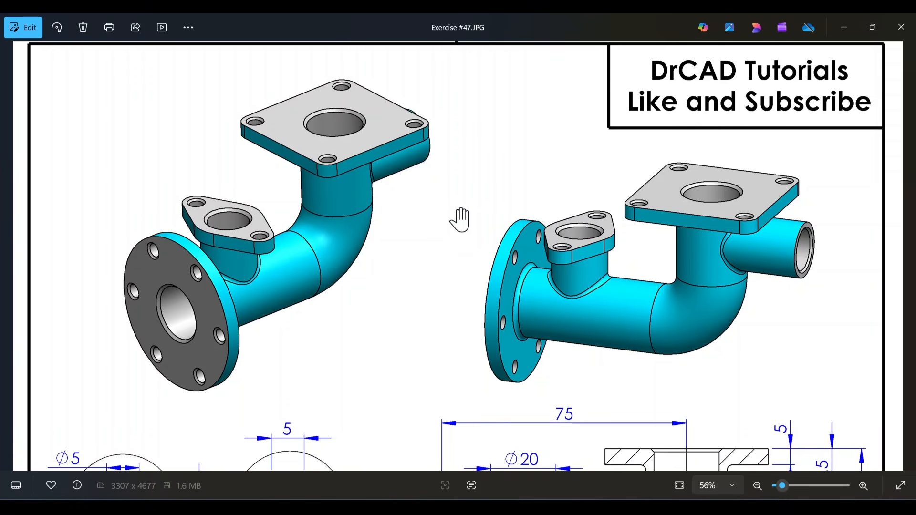
pyautogui.scroll(-3, 460, 219)
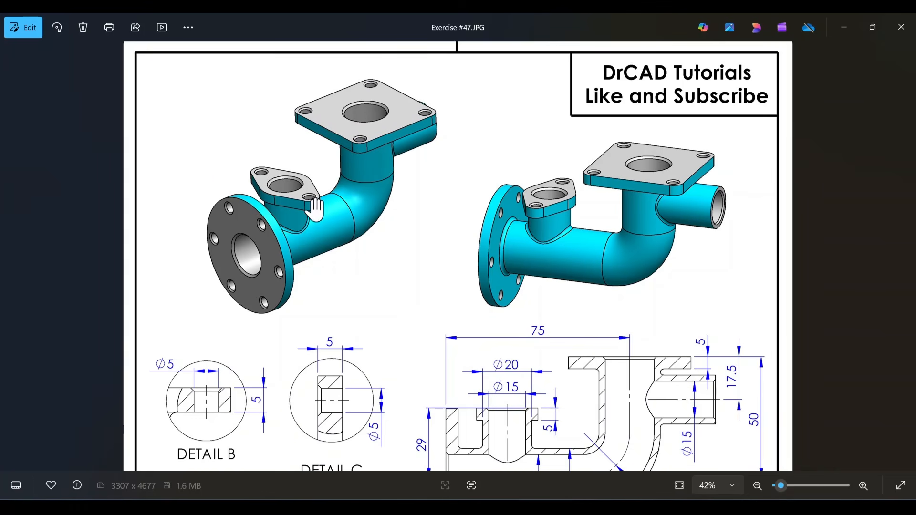
pyautogui.scroll(3, 313, 202)
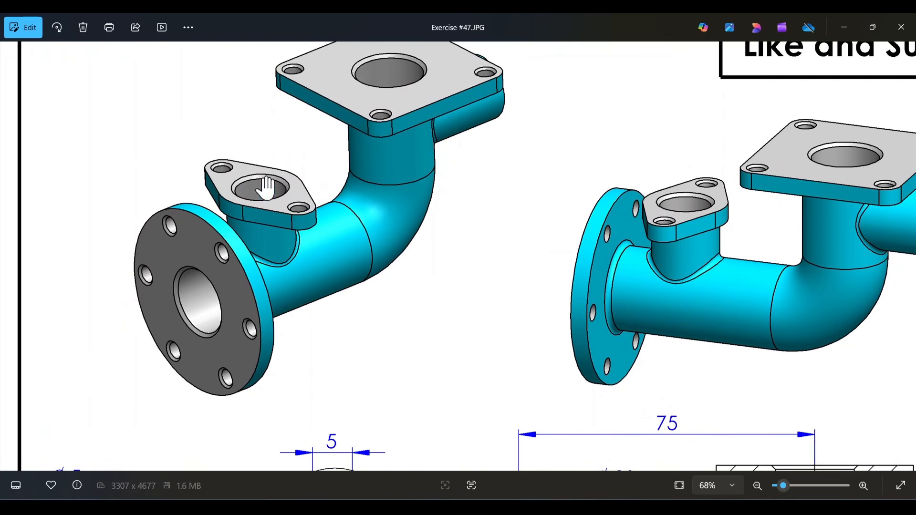
pyautogui.moveTo(298, 205); pyautogui.dragTo(301, 175)
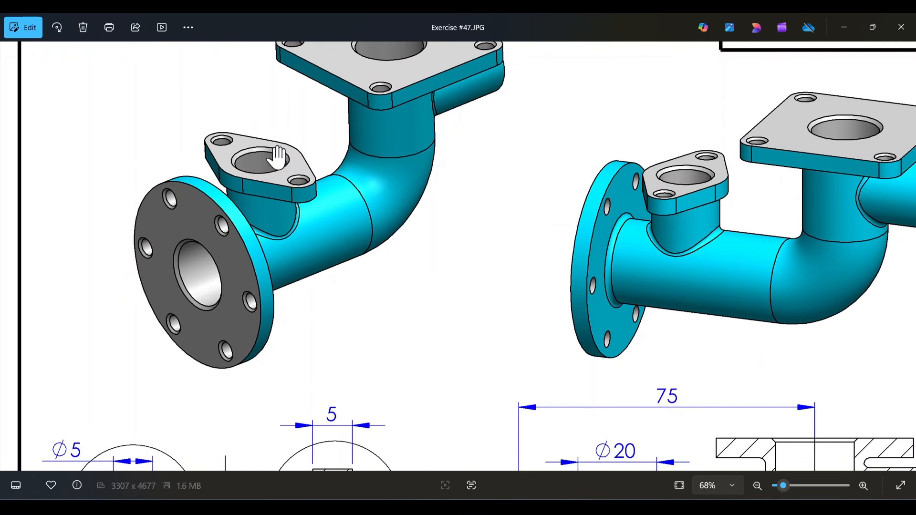
pyautogui.moveTo(281, 152); pyautogui.dragTo(285, 201)
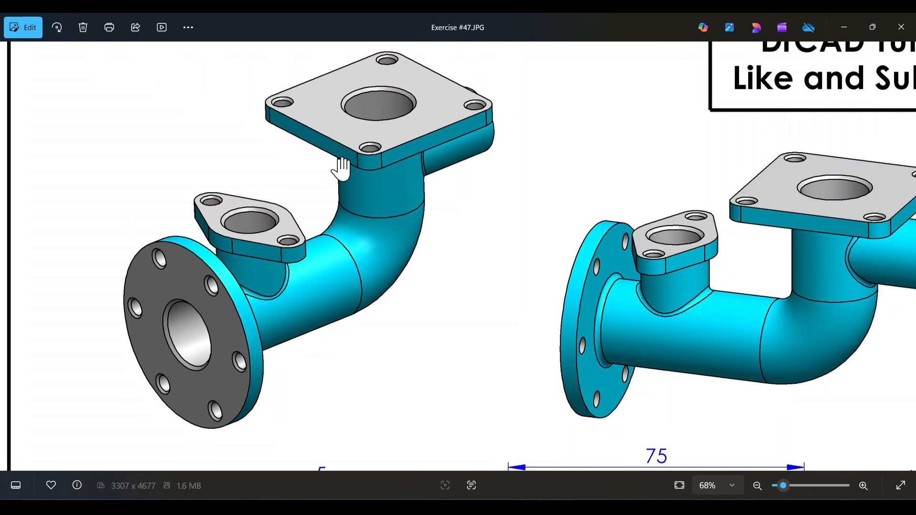
pyautogui.scroll(-4, 515, 191)
pyautogui.moveTo(519, 329)
pyautogui.mouseDown()
pyautogui.moveTo(512, 244)
pyautogui.moveTo(500, 377)
pyautogui.mouseUp()
pyautogui.scroll(3, 322, 198)
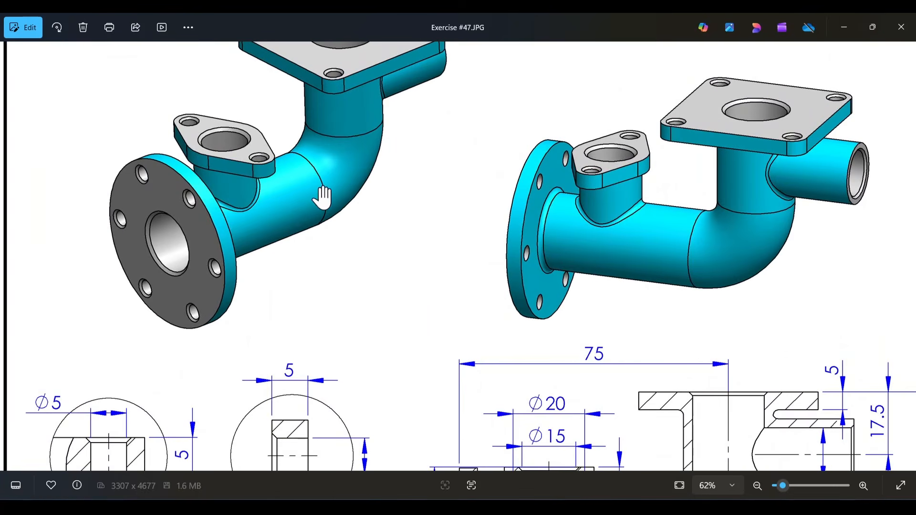
pyautogui.moveTo(334, 257); pyautogui.dragTo(337, 341)
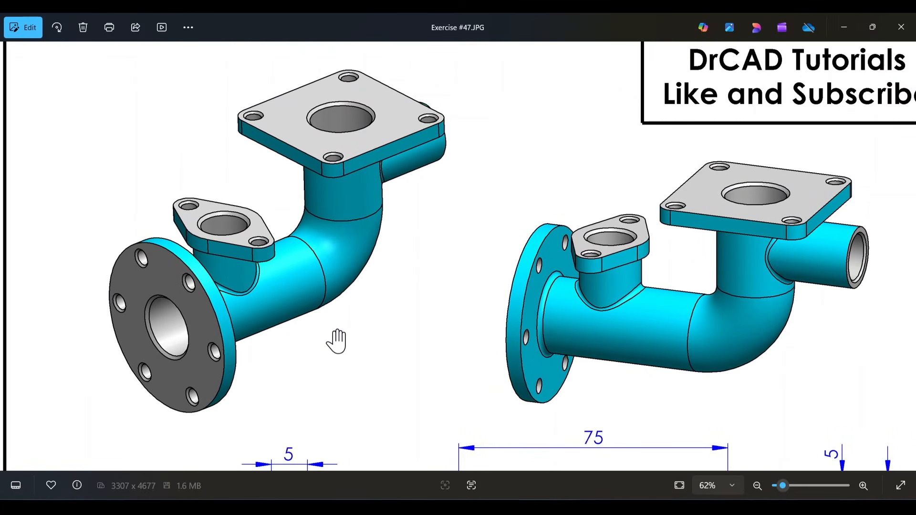
pyautogui.scroll(-1, 337, 341)
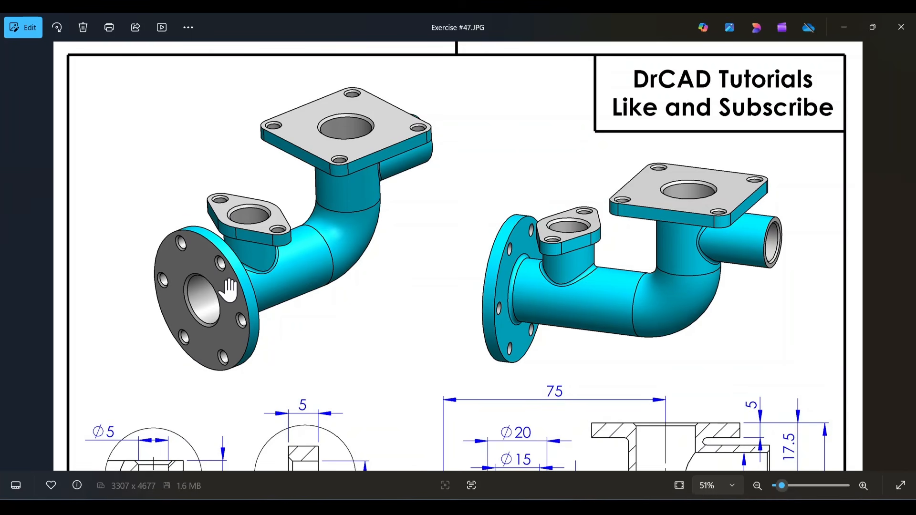
# - Compare the isometric views with the detail views and the pipe path, diameters and bend radius in Section A-A
pyautogui.scroll(-10, 310, 329)
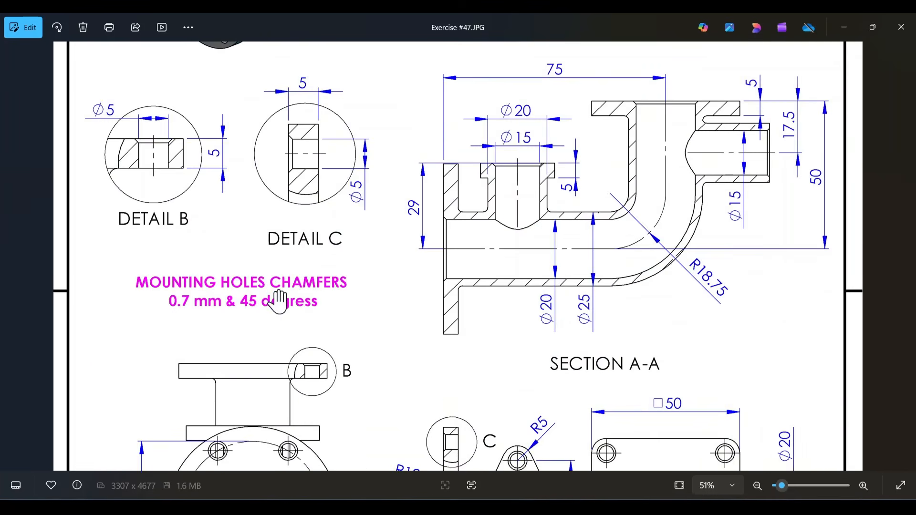
pyautogui.scroll(10, 368, 167)
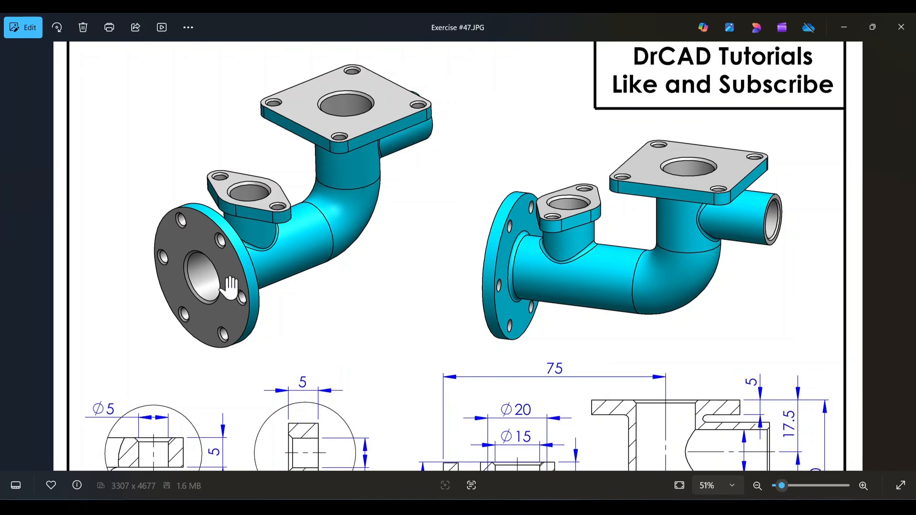
pyautogui.moveTo(368, 305)
pyautogui.mouseDown()
pyautogui.moveTo(371, 244)
pyautogui.moveTo(363, 295)
pyautogui.mouseUp()
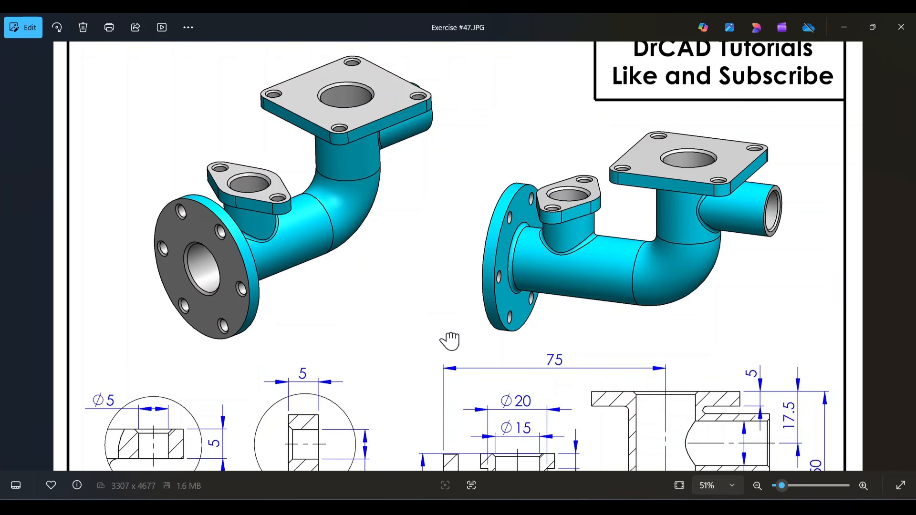
pyautogui.moveTo(451, 352); pyautogui.dragTo(473, 142)
pyautogui.scroll(2, 574, 331)
pyautogui.moveTo(574, 331); pyautogui.dragTo(512, 303)
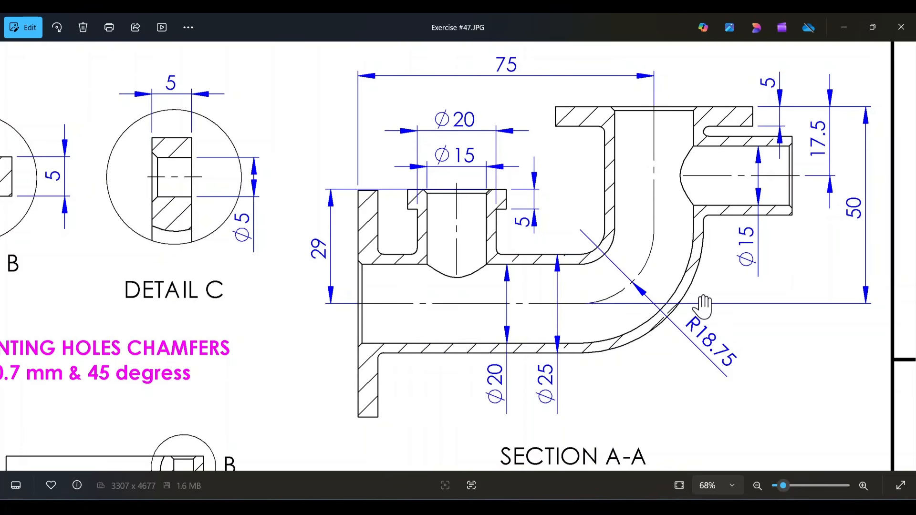
pyautogui.scroll(-3, 669, 307)
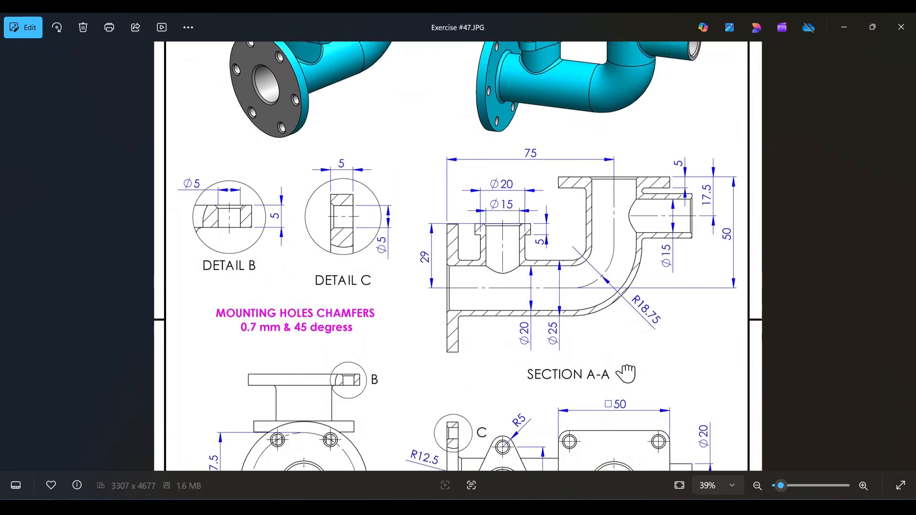
pyautogui.scroll(3, 348, 153)
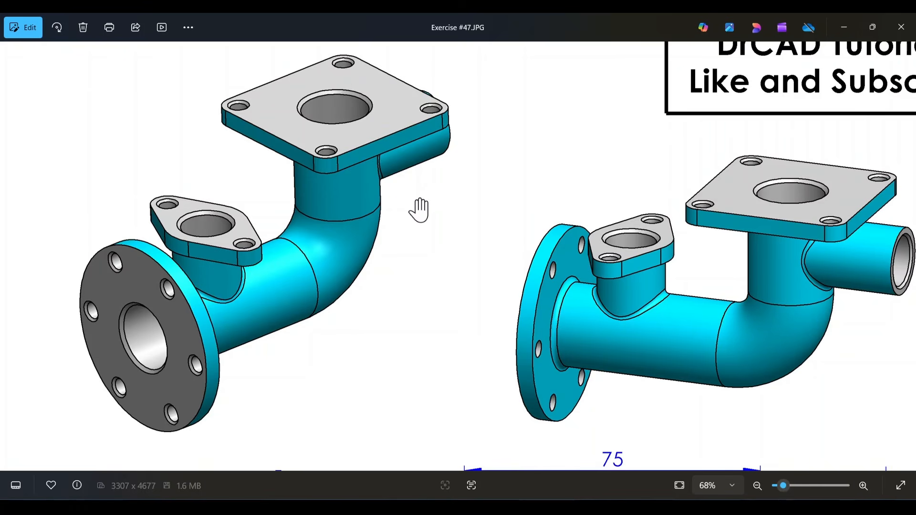
pyautogui.scroll(-4, 419, 188)
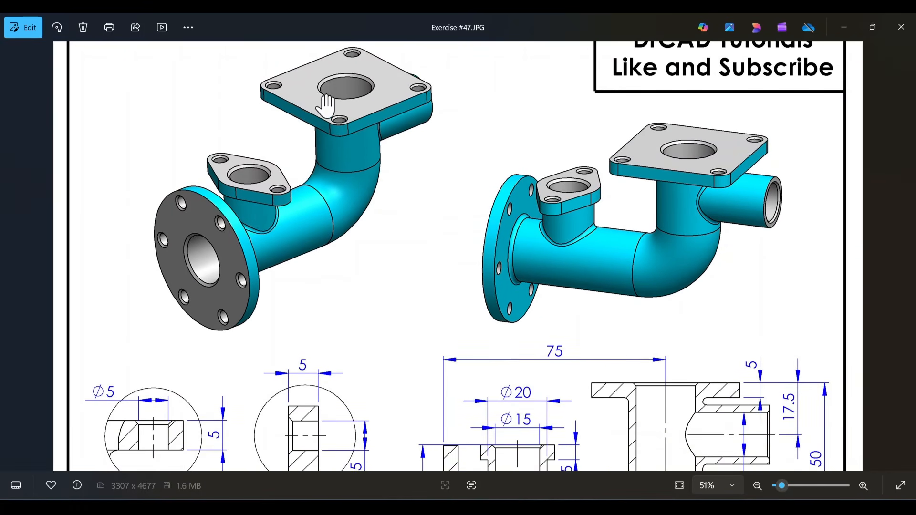
pyautogui.scroll(2, 382, 181)
pyautogui.scroll(-2, 431, 246)
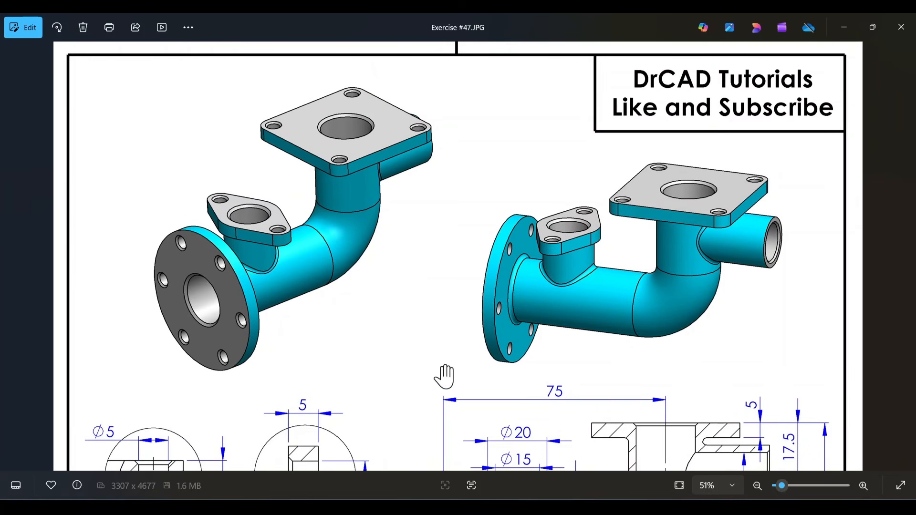
# - Compare the circular, oval and square flange outlines and hole patterns in the orthographic views with the isometric views
pyautogui.moveTo(439, 374); pyautogui.dragTo(420, 100)
pyautogui.scroll(-5, 554, 369)
pyautogui.keyDown('ctrl'); pyautogui.scroll(2, 542, 381); pyautogui.keyUp('ctrl')
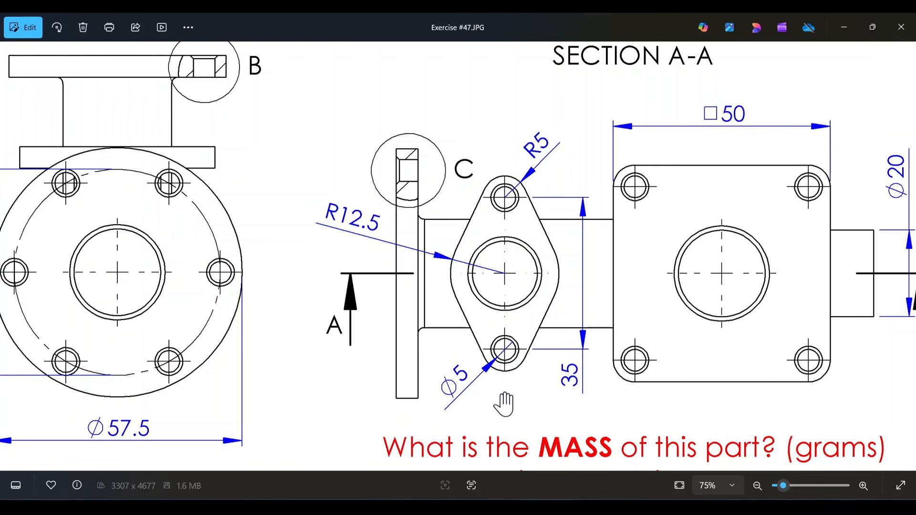
pyautogui.scroll(7, 406, 191)
pyautogui.scroll(-5, 351, 155)
pyautogui.moveTo(351, 150); pyautogui.dragTo(386, 313)
pyautogui.scroll(7, 290, 197)
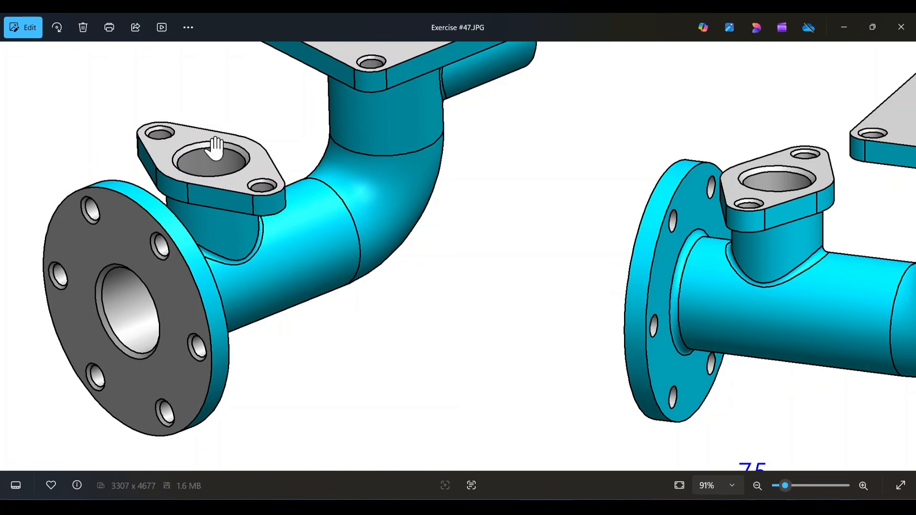
pyautogui.scroll(-1, 377, 235)
pyautogui.scroll(-5, 730, 255)
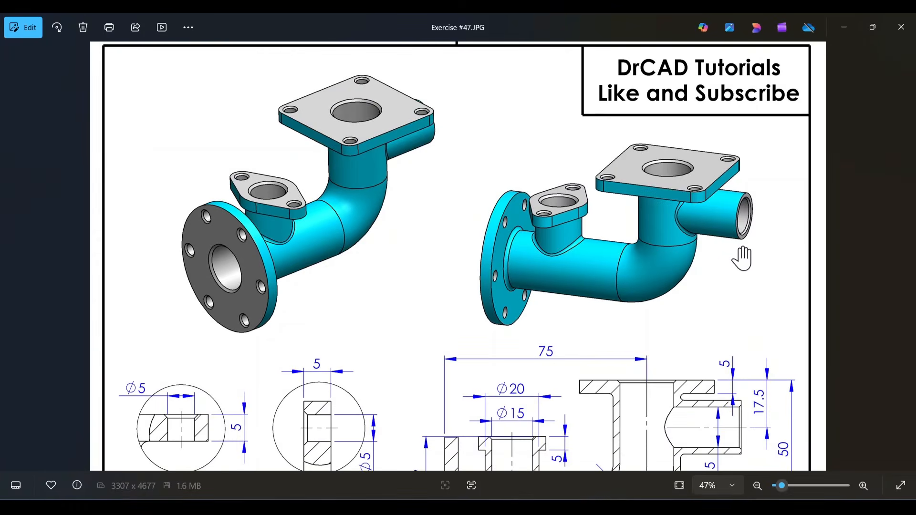
pyautogui.scroll(6, 763, 233)
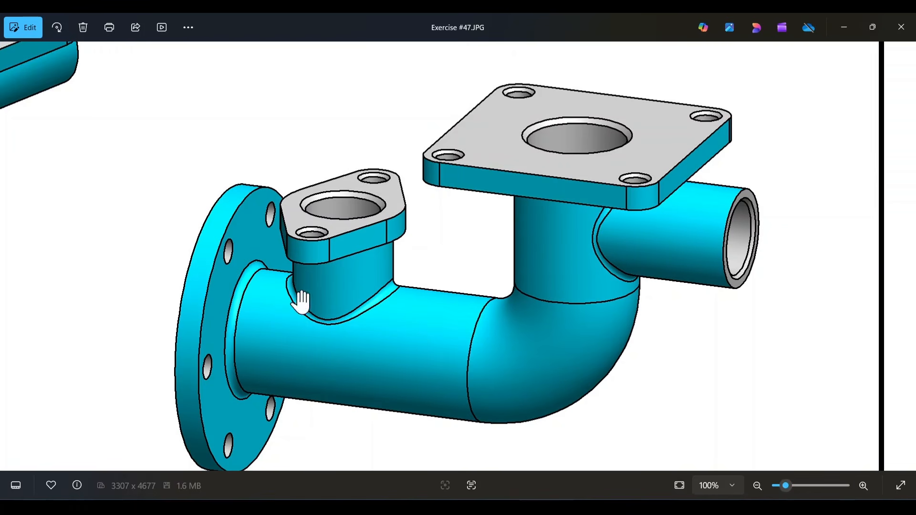
pyautogui.scroll(-1, 615, 279)
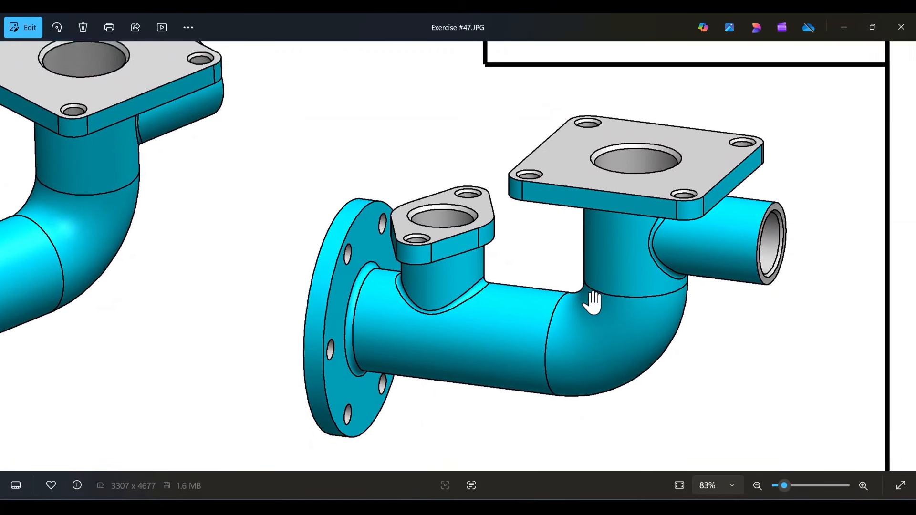
# - Check the Section A-A pipe, bend and side outlet dimensions against the two isometric views
pyautogui.moveTo(717, 399); pyautogui.dragTo(700, 102)
pyautogui.moveTo(697, 286)
pyautogui.mouseDown()
pyautogui.moveTo(689, 228)
pyautogui.moveTo(745, 139)
pyautogui.mouseUp()
pyautogui.scroll(-2, 699, 345)
pyautogui.scroll(-5, 706, 325)
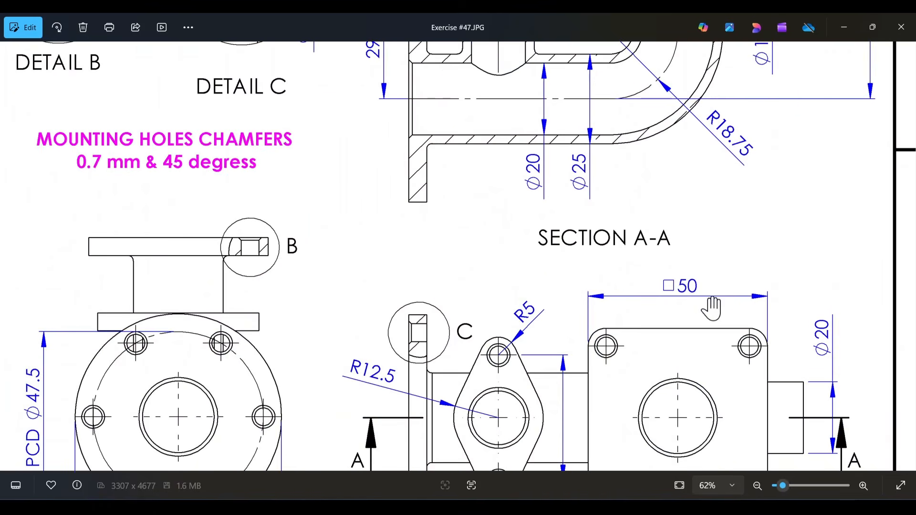
pyautogui.scroll(6, 710, 274)
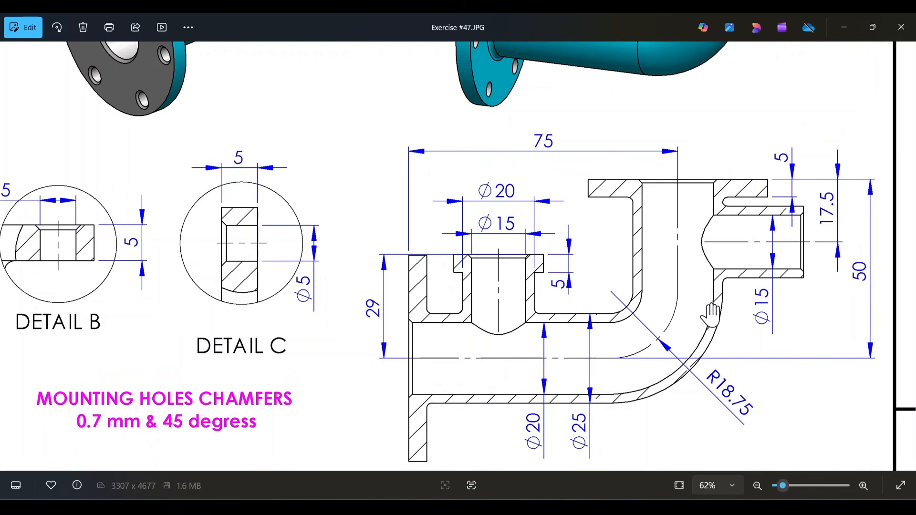
pyautogui.scroll(5, 723, 136)
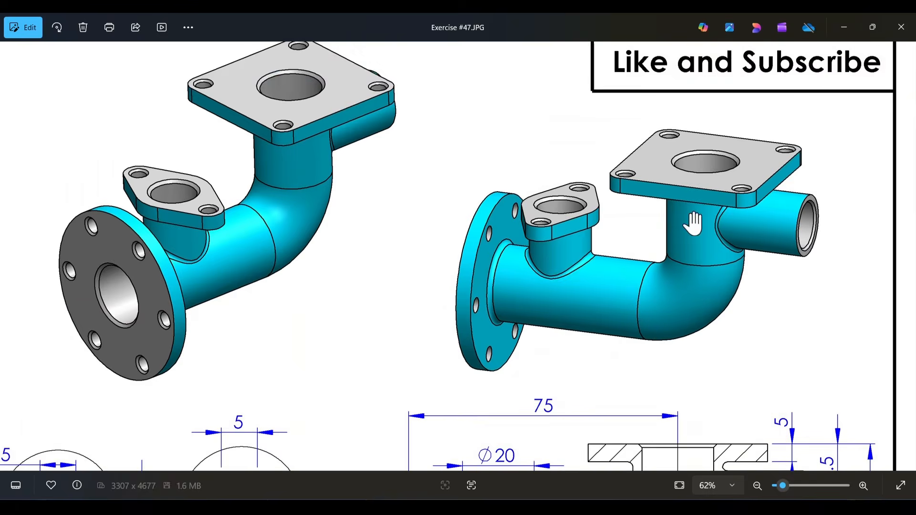
pyautogui.scroll(-2, 605, 344)
pyautogui.scroll(1, 811, 231)
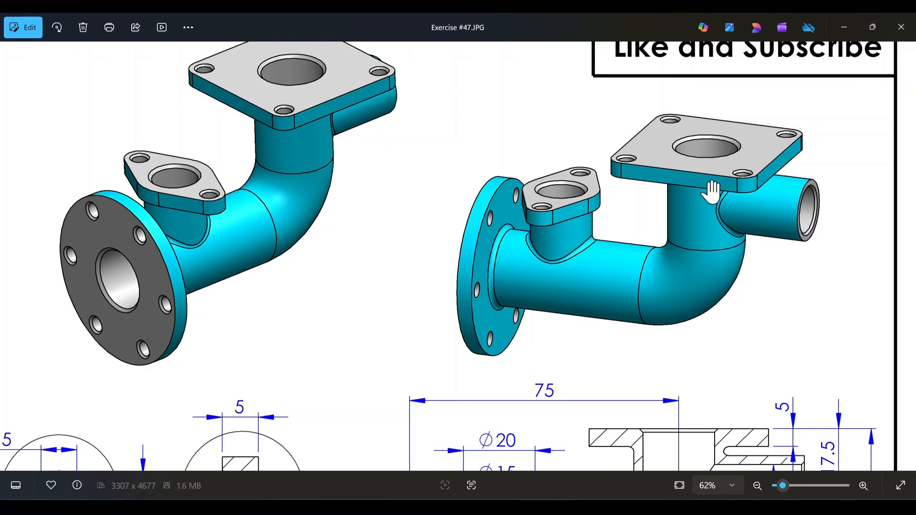
pyautogui.keyDown('ctrl'); pyautogui.scroll(-2, 659, 308); pyautogui.keyUp('ctrl')
pyautogui.scroll(-1, 577, 317)
pyautogui.keyDown('ctrl'); pyautogui.scroll(2, 536, 195); pyautogui.keyUp('ctrl')
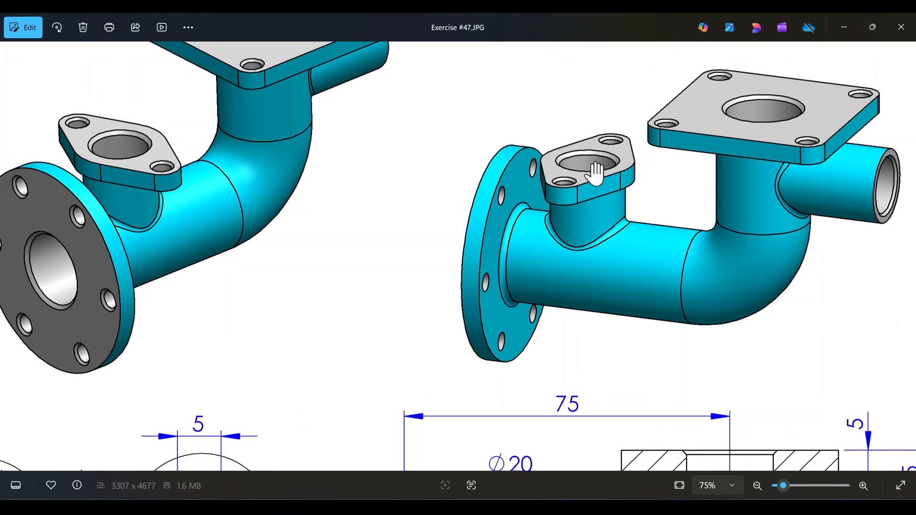
# - Review the mass question, Alloy Steel requirement and default fillet and chamfer note, and look over the whole sheet
pyautogui.keyDown('ctrl'); pyautogui.scroll(-4, 578, 177); pyautogui.keyUp('ctrl')
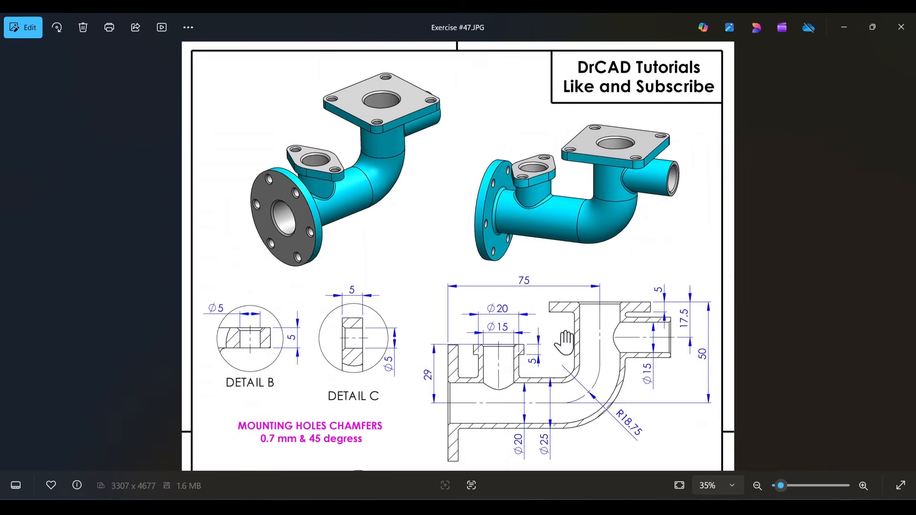
pyautogui.moveTo(566, 346); pyautogui.dragTo(587, 170)
pyautogui.scroll(-2, 572, 238)
pyautogui.moveTo(568, 262); pyautogui.dragTo(570, 223)
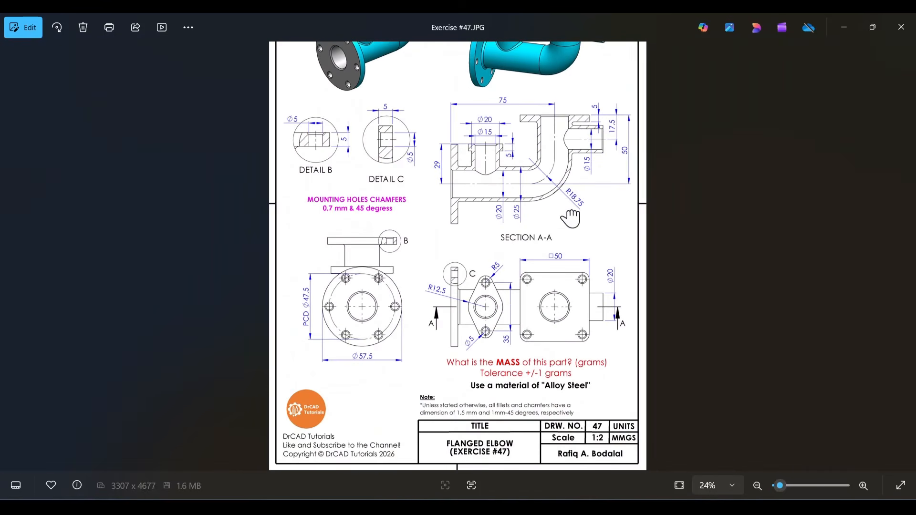
pyautogui.keyDown('ctrl'); pyautogui.scroll(5, 583, 353); pyautogui.keyUp('ctrl')
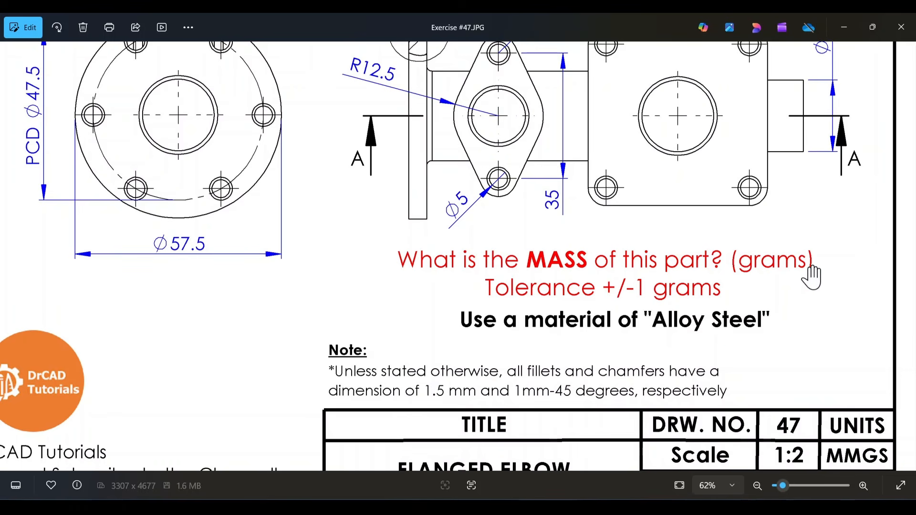
pyautogui.keyDown('ctrl'); pyautogui.scroll(-5, 785, 284); pyautogui.keyUp('ctrl')
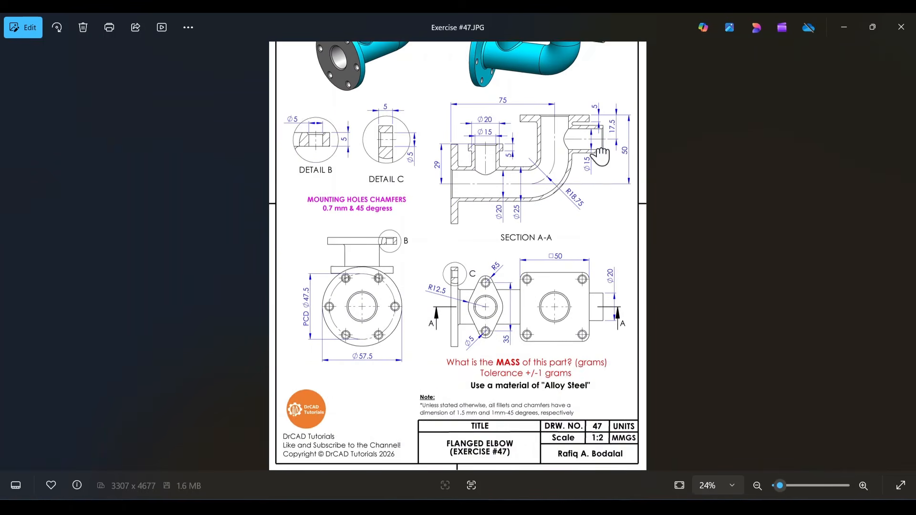
pyautogui.keyDown('ctrl'); pyautogui.scroll(-1, 586, 279); pyautogui.keyUp('ctrl')
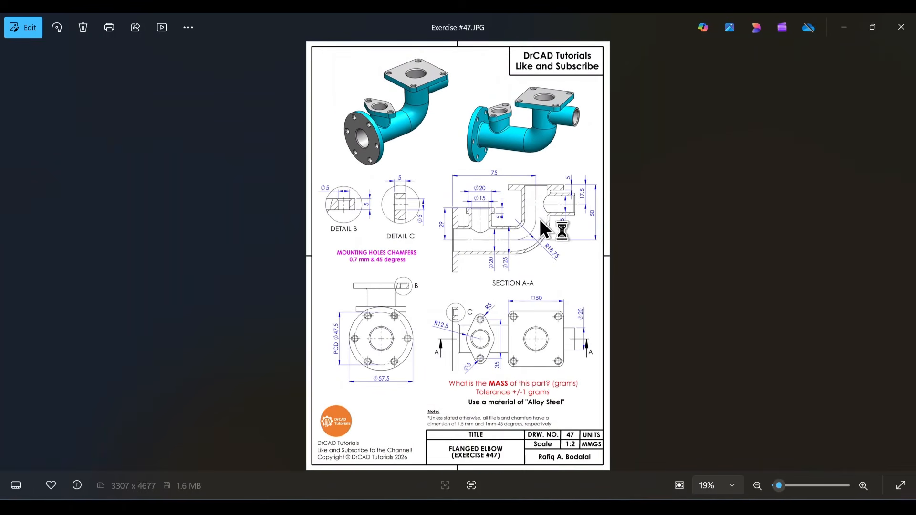
# - Switch to SOLIDWORKS and inspect the finished Exercise #47 flanged elbow model from different angles
pyautogui.click(843, 27)
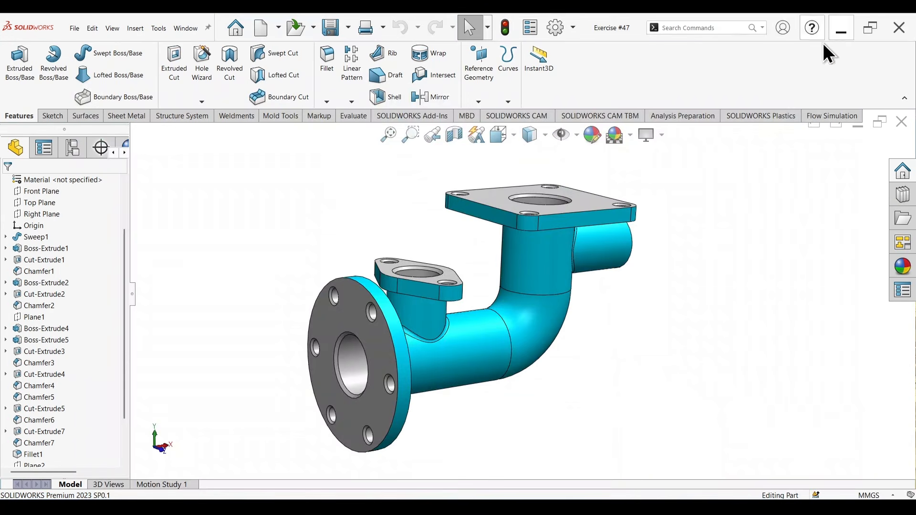
pyautogui.moveTo(634, 340)
pyautogui.mouseDown(button='middle')
pyautogui.moveTo(667, 320)
pyautogui.moveTo(644, 338)
pyautogui.mouseUp(button='middle')
pyautogui.scroll(3, 432, 334)
pyautogui.moveTo(506, 340); pyautogui.dragTo(596, 244, button='middle')
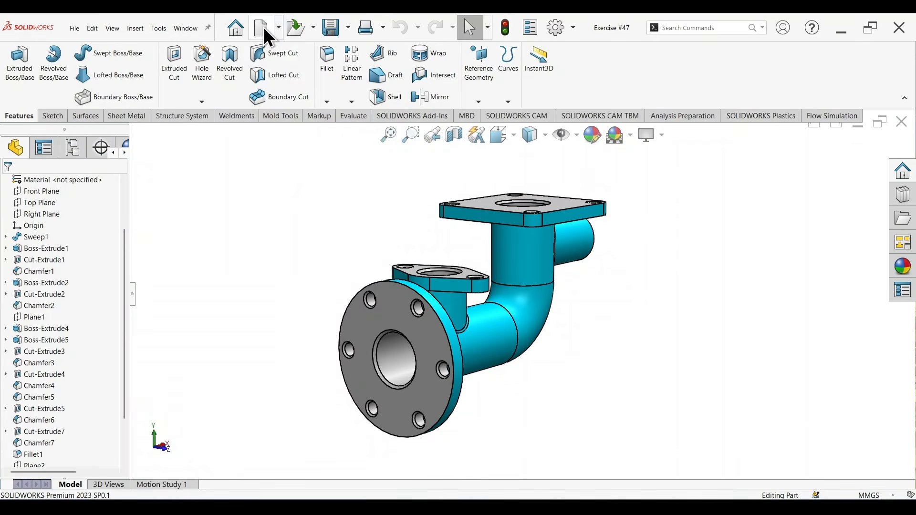
# - Create a new part document and apply a plain white background scene
pyautogui.click(265, 28)
pyautogui.doubleClick(340, 230)
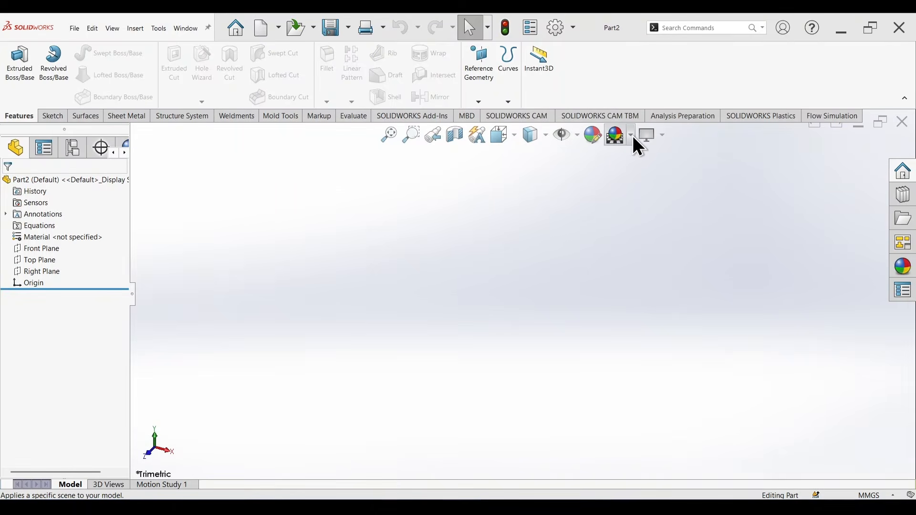
pyautogui.click(634, 137)
pyautogui.click(636, 163)
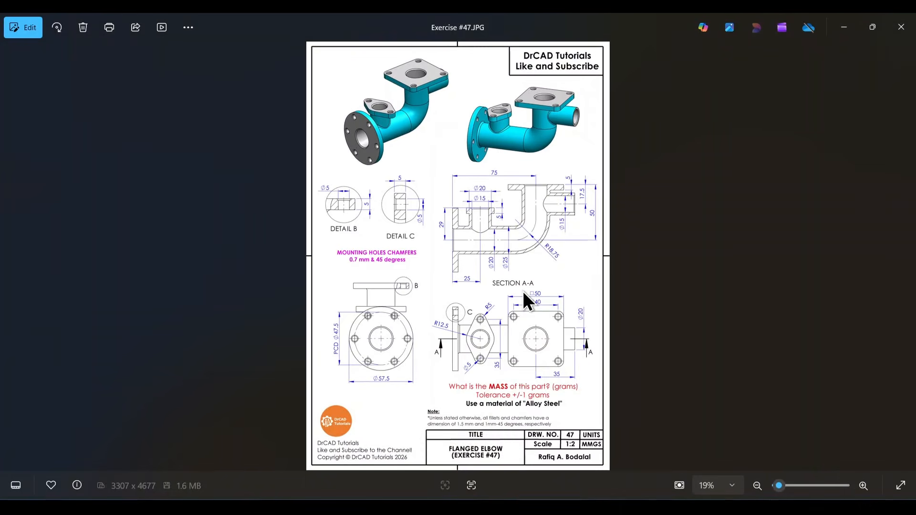
# - Copy the Exercise #47 drawing from the image viewer and paste it into the new SOLIDWORKS part
pyautogui.hotkey('ctrl', 'c')
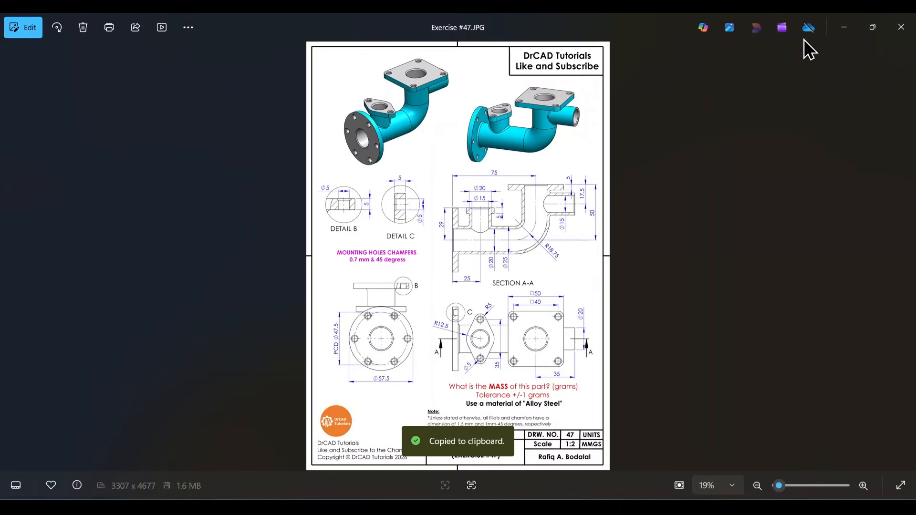
pyautogui.click(844, 25)
pyautogui.hotkey('ctrl', 'v')
pyautogui.press('f')
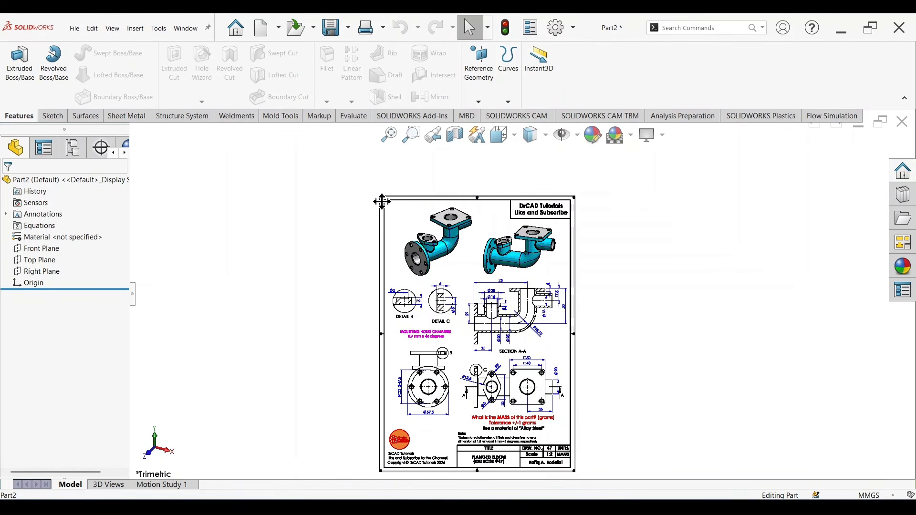
# - Shrink the pasted drawing image and check that its views and dimensions are readable in the modelling area
pyautogui.moveTo(407, 230); pyautogui.dragTo(538, 384)
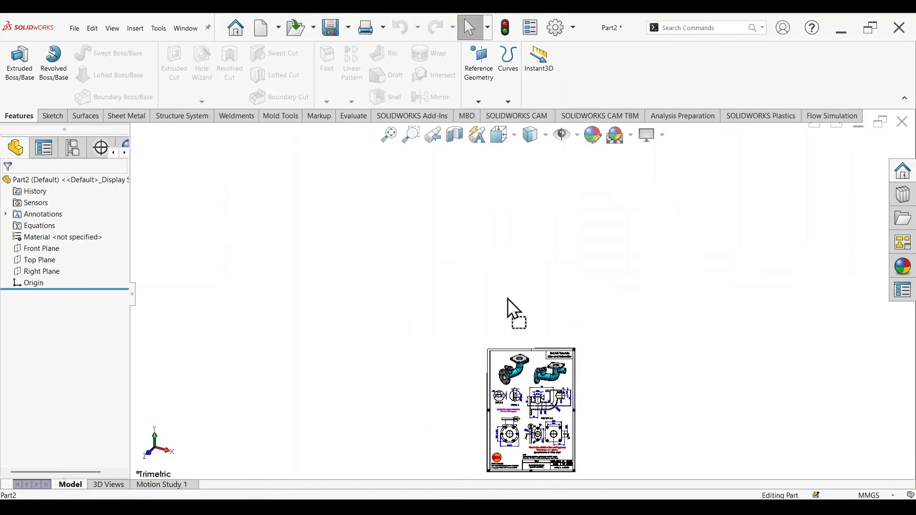
pyautogui.moveTo(517, 319); pyautogui.dragTo(506, 298)
pyautogui.scroll(-6, 537, 296)
pyautogui.scroll(-4, 395, 242)
pyautogui.scroll(4, 427, 223)
pyautogui.scroll(-6, 432, 224)
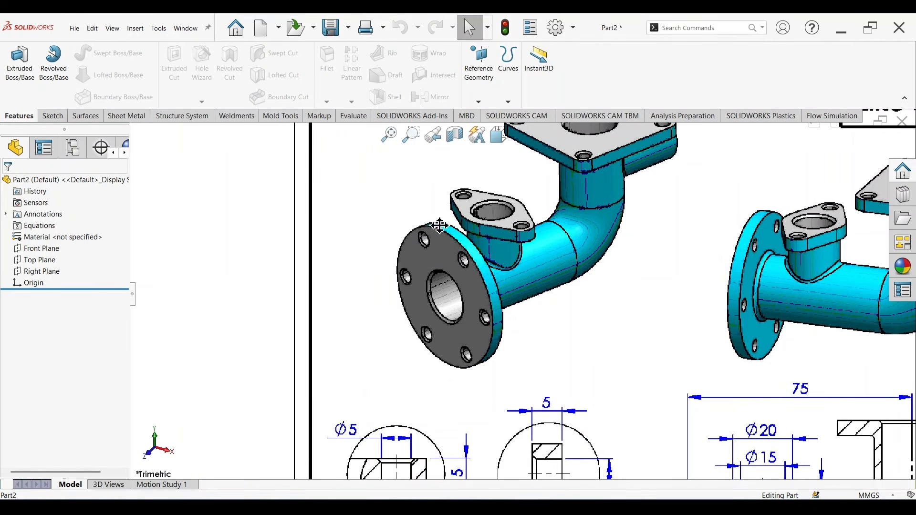
pyautogui.scroll(8, 500, 345)
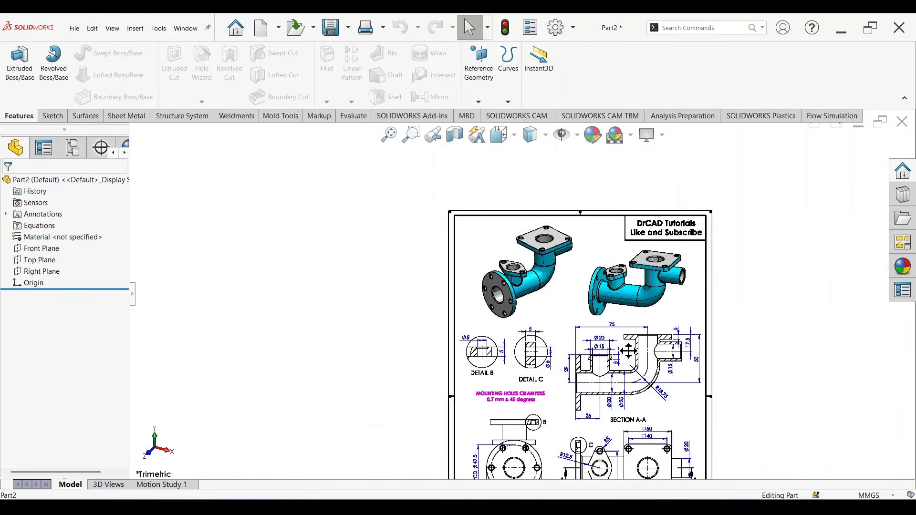
pyautogui.scroll(-3, 625, 356)
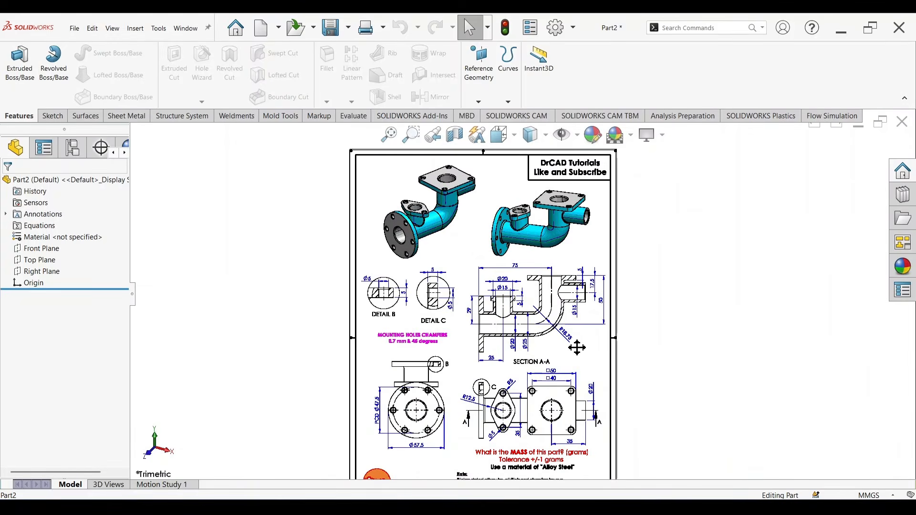
# - Sketch a circle about 161 mm in diameter on the Front Plane, centred on the origin
pyautogui.click(48, 249)
pyautogui.click(55, 235)
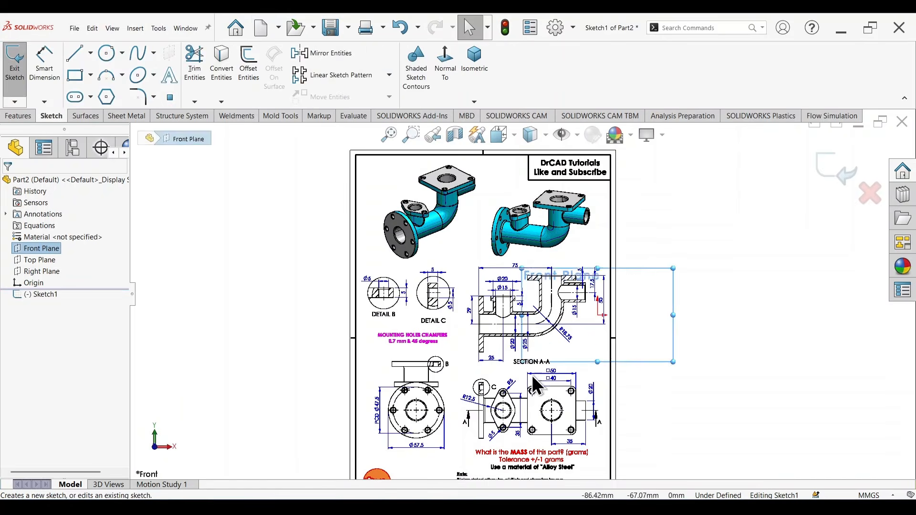
pyautogui.moveTo(549, 362); pyautogui.dragTo(623, 359, button='right')
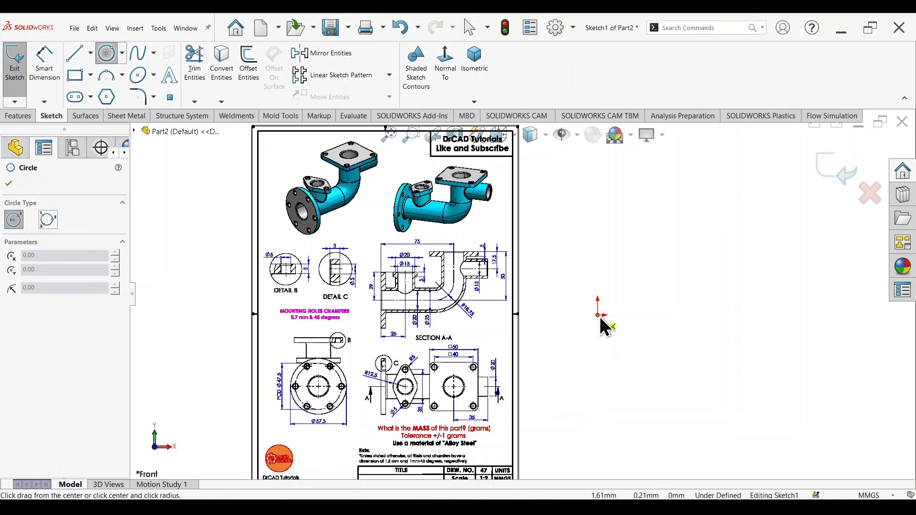
pyautogui.moveTo(598, 315)
pyautogui.mouseDown()
pyautogui.moveTo(644, 385)
pyautogui.moveTo(642, 376)
pyautogui.mouseUp()
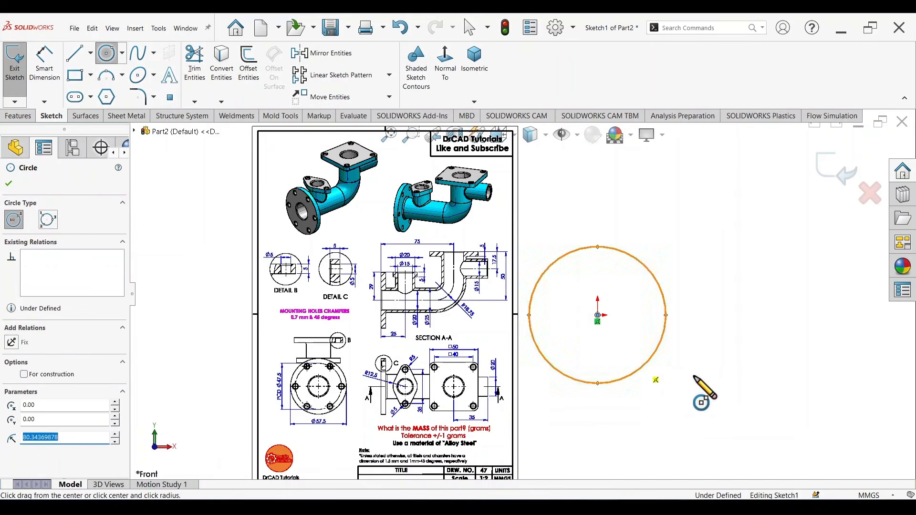
# - Dimension the circle's diameter to 57.5 mm
pyautogui.moveTo(754, 430); pyautogui.dragTo(756, 359, button='right')
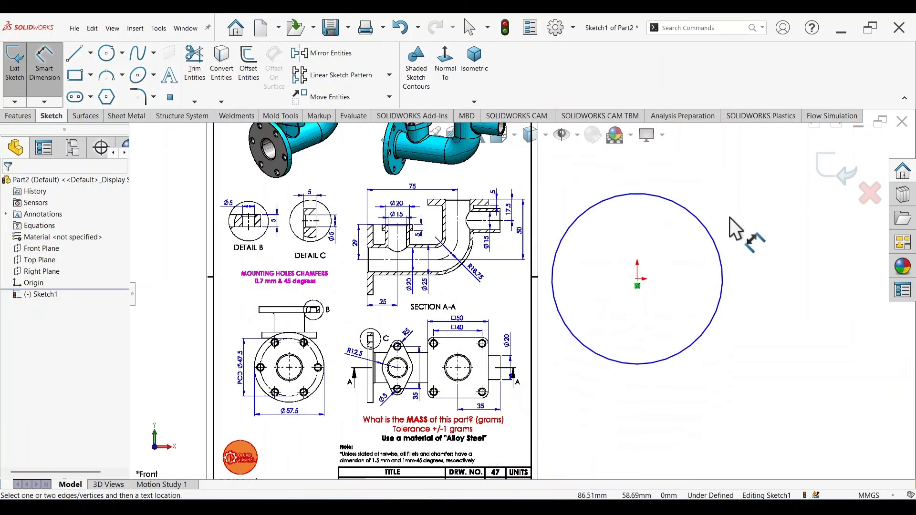
pyautogui.click(720, 255)
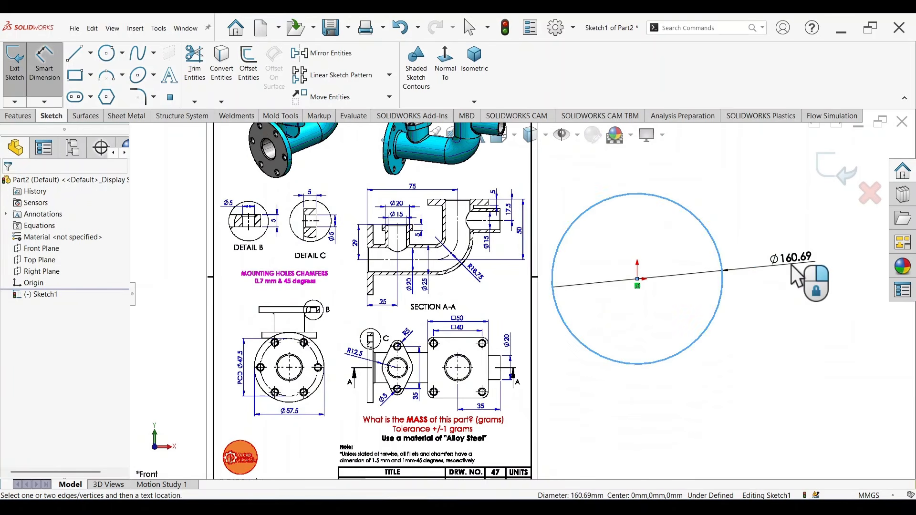
pyautogui.click(791, 265)
pyautogui.write('57.5')
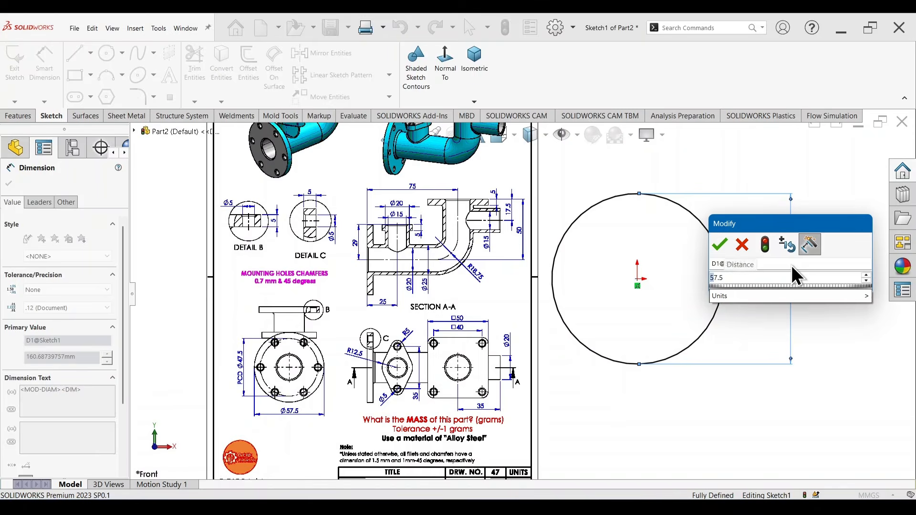
pyautogui.press('Return')
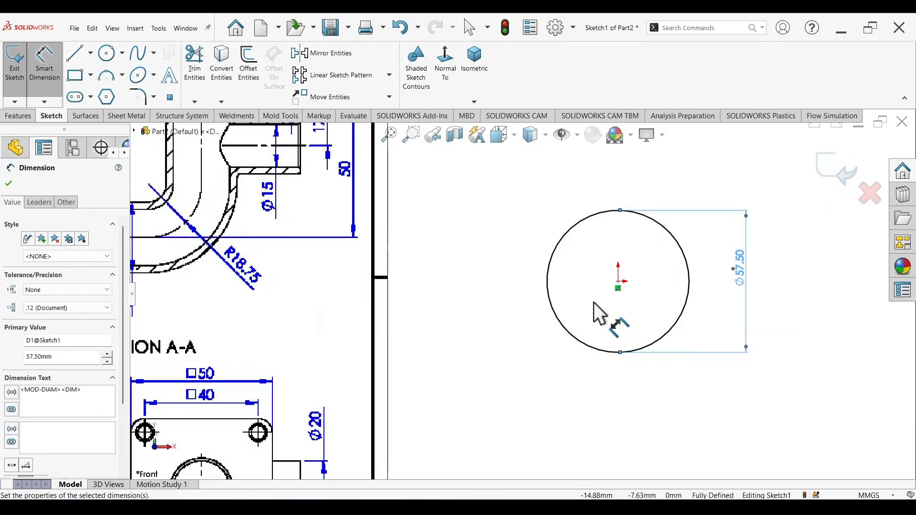
pyautogui.press('Escape')
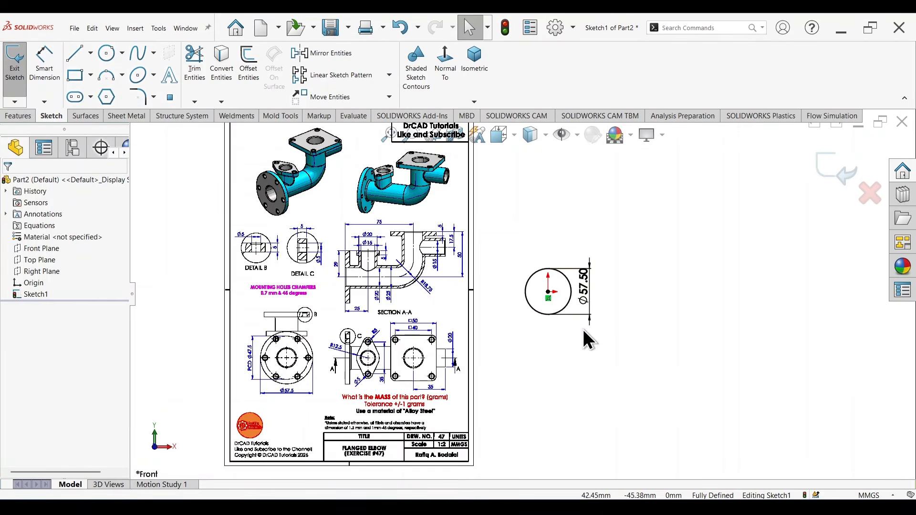
# - Extrude the 57.5 mm circle 5 mm in the reversed direction, checking the flange thickness against Detail C of the drawing
pyautogui.press('s')
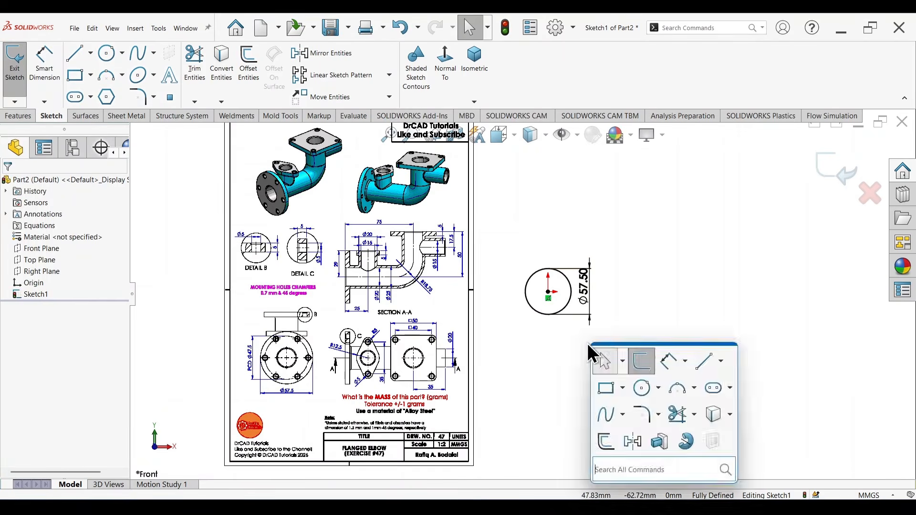
pyautogui.click(659, 437)
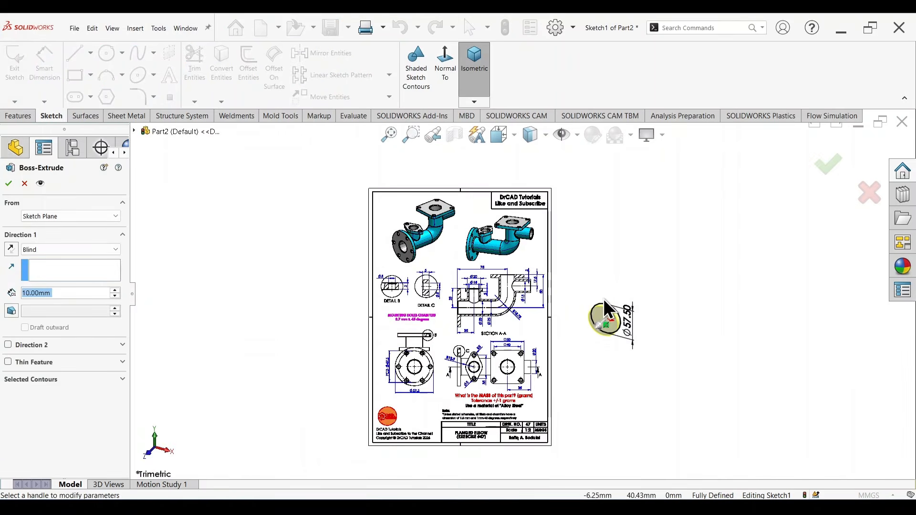
pyautogui.scroll(-1, 626, 326)
pyautogui.click(13, 249)
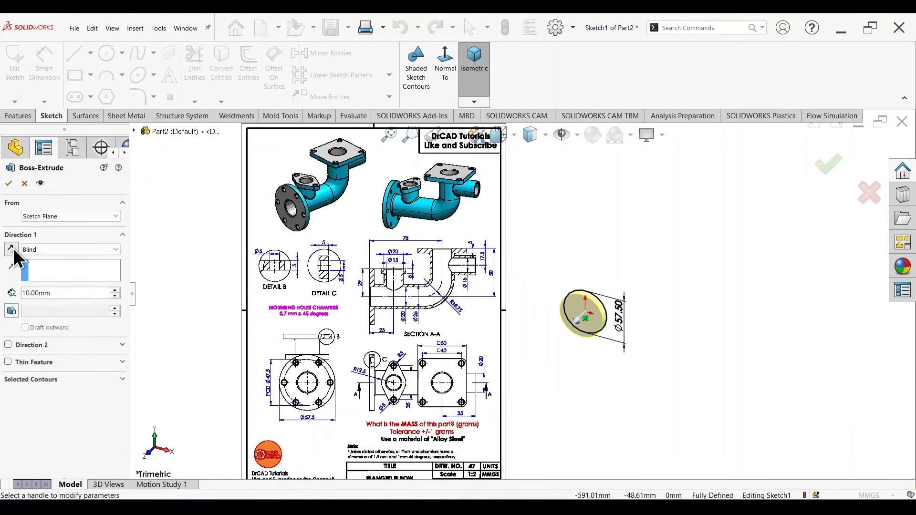
pyautogui.scroll(-1, 573, 316)
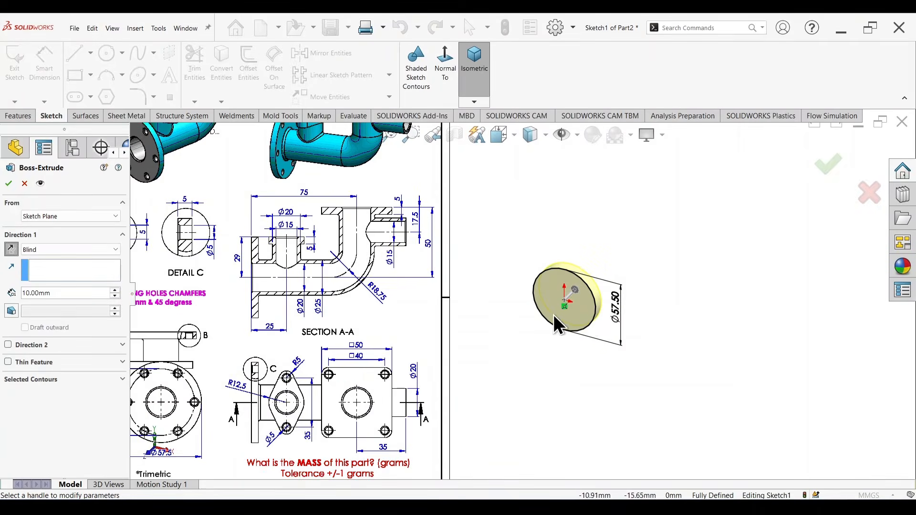
pyautogui.scroll(2, 552, 314)
pyautogui.doubleClick(66, 292)
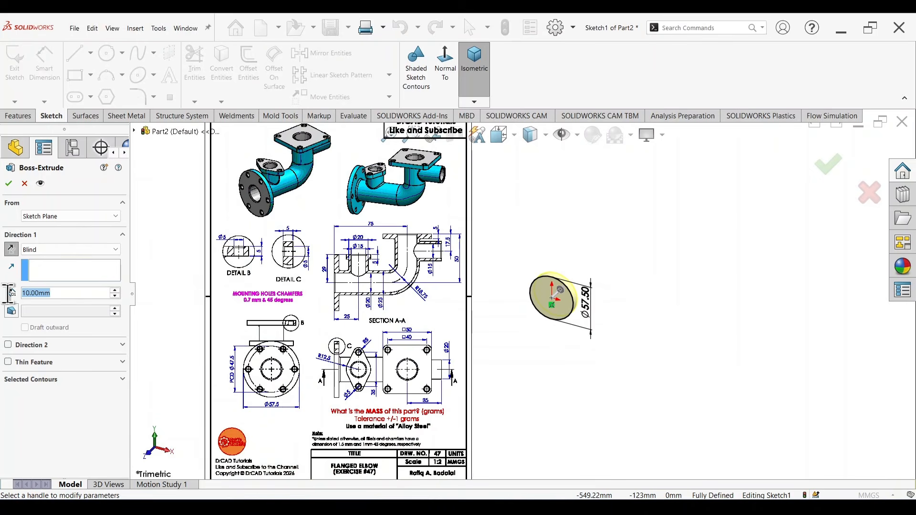
pyautogui.write('5')
pyautogui.press('Return')
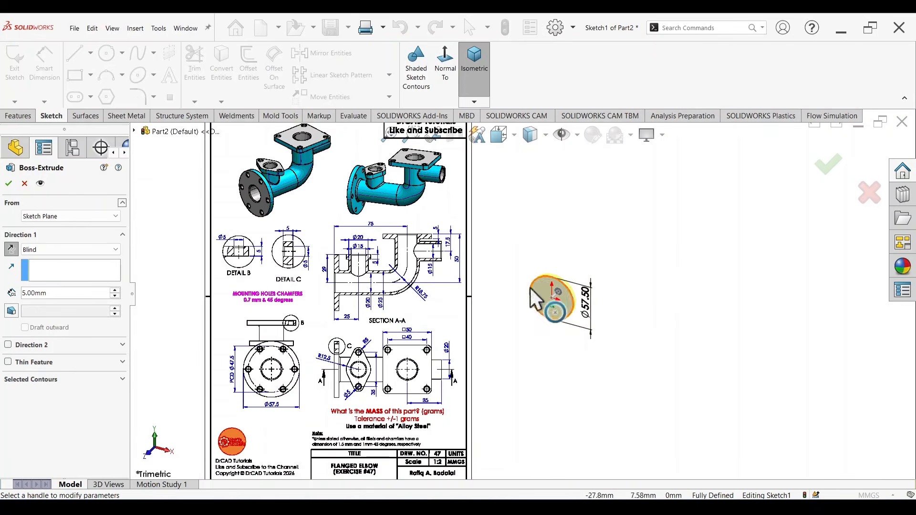
pyautogui.scroll(-2, 282, 275)
pyautogui.scroll(1, 519, 428)
pyautogui.scroll(-3, 508, 387)
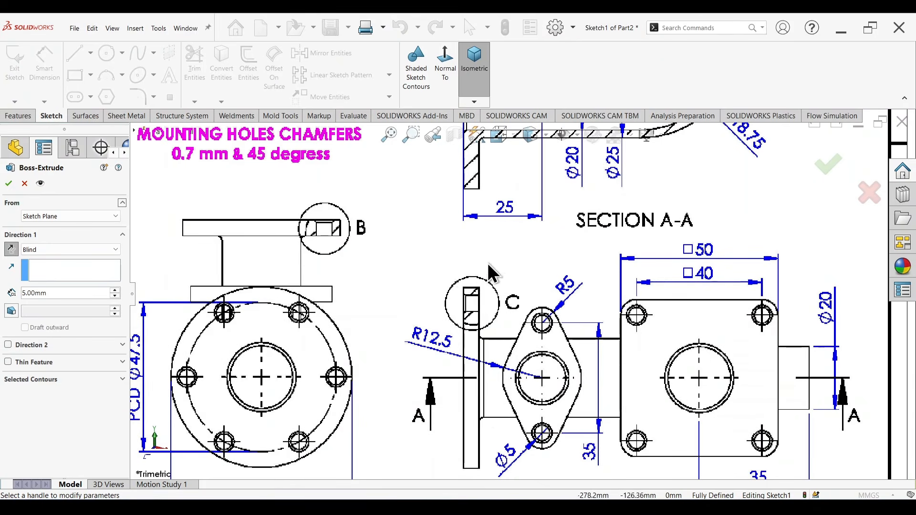
pyautogui.scroll(3, 453, 220)
pyautogui.scroll(-4, 418, 165)
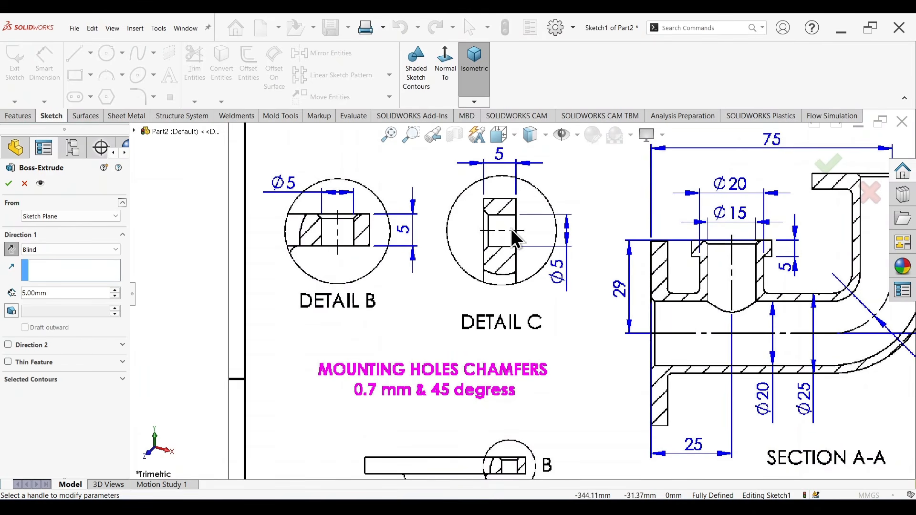
pyautogui.scroll(5, 644, 288)
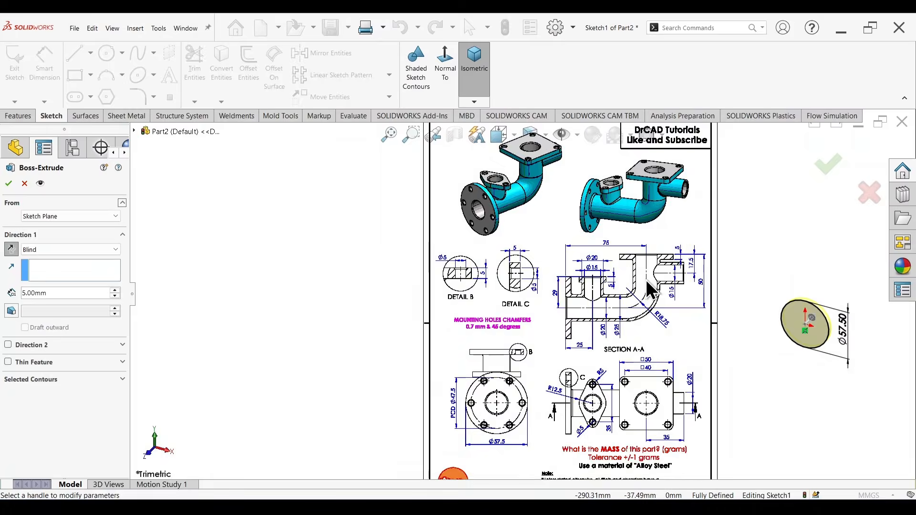
pyautogui.scroll(-2, 719, 305)
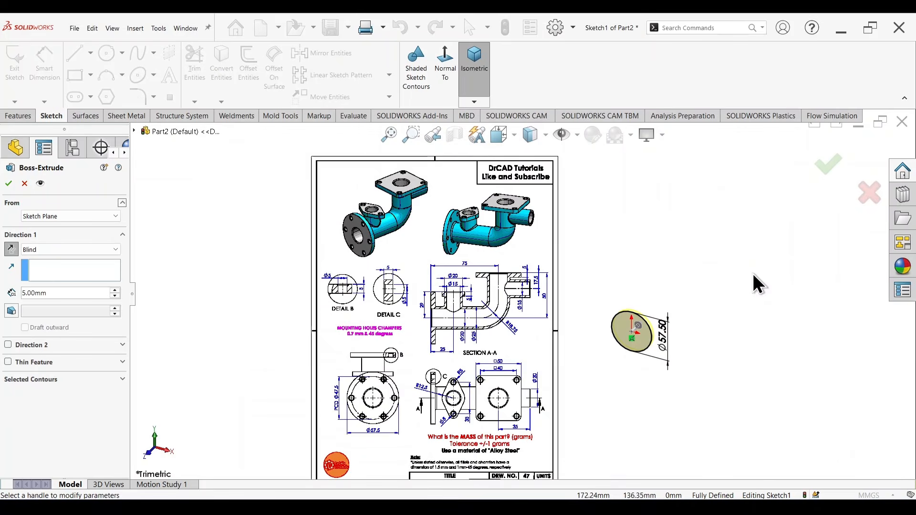
pyautogui.click(833, 173)
# - Sketch two concentric circles about 24 mm and 17 mm in diameter on the flange's back face, centred on the origin
pyautogui.scroll(-3, 672, 329)
pyautogui.moveTo(652, 360); pyautogui.dragTo(645, 307, button='middle')
pyautogui.moveTo(706, 358); pyautogui.dragTo(605, 351, button='middle')
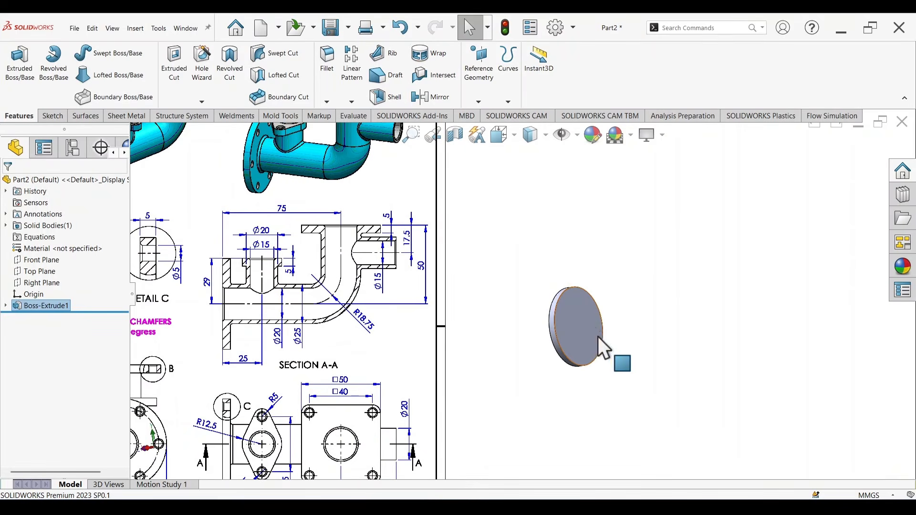
pyautogui.click(591, 331)
pyautogui.click(629, 293)
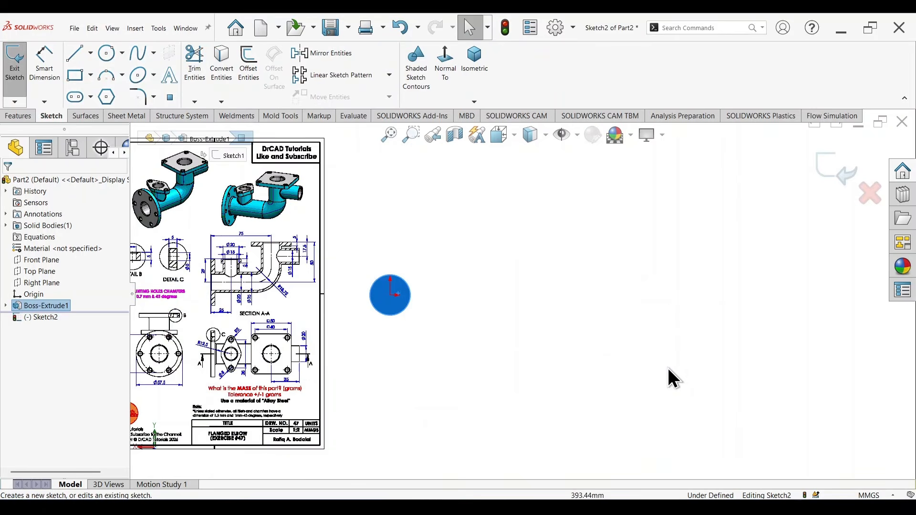
pyautogui.scroll(-5, 400, 310)
pyautogui.moveTo(348, 415); pyautogui.dragTo(397, 406, button='right')
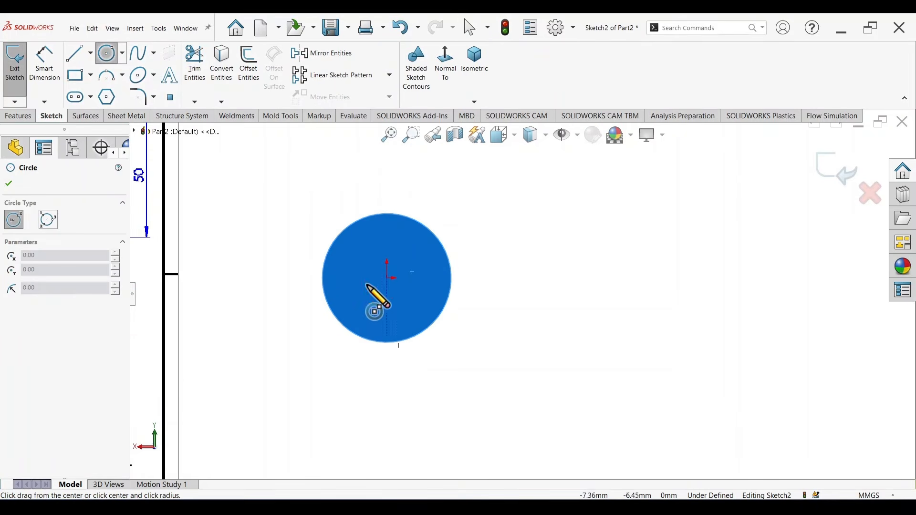
pyautogui.scroll(-4, 405, 324)
pyautogui.click(421, 307)
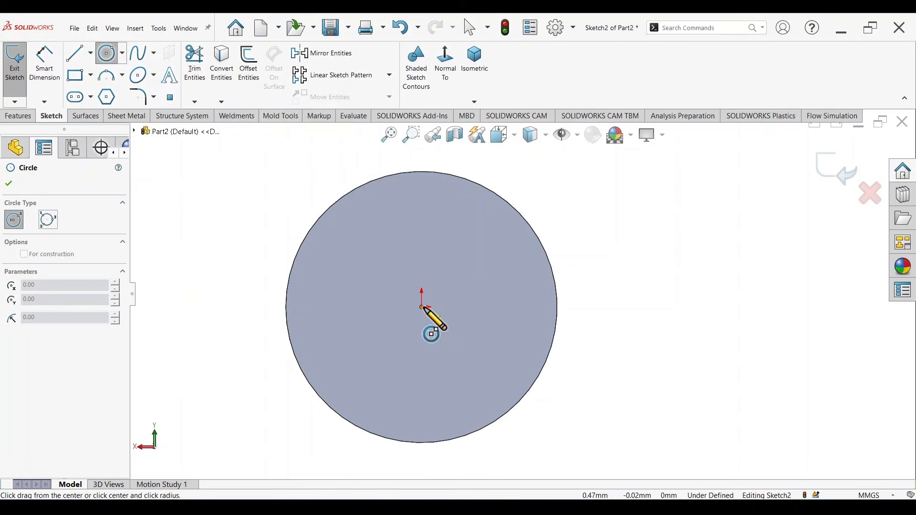
pyautogui.click(452, 348)
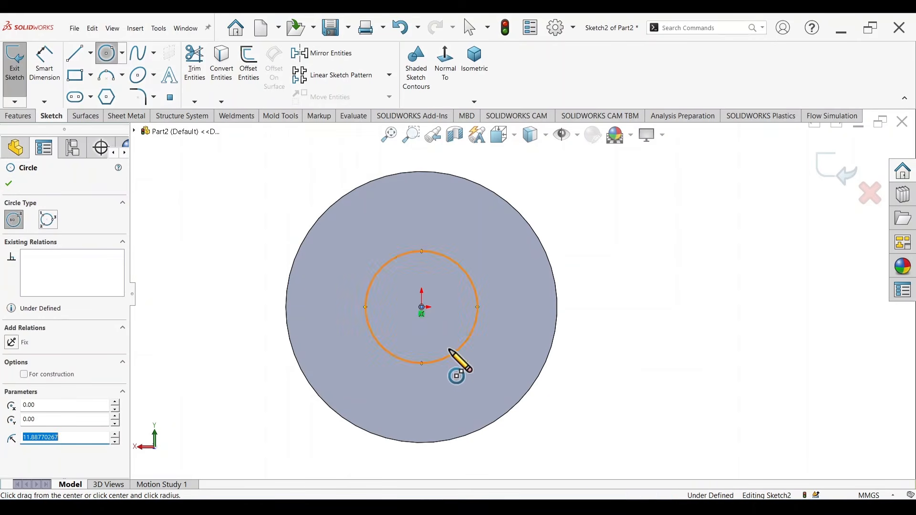
pyautogui.click(422, 308)
pyautogui.click(450, 335)
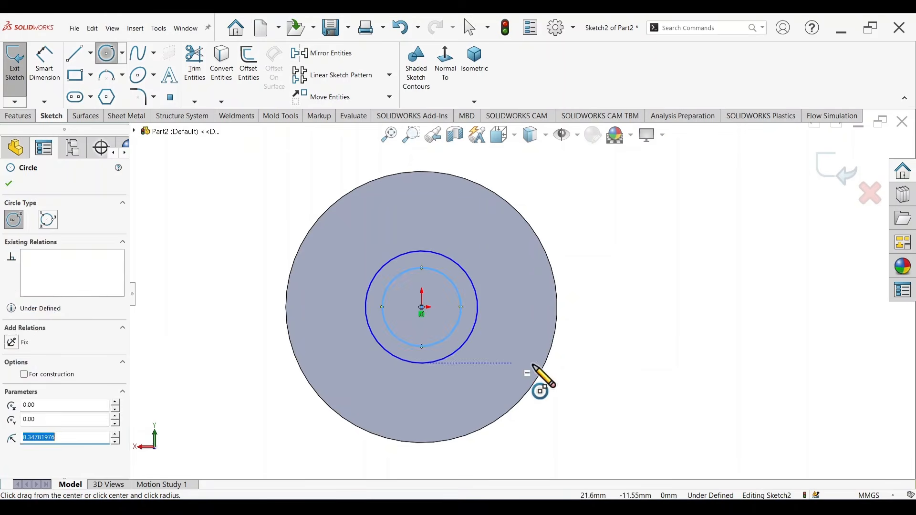
# - Check the pipe diameters in Section A-A and dimension the outer circle's diameter to 25 mm
pyautogui.moveTo(647, 399); pyautogui.dragTo(641, 310, button='right')
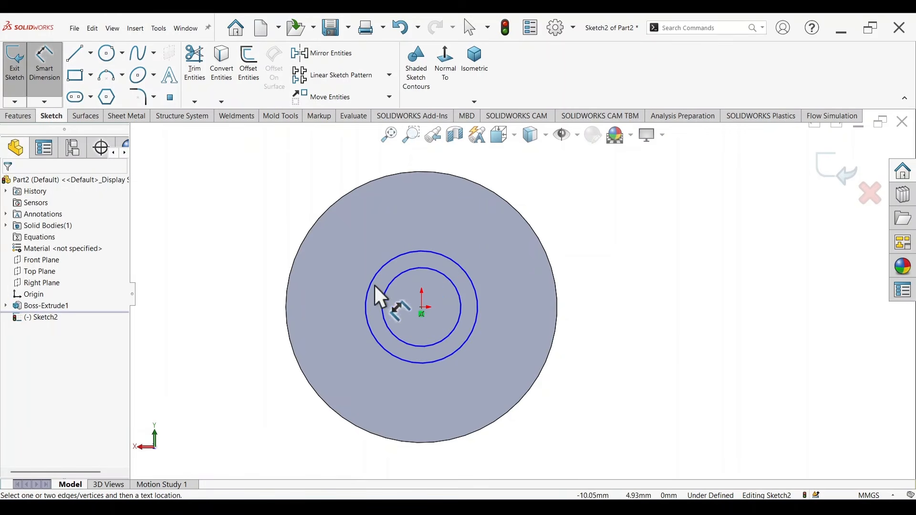
pyautogui.scroll(9, 422, 296)
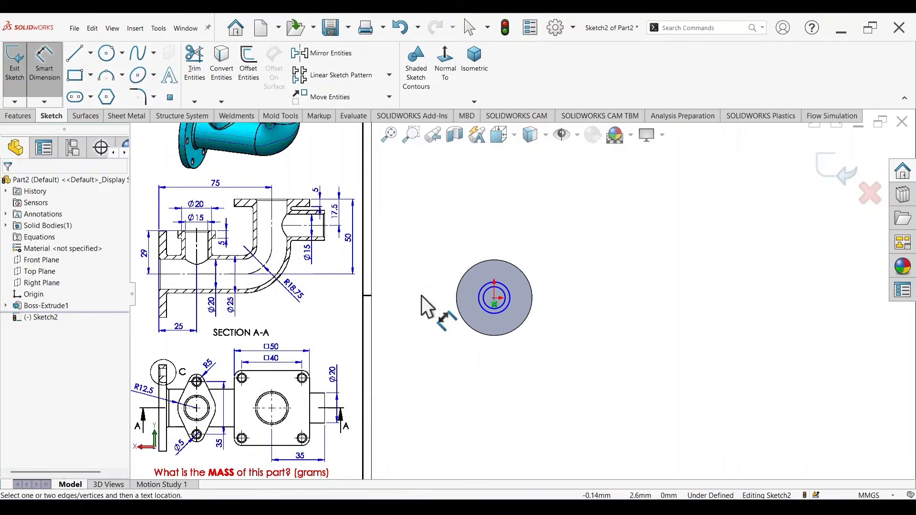
pyautogui.scroll(-4, 314, 228)
pyautogui.scroll(-3, 414, 340)
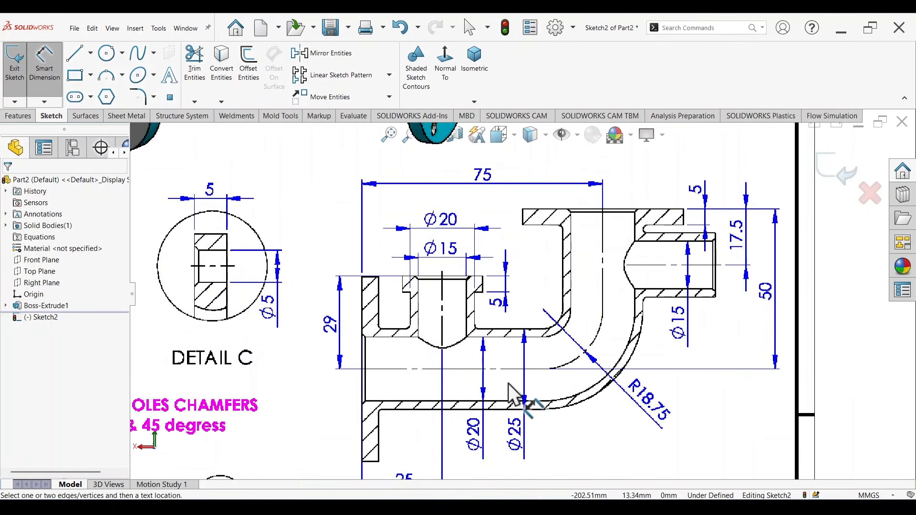
pyautogui.scroll(5, 609, 333)
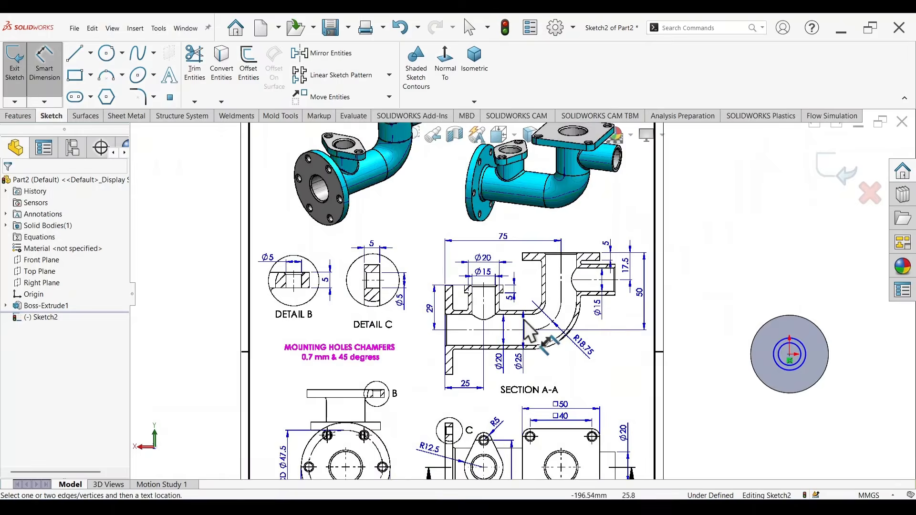
pyautogui.scroll(-5, 532, 337)
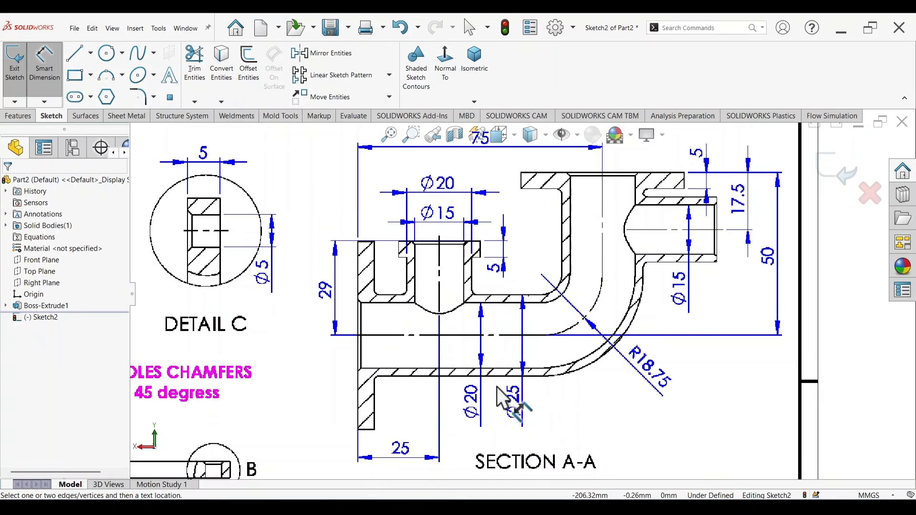
pyautogui.scroll(5, 740, 323)
pyautogui.scroll(-8, 717, 316)
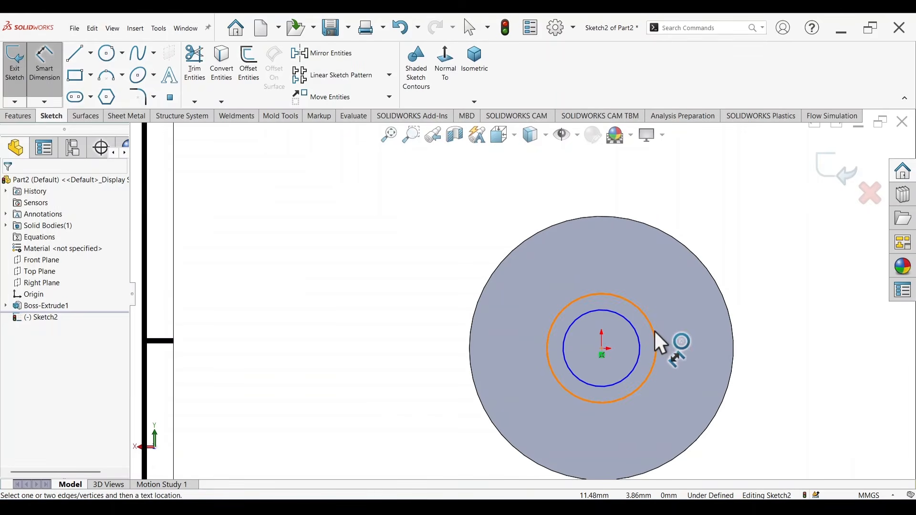
pyautogui.click(655, 333)
pyautogui.click(821, 248)
pyautogui.write('25')
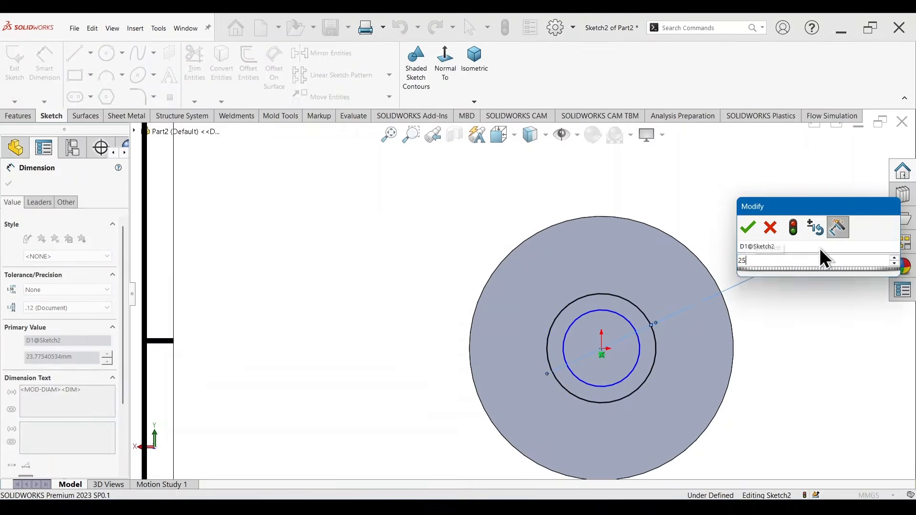
pyautogui.press('Return')
# - Dimension the inner circle's diameter to 20 mm and close the pipe profile sketch
pyautogui.click(641, 347)
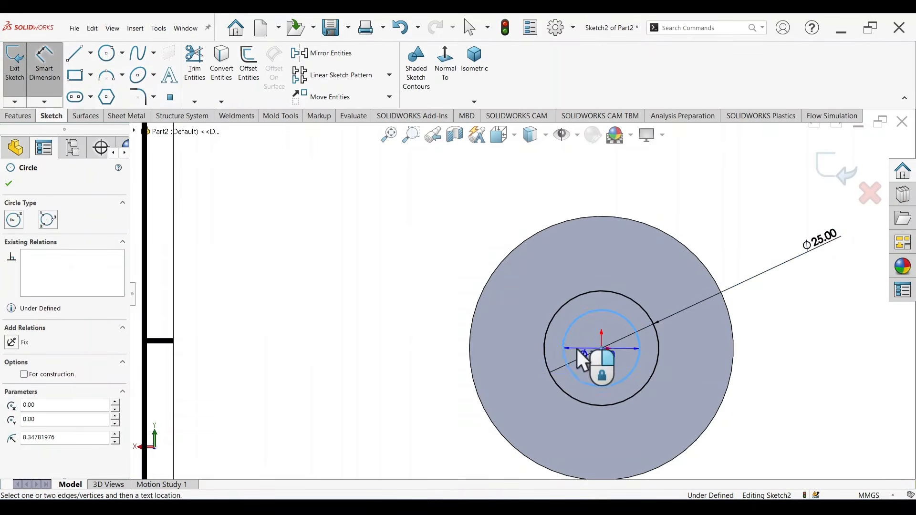
pyautogui.click(432, 350)
pyautogui.write('20')
pyautogui.press('Return')
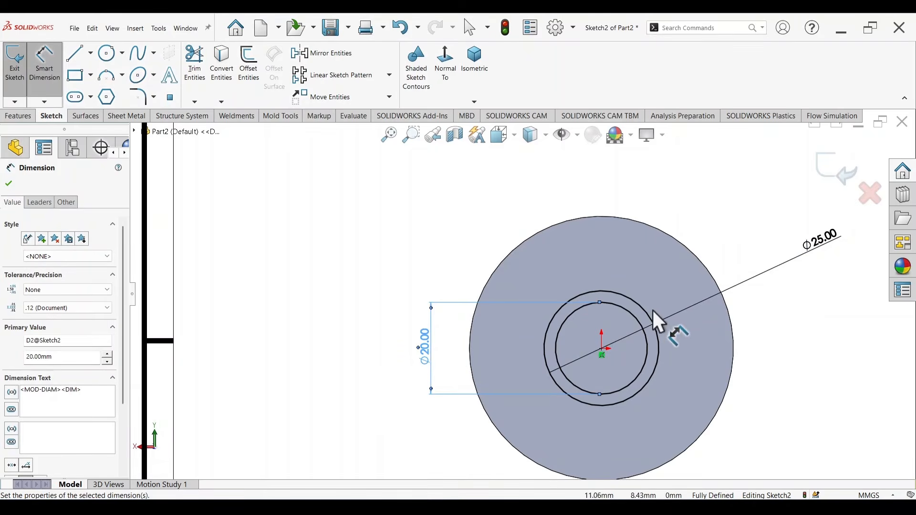
pyautogui.scroll(3, 654, 349)
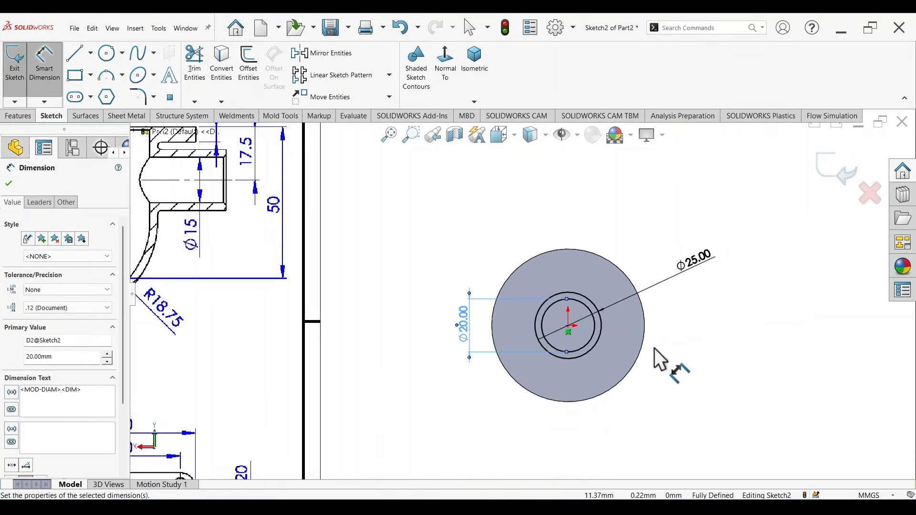
pyautogui.click(839, 169)
# - Examine Section A-A of the drawing for the lengths and bend radius of the elbow's centreline
pyautogui.scroll(3, 465, 327)
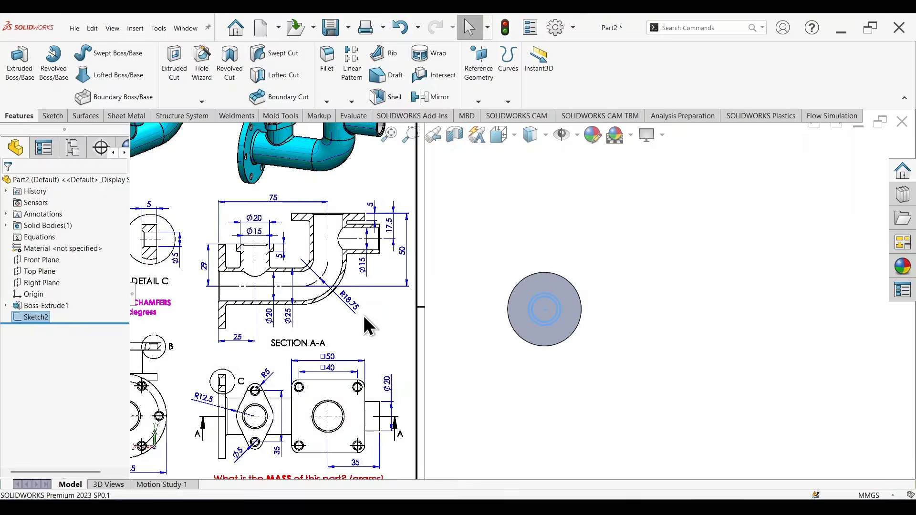
pyautogui.scroll(-3, 282, 271)
pyautogui.scroll(2, 784, 350)
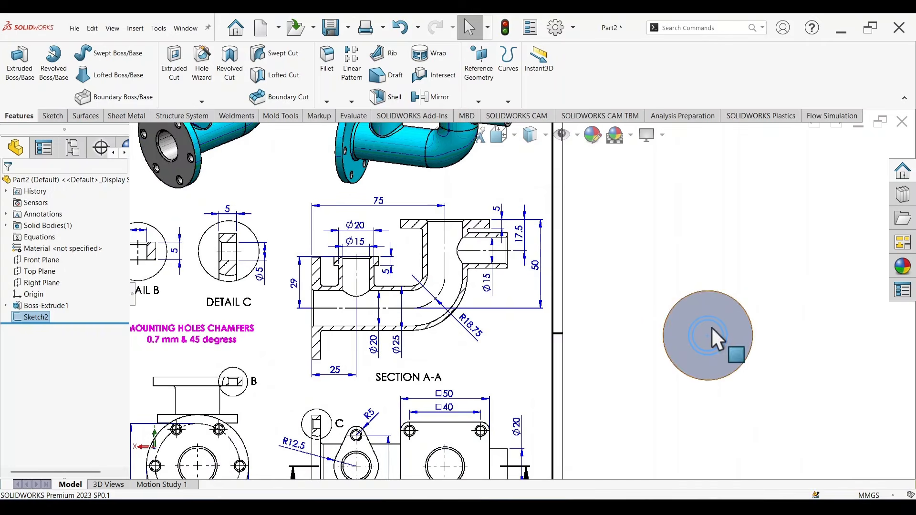
pyautogui.scroll(3, 523, 293)
pyautogui.scroll(-5, 463, 300)
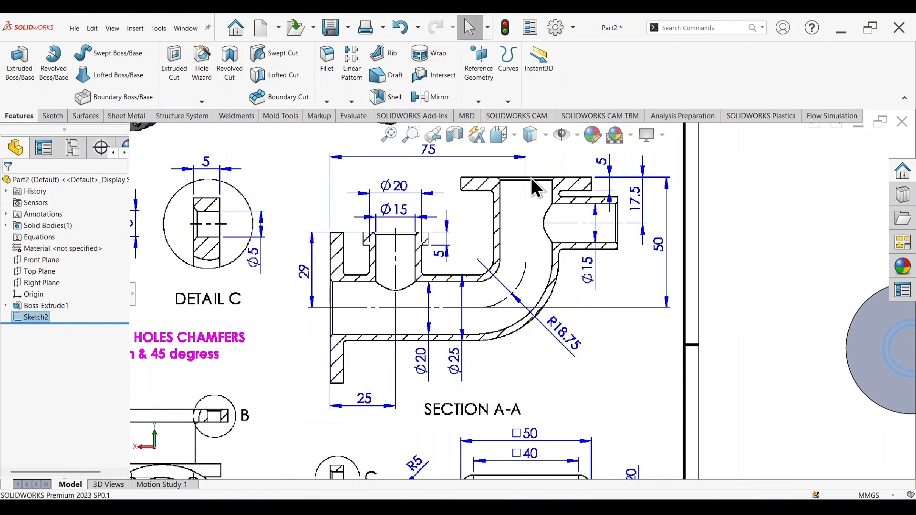
pyautogui.scroll(3, 633, 268)
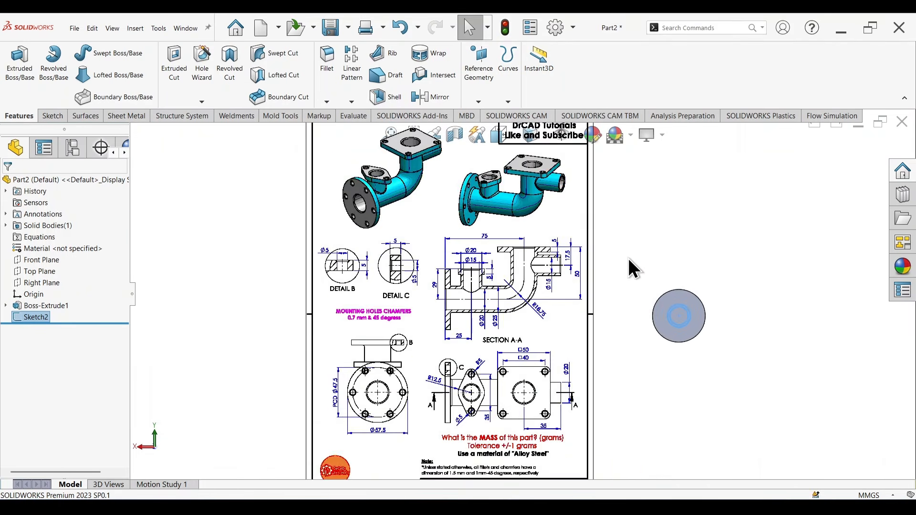
pyautogui.scroll(-3, 675, 324)
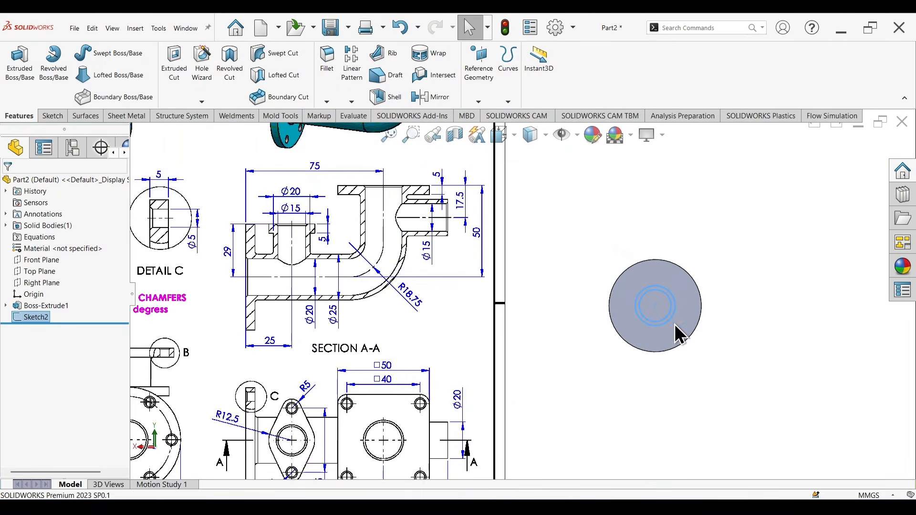
# - Sketch on the Right Plane a horizontal line about 72 mm long from the flange's back face and a vertical line about 67 mm up
pyautogui.click(36, 280)
pyautogui.click(48, 265)
pyautogui.scroll(-5, 537, 286)
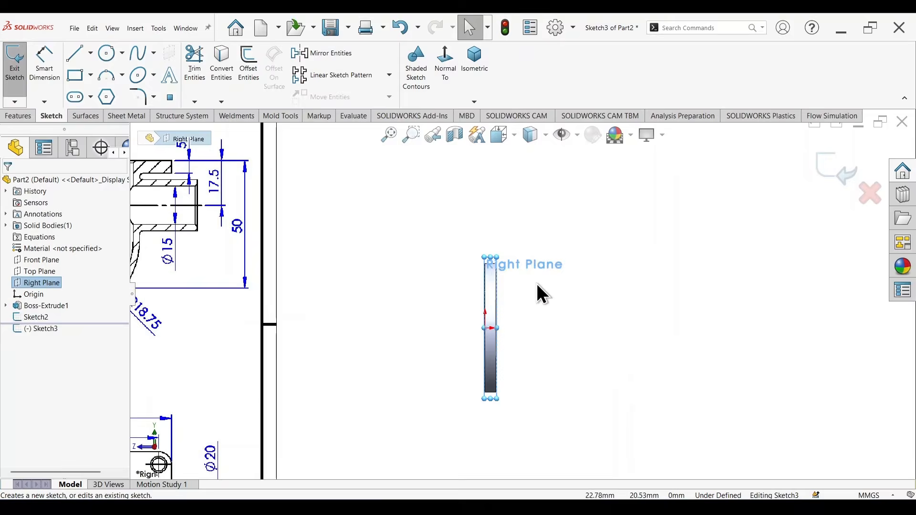
pyautogui.click(72, 59)
pyautogui.scroll(-2, 499, 296)
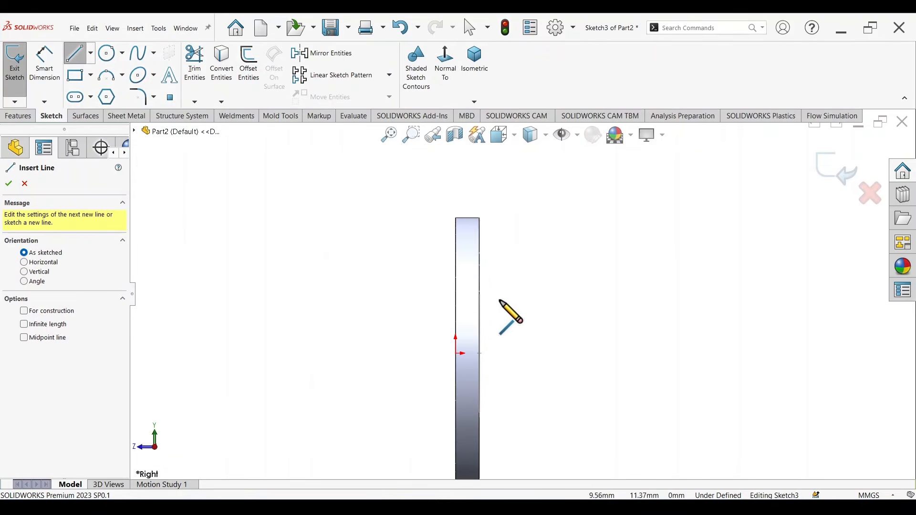
pyautogui.click(479, 353)
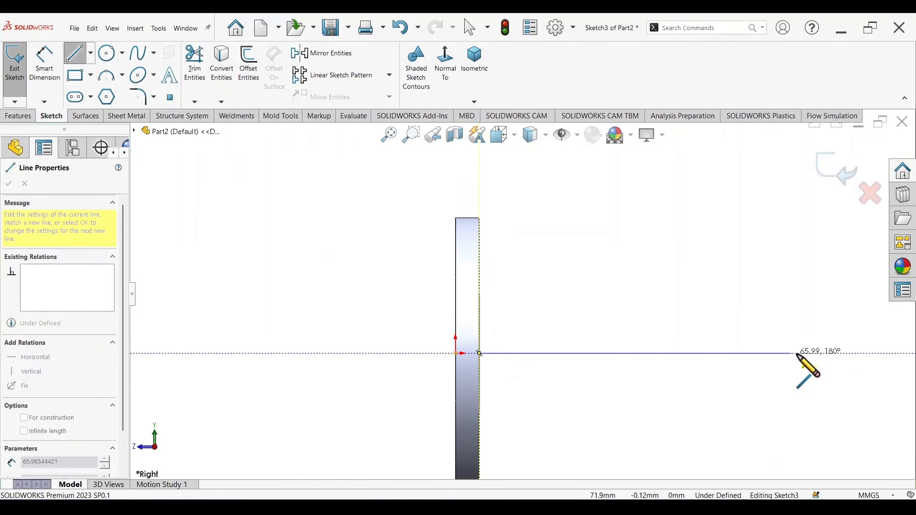
pyautogui.click(820, 354)
pyautogui.scroll(3, 812, 229)
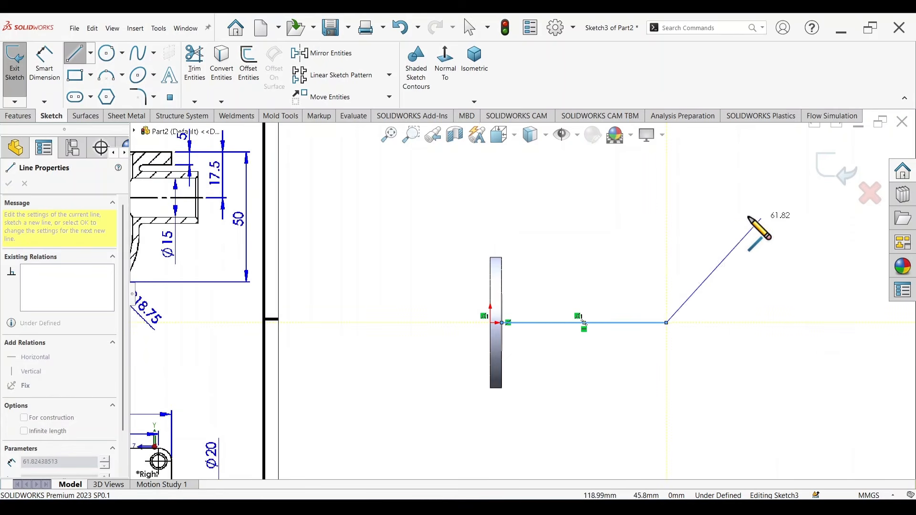
pyautogui.click(667, 170)
pyautogui.press('Escape')
# - Check the elbow's horizontal length in Section A-A and dimension the path's horizontal line to 75 mm
pyautogui.scroll(3, 612, 277)
pyautogui.moveTo(663, 410); pyautogui.dragTo(665, 336, button='right')
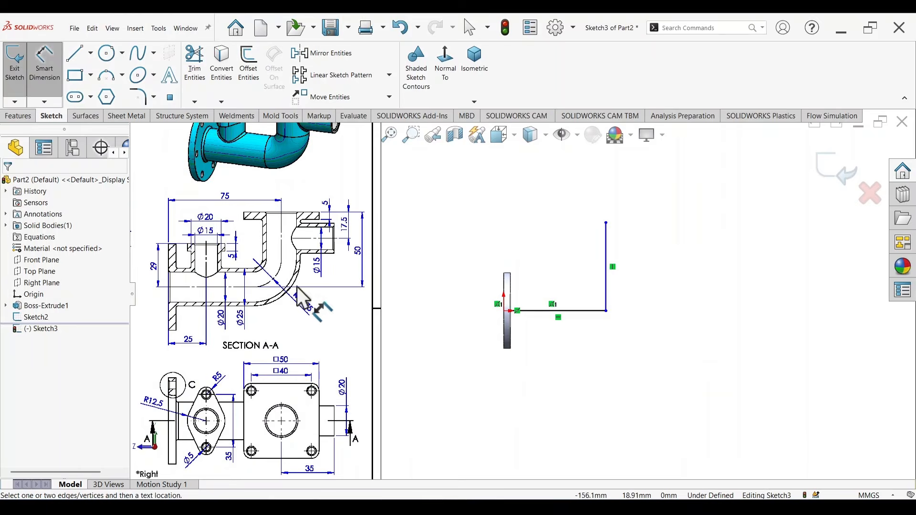
pyautogui.scroll(-2, 280, 282)
pyautogui.scroll(2, 344, 238)
pyautogui.scroll(-3, 343, 236)
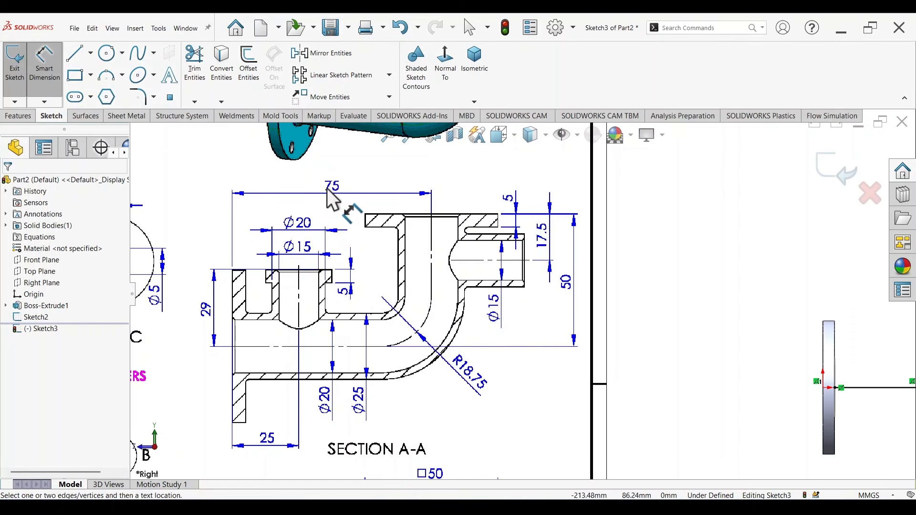
pyautogui.scroll(3, 606, 279)
pyautogui.scroll(-2, 773, 334)
pyautogui.click(758, 352)
pyautogui.click(748, 409)
pyautogui.write('75')
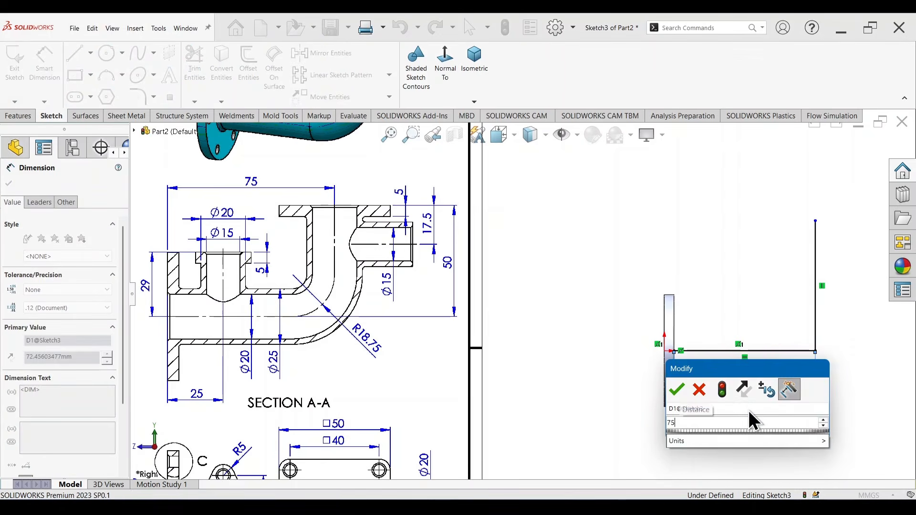
pyautogui.press('Return')
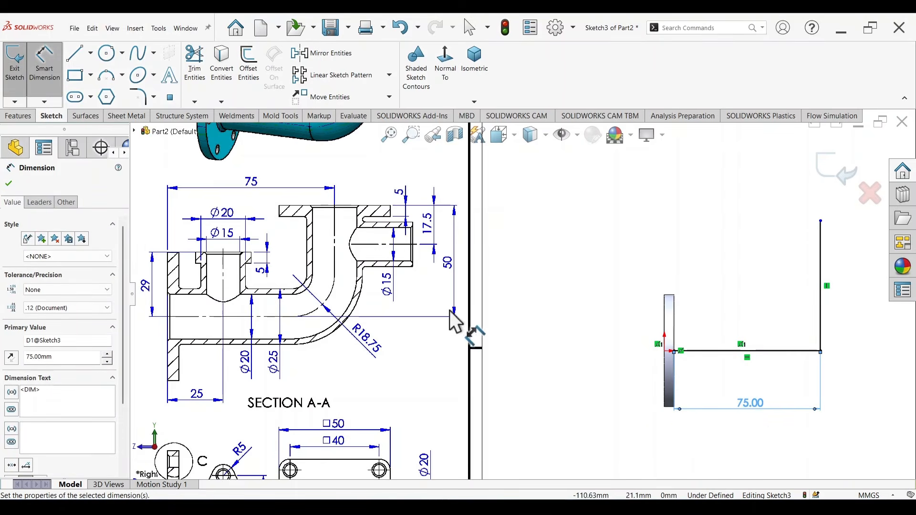
# - Check the elbow's height and flange thickness in Section A-A and dimension the path's vertical line to 45 mm
pyautogui.scroll(-2, 456, 291)
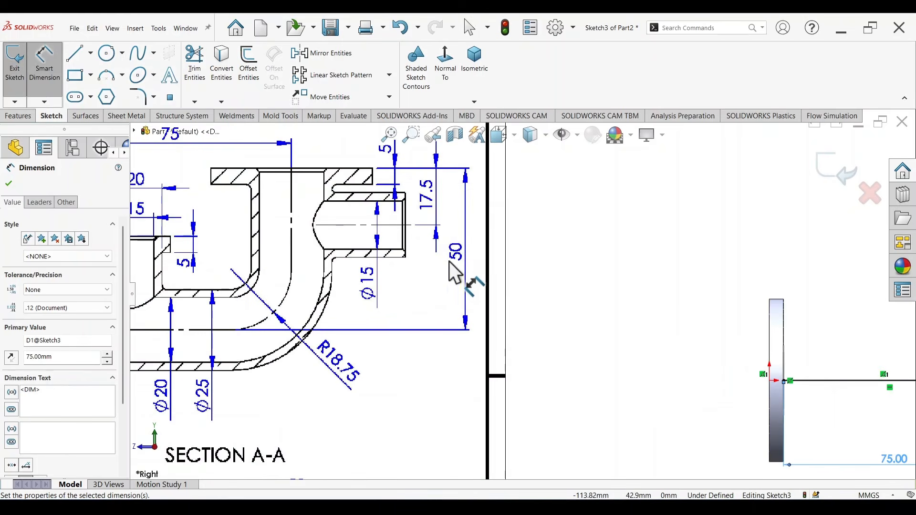
pyautogui.scroll(2, 411, 223)
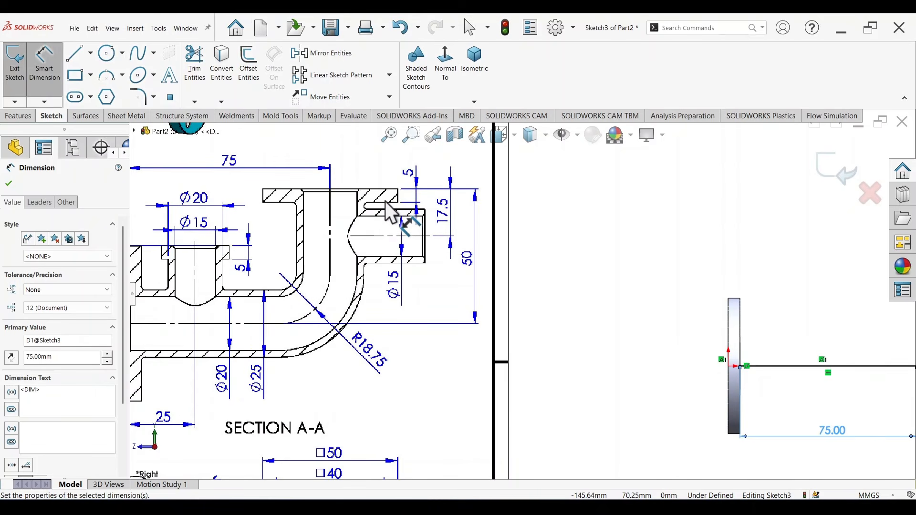
pyautogui.scroll(-2, 408, 222)
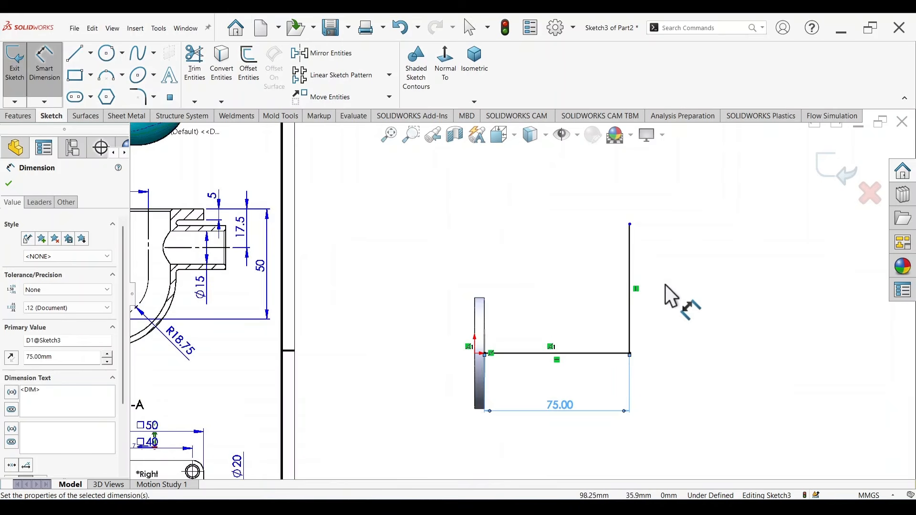
pyautogui.click(630, 265)
pyautogui.click(695, 307)
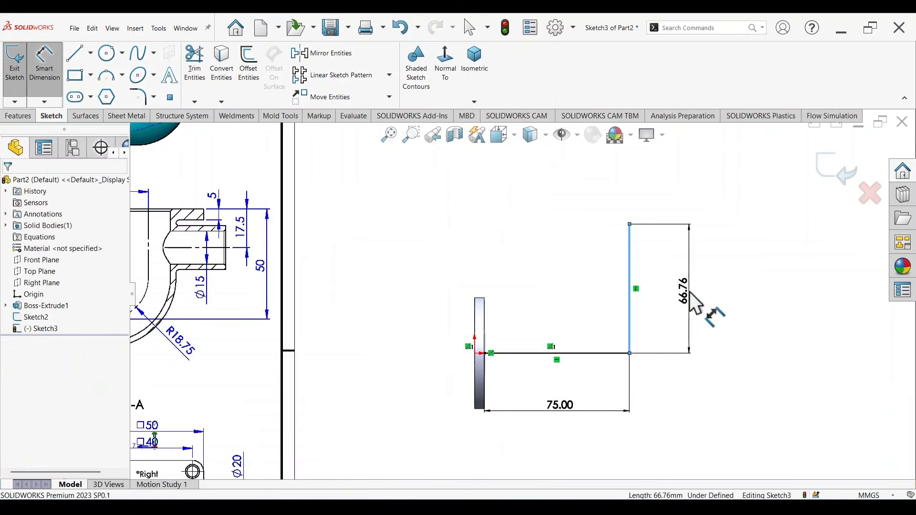
pyautogui.write('45')
pyautogui.press('Return')
pyautogui.press('Escape')
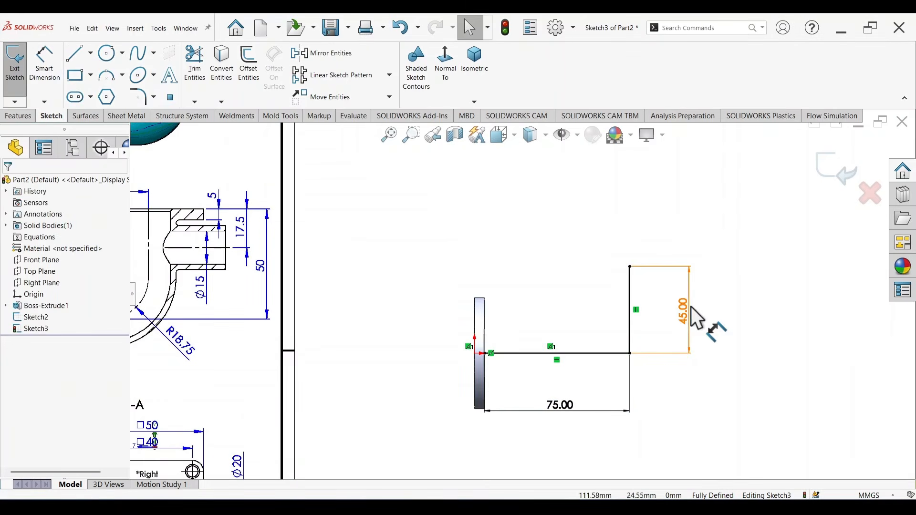
# - Round the corner between the path's horizontal and vertical lines with an 18.75 mm sketch fillet
pyautogui.click(140, 97)
pyautogui.scroll(2, 405, 306)
pyautogui.scroll(-3, 330, 303)
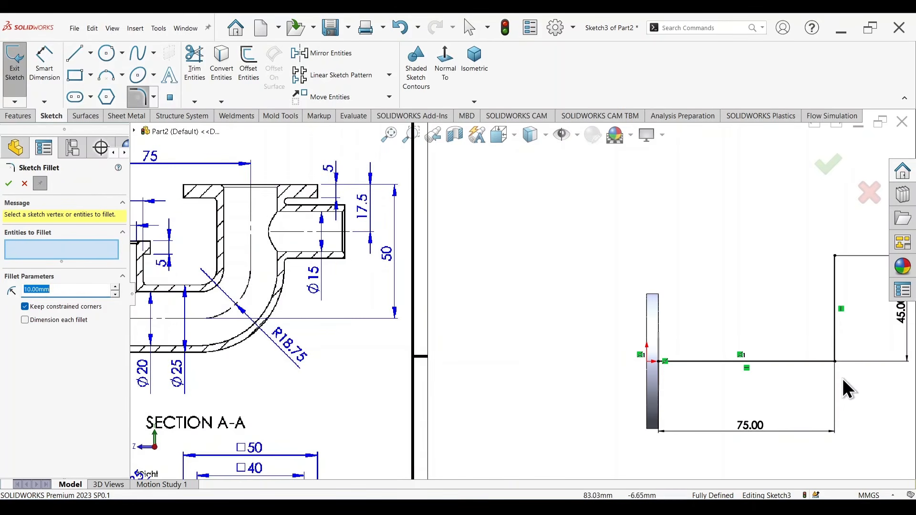
pyautogui.click(836, 361)
pyautogui.scroll(-2, 234, 296)
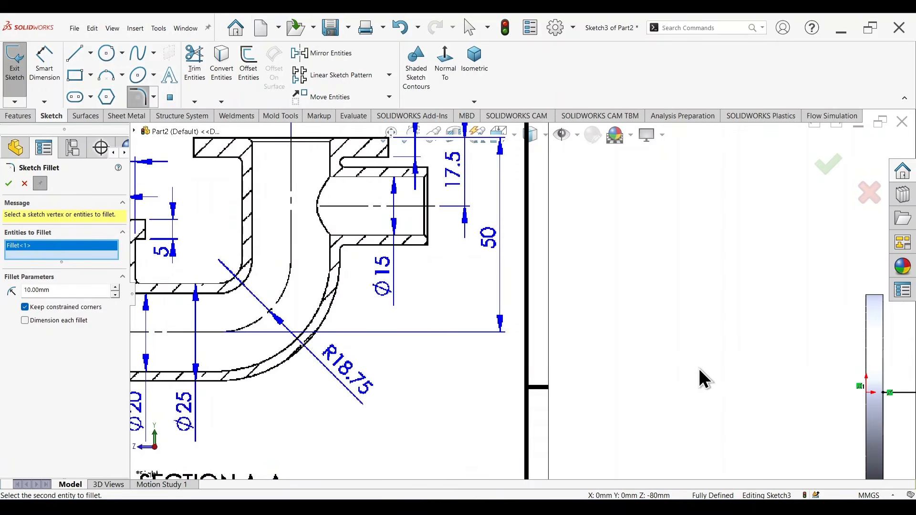
pyautogui.scroll(2, 699, 369)
pyautogui.moveTo(57, 289); pyautogui.dragTo(11, 293)
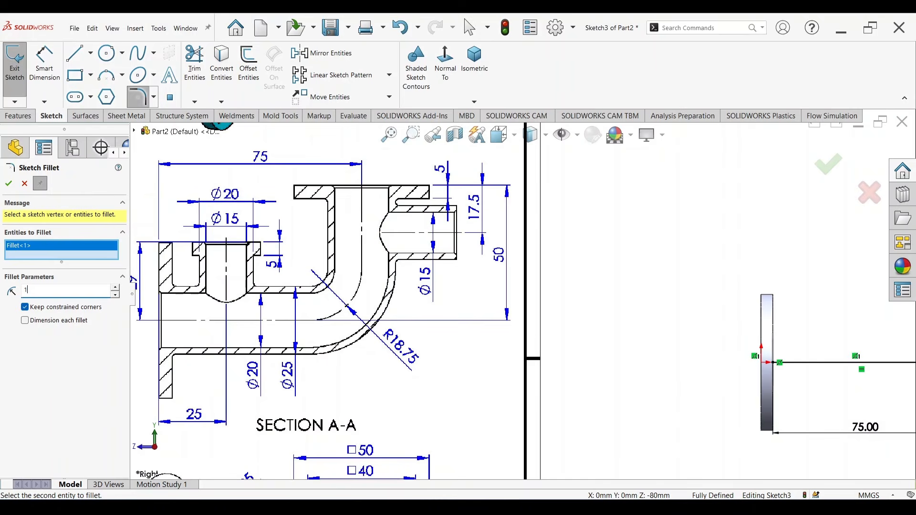
pyautogui.write('18.75')
pyautogui.scroll(2, 683, 338)
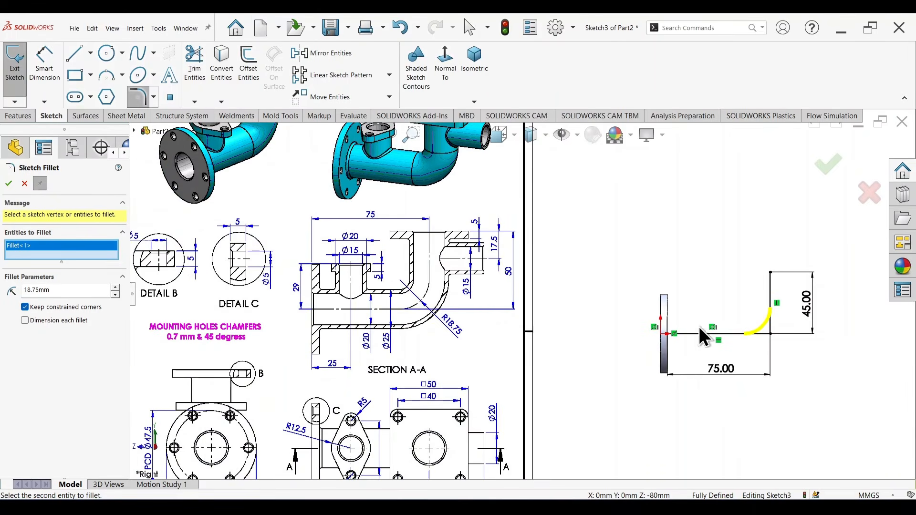
pyautogui.click(831, 168)
pyautogui.click(824, 169)
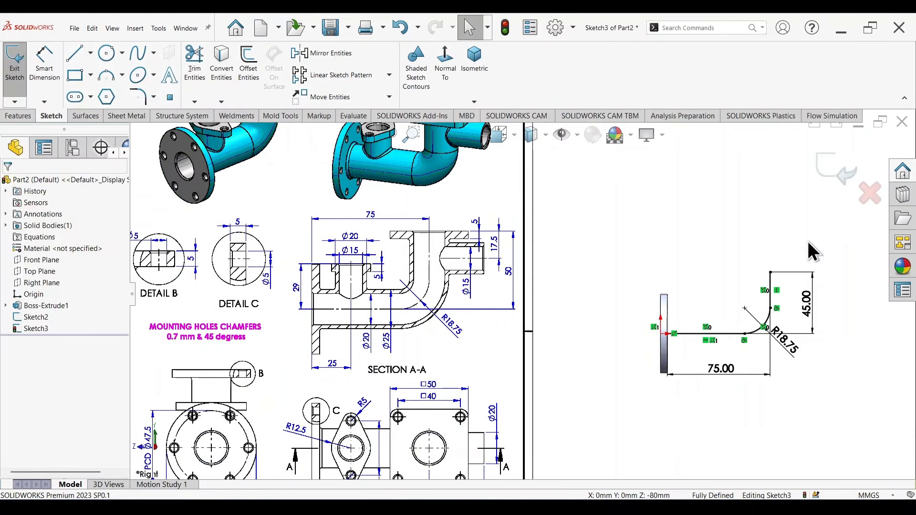
# - Close the path sketch and sweep the two-circle pipe profile along it as a solid elbow
pyautogui.keyDown('ctrl'); pyautogui.moveTo(775, 335); pyautogui.dragTo(696, 335, button='middle'); pyautogui.keyUp('ctrl')
pyautogui.scroll(-2, 605, 337)
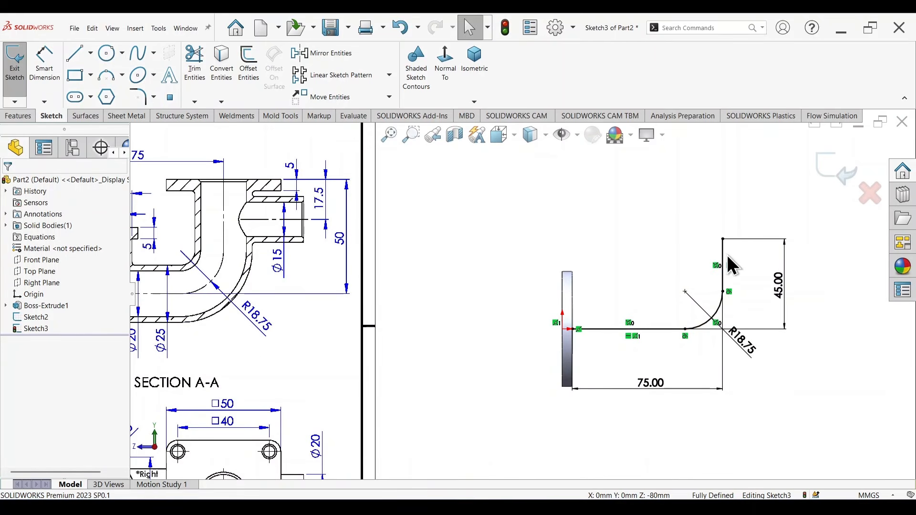
pyautogui.moveTo(661, 295); pyautogui.dragTo(580, 301, button='middle')
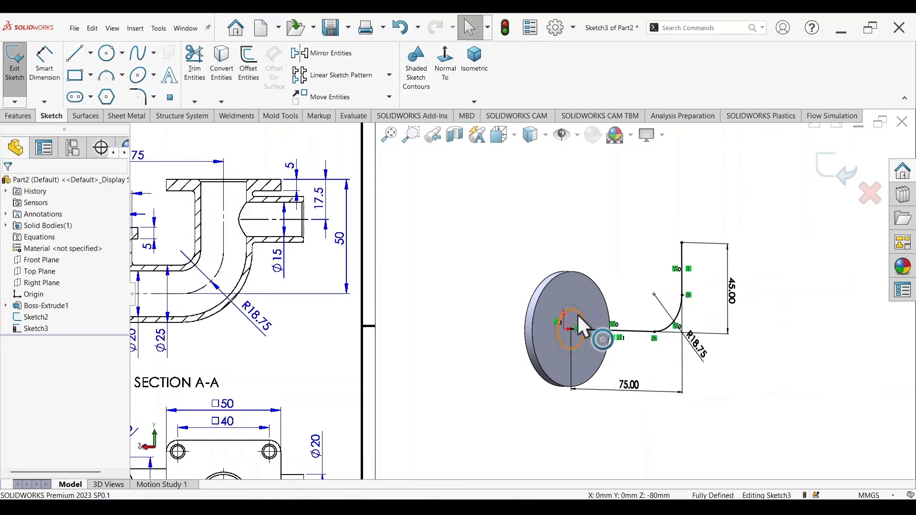
pyautogui.click(833, 171)
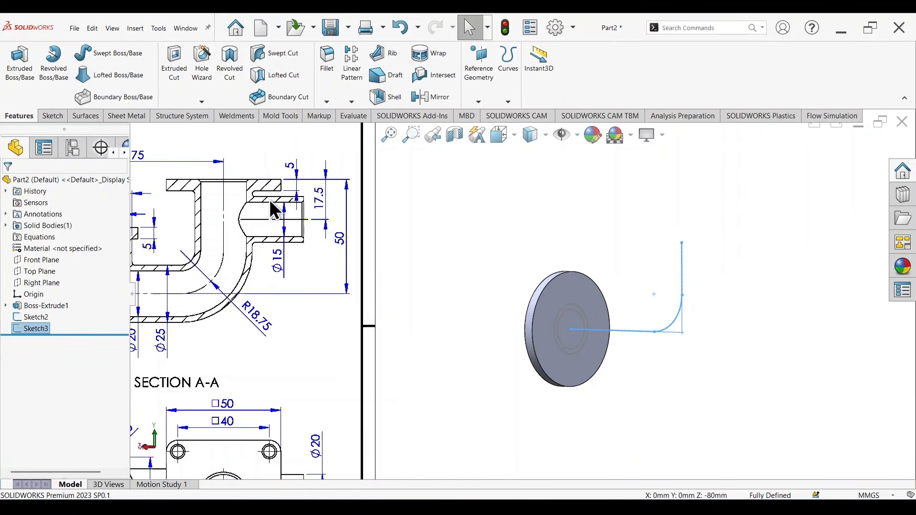
pyautogui.click(113, 60)
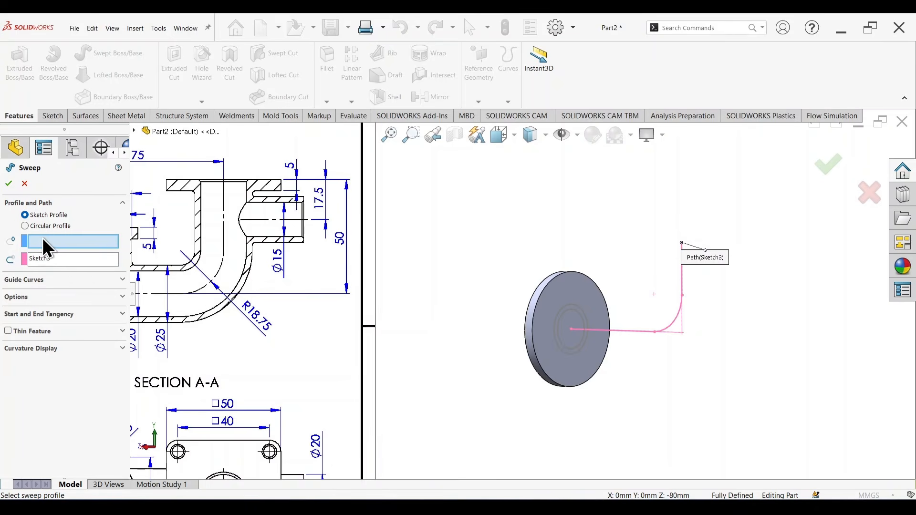
pyautogui.scroll(5, 254, 269)
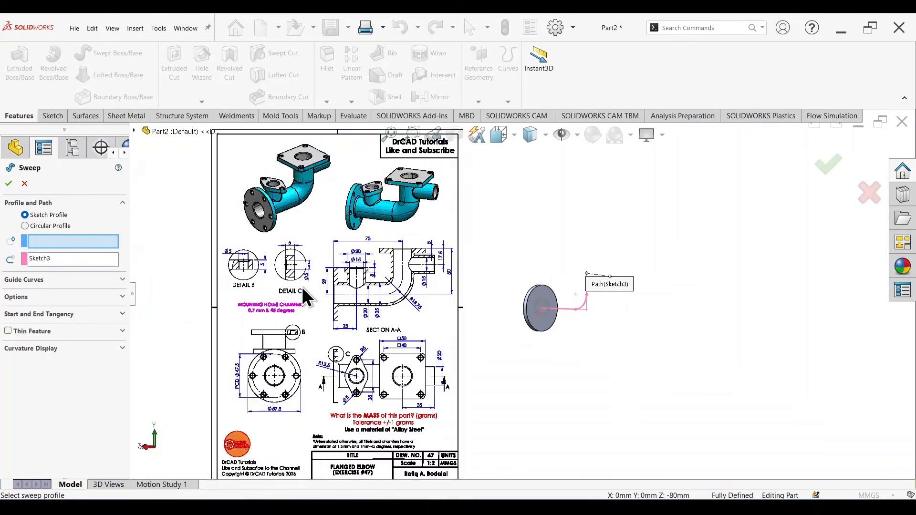
pyautogui.click(134, 130)
pyautogui.click(183, 270)
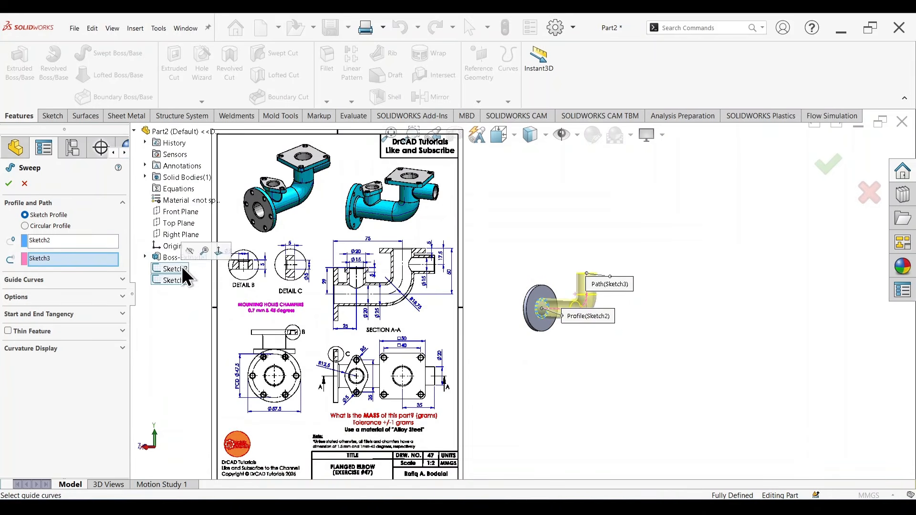
pyautogui.scroll(-3, 616, 288)
pyautogui.moveTo(615, 287)
pyautogui.mouseDown(button='middle')
pyautogui.moveTo(583, 455)
pyautogui.moveTo(597, 313)
pyautogui.moveTo(671, 246)
pyautogui.moveTo(617, 266)
pyautogui.moveTo(622, 307)
pyautogui.moveTo(628, 299)
pyautogui.mouseUp(button='middle')
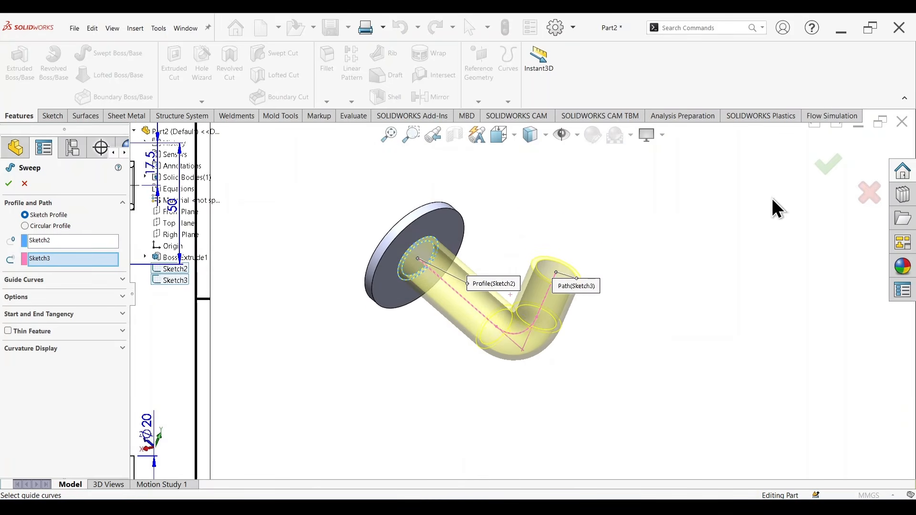
pyautogui.click(831, 173)
# - Start a sketch on the elbow's upper end face and convert the face's outer edge into sketch geometry
pyautogui.moveTo(679, 342)
pyautogui.mouseDown(button='middle')
pyautogui.moveTo(630, 262)
pyautogui.moveTo(713, 283)
pyautogui.moveTo(744, 318)
pyautogui.moveTo(737, 322)
pyautogui.mouseUp(button='middle')
pyautogui.scroll(7, 449, 261)
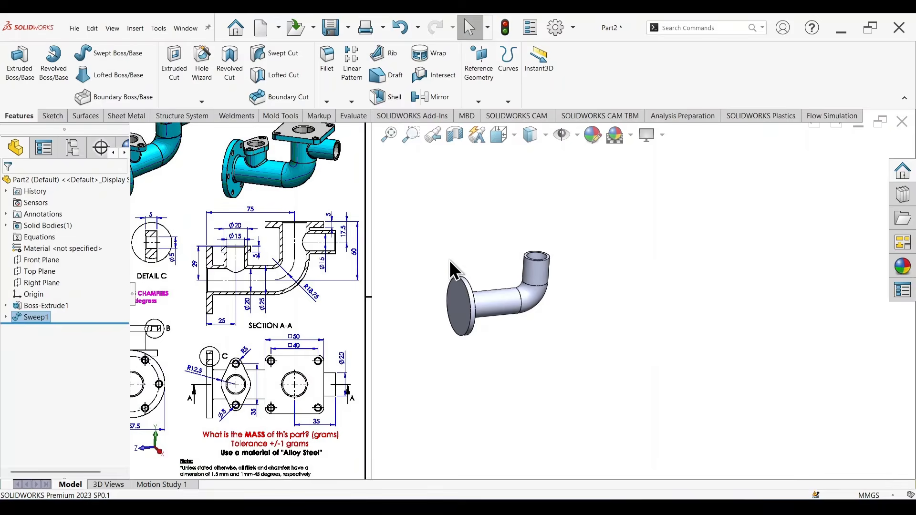
pyautogui.scroll(-5, 353, 226)
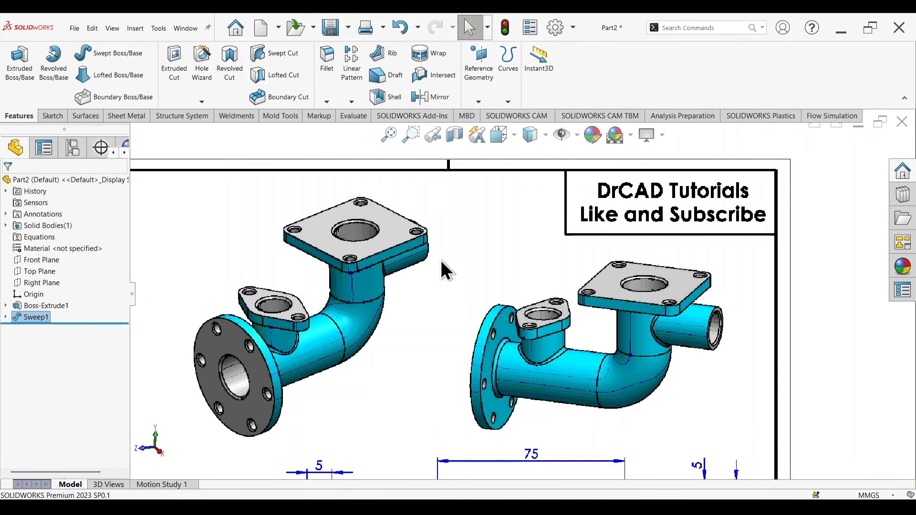
pyautogui.scroll(4, 726, 325)
pyautogui.scroll(-10, 768, 377)
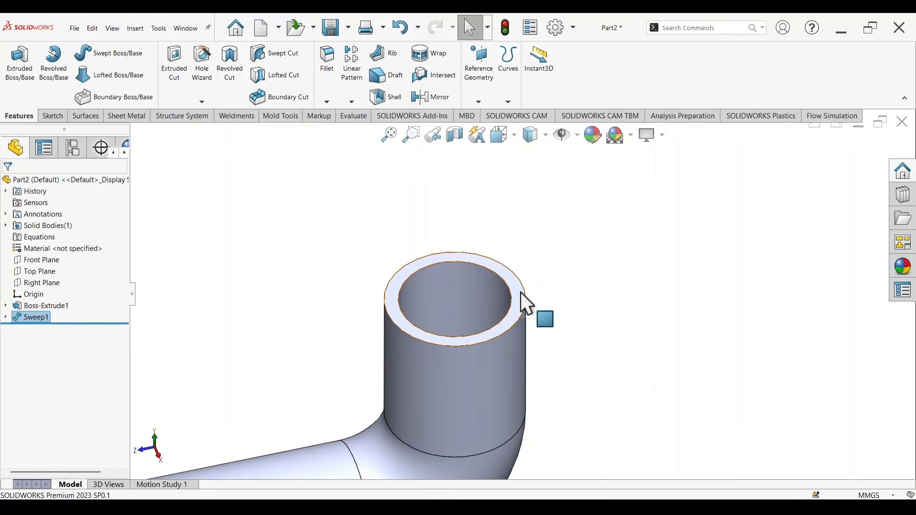
pyautogui.click(519, 294)
pyautogui.click(559, 265)
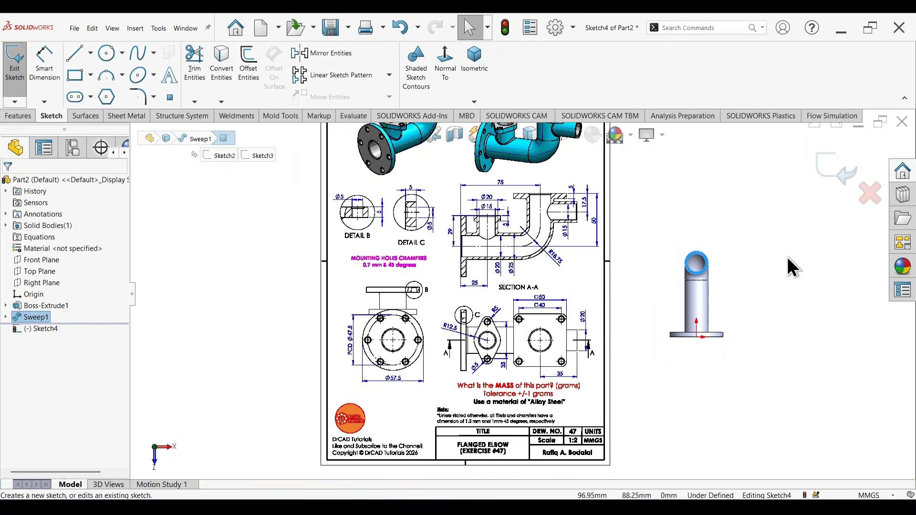
pyautogui.scroll(-6, 597, 245)
pyautogui.click(226, 71)
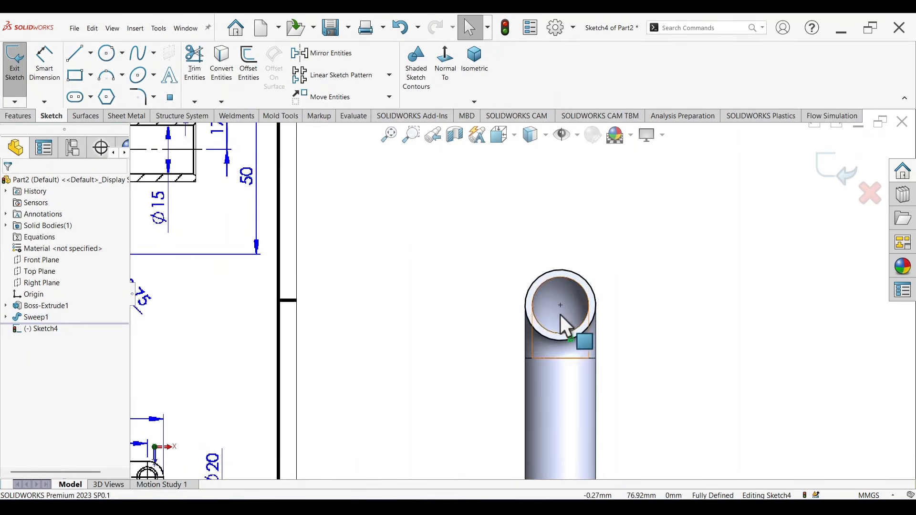
# - Sketch a centre rectangle about 39 mm high around the elbow's upper end, centred on the pipe opening
pyautogui.scroll(-2, 560, 314)
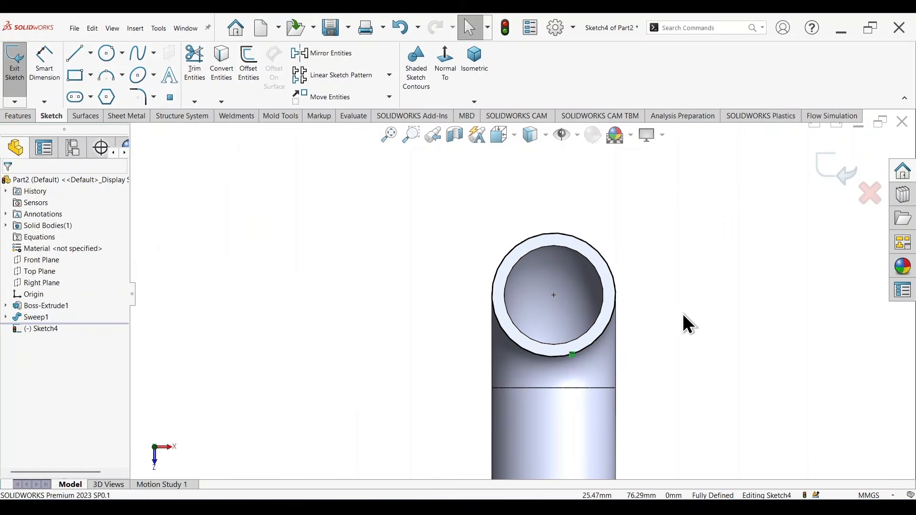
pyautogui.moveTo(701, 216); pyautogui.dragTo(703, 268, button='right')
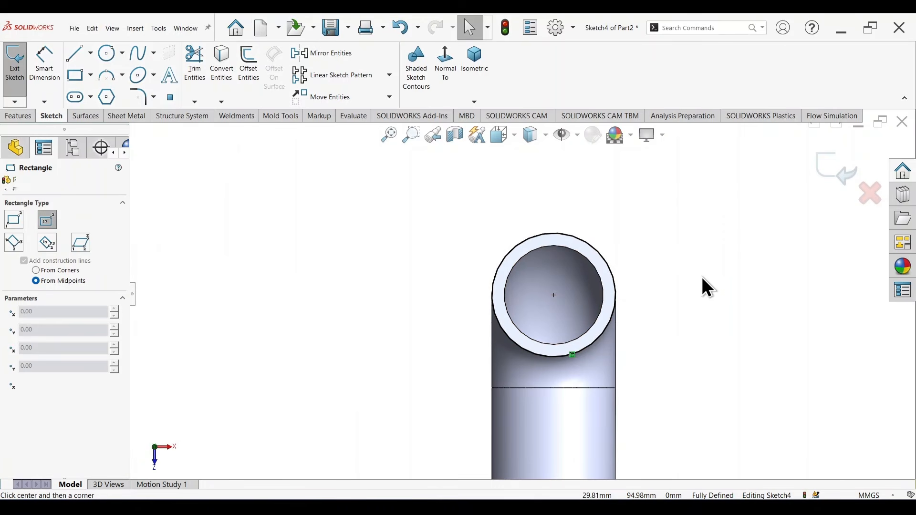
pyautogui.click(554, 295)
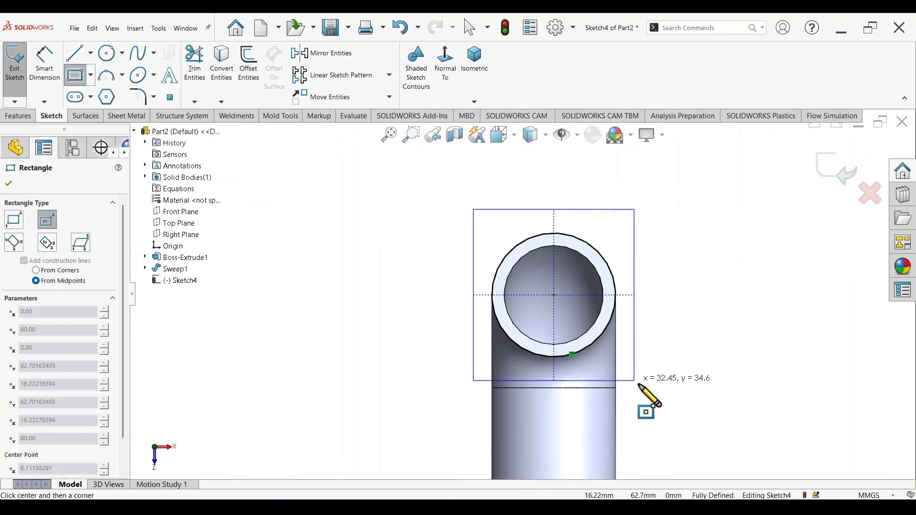
pyautogui.click(657, 391)
pyautogui.press('Escape')
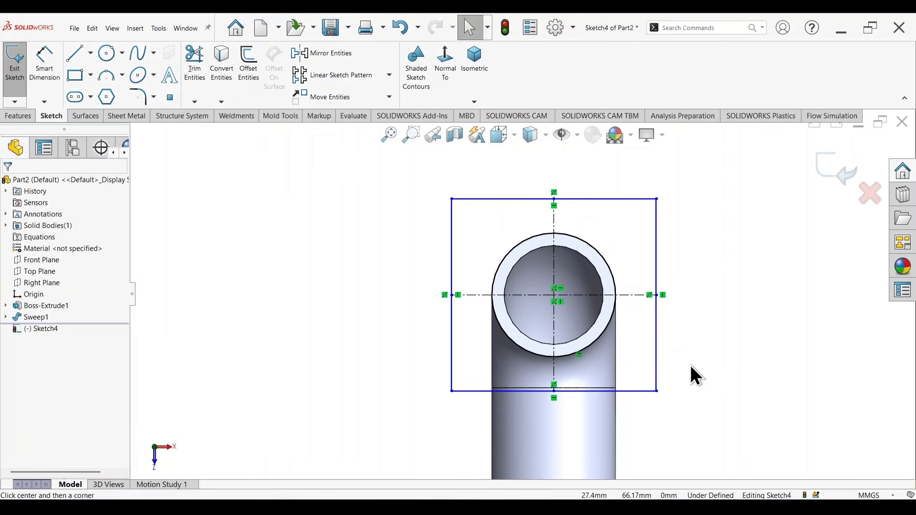
# - Make the flange rectangle's adjacent sides equal so that the profile is square
pyautogui.click(657, 338)
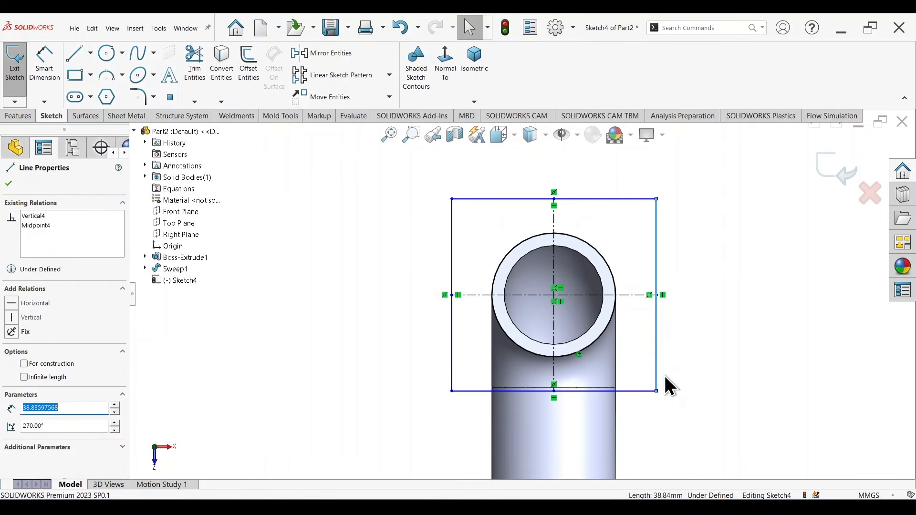
pyautogui.keyDown('ctrl'); pyautogui.click(642, 391); pyautogui.keyUp('ctrl')
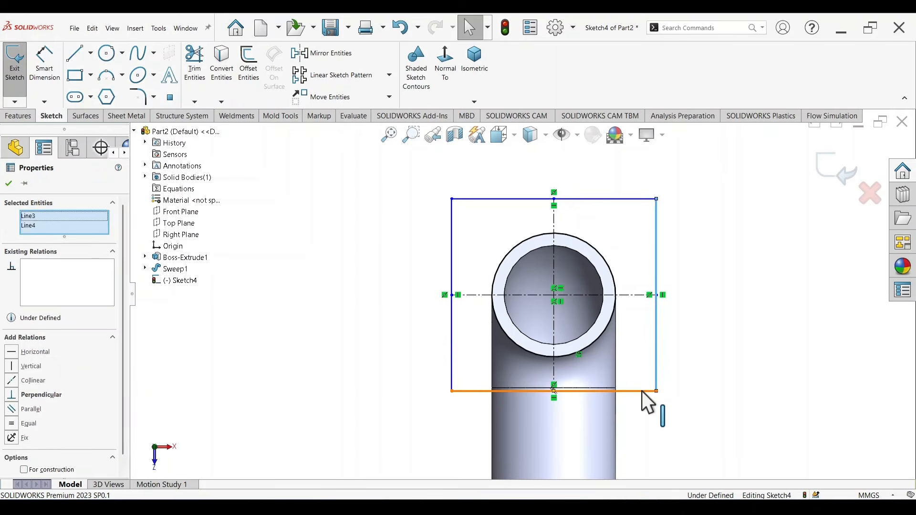
pyautogui.click(12, 425)
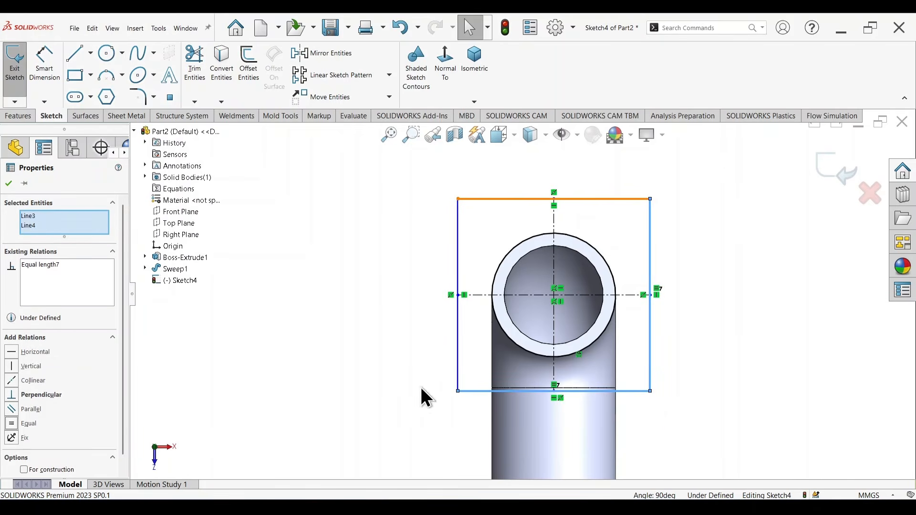
# - Check the square flange's size in the drawing and dimension the sketched square's side as 50 mm
pyautogui.moveTo(737, 415); pyautogui.dragTo(729, 334, button='right')
pyautogui.press('f')
pyautogui.scroll(2, 339, 401)
pyautogui.scroll(-4, 333, 404)
pyautogui.scroll(-1, 408, 335)
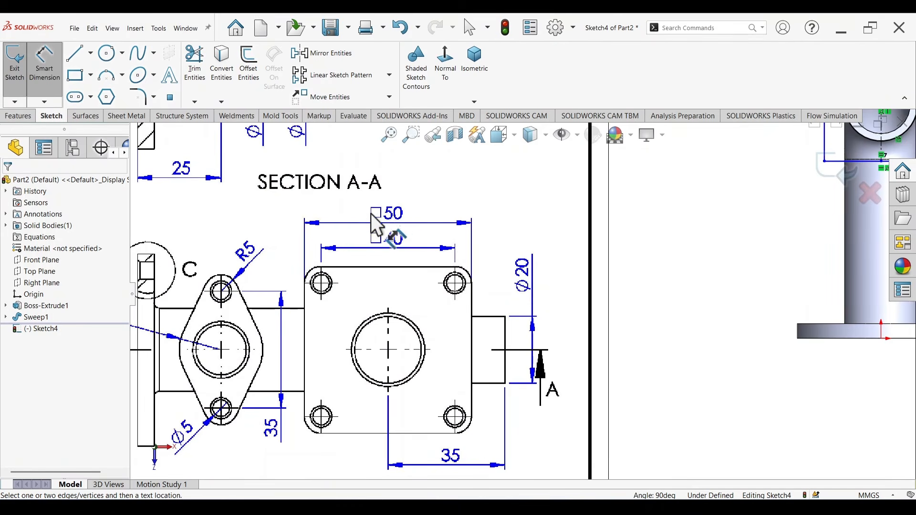
pyautogui.scroll(-2, 382, 215)
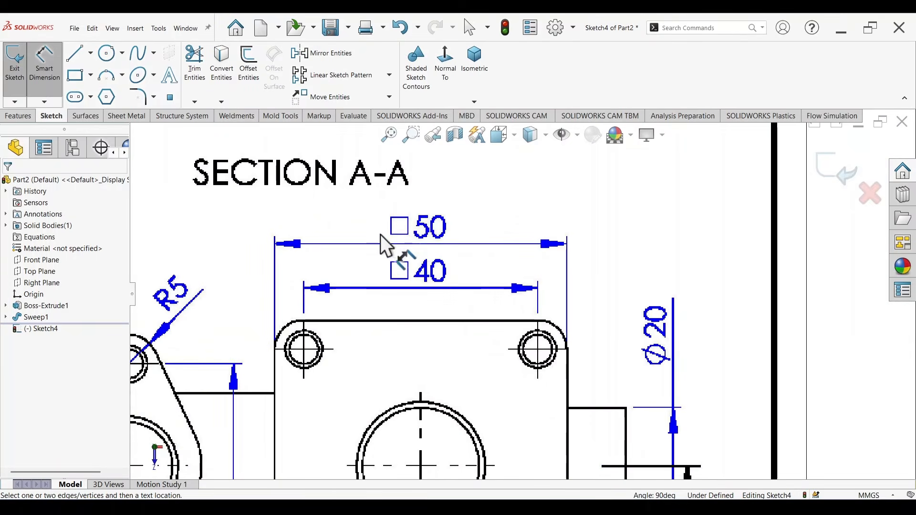
pyautogui.scroll(6, 542, 260)
pyautogui.scroll(-5, 613, 266)
pyautogui.click(484, 243)
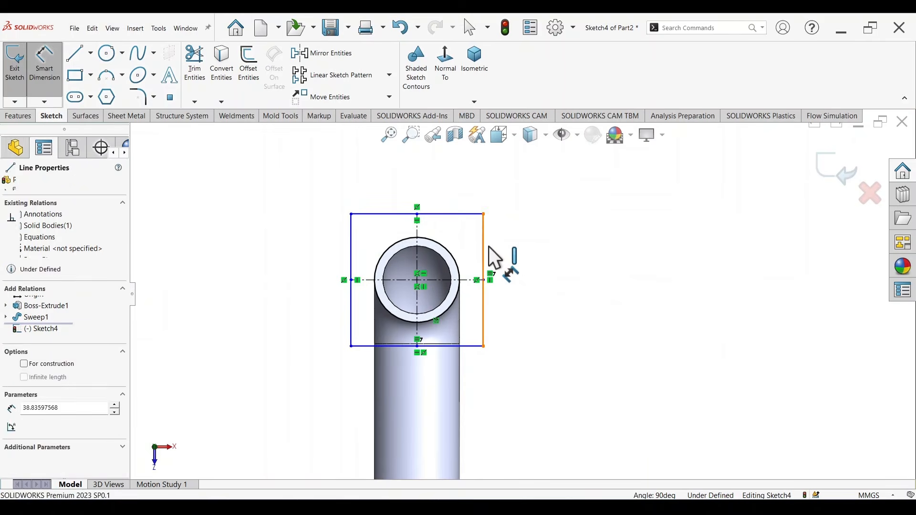
pyautogui.click(542, 276)
pyautogui.write('50')
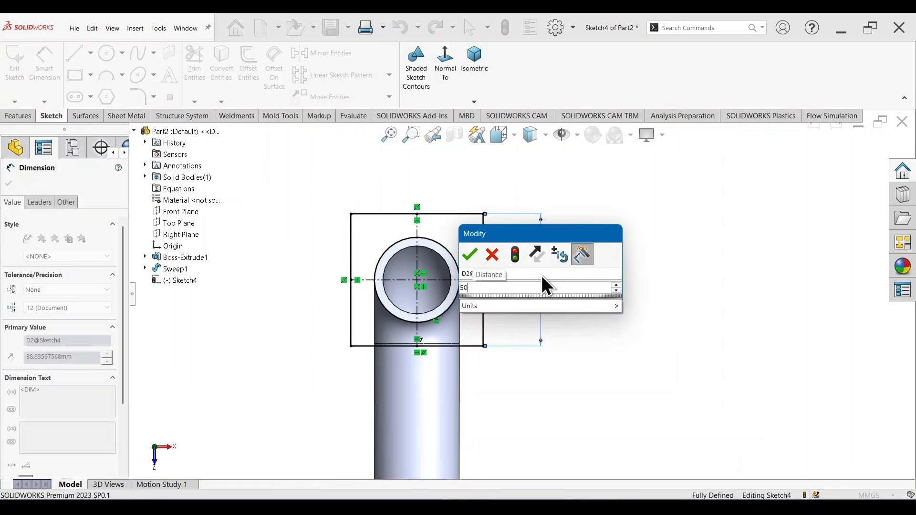
pyautogui.press('Return')
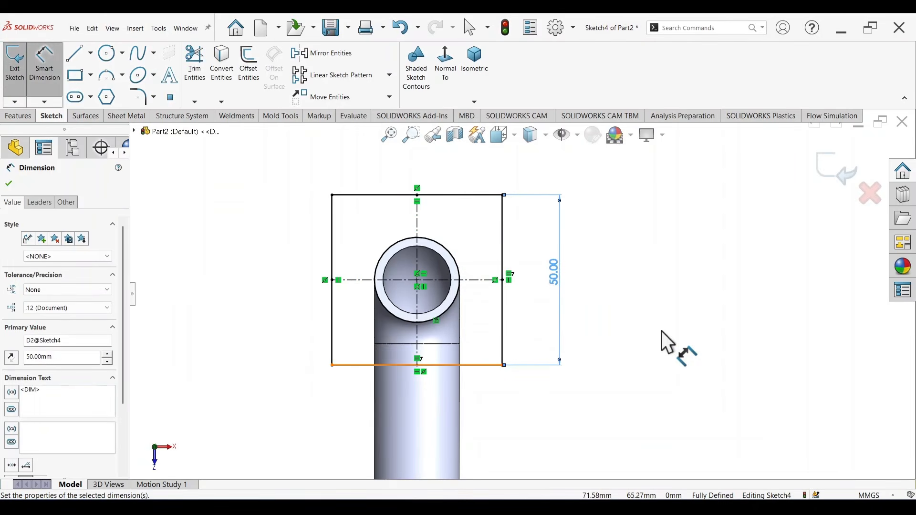
pyautogui.press('s')
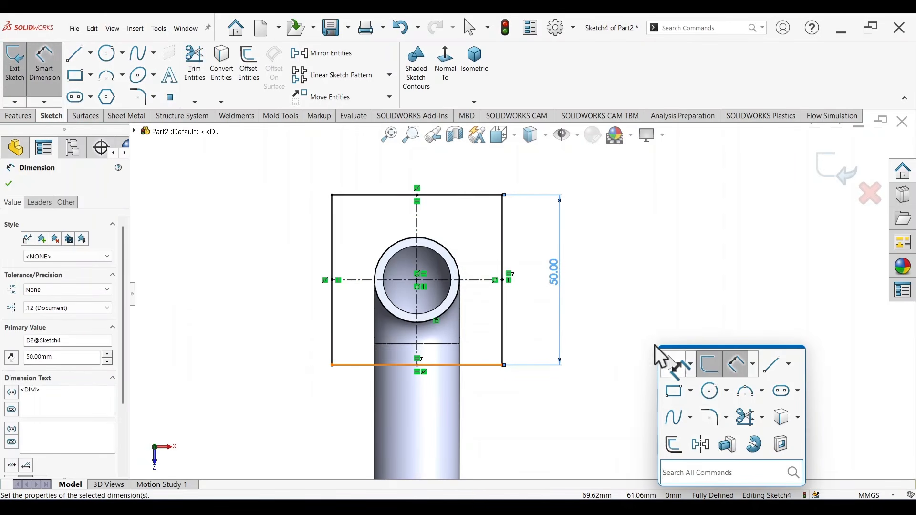
pyautogui.click(729, 441)
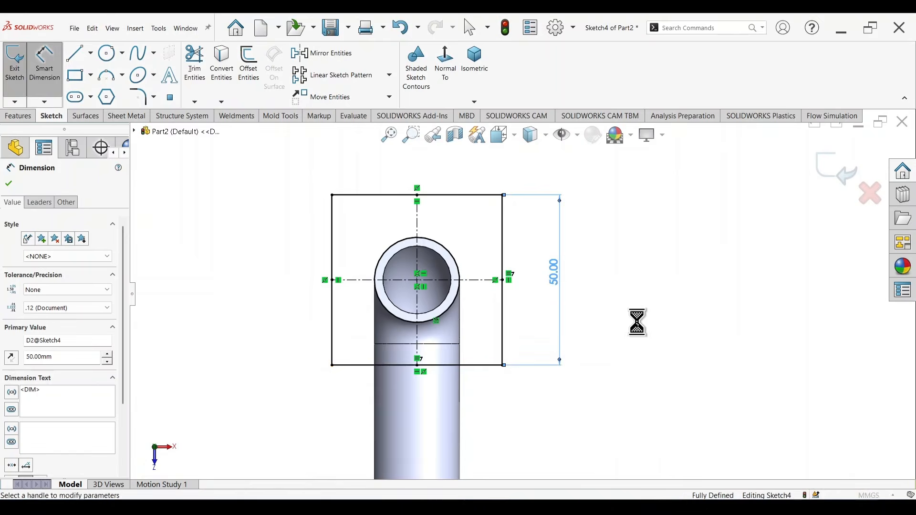
pyautogui.moveTo(696, 370); pyautogui.dragTo(549, 262, button='middle')
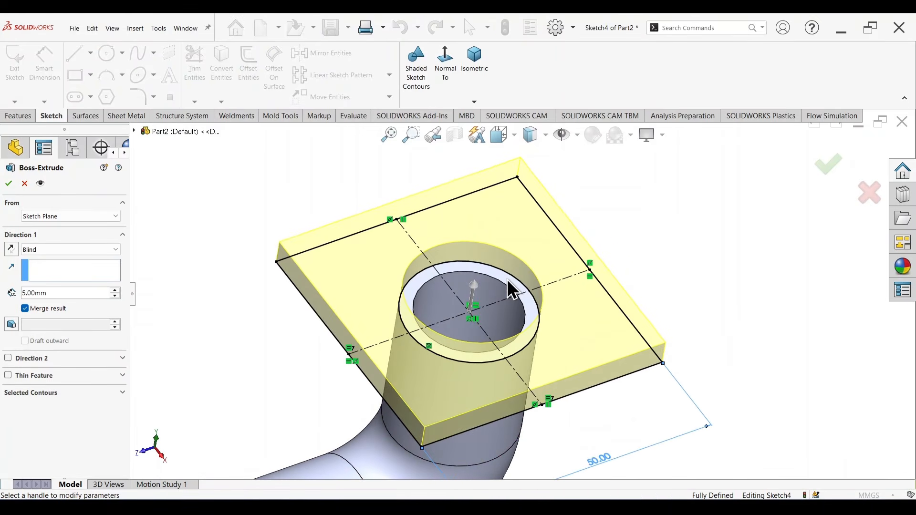
pyautogui.moveTo(540, 307); pyautogui.dragTo(720, 315, button='middle')
pyautogui.click(870, 193)
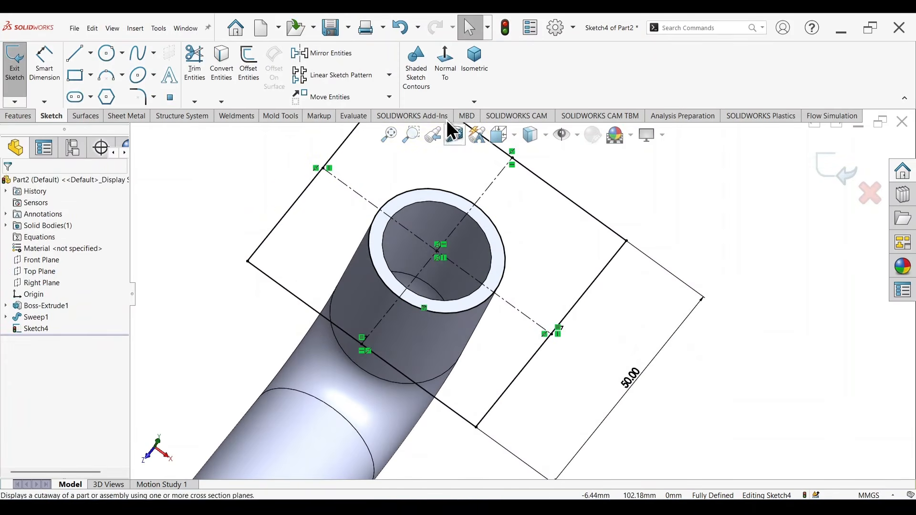
# - Delete the converted circle around the pipe opening from the square flange sketch
pyautogui.click(453, 73)
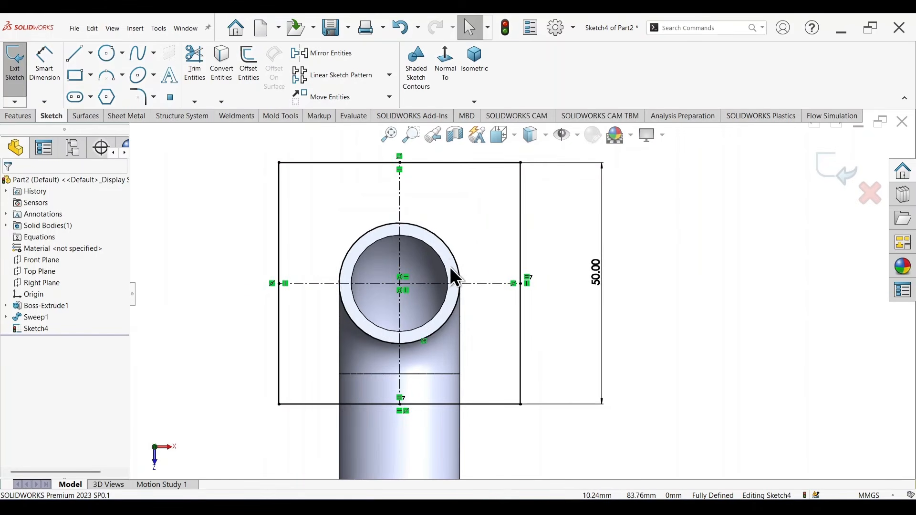
pyautogui.click(449, 251)
pyautogui.press('Delete')
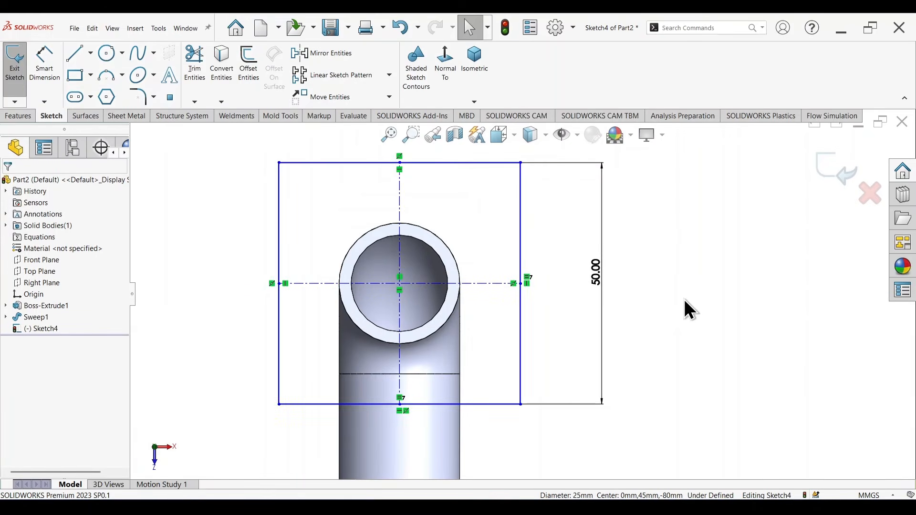
# - Extrude the 50 mm square upward from the elbow's end by 5 mm, merged with the pipe
pyautogui.press('s')
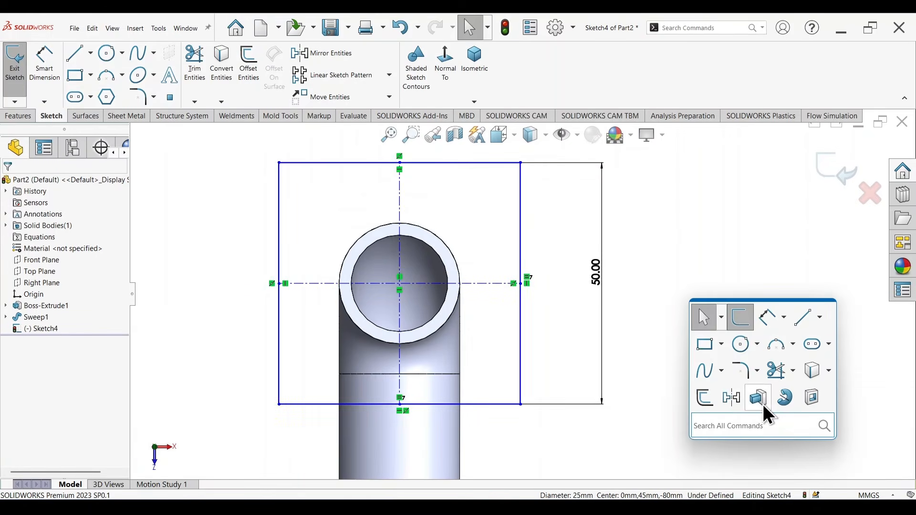
pyautogui.click(760, 398)
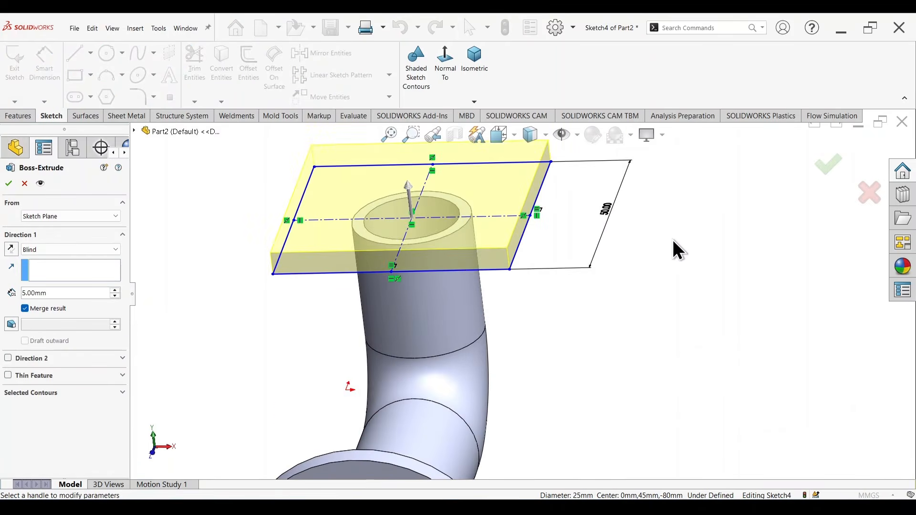
pyautogui.moveTo(639, 282)
pyautogui.mouseDown(button='middle')
pyautogui.moveTo(573, 276)
pyautogui.moveTo(597, 298)
pyautogui.mouseUp(button='middle')
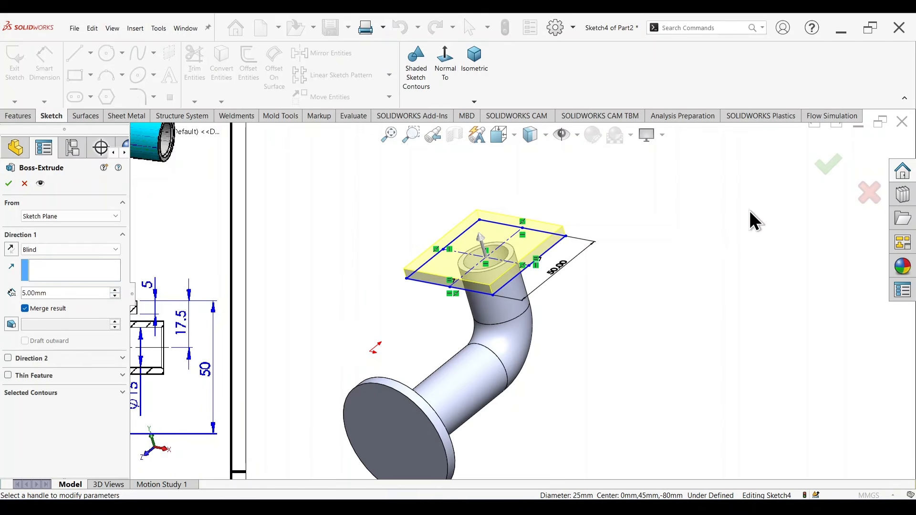
pyautogui.moveTo(732, 323)
pyautogui.mouseDown(button='middle')
pyautogui.moveTo(711, 242)
pyautogui.moveTo(705, 319)
pyautogui.moveTo(666, 370)
pyautogui.moveTo(715, 316)
pyautogui.mouseUp(button='middle')
pyautogui.click(829, 183)
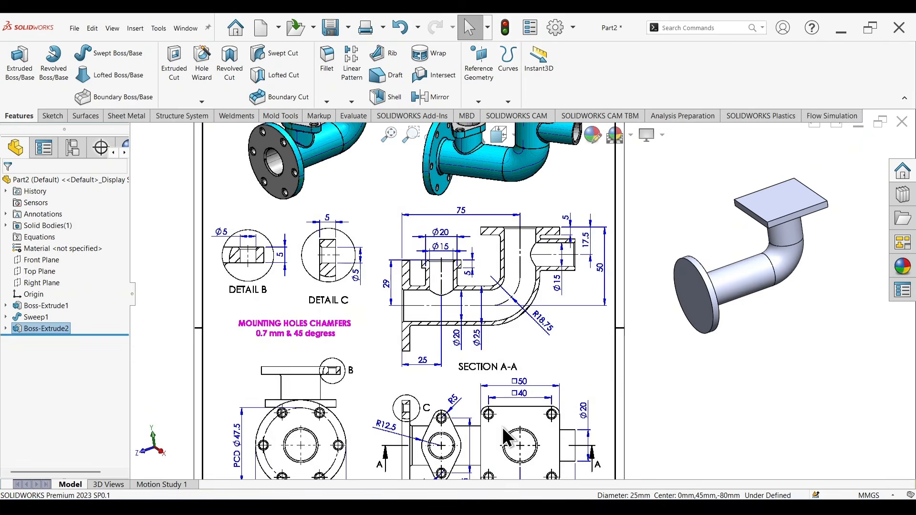
# - Examine the drawing's square flange view for its overall size, hole spacing and corner rounding
pyautogui.scroll(3, 526, 443)
pyautogui.scroll(-3, 715, 264)
pyautogui.scroll(3, 414, 399)
pyautogui.scroll(-4, 424, 380)
pyautogui.scroll(-3, 477, 367)
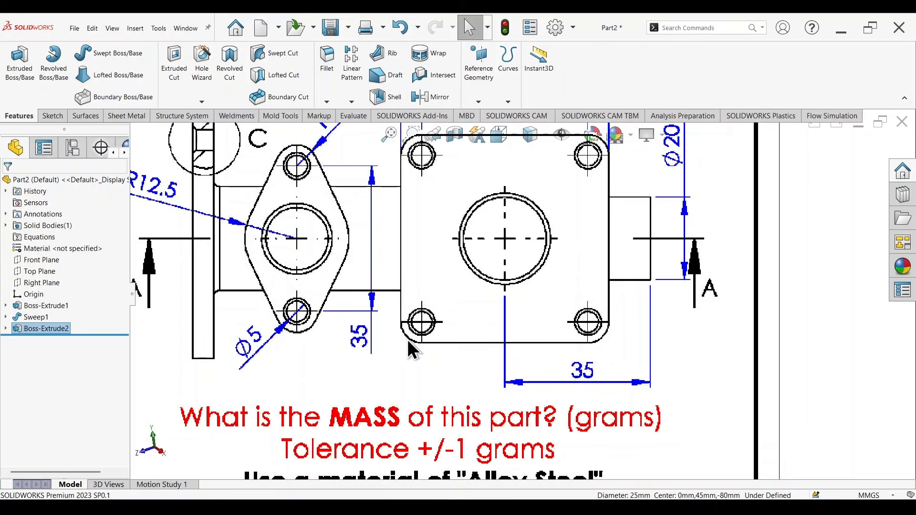
pyautogui.scroll(3, 493, 222)
pyautogui.scroll(-2, 525, 196)
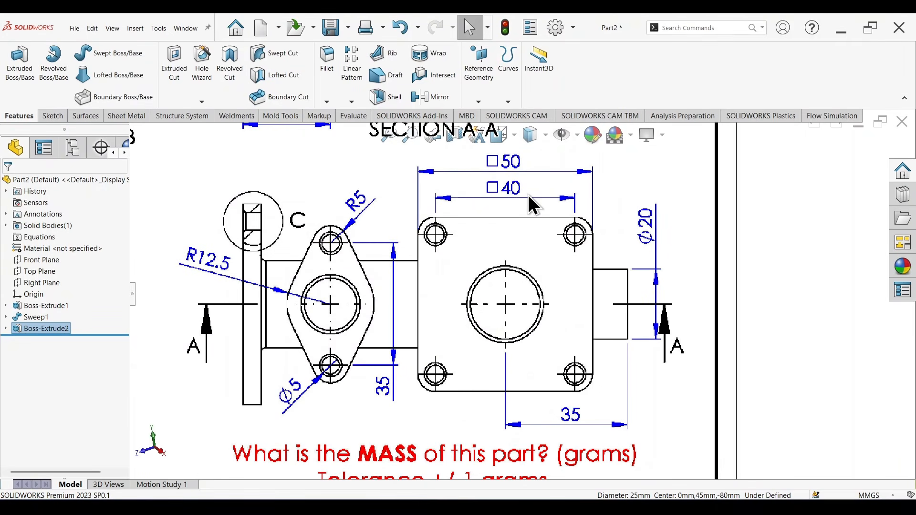
pyautogui.scroll(2, 528, 194)
pyautogui.scroll(-3, 493, 245)
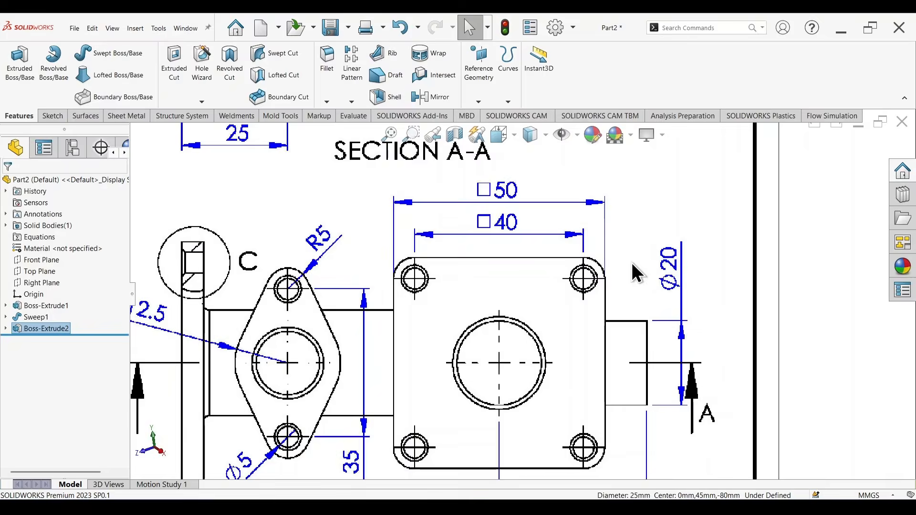
pyautogui.scroll(10, 631, 263)
pyautogui.scroll(-7, 625, 181)
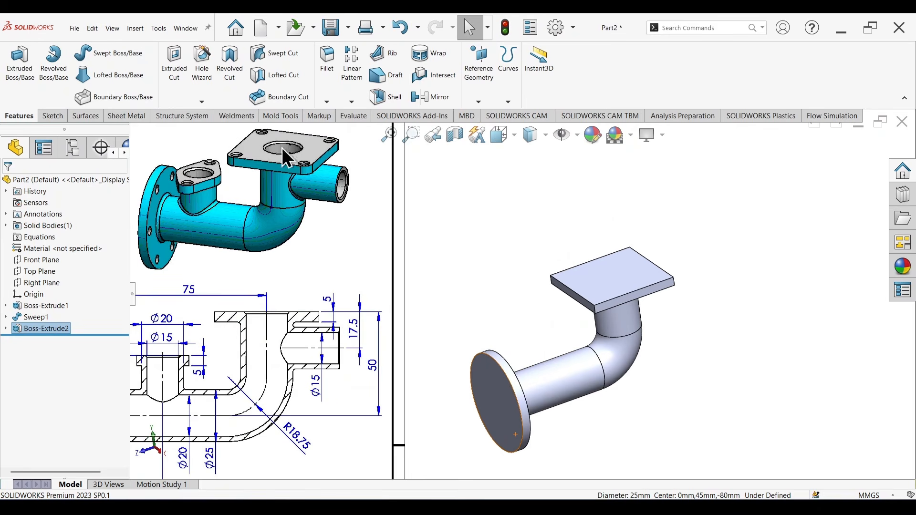
# - Fillet the four vertical corner edges of the square flange with a 5 mm radius
pyautogui.click(327, 62)
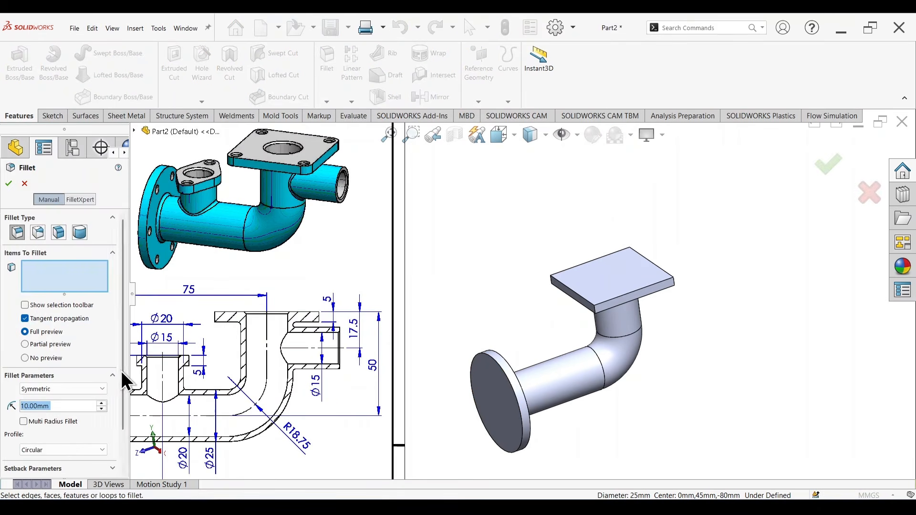
pyautogui.write('5')
pyautogui.press('Return')
pyautogui.scroll(4, 609, 311)
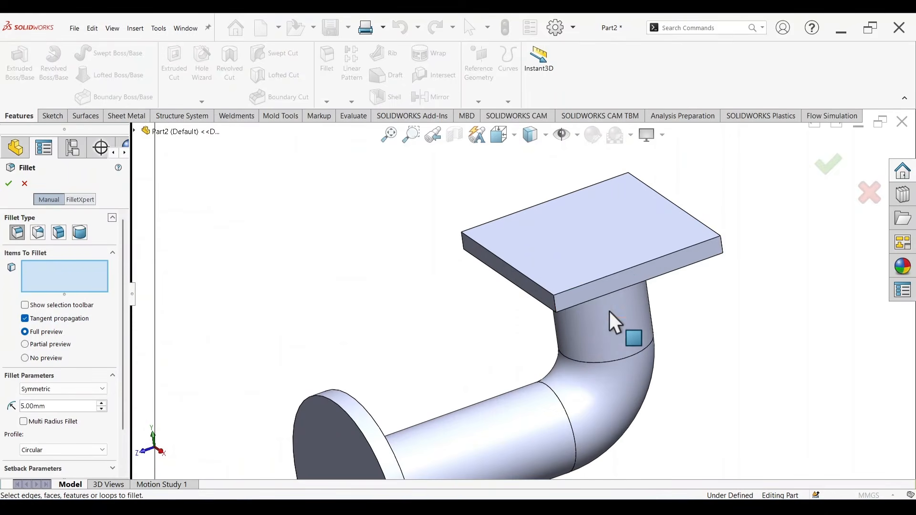
pyautogui.click(556, 299)
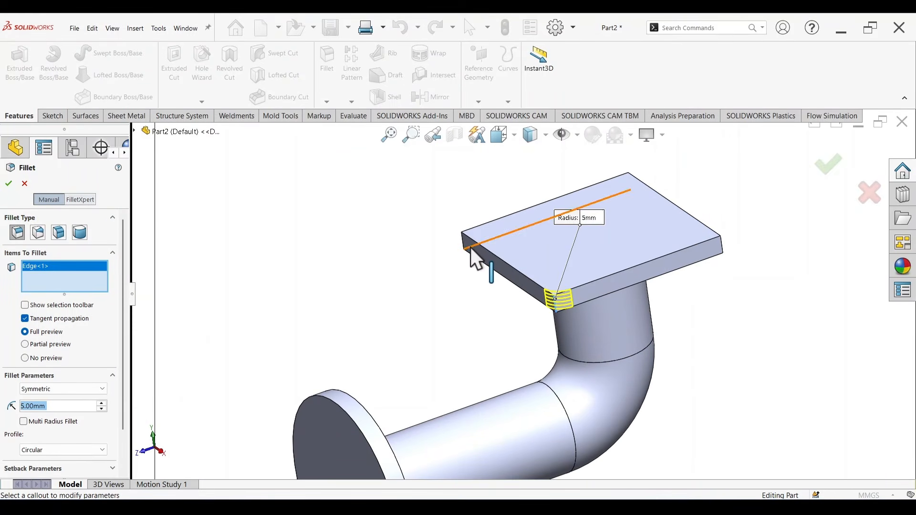
pyautogui.click(462, 239)
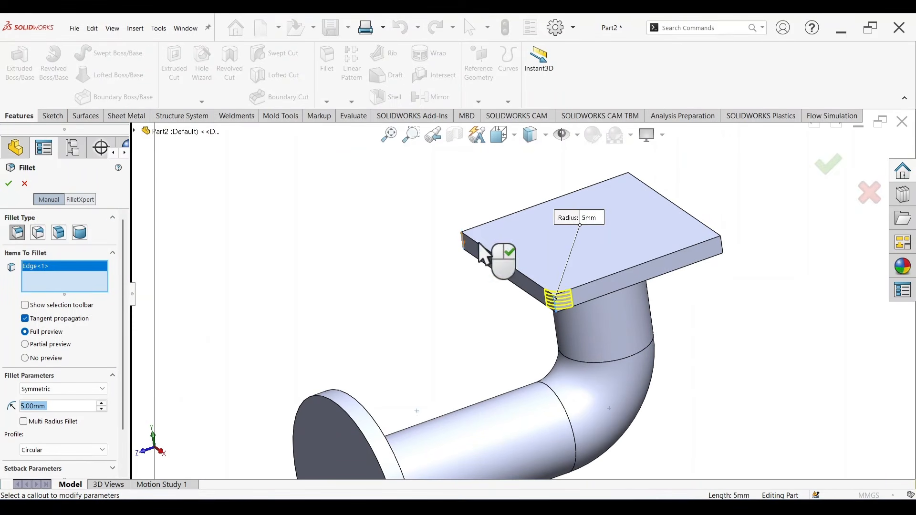
pyautogui.click(629, 180)
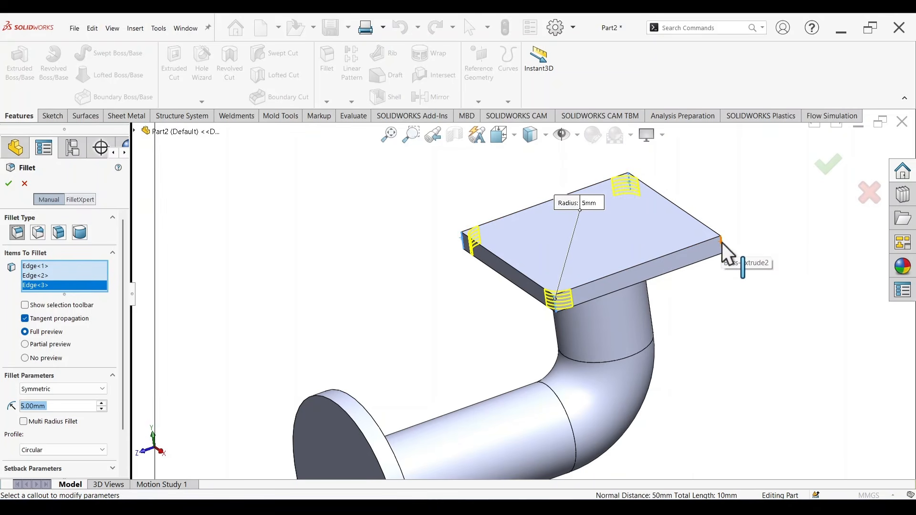
pyautogui.click(721, 243)
pyautogui.click(827, 170)
# - Start a sketch on the round flange's outer face and draw a circle of about 10.8 mm radius centred on the origin
pyautogui.moveTo(737, 302)
pyautogui.mouseDown(button='middle')
pyautogui.moveTo(726, 303)
pyautogui.moveTo(761, 334)
pyautogui.moveTo(718, 374)
pyautogui.moveTo(662, 308)
pyautogui.moveTo(677, 321)
pyautogui.moveTo(659, 313)
pyautogui.moveTo(628, 367)
pyautogui.moveTo(587, 344)
pyautogui.mouseUp(button='middle')
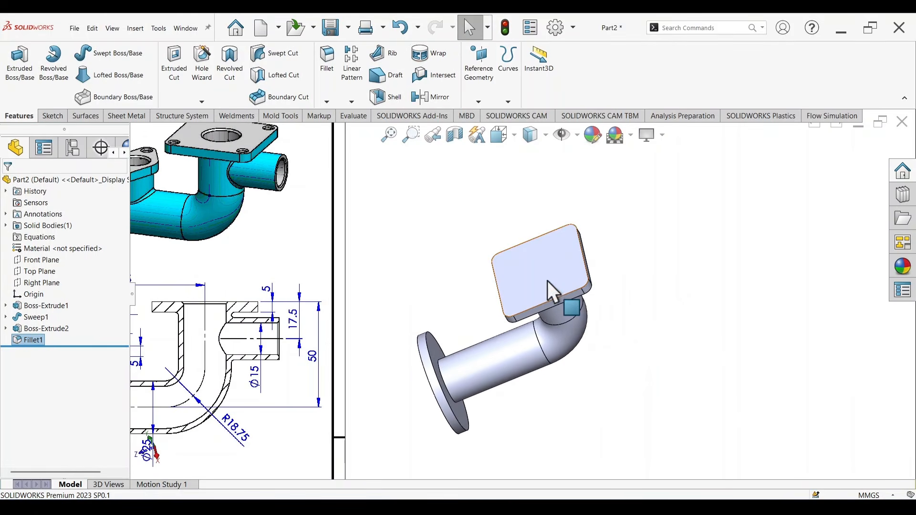
pyautogui.moveTo(554, 289); pyautogui.dragTo(581, 206, button='middle')
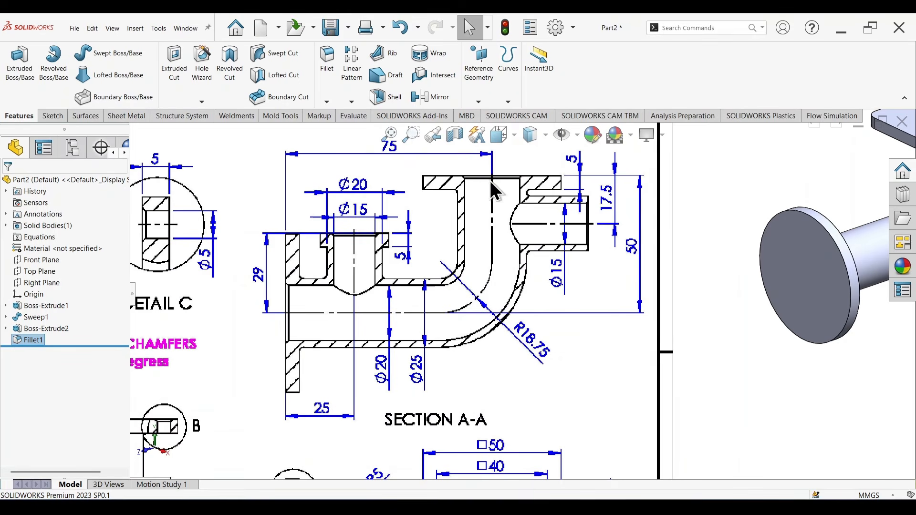
pyautogui.scroll(6, 661, 307)
pyautogui.scroll(-4, 664, 307)
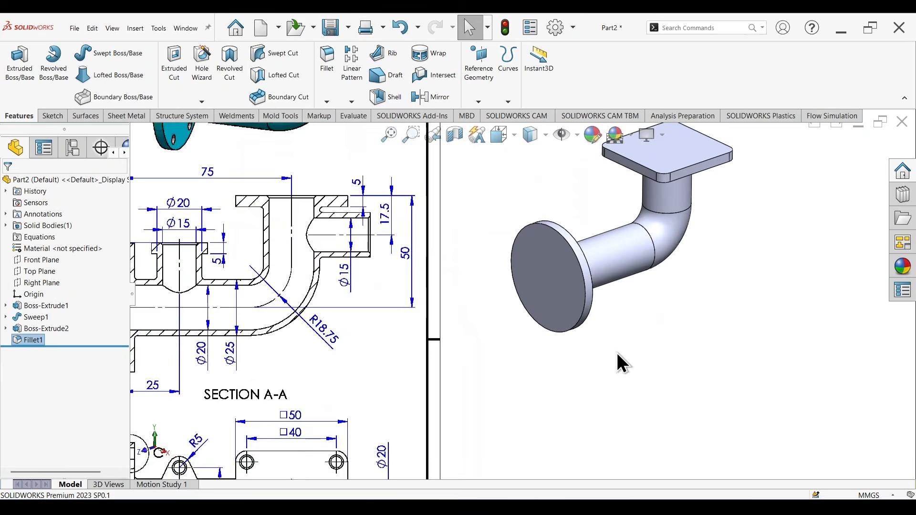
pyautogui.moveTo(619, 353); pyautogui.dragTo(618, 329, button='middle')
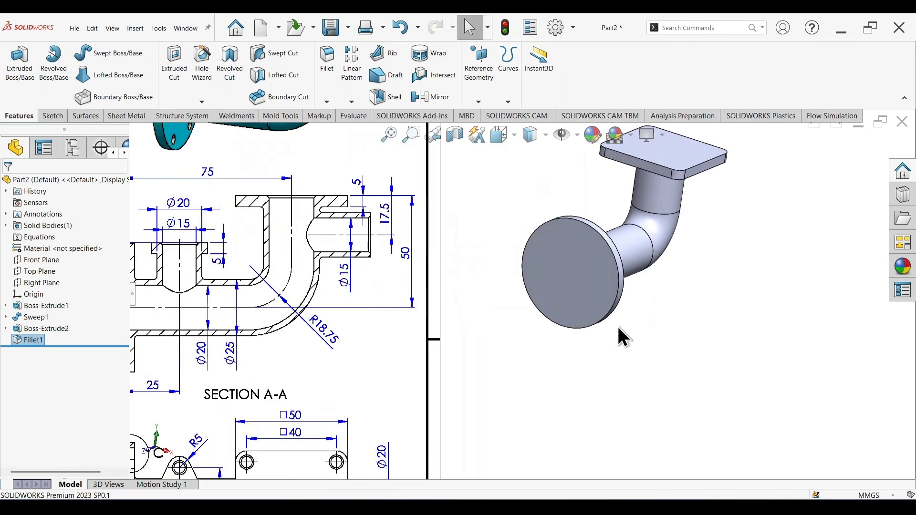
pyautogui.click(584, 262)
pyautogui.click(625, 234)
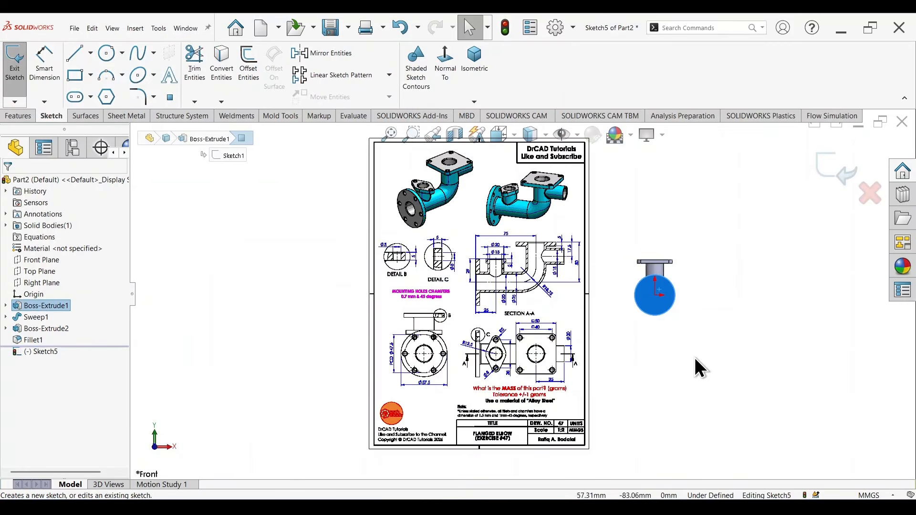
pyautogui.press('c')
pyautogui.scroll(5, 677, 325)
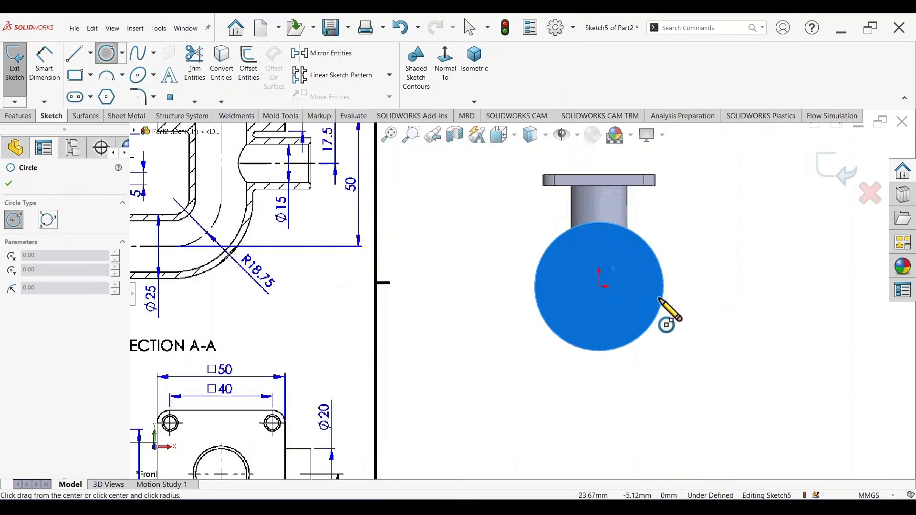
pyautogui.click(600, 286)
pyautogui.click(616, 305)
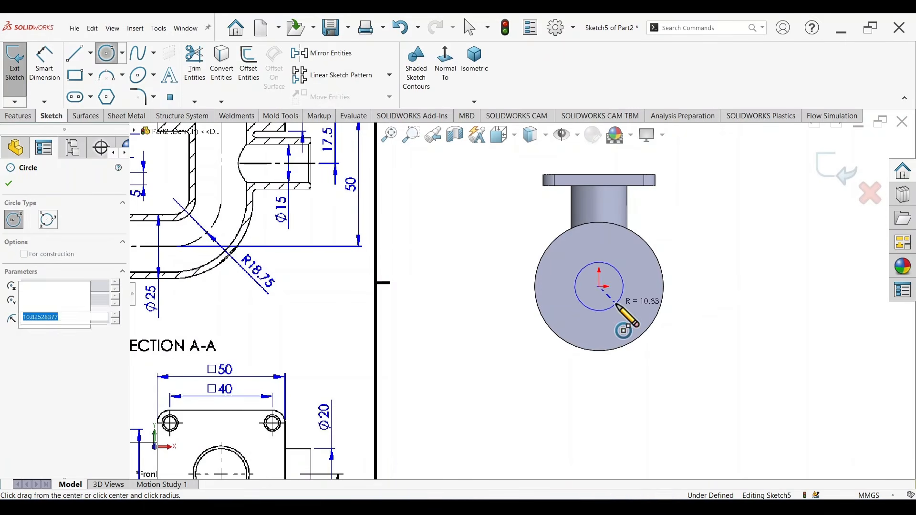
pyautogui.press('Escape')
# - Check the pipe's inner diameter in the drawing's section view and dimension the round flange's sketch circle to 20 mm diameter
pyautogui.moveTo(718, 386); pyautogui.dragTo(717, 330, button='right')
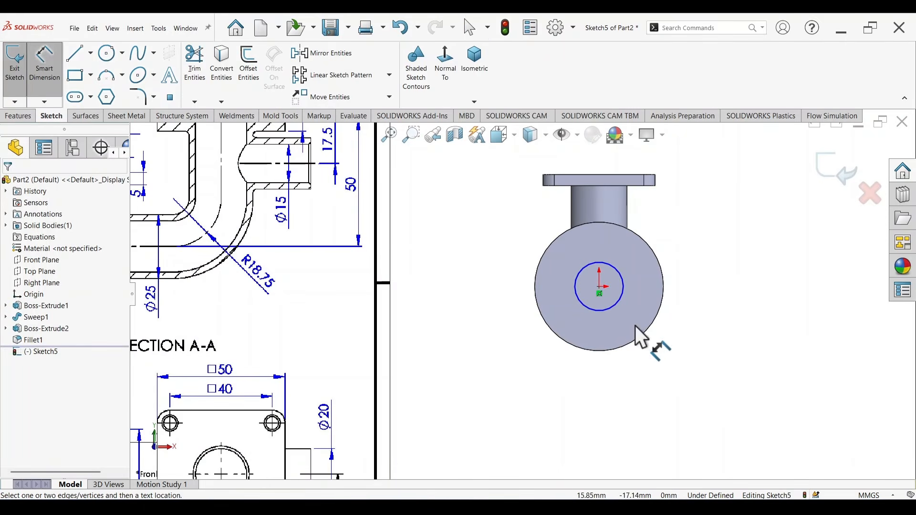
pyautogui.scroll(5, 507, 304)
pyautogui.scroll(-6, 311, 282)
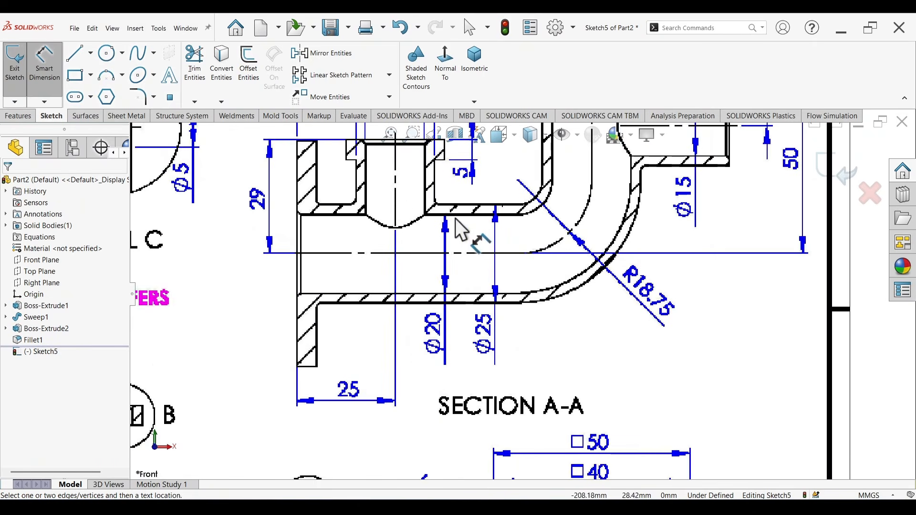
pyautogui.scroll(5, 634, 311)
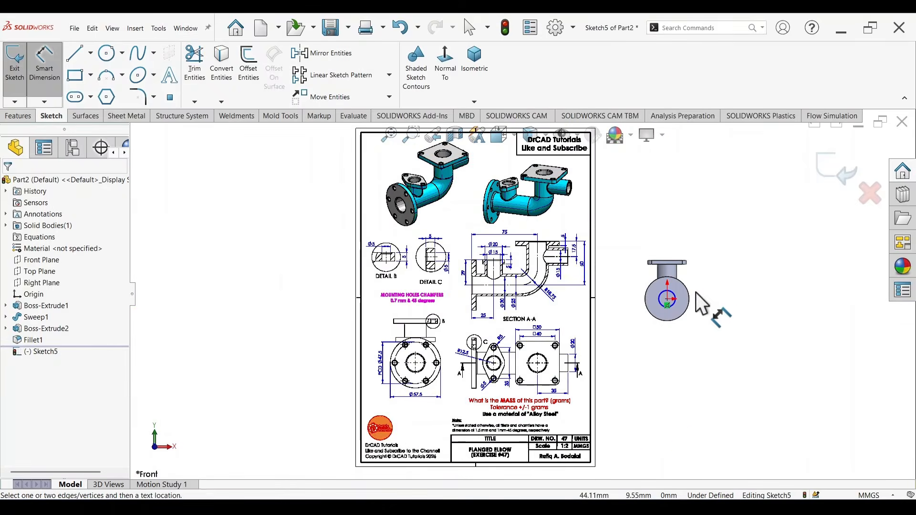
pyautogui.scroll(-6, 579, 327)
pyautogui.click(574, 306)
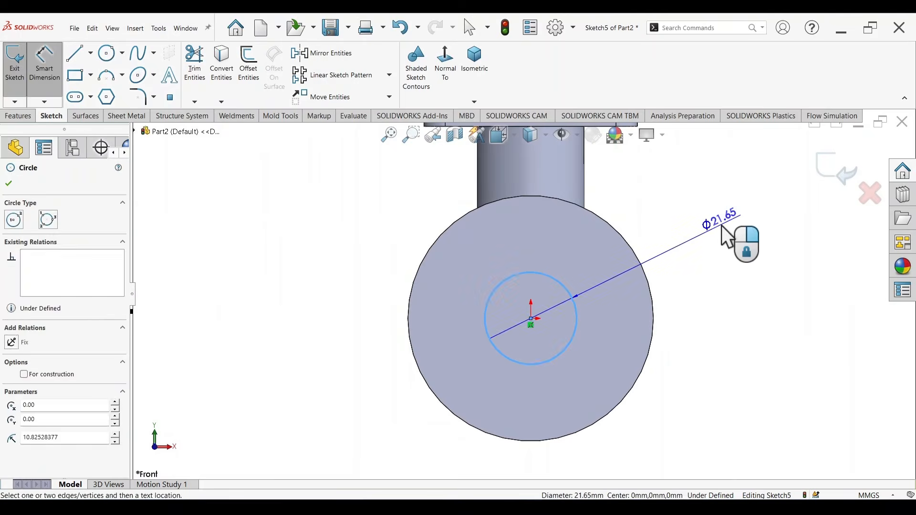
pyautogui.click(726, 235)
pyautogui.press('Return')
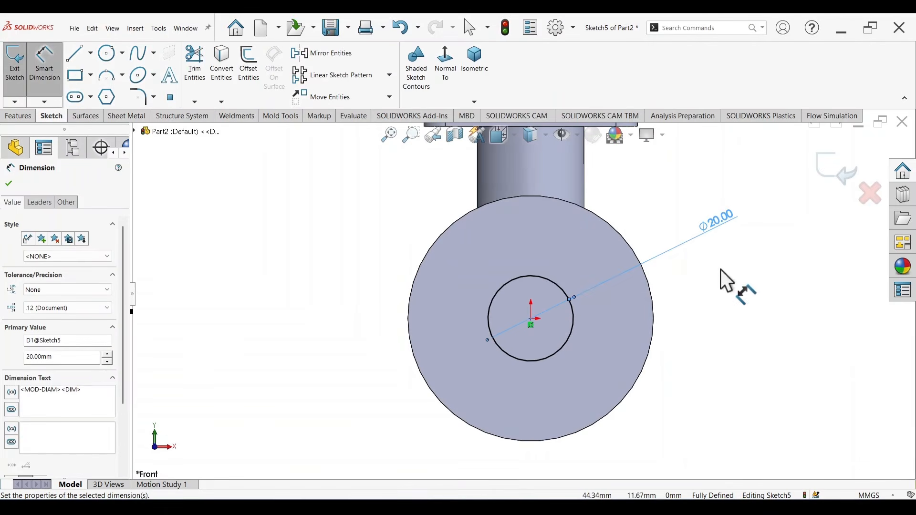
# - Extrude-cut the 20 mm circle from the round flange into the pipe with the Up To Next end condition
pyautogui.press('s')
pyautogui.click(846, 376)
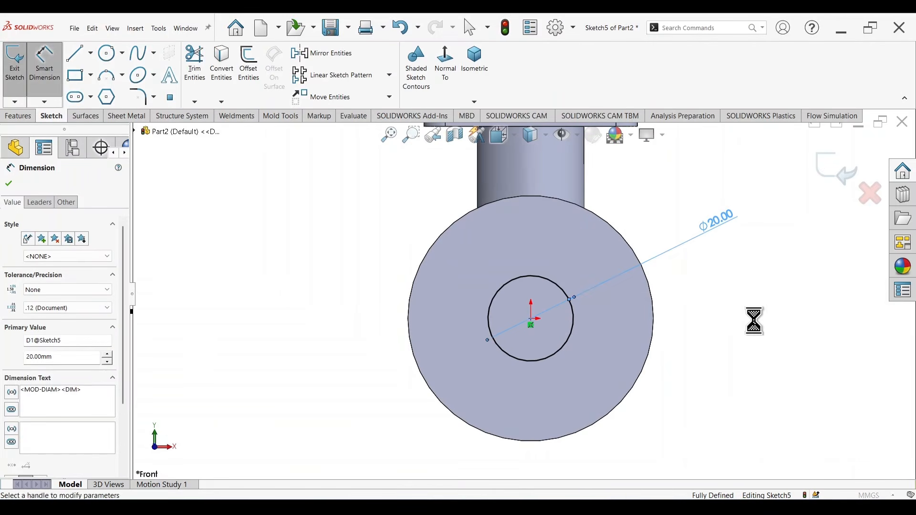
pyautogui.rightClick(753, 285)
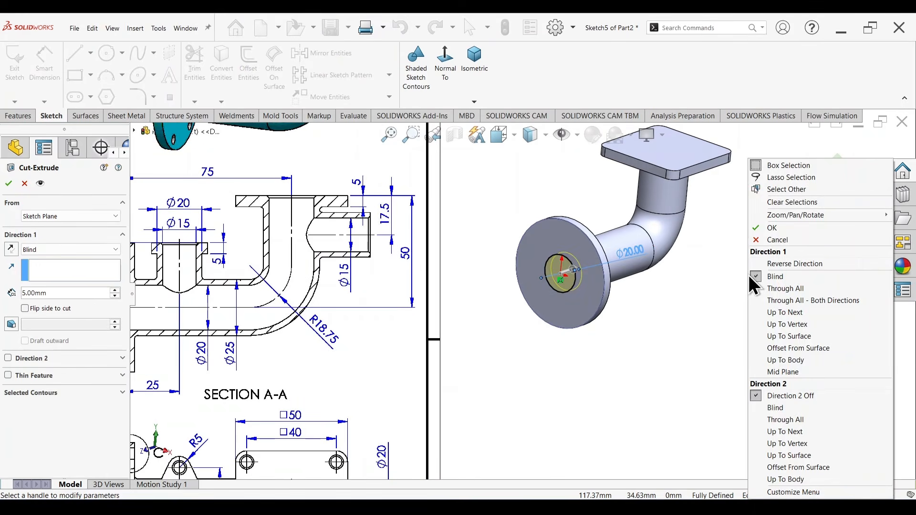
pyautogui.click(786, 312)
pyautogui.moveTo(786, 312); pyautogui.dragTo(728, 329, button='middle')
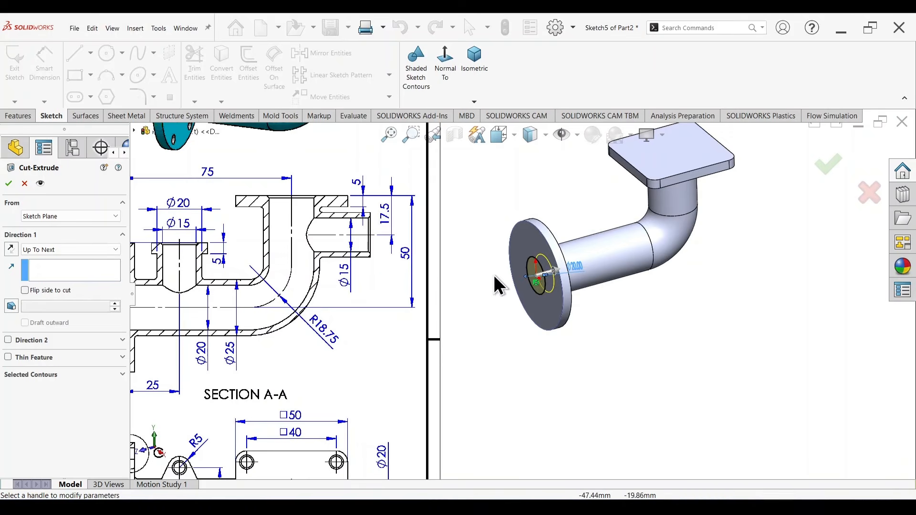
pyautogui.moveTo(654, 339)
pyautogui.mouseDown(button='middle')
pyautogui.moveTo(593, 328)
pyautogui.moveTo(587, 335)
pyautogui.mouseUp(button='middle')
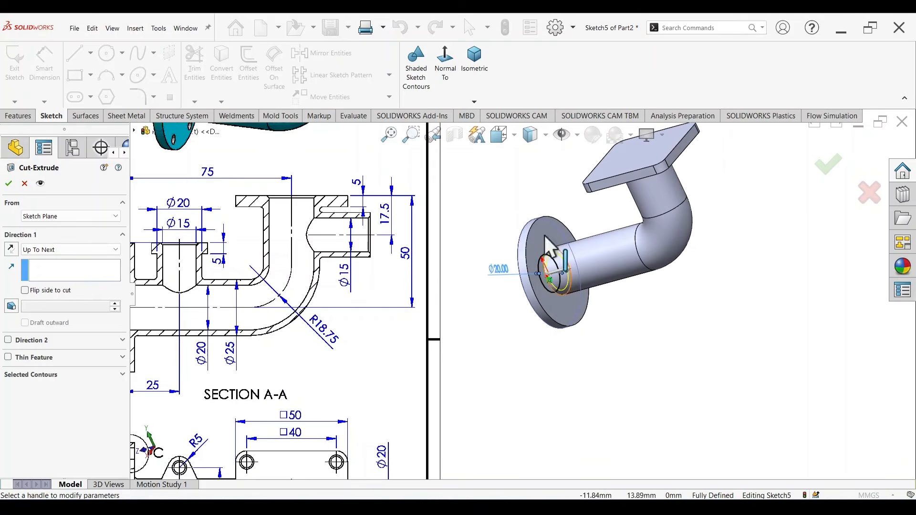
pyautogui.click(824, 168)
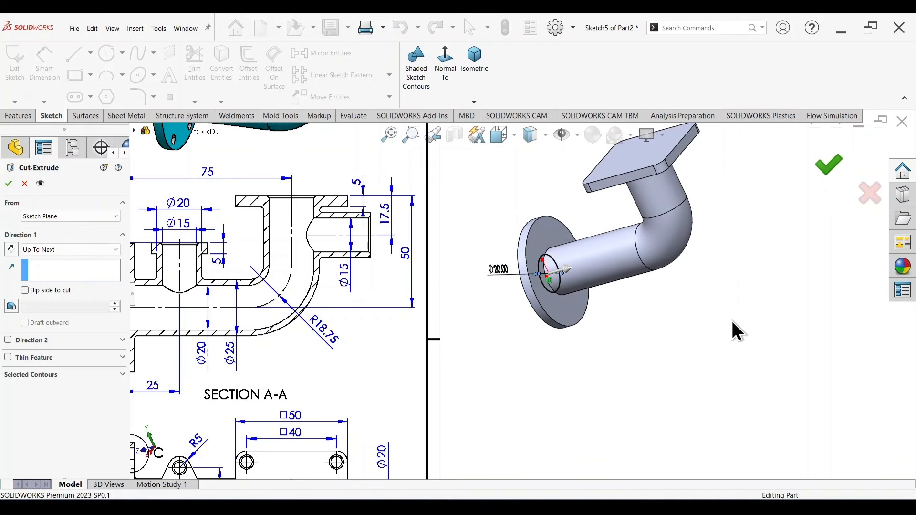
# - Start a sketch on the square flange's outer face and draw a circle about 17.8 mm in diameter near its middle
pyautogui.moveTo(689, 380); pyautogui.dragTo(720, 315, button='middle')
pyautogui.scroll(3, 724, 260)
pyautogui.moveTo(702, 205); pyautogui.dragTo(715, 277, button='middle')
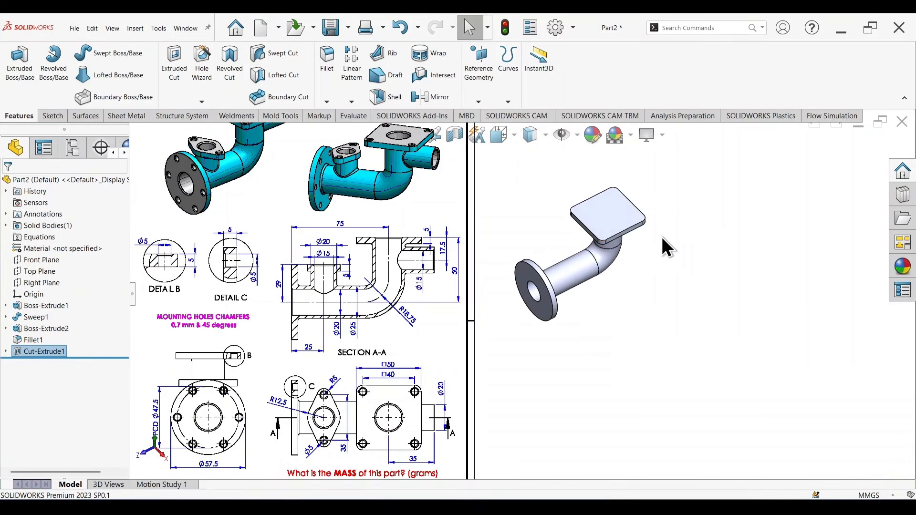
pyautogui.click(615, 211)
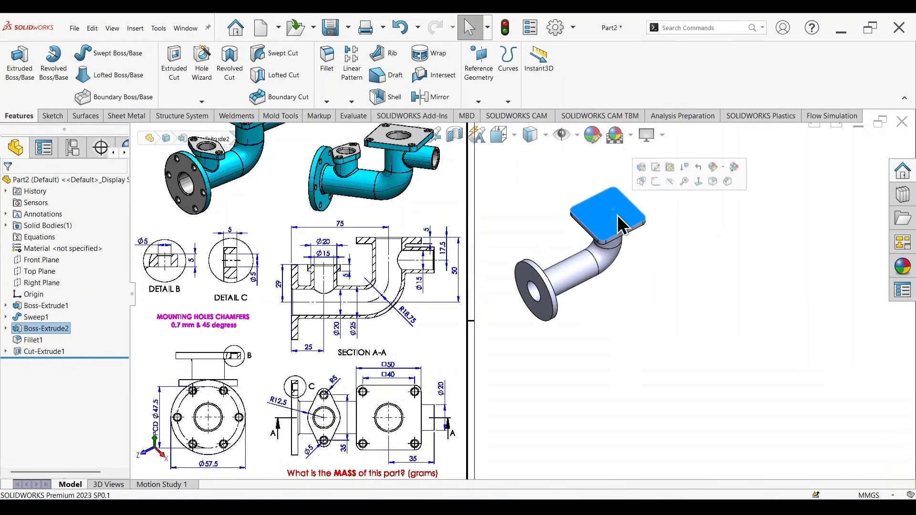
pyautogui.click(652, 185)
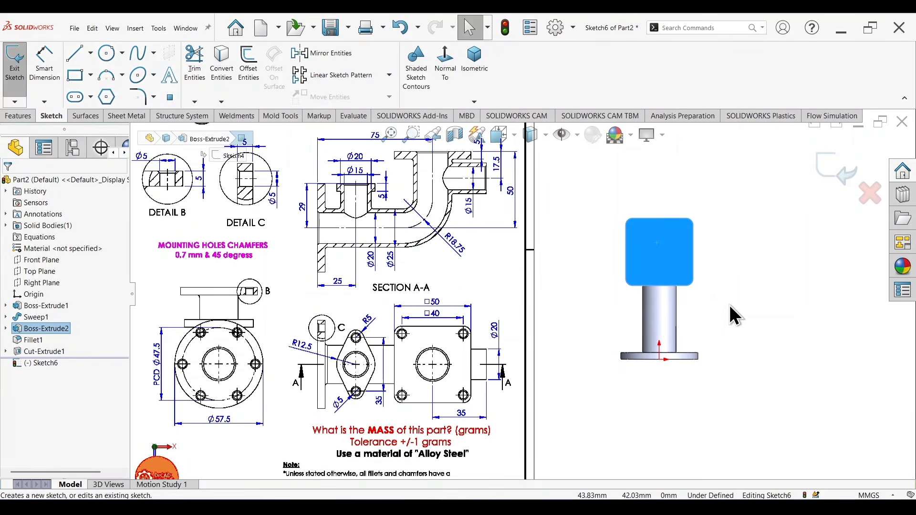
pyautogui.press('c')
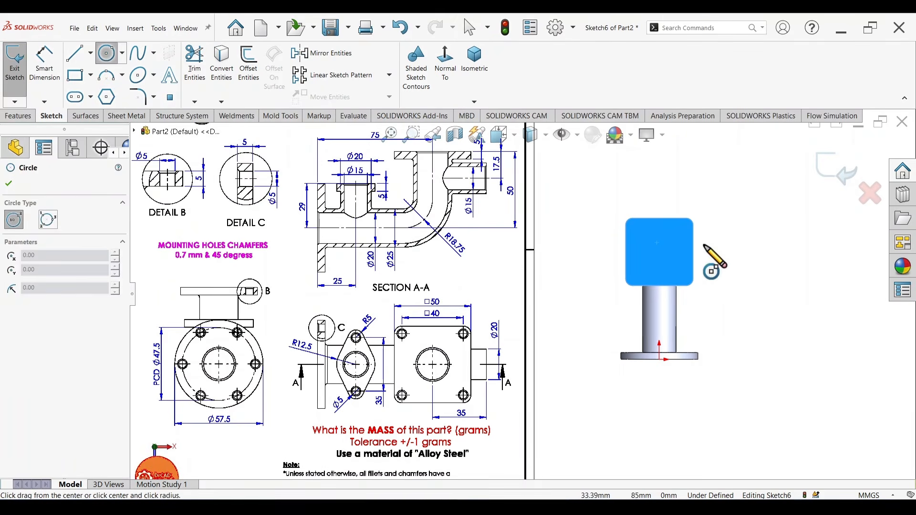
pyautogui.scroll(3, 715, 262)
pyautogui.scroll(1, 705, 246)
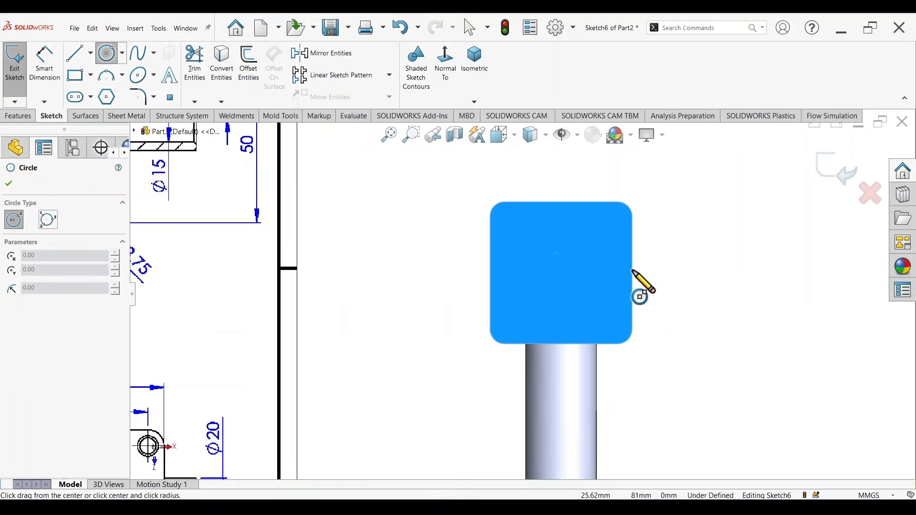
pyautogui.click(561, 268)
pyautogui.click(575, 289)
pyautogui.press('Escape')
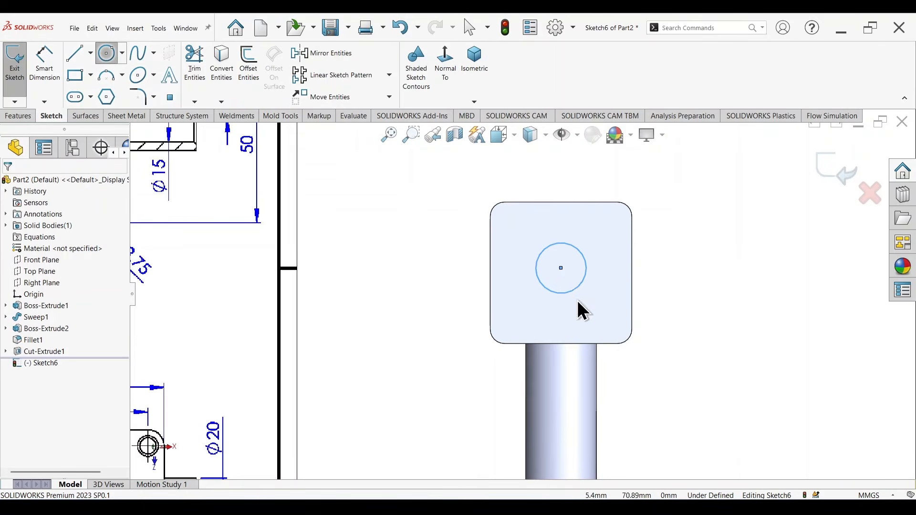
# - Add a vertical relation between the circle's centre and the origin
pyautogui.click(562, 270)
pyautogui.scroll(-2, 599, 323)
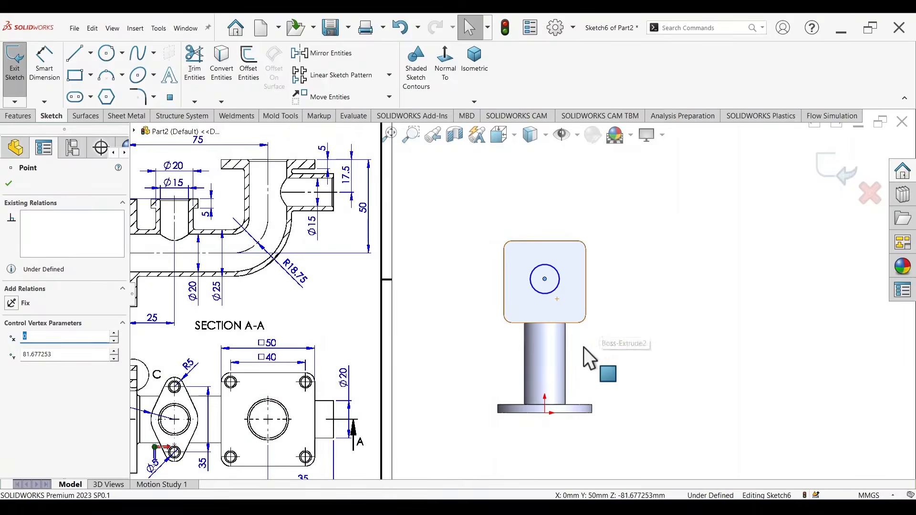
pyautogui.keyDown('ctrl'); pyautogui.click(545, 413); pyautogui.keyUp('ctrl')
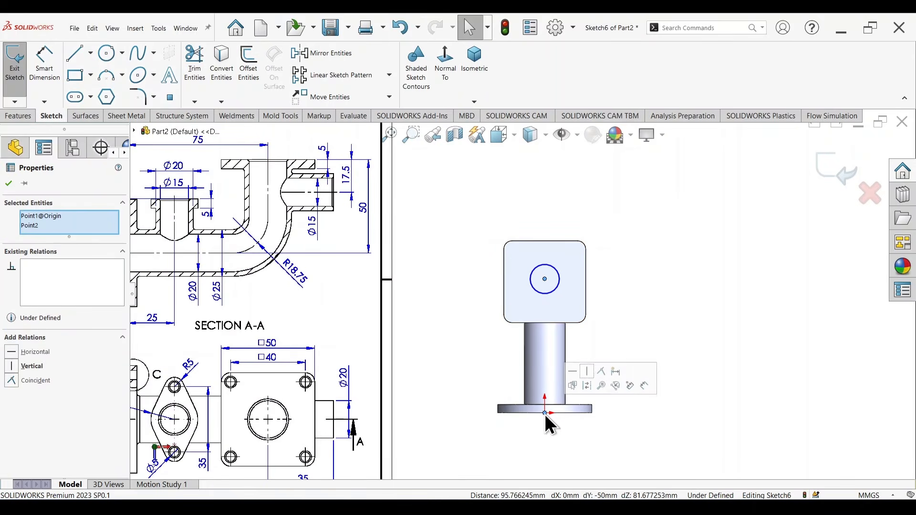
pyautogui.click(587, 371)
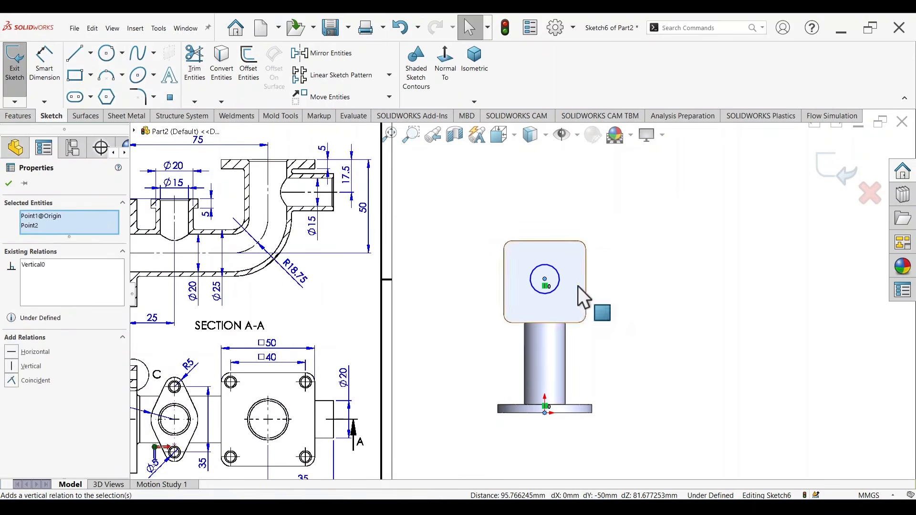
pyautogui.scroll(3, 577, 286)
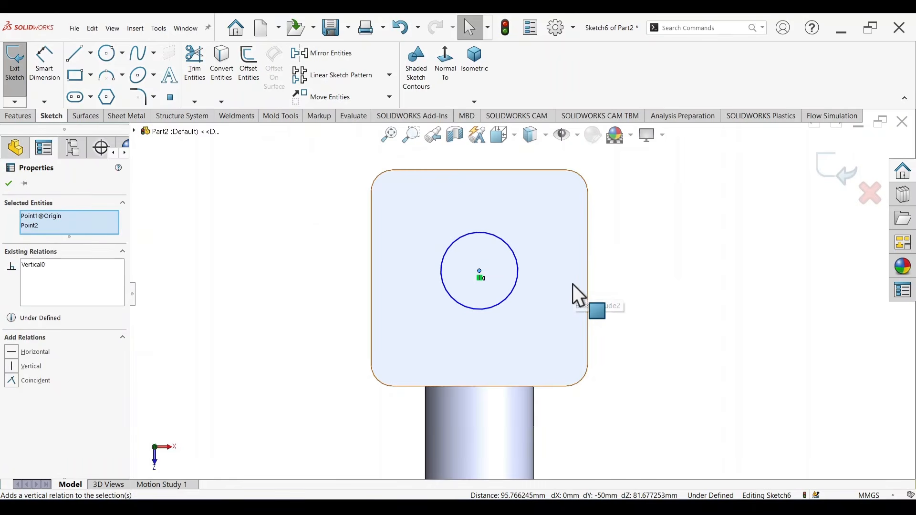
pyautogui.click(604, 284)
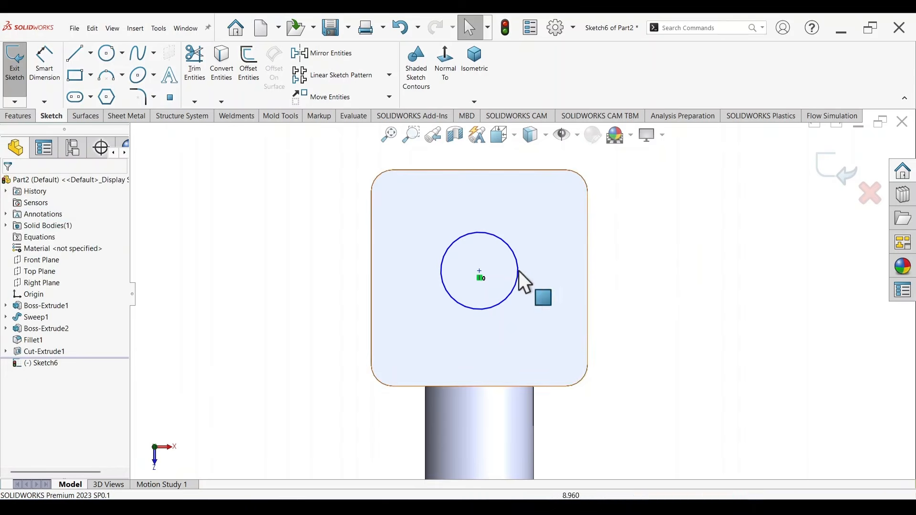
# - Add a horizontal relation between the circle's centre and the midpoint of the square flange's side edge
pyautogui.click(588, 278)
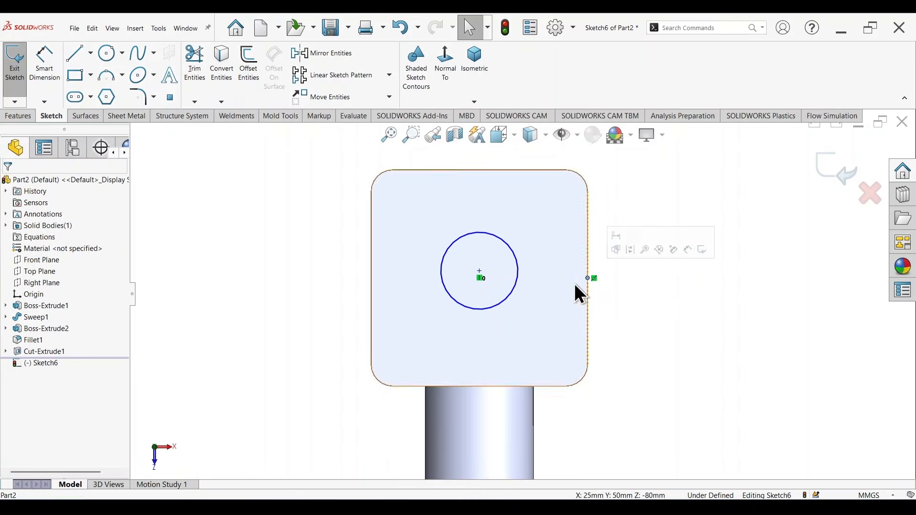
pyautogui.keyDown('ctrl'); pyautogui.click(479, 271); pyautogui.keyUp('ctrl')
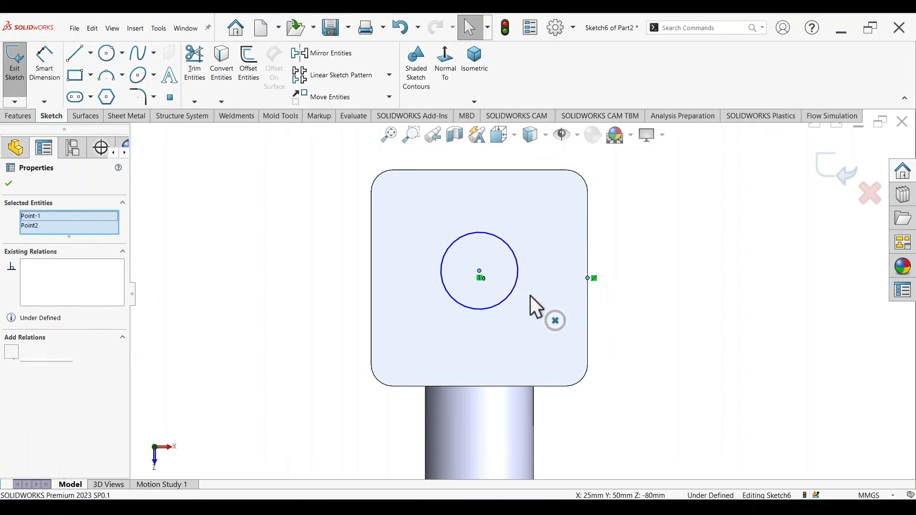
pyautogui.click(614, 307)
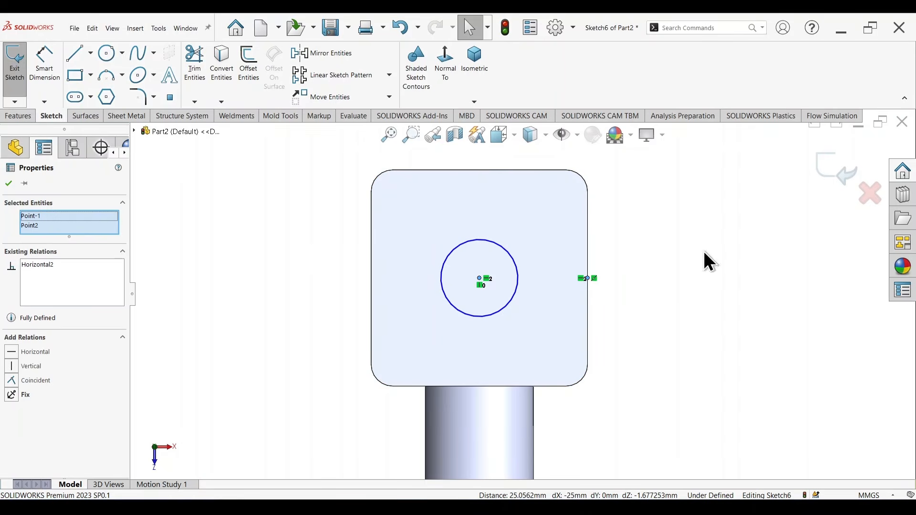
# - Dimension the circle on the square flange to 20 mm diameter
pyautogui.scroll(3, 607, 329)
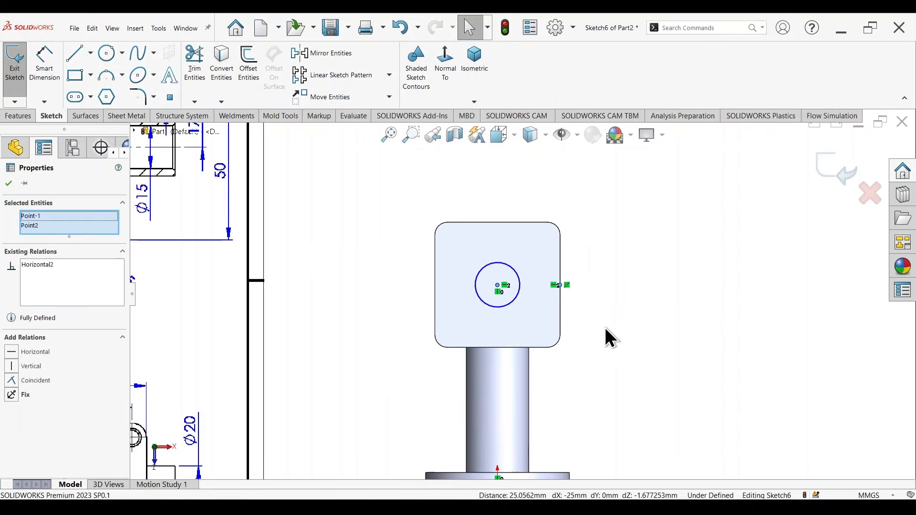
pyautogui.moveTo(630, 405); pyautogui.dragTo(633, 319, button='right')
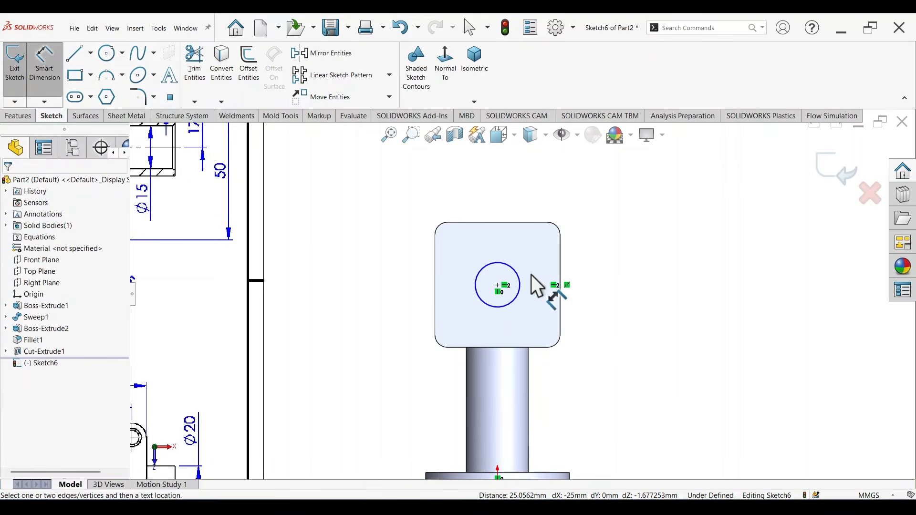
pyautogui.scroll(2, 525, 296)
pyautogui.click(524, 288)
pyautogui.click(598, 255)
pyautogui.write('20')
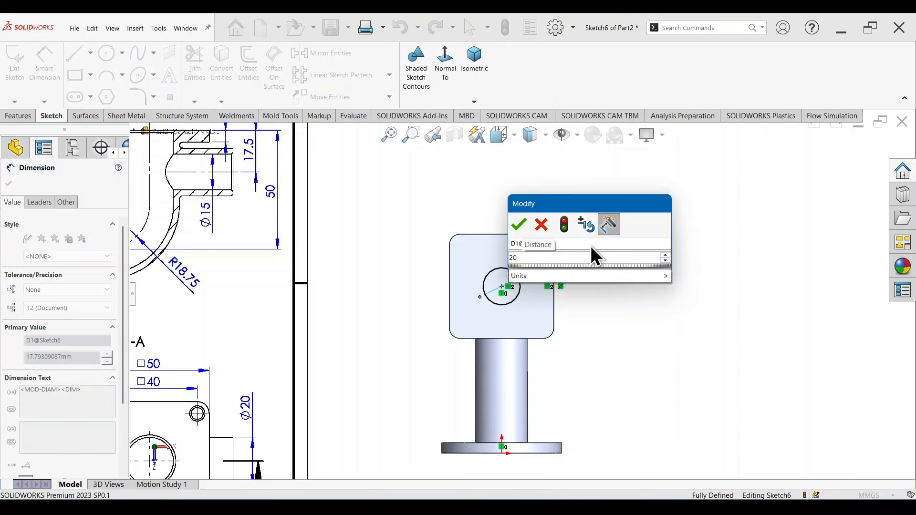
pyautogui.press('Return')
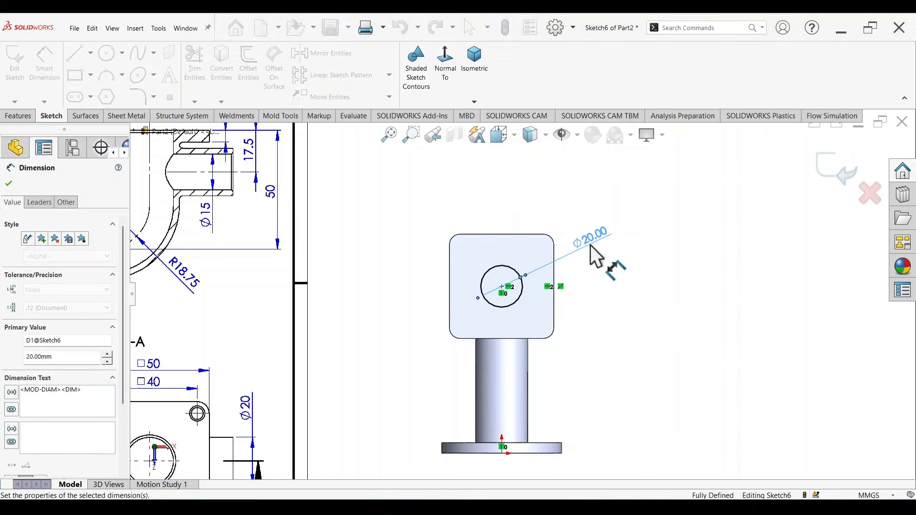
# - Extrude-cut the square flange's 20 mm circle down into the pipe with the Up To Next end condition
pyautogui.press('s')
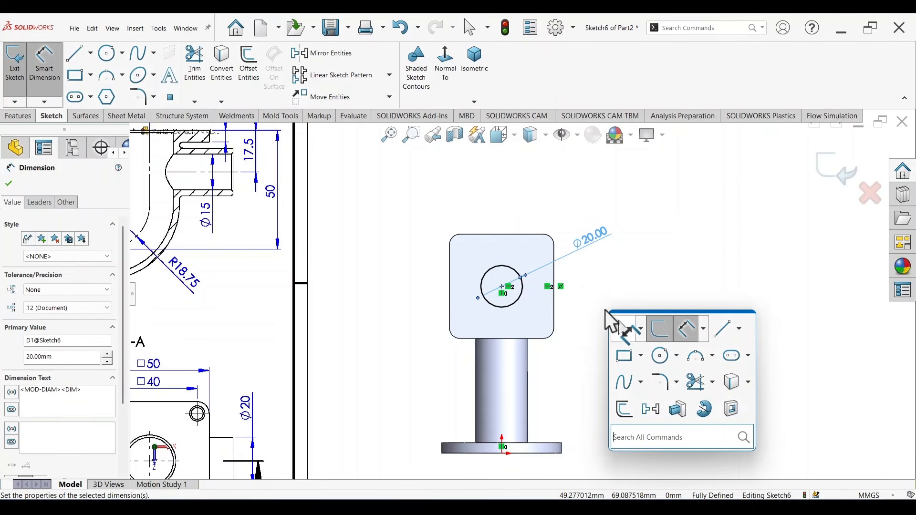
pyautogui.click(735, 409)
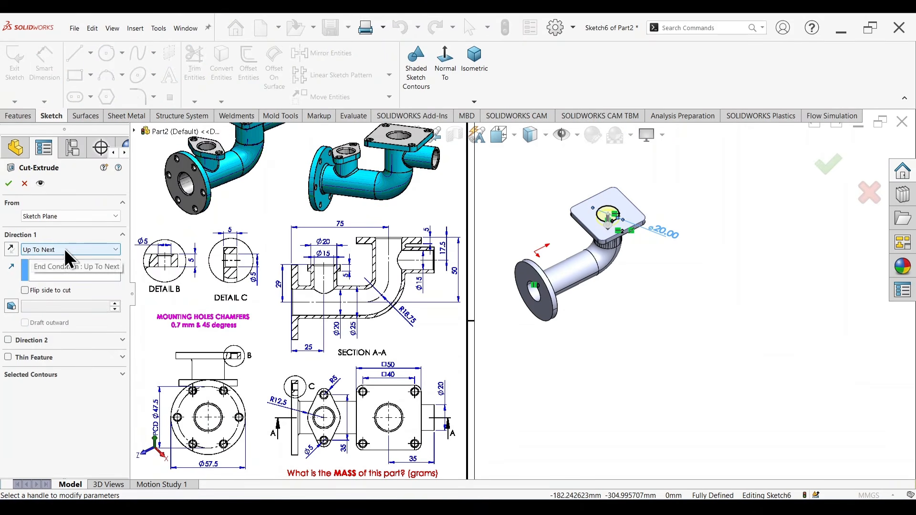
pyautogui.click(9, 183)
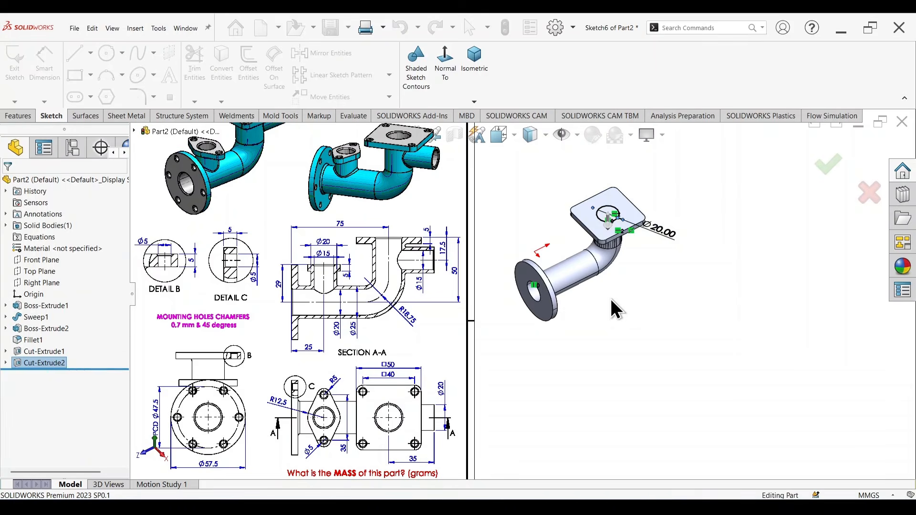
# - Inspect both bores in the elbow model and examine the drawing's isometric view of the side branches
pyautogui.moveTo(677, 327)
pyautogui.mouseDown(button='middle')
pyautogui.moveTo(677, 237)
pyautogui.moveTo(619, 248)
pyautogui.moveTo(700, 251)
pyautogui.moveTo(640, 225)
pyautogui.mouseUp(button='middle')
pyautogui.scroll(5, 615, 210)
pyautogui.moveTo(553, 246)
pyautogui.mouseDown(button='middle')
pyautogui.moveTo(549, 347)
pyautogui.moveTo(571, 265)
pyautogui.mouseUp(button='middle')
pyautogui.scroll(-4, 571, 264)
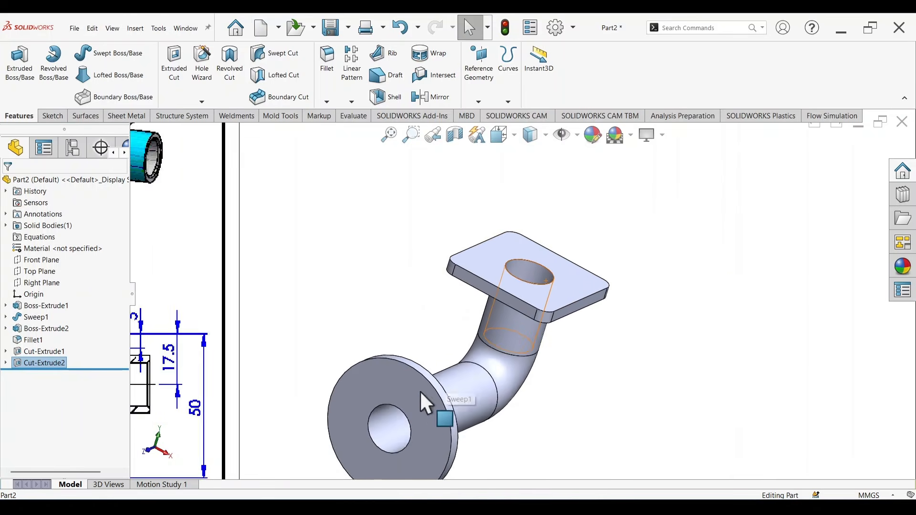
pyautogui.scroll(-2, 437, 383)
pyautogui.scroll(-3, 617, 398)
pyautogui.moveTo(637, 355)
pyautogui.mouseDown(button='middle')
pyautogui.moveTo(627, 305)
pyautogui.moveTo(635, 317)
pyautogui.moveTo(611, 330)
pyautogui.mouseUp(button='middle')
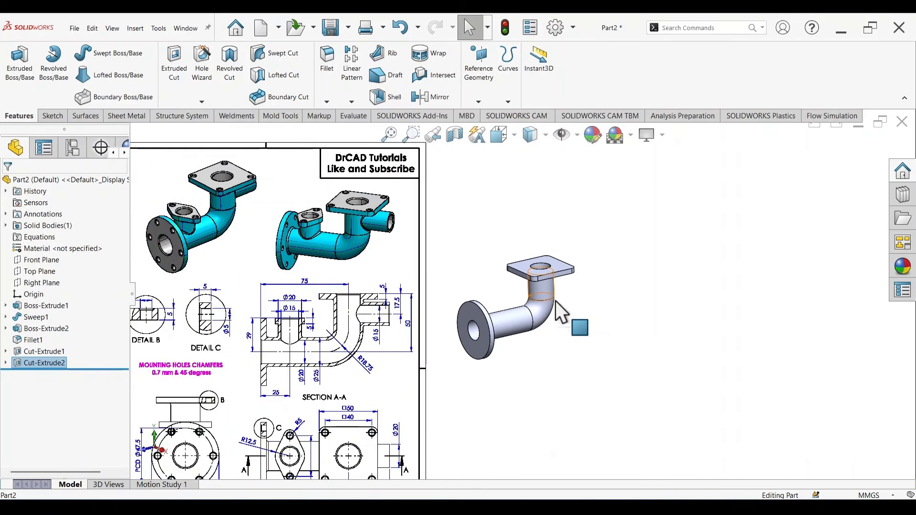
pyautogui.scroll(5, 343, 242)
pyautogui.scroll(2, 496, 222)
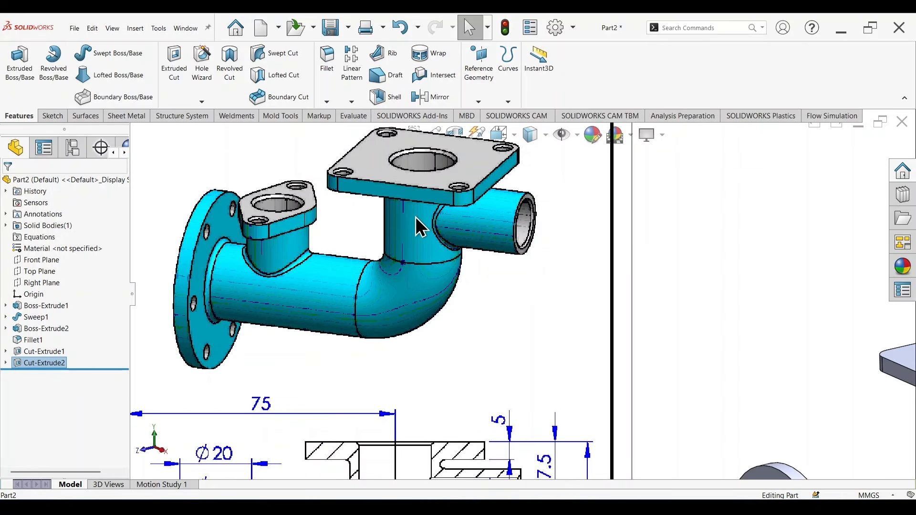
pyautogui.scroll(-5, 517, 254)
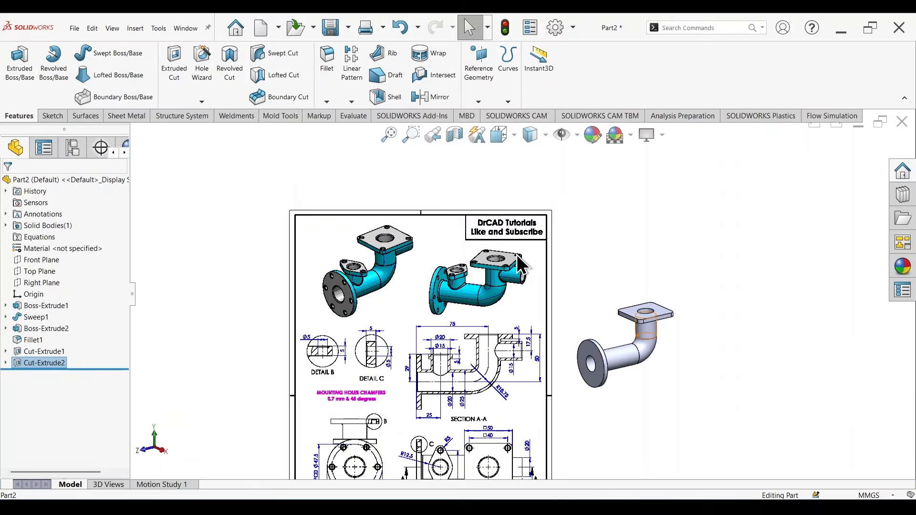
# - Compare the elbow model with the drawing's isometric view of the side branch below the square flange
pyautogui.scroll(5, 623, 318)
pyautogui.click(607, 317)
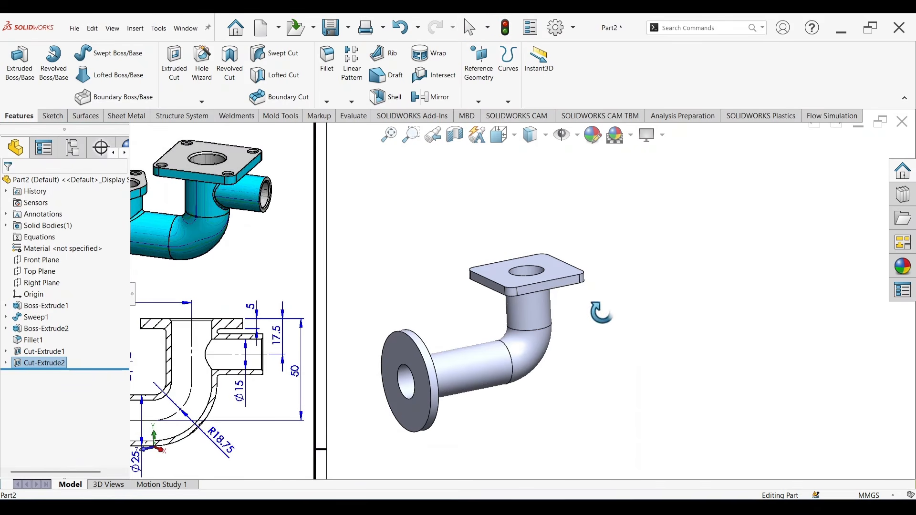
pyautogui.scroll(-3, 488, 227)
pyautogui.scroll(3, 482, 257)
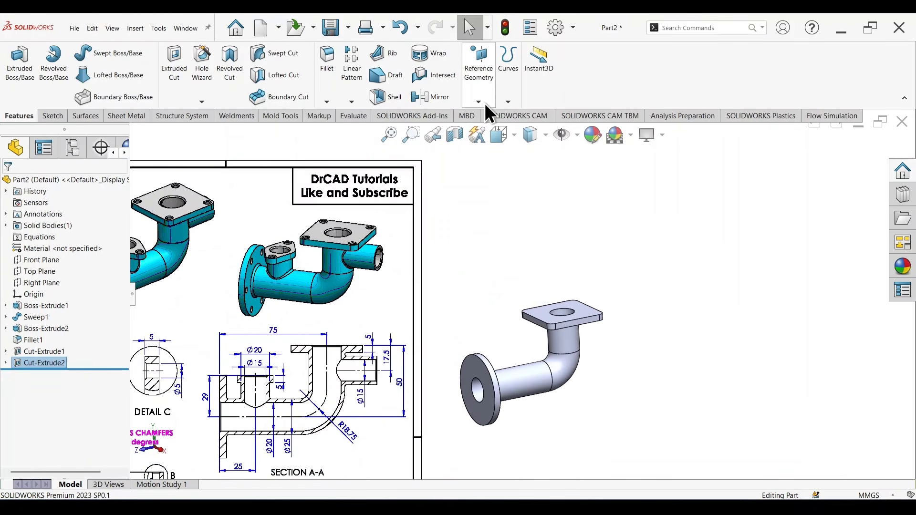
pyautogui.scroll(-5, 381, 299)
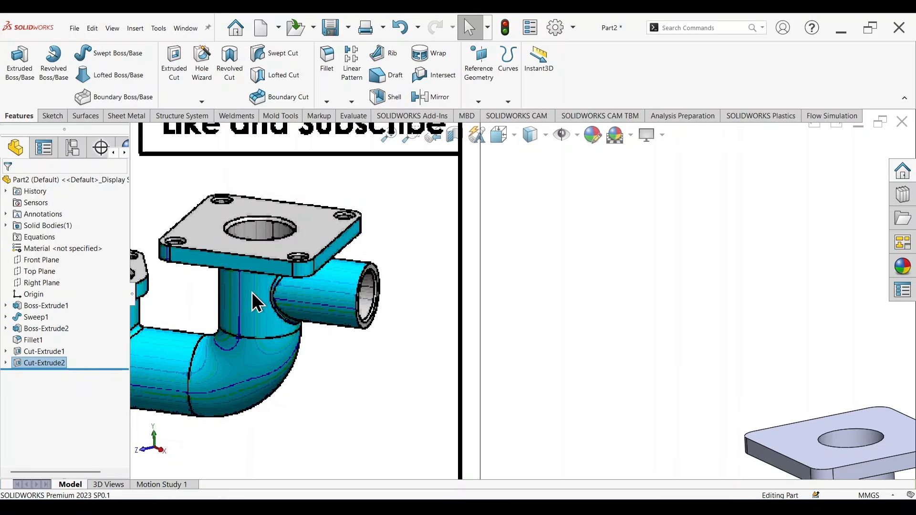
pyautogui.scroll(5, 567, 234)
pyautogui.scroll(-3, 638, 352)
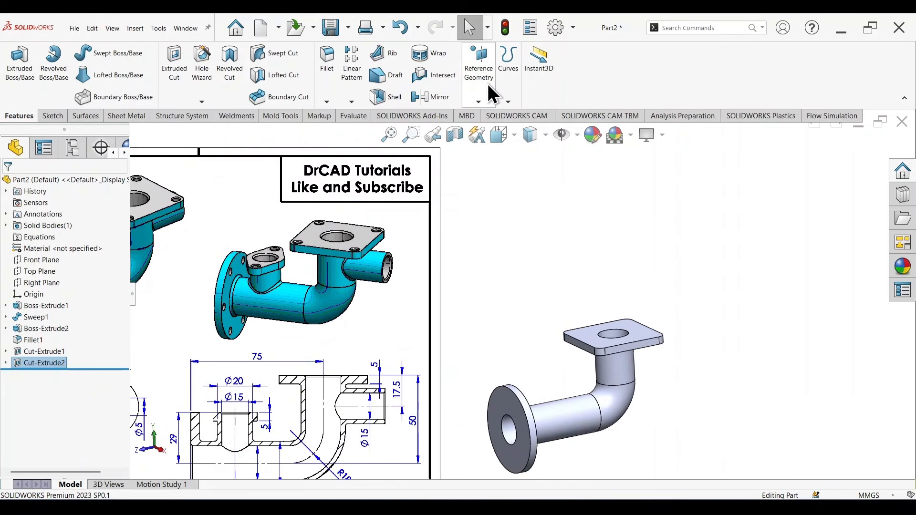
# - Start an offset reference plane from the round flange's outer face, flipped toward the elbow
pyautogui.click(483, 102)
pyautogui.click(491, 114)
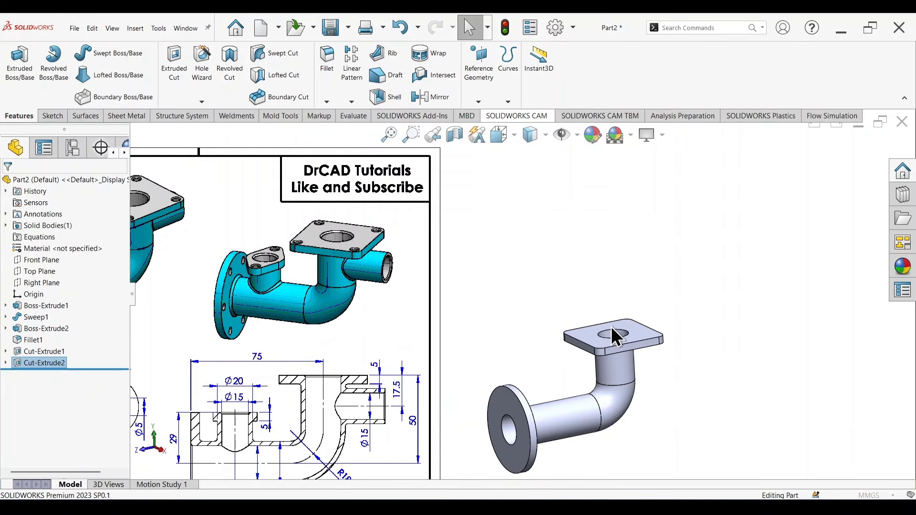
pyautogui.moveTo(662, 397); pyautogui.dragTo(664, 380, button='middle')
pyautogui.scroll(4, 657, 381)
pyautogui.moveTo(611, 360); pyautogui.dragTo(606, 352, button='middle')
pyautogui.click(134, 130)
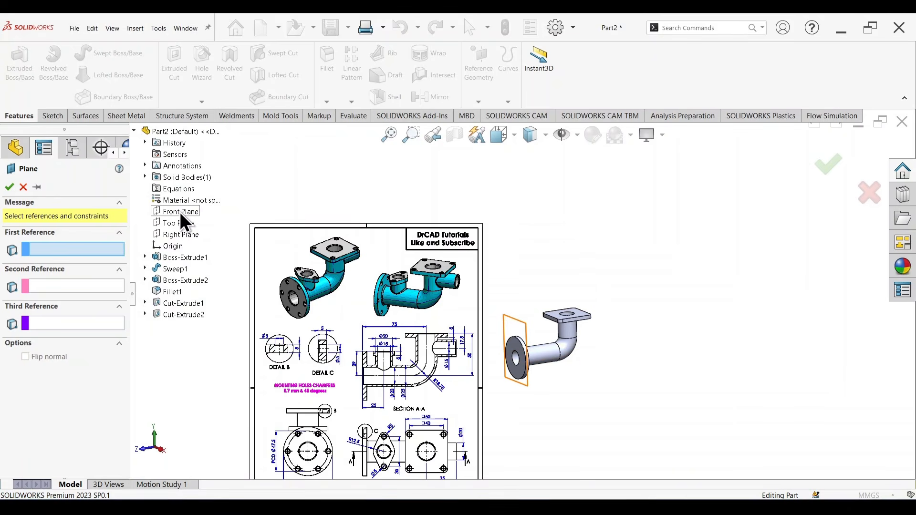
pyautogui.scroll(-5, 501, 341)
pyautogui.scroll(-3, 502, 339)
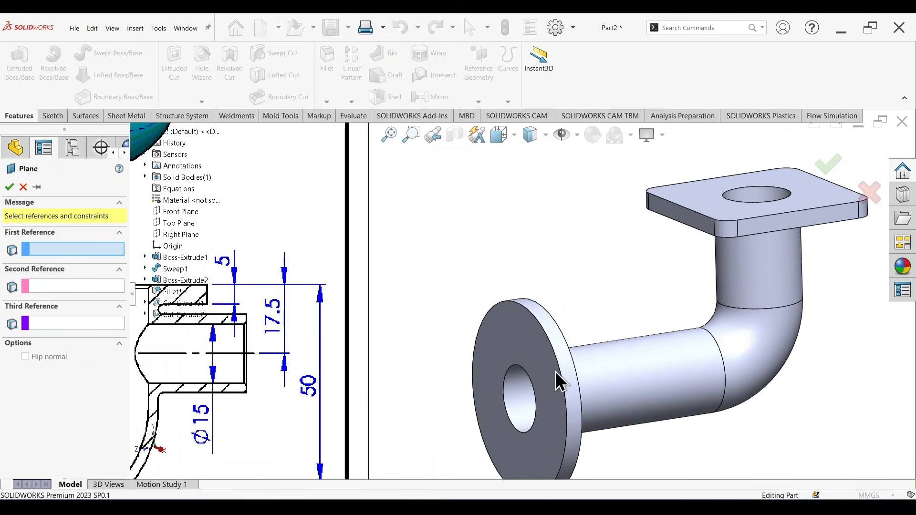
pyautogui.click(518, 328)
pyautogui.scroll(5, 524, 322)
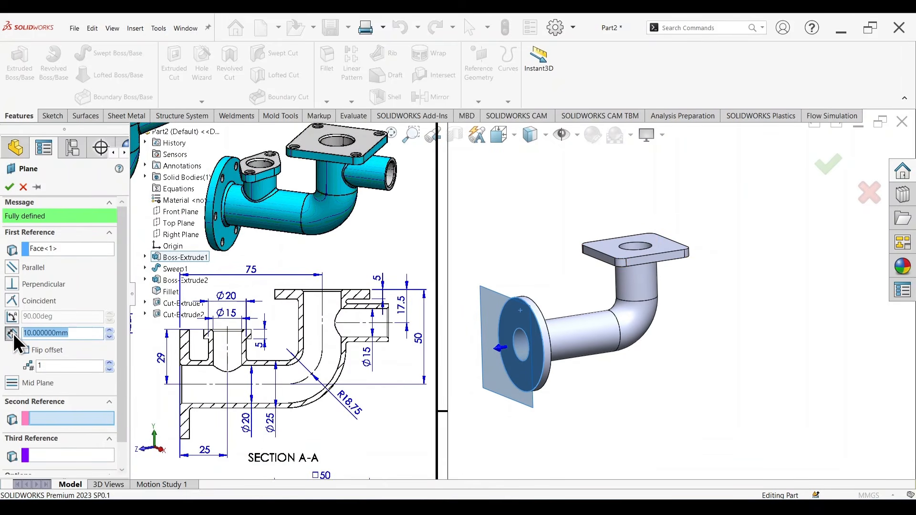
pyautogui.click(26, 350)
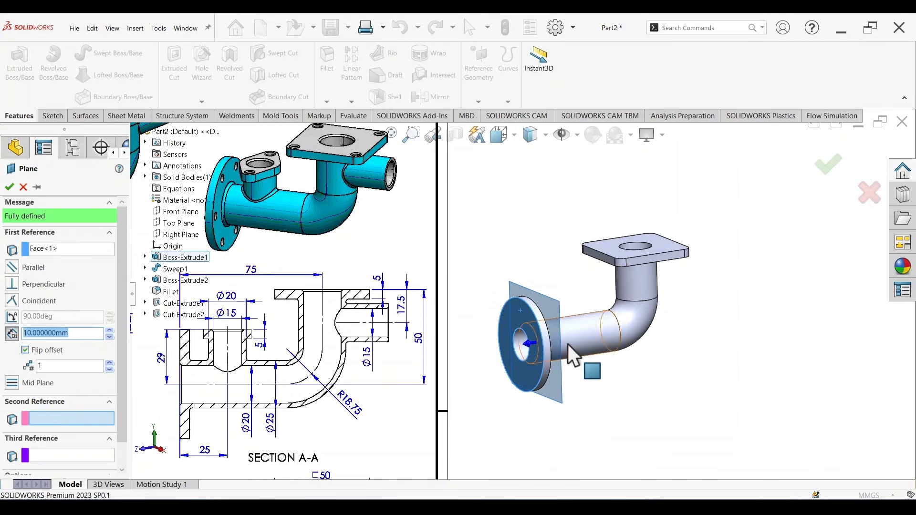
# - Examine the drawing's section and plan views for the distances from the round flange face to the side branch's end
pyautogui.scroll(2, 439, 392)
pyautogui.scroll(-2, 420, 346)
pyautogui.scroll(-1, 477, 313)
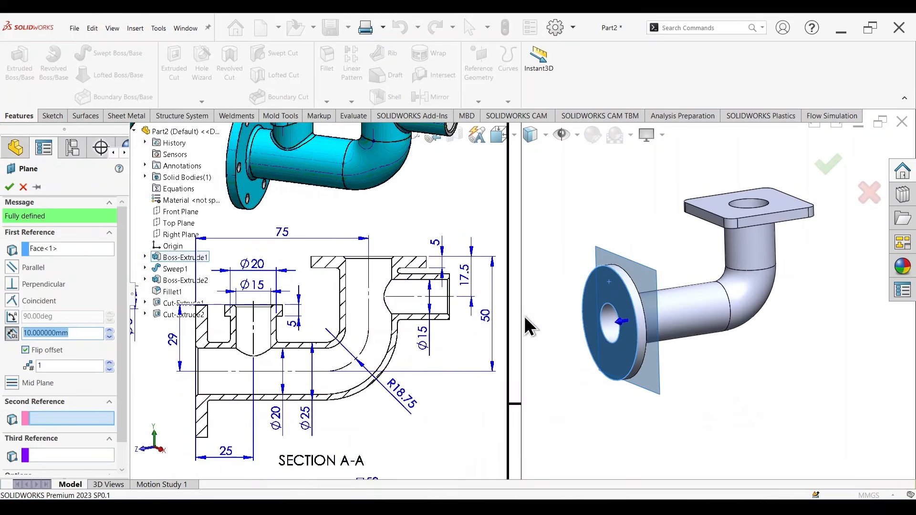
pyautogui.scroll(2, 323, 343)
pyautogui.scroll(-3, 302, 315)
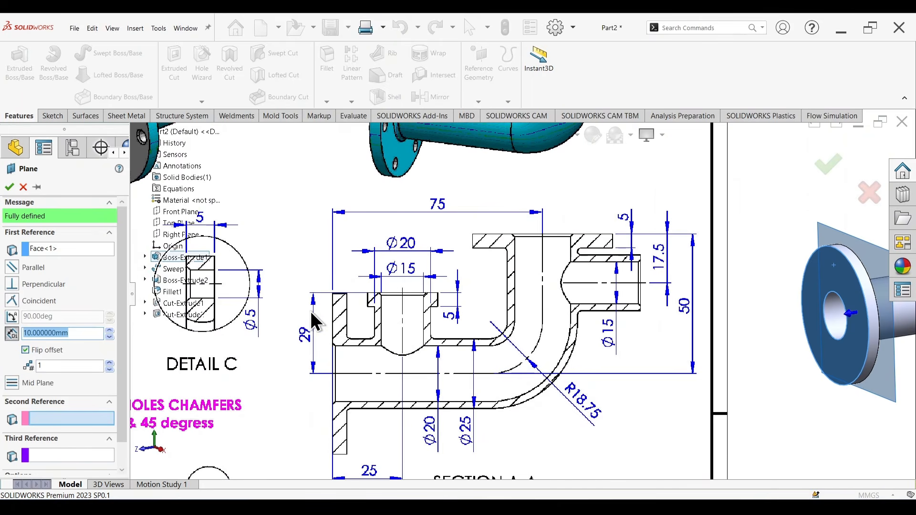
pyautogui.scroll(2, 481, 354)
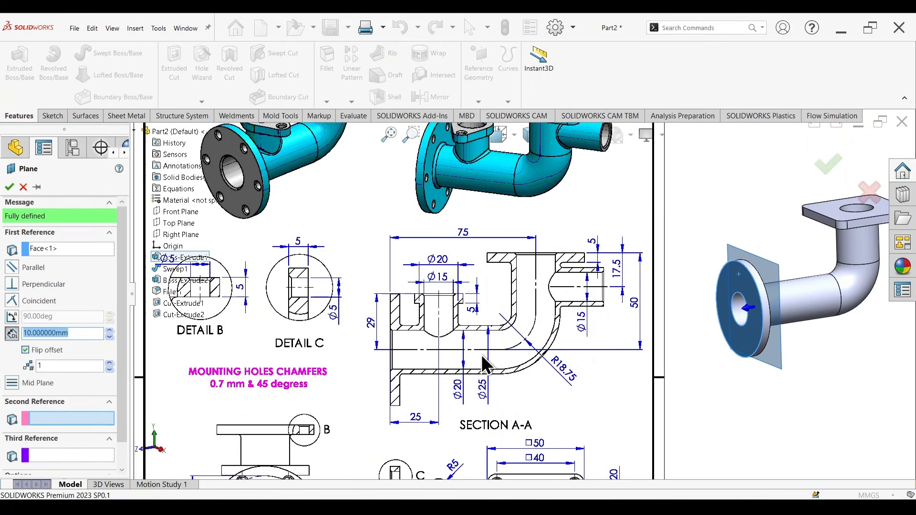
pyautogui.scroll(-2, 511, 303)
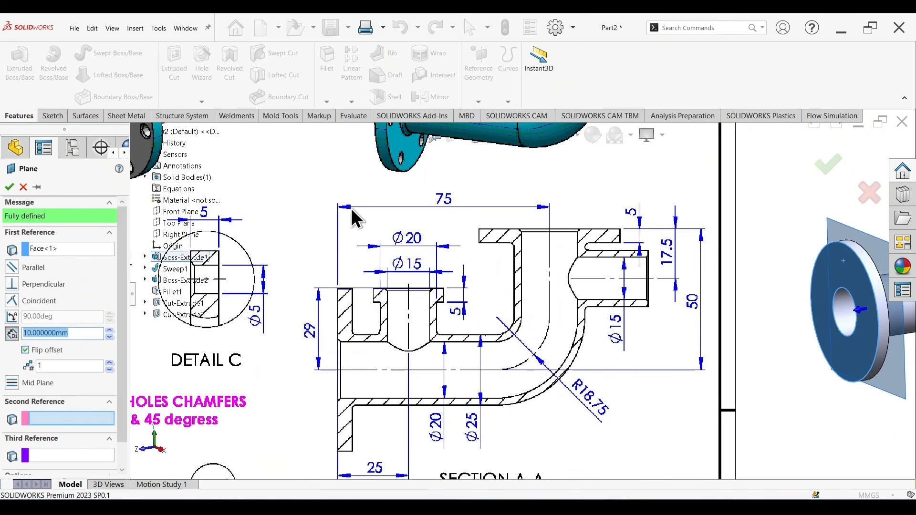
pyautogui.scroll(3, 562, 316)
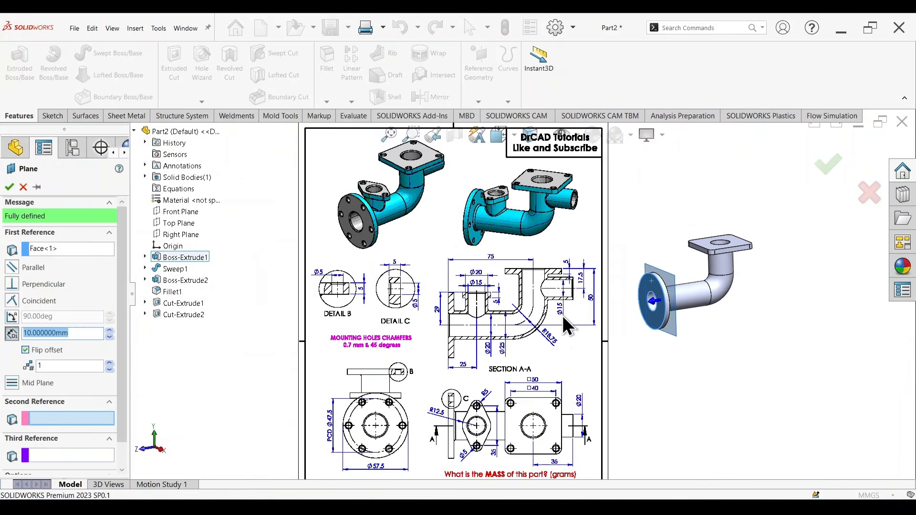
pyautogui.scroll(-3, 530, 414)
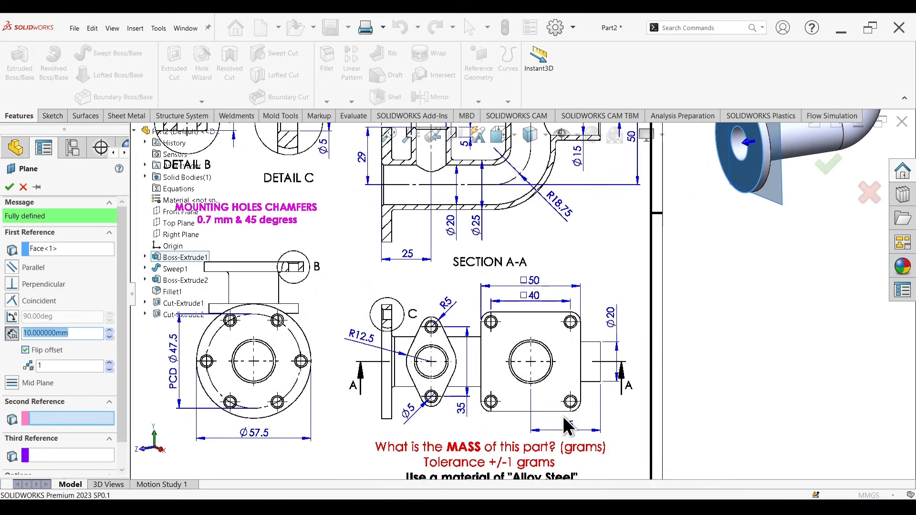
pyautogui.scroll(-3, 571, 418)
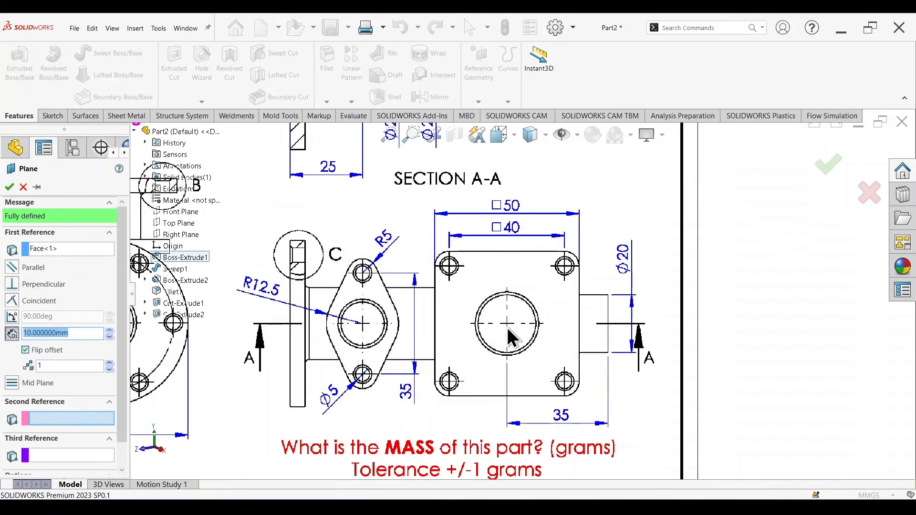
pyautogui.scroll(3, 560, 291)
pyautogui.scroll(-3, 524, 184)
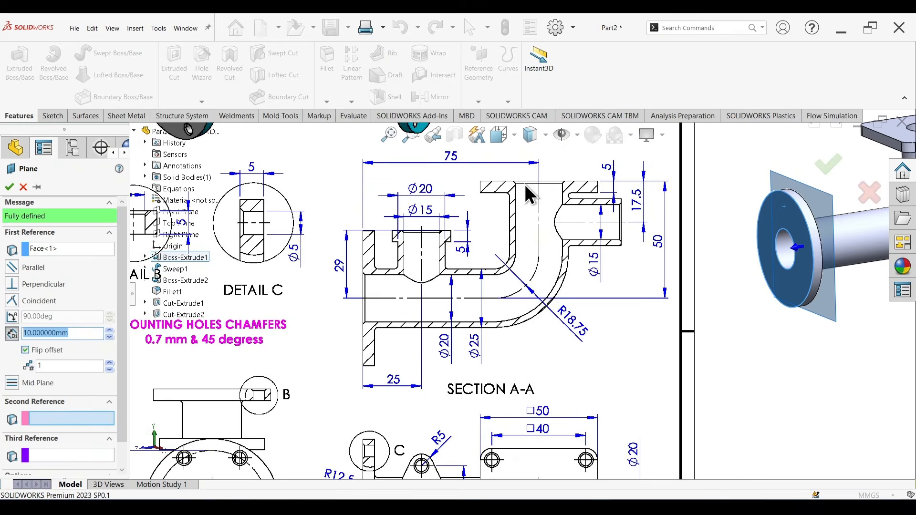
# - Set the plane's offset to 75+35 mm and create the plane
pyautogui.write('75+35')
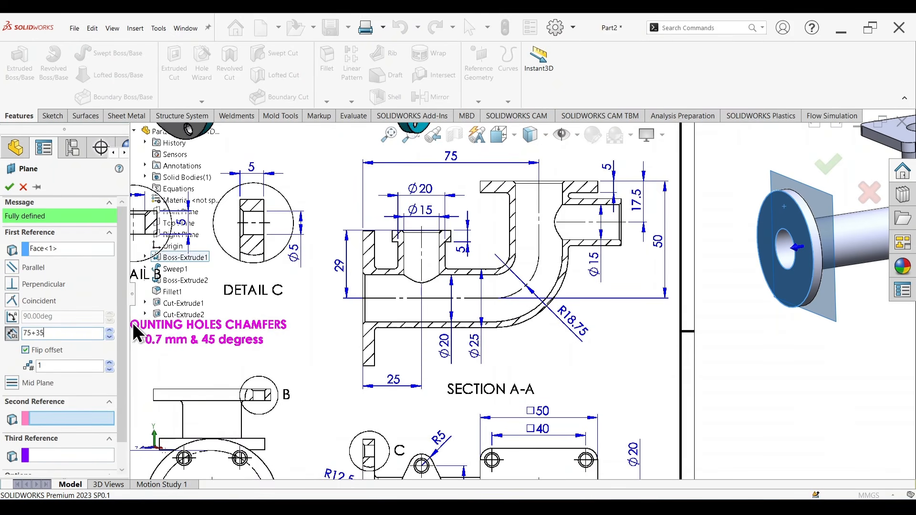
pyautogui.press('Return')
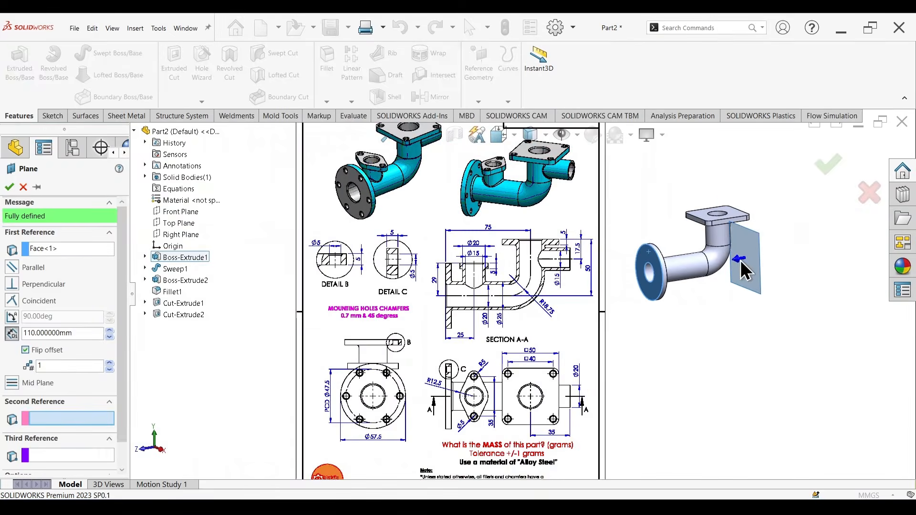
pyautogui.moveTo(719, 253); pyautogui.dragTo(680, 342, button='middle')
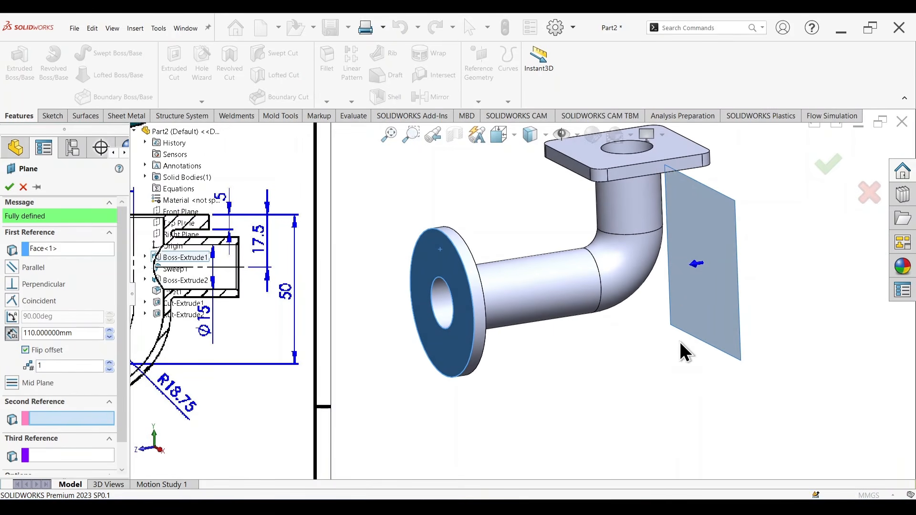
pyautogui.click(831, 167)
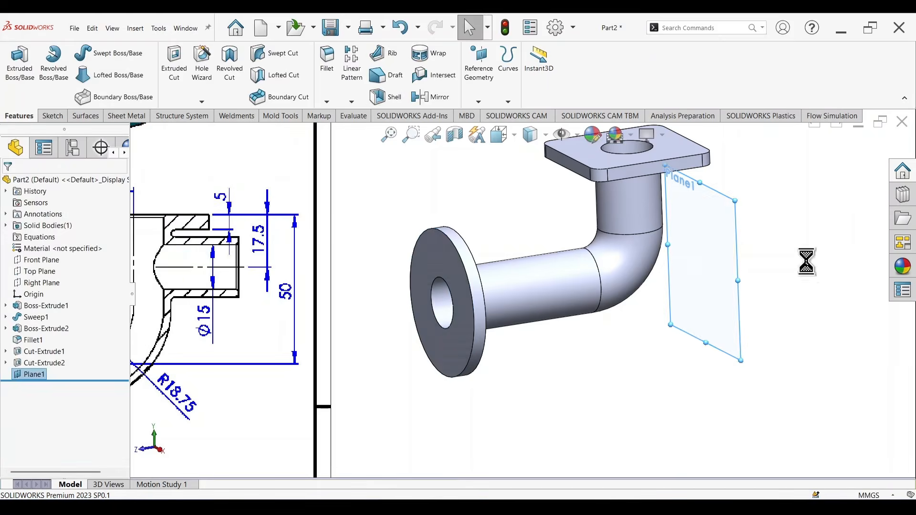
# - Open a new sketch on the reference plane beyond the elbow
pyautogui.scroll(4, 730, 281)
pyautogui.moveTo(723, 281); pyautogui.dragTo(645, 267, button='middle')
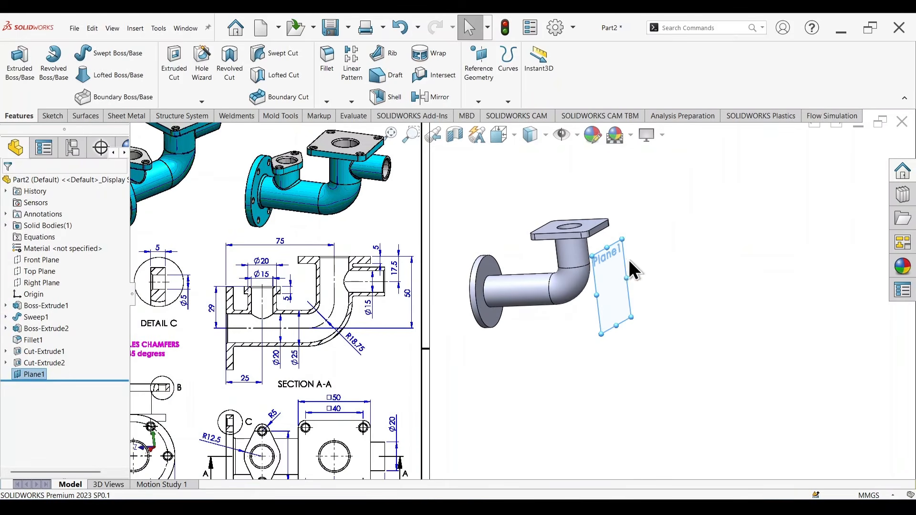
pyautogui.rightClick(613, 253)
pyautogui.click(635, 237)
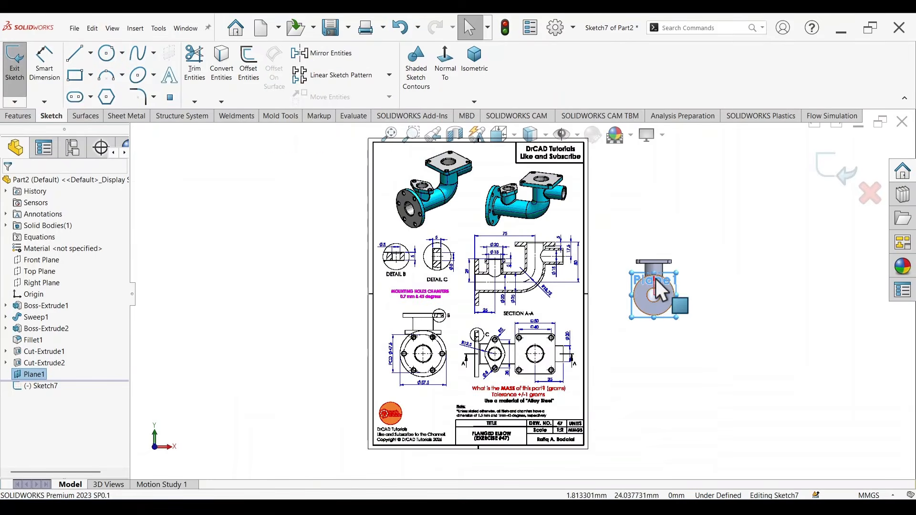
# - Enlarge the reference plane's outline and orient the view normal to the sketch from the elbow's back side
pyautogui.scroll(-4, 660, 302)
pyautogui.moveTo(640, 250)
pyautogui.mouseDown()
pyautogui.moveTo(670, 219)
pyautogui.moveTo(761, 163)
pyautogui.mouseUp()
pyautogui.moveTo(518, 163); pyautogui.dragTo(448, 162)
pyautogui.moveTo(610, 347); pyautogui.dragTo(794, 371, button='middle')
pyautogui.click(445, 77)
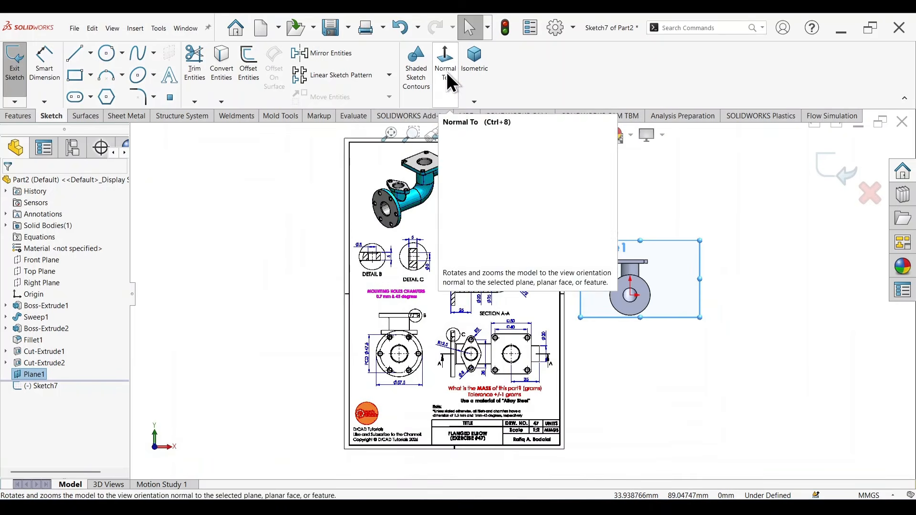
pyautogui.moveTo(488, 214); pyautogui.dragTo(294, 209)
pyautogui.scroll(4, 544, 233)
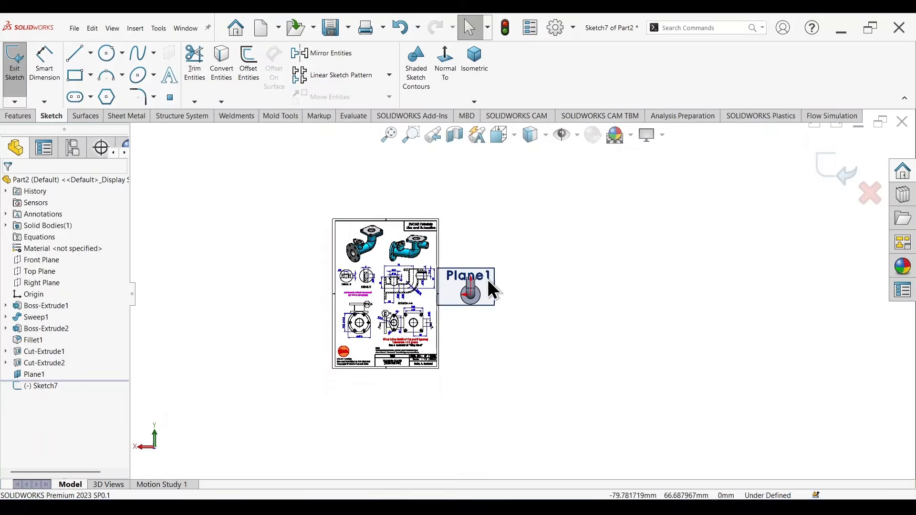
# - Sketch a circle about 17.8 mm in diameter over the vertical pipe, directly above the origin
pyautogui.scroll(-3, 391, 281)
pyautogui.scroll(3, 539, 300)
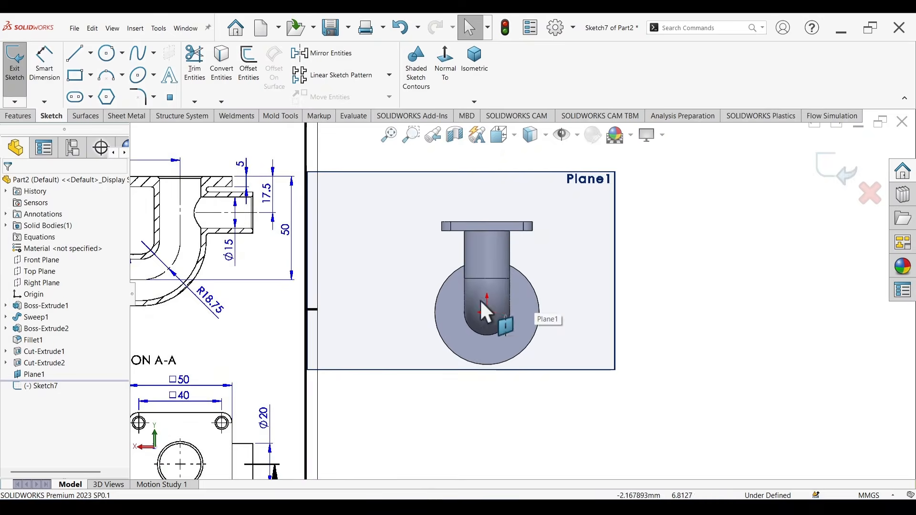
pyautogui.scroll(-2, 515, 299)
pyautogui.moveTo(706, 313); pyautogui.dragTo(742, 310, button='right')
pyautogui.scroll(3, 506, 272)
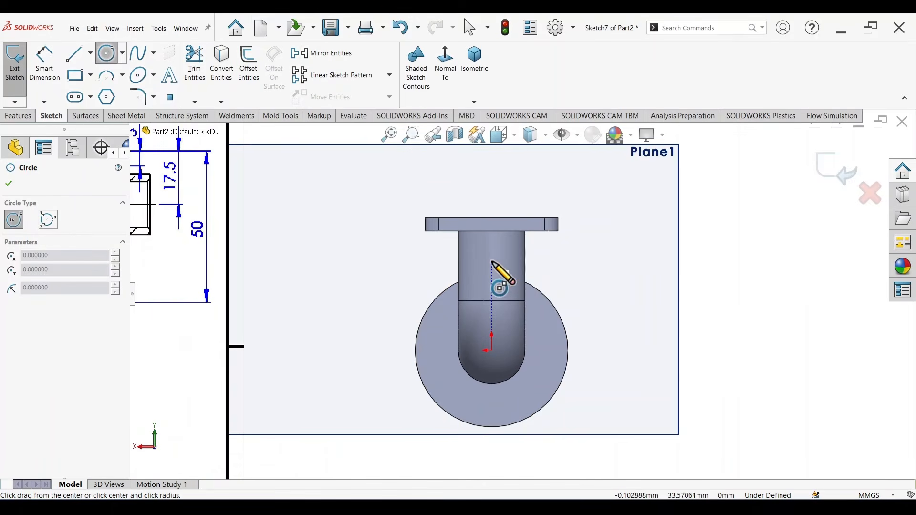
pyautogui.click(492, 262)
pyautogui.click(505, 282)
pyautogui.press('Escape')
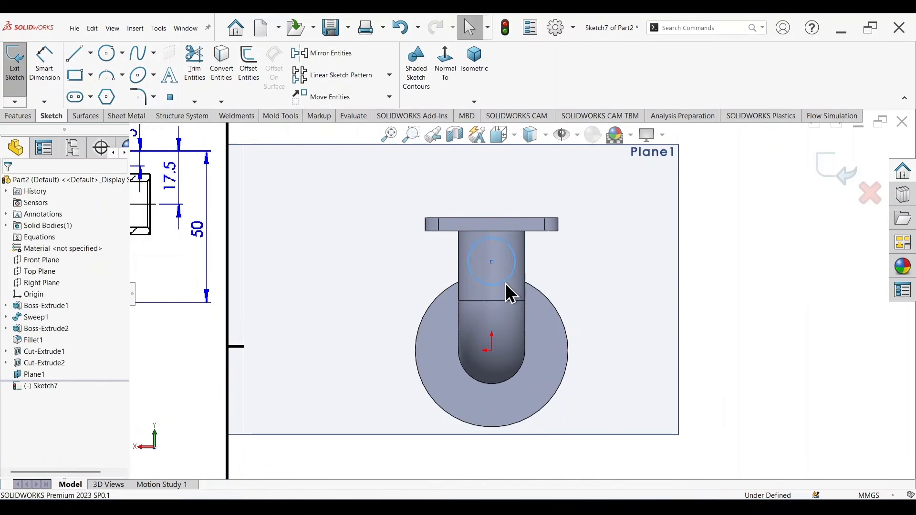
# - Add a vertical relation between the circle's centre and the origin
pyautogui.click(492, 262)
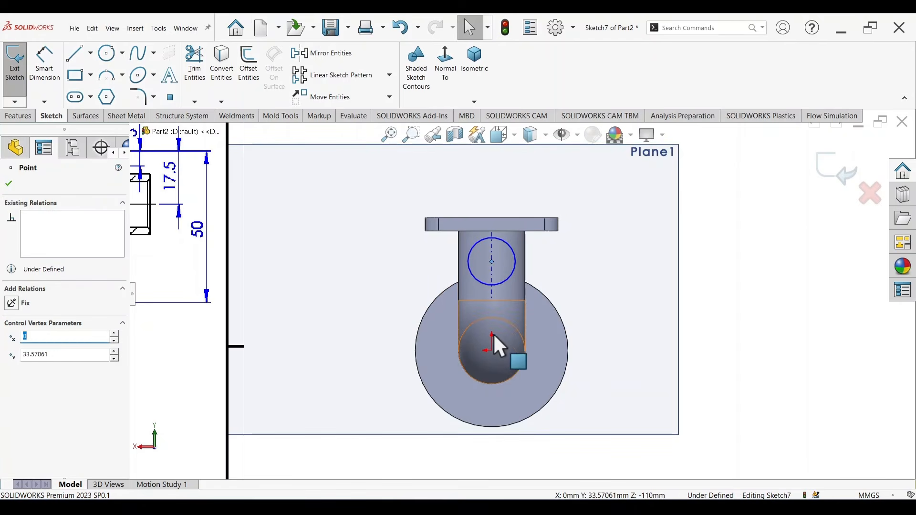
pyautogui.keyDown('ctrl'); pyautogui.click(492, 351); pyautogui.keyUp('ctrl')
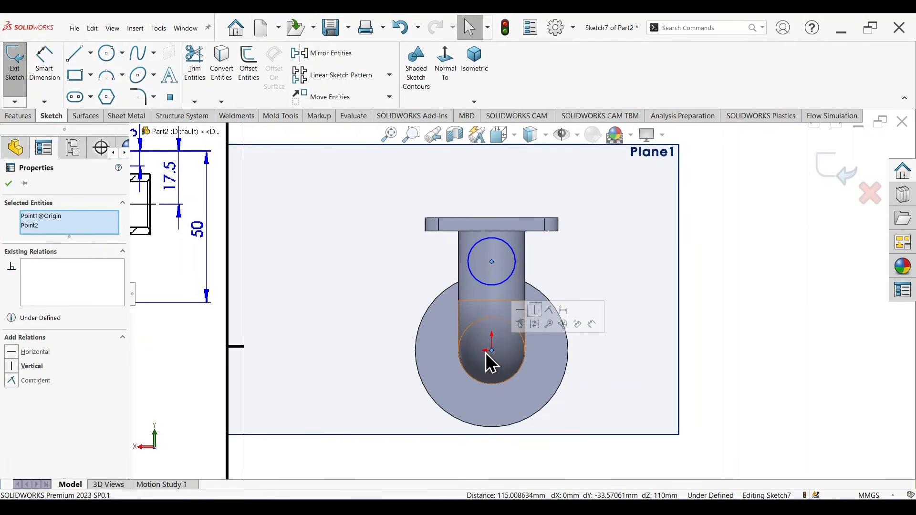
pyautogui.press('v')
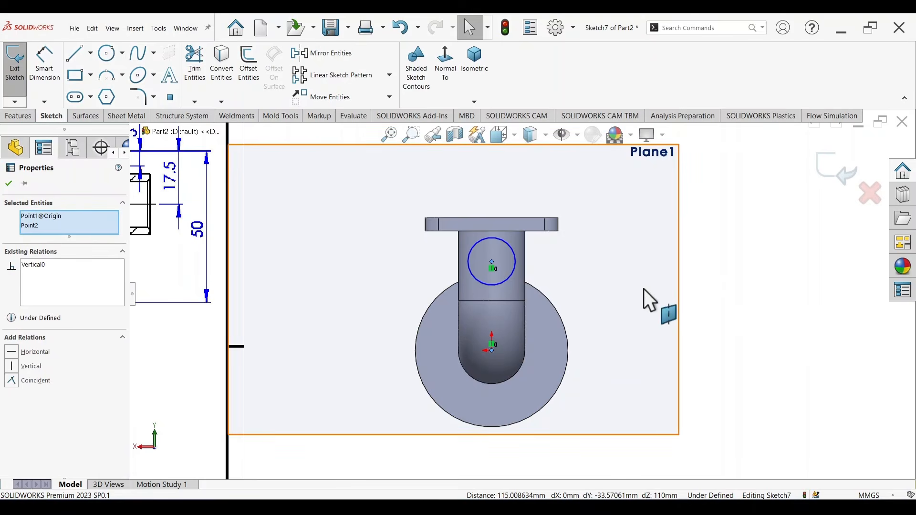
# - Dimension the side-branch circle's diameter as 20 mm, as given in the drawing
pyautogui.scroll(3, 558, 287)
pyautogui.moveTo(720, 367); pyautogui.dragTo(720, 267, button='right')
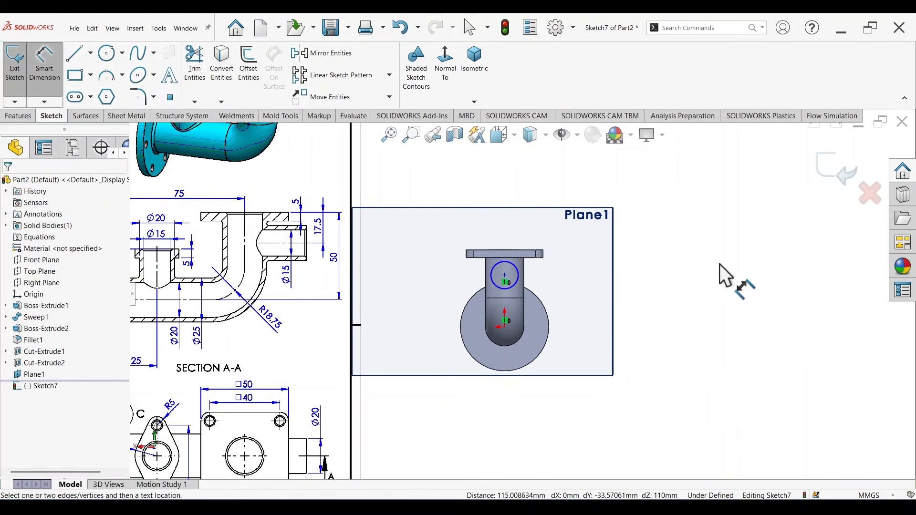
pyautogui.scroll(-4, 342, 280)
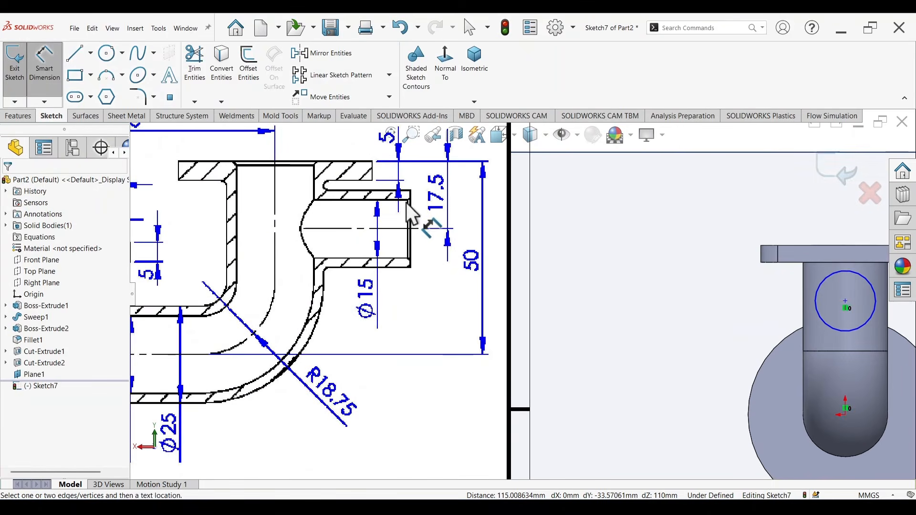
pyautogui.scroll(6, 424, 296)
pyautogui.scroll(-6, 493, 428)
pyautogui.scroll(-1, 493, 428)
pyautogui.scroll(5, 618, 294)
pyautogui.scroll(-6, 683, 181)
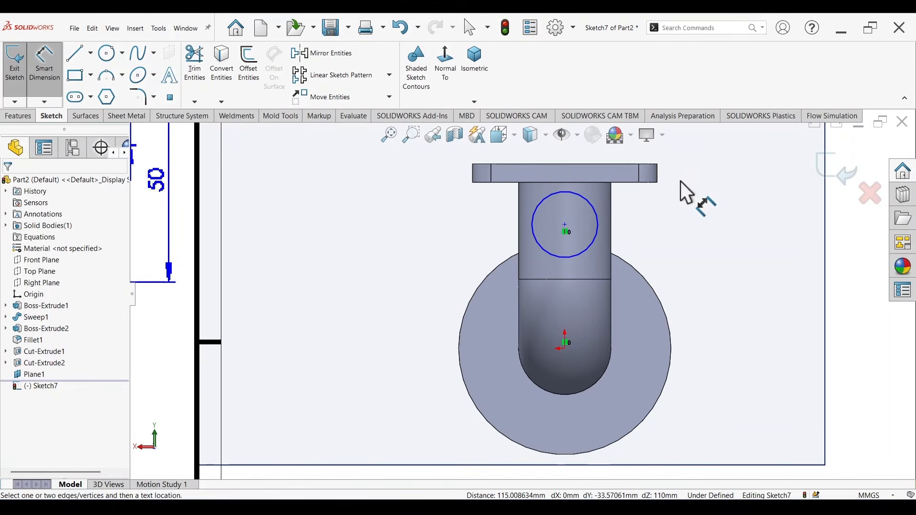
pyautogui.click(600, 218)
pyautogui.click(719, 217)
pyautogui.write('20')
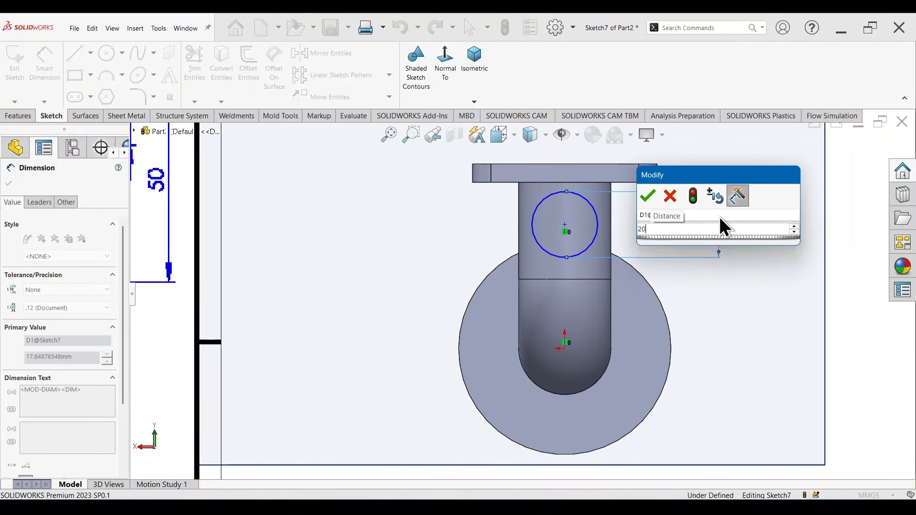
pyautogui.press('Return')
# - Dimension the circle's centre 17.5 mm below the top edge of the square flange
pyautogui.scroll(2, 707, 269)
pyautogui.scroll(-2, 681, 256)
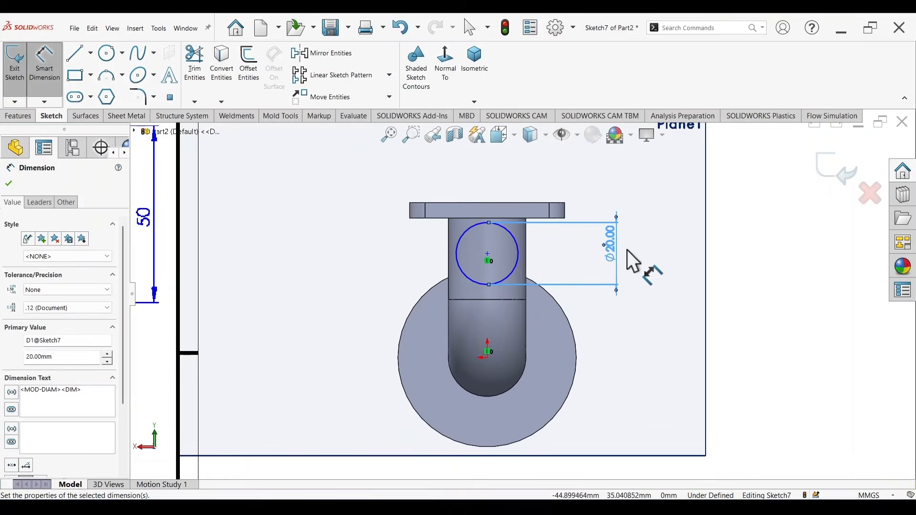
pyautogui.scroll(2, 612, 246)
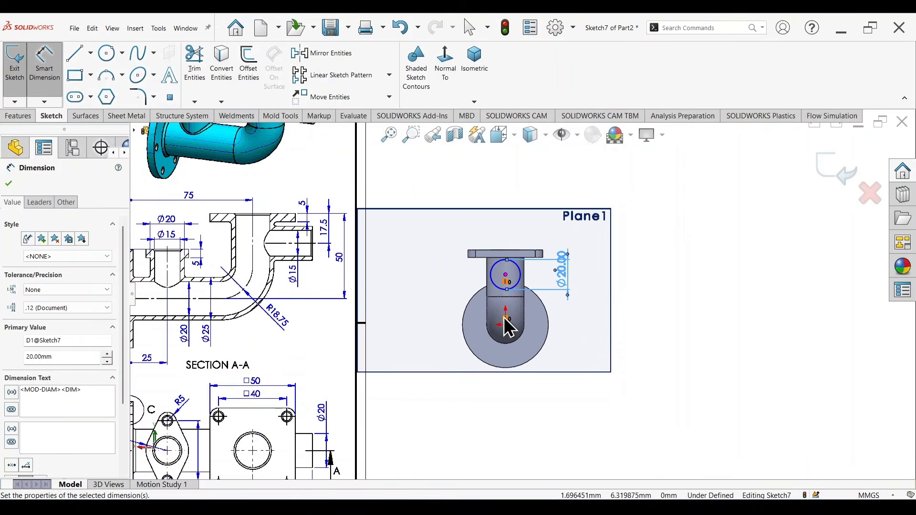
pyautogui.scroll(1, 382, 321)
pyautogui.scroll(-1, 372, 253)
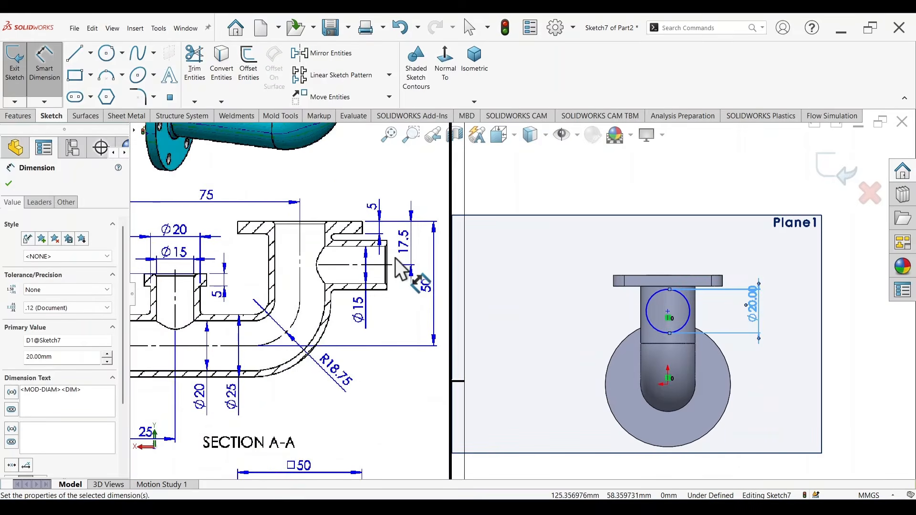
pyautogui.scroll(-1, 395, 259)
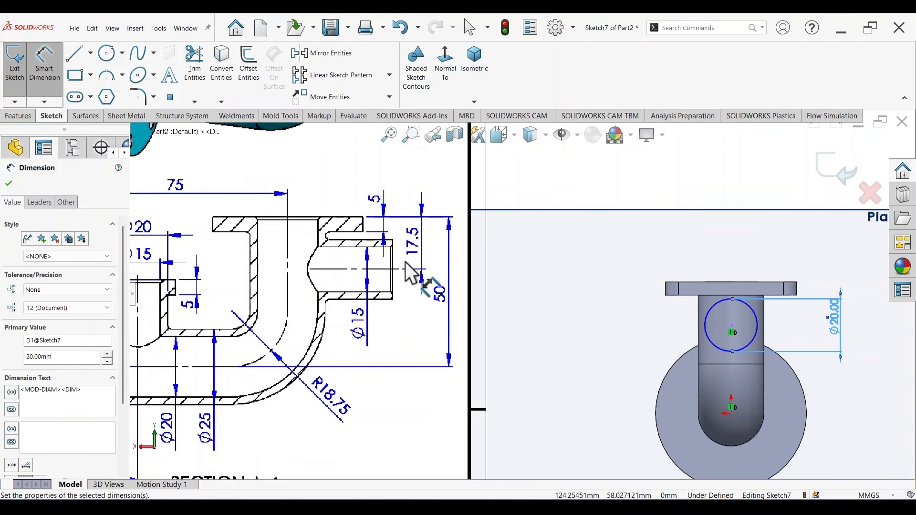
pyautogui.scroll(1, 635, 308)
pyautogui.scroll(-2, 697, 305)
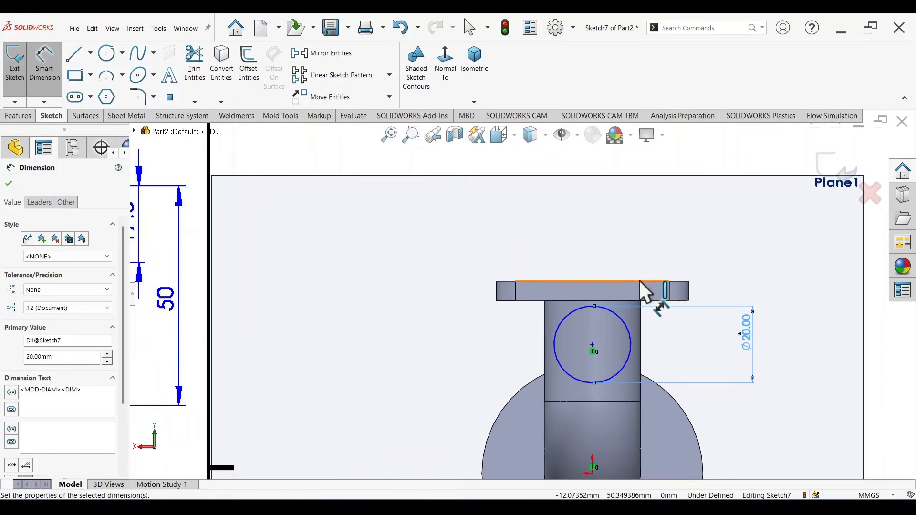
pyautogui.click(639, 282)
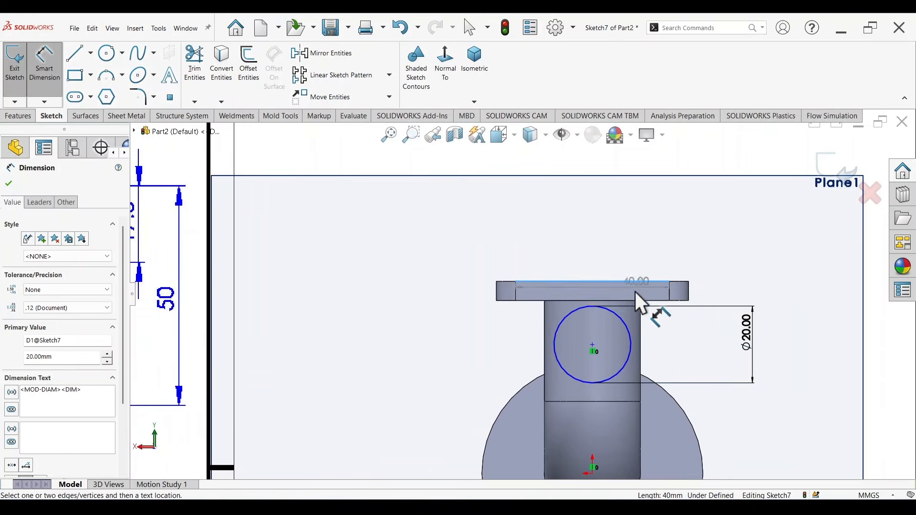
pyautogui.click(631, 339)
pyautogui.click(451, 312)
pyautogui.write('17.5')
pyautogui.press('Return')
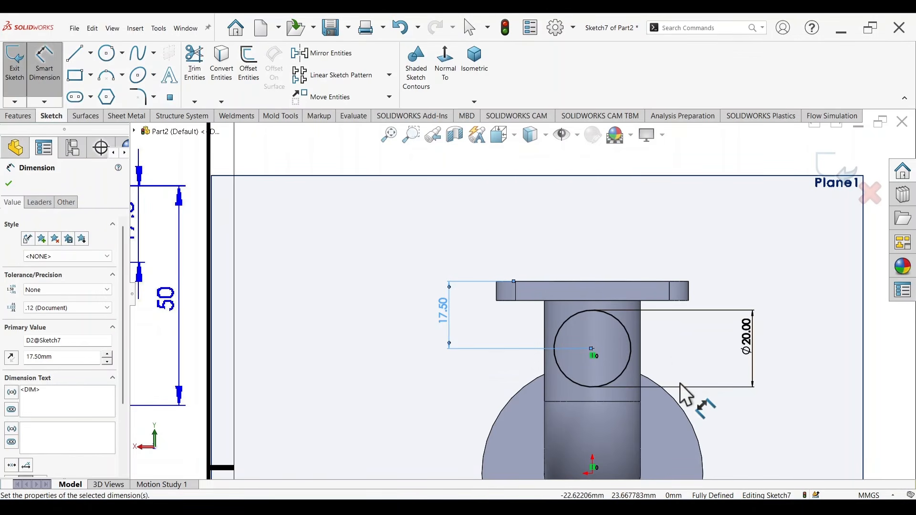
# - Extrude the circle as a boss Up To Surface, ending at the vertical pipe's outer cylindrical face, with Merge result on
pyautogui.press('s')
pyautogui.click(779, 454)
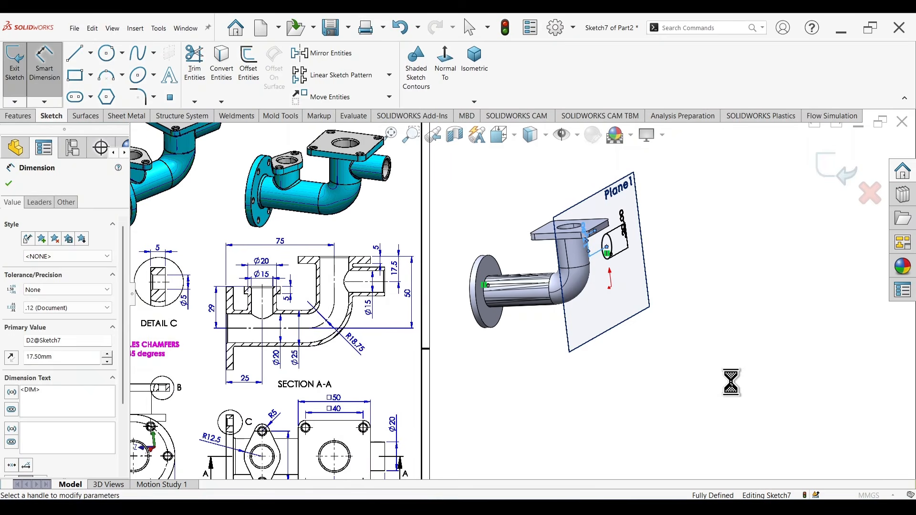
pyautogui.moveTo(718, 356); pyautogui.dragTo(731, 370, button='middle')
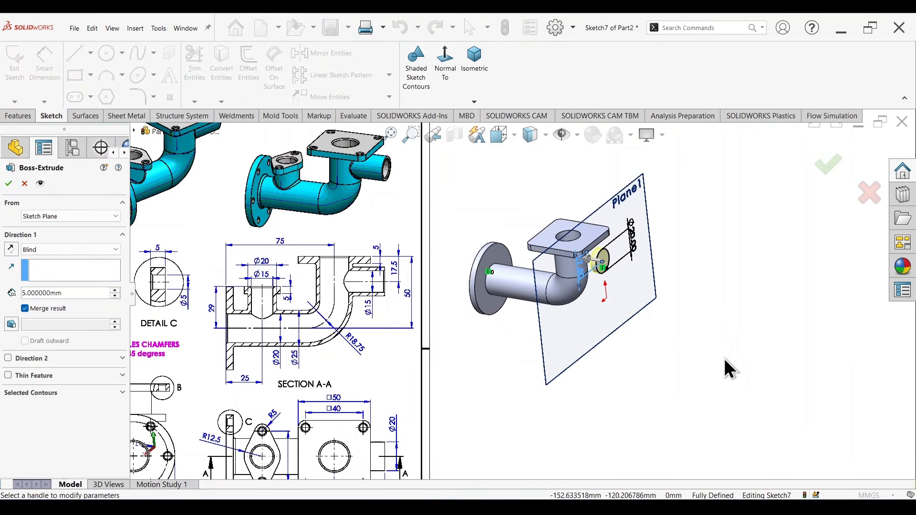
pyautogui.rightClick(717, 285)
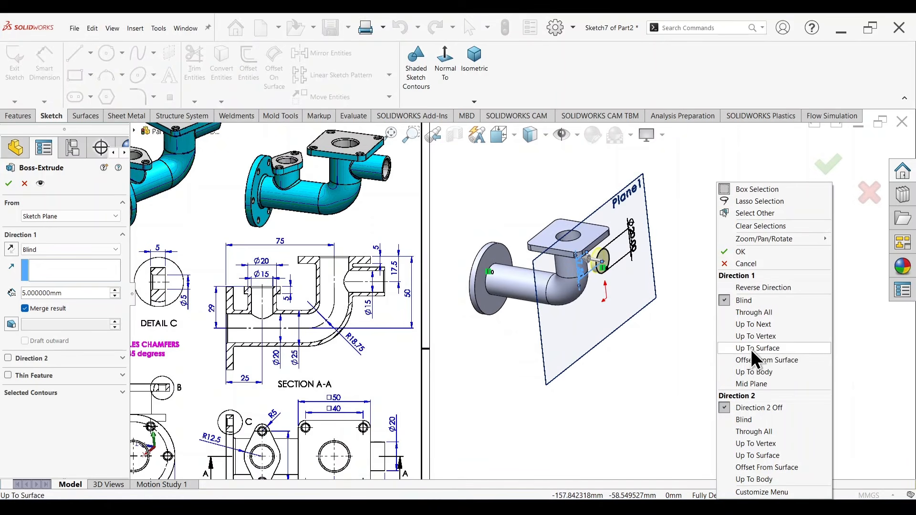
pyautogui.click(771, 349)
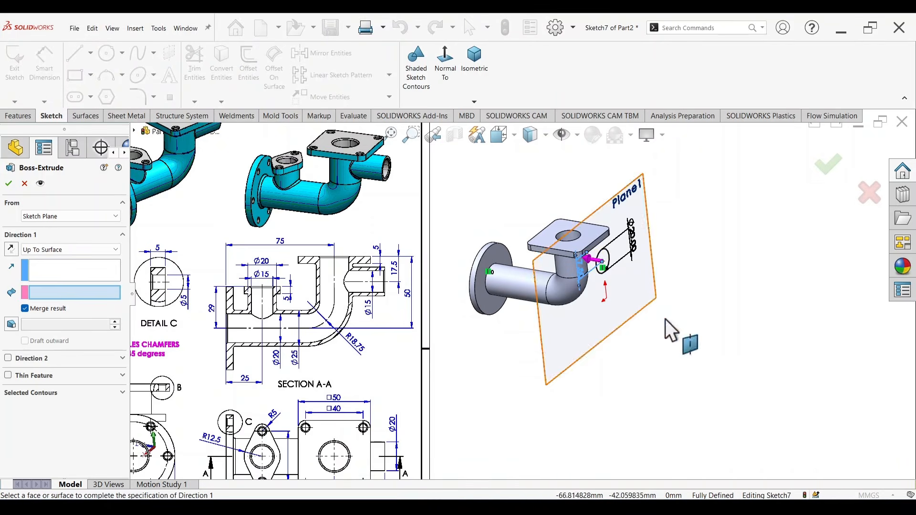
pyautogui.scroll(-3, 634, 311)
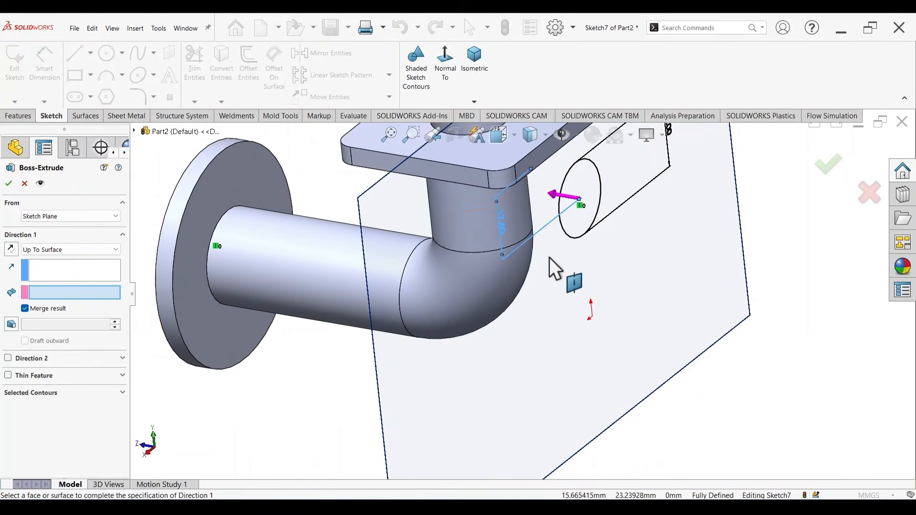
pyautogui.click(478, 211)
pyautogui.moveTo(548, 285); pyautogui.dragTo(563, 240, button='middle')
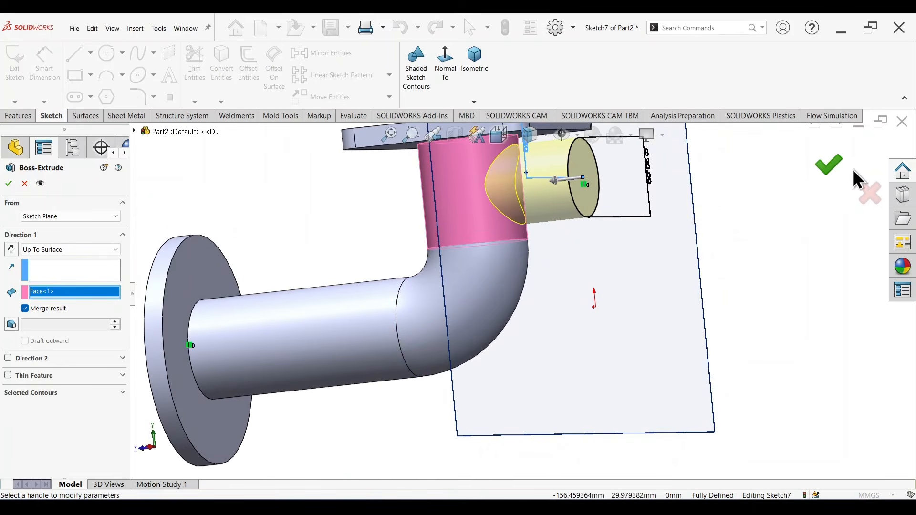
pyautogui.rightClick(665, 243)
pyautogui.click(700, 230)
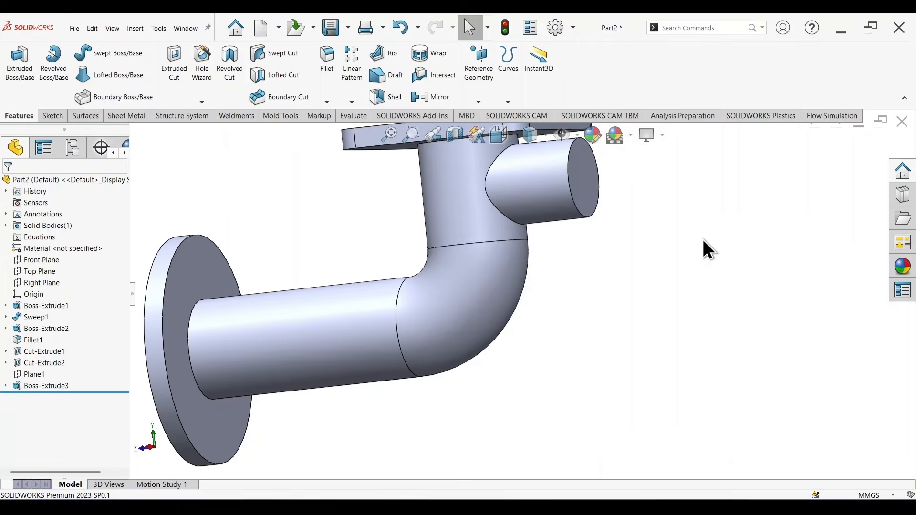
# - Open a new sketch on the side branch's flat end face and start the Circle tool for its bore
pyautogui.scroll(2, 637, 250)
pyautogui.moveTo(635, 248); pyautogui.dragTo(563, 296, button='middle')
pyautogui.scroll(-3, 555, 283)
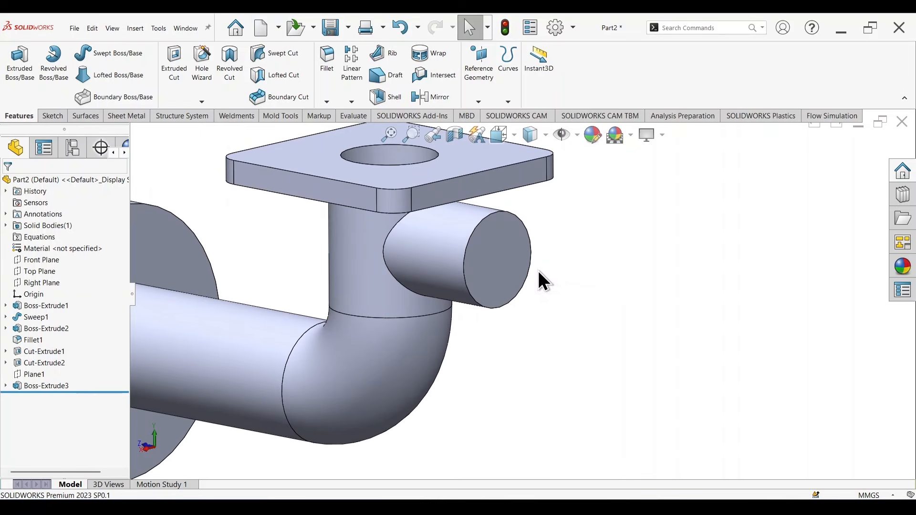
pyautogui.click(504, 249)
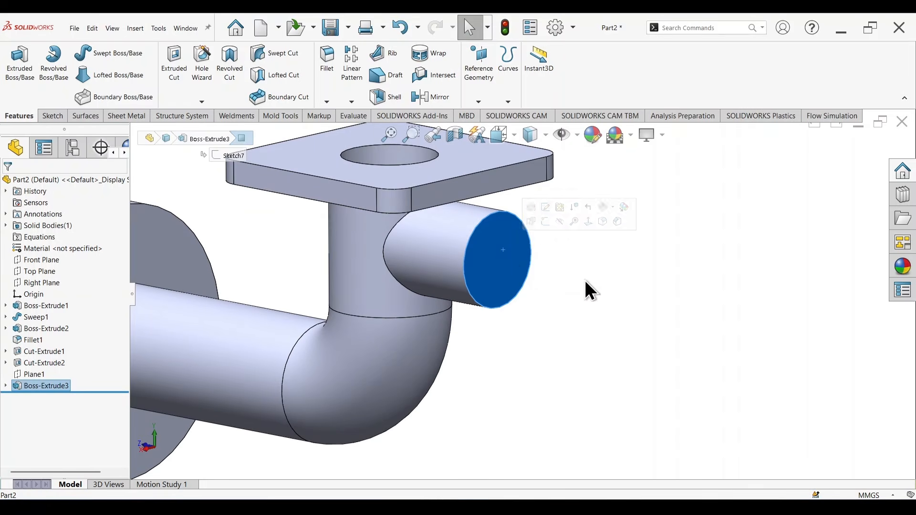
pyautogui.click(543, 222)
pyautogui.moveTo(432, 330); pyautogui.dragTo(505, 333, button='right')
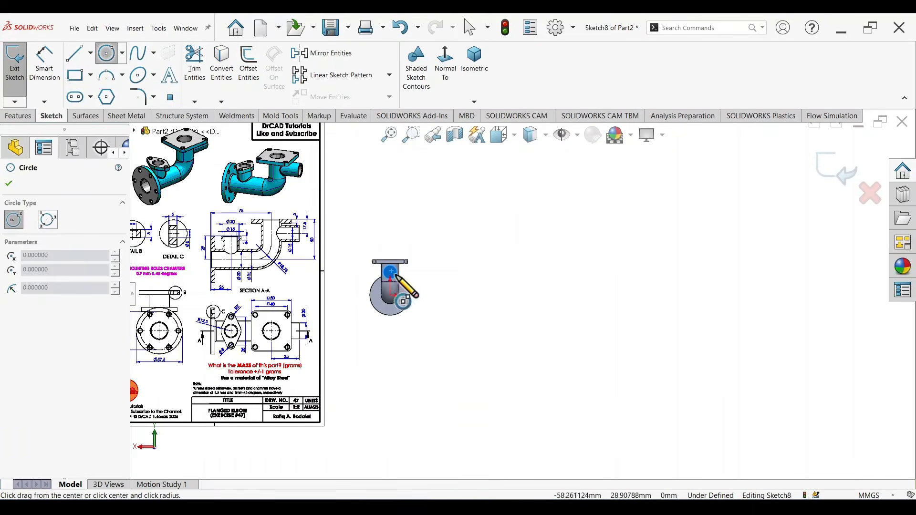
pyautogui.scroll(-8, 389, 274)
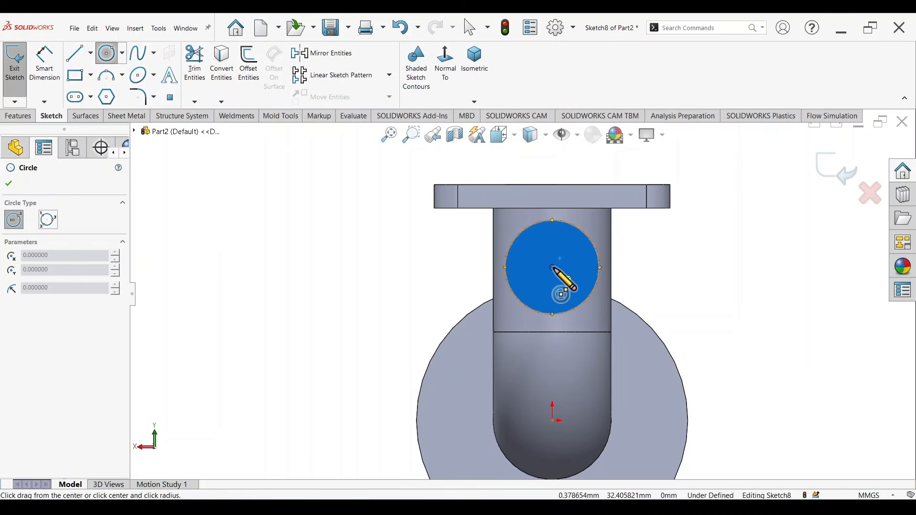
# - Sketch a circle centred on the side branch's end face and set its diameter to 15 mm
pyautogui.click(553, 269)
pyautogui.click(576, 290)
pyautogui.moveTo(731, 364); pyautogui.dragTo(715, 236, button='right')
pyautogui.scroll(5, 603, 275)
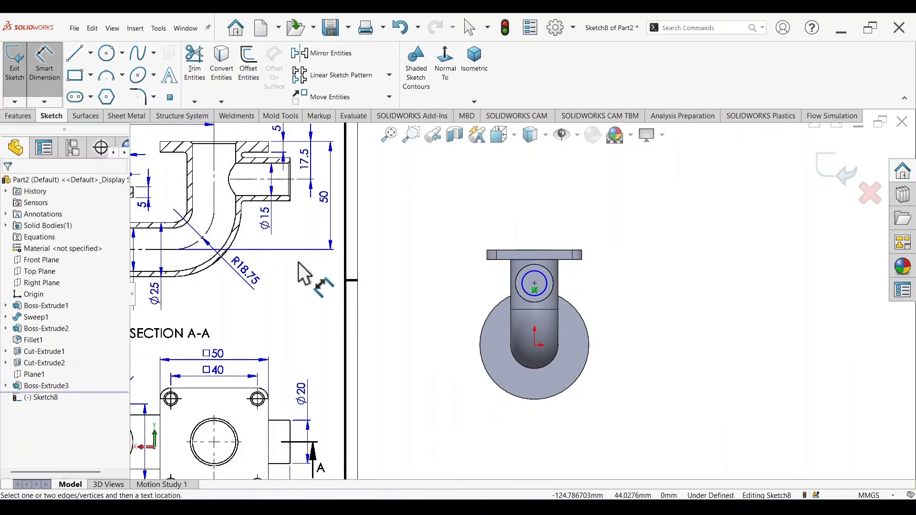
pyautogui.scroll(-4, 280, 189)
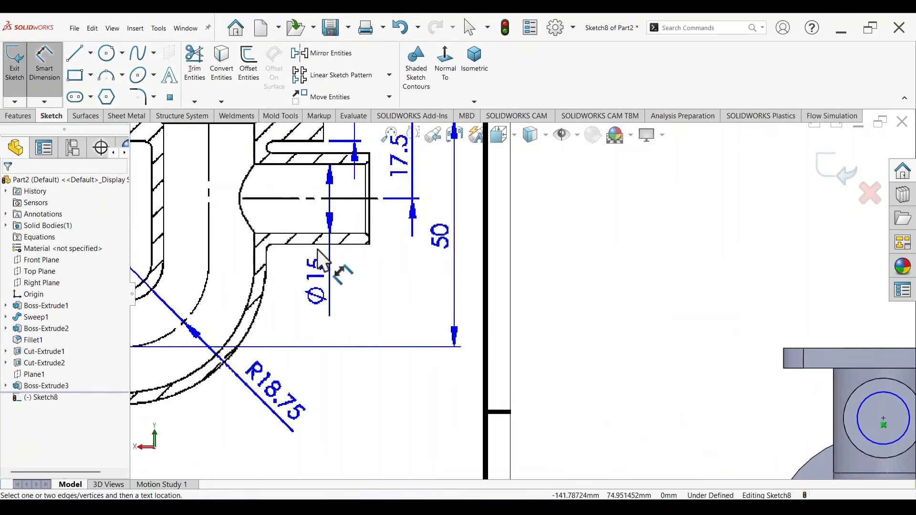
pyautogui.scroll(6, 535, 310)
pyautogui.scroll(-6, 699, 374)
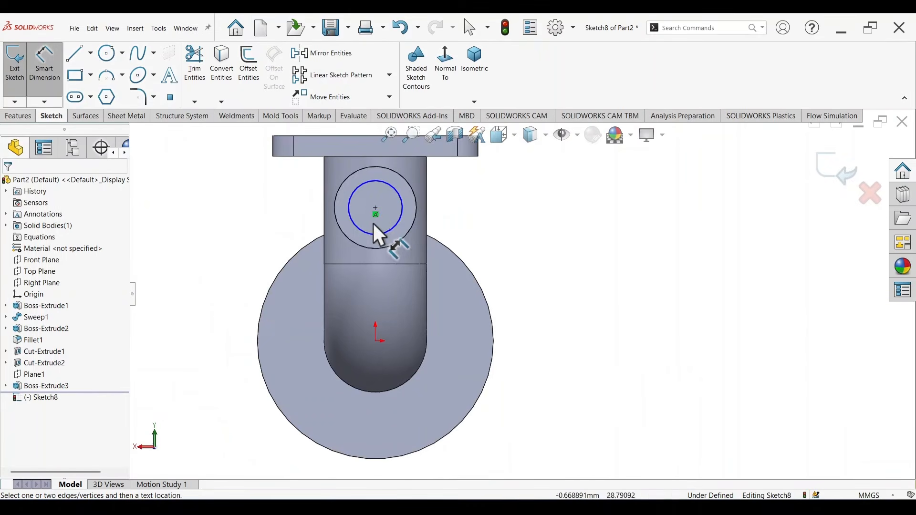
pyautogui.click(405, 214)
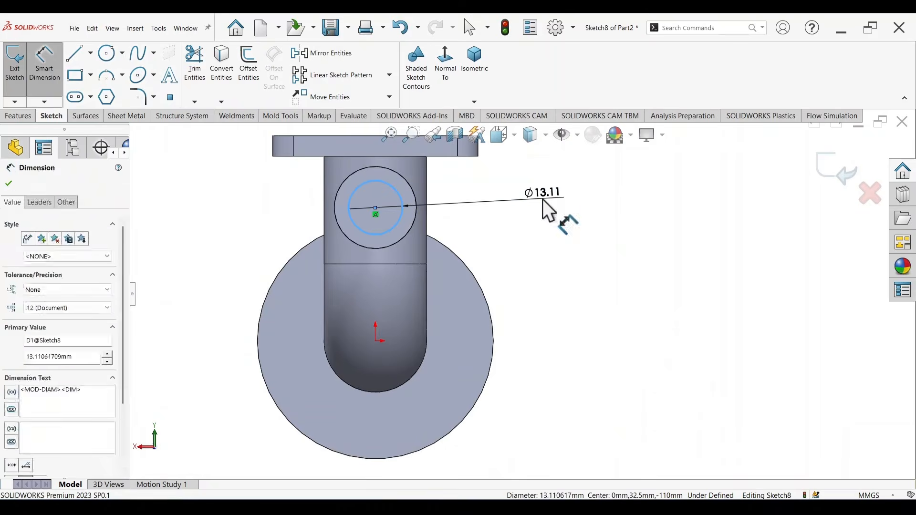
pyautogui.click(556, 210)
pyautogui.write('15')
pyautogui.press('Return')
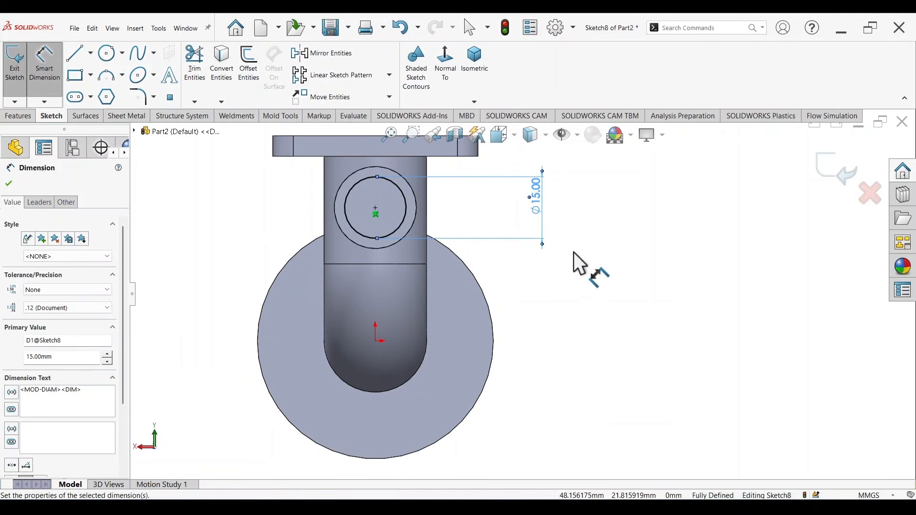
# - Cut-extrude the 15 mm circle into the side branch using the Up To Next end condition
pyautogui.press('s')
pyautogui.click(701, 358)
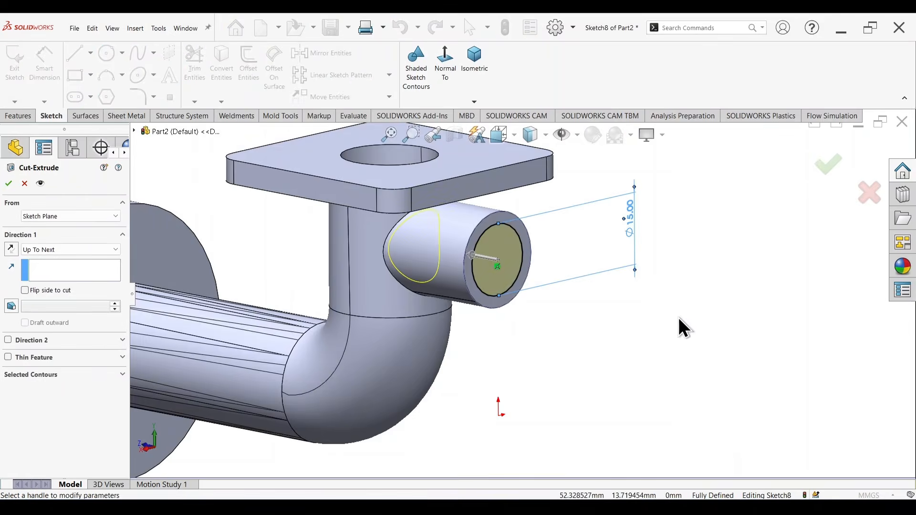
pyautogui.rightClick(680, 310)
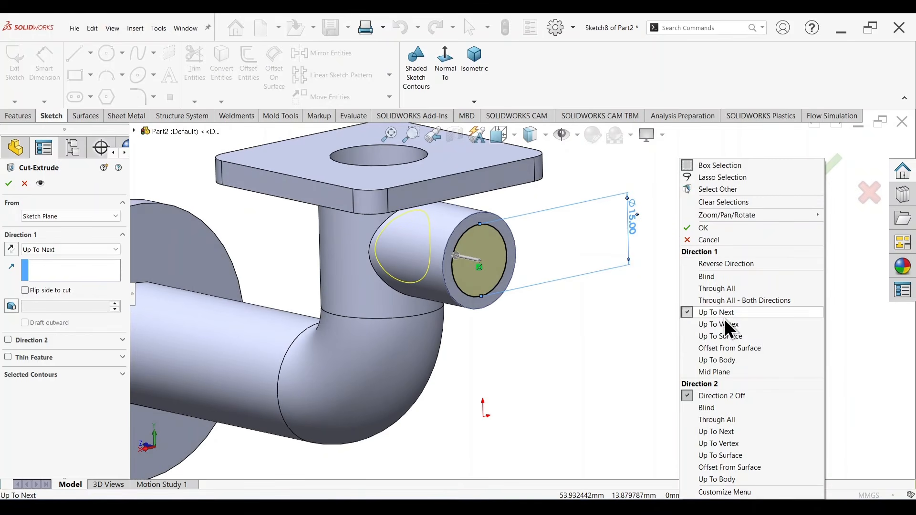
pyautogui.click(806, 119)
pyautogui.click(823, 170)
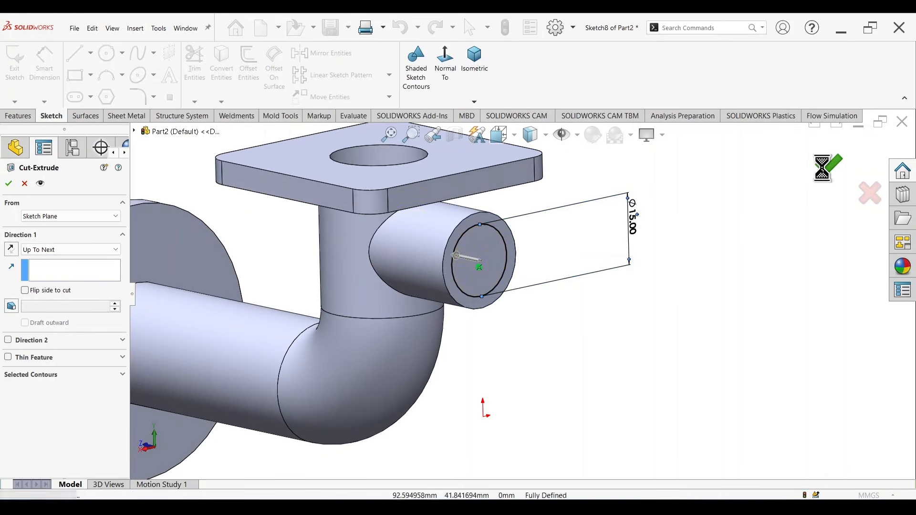
# - Examine the model from several sides and compare it with the reference drawing's isometric views and section A-A
pyautogui.moveTo(693, 311)
pyautogui.mouseDown(button='middle')
pyautogui.moveTo(679, 316)
pyautogui.moveTo(659, 282)
pyautogui.moveTo(710, 300)
pyautogui.moveTo(671, 323)
pyautogui.moveTo(683, 330)
pyautogui.moveTo(729, 316)
pyautogui.mouseUp(button='middle')
pyautogui.scroll(9, 544, 276)
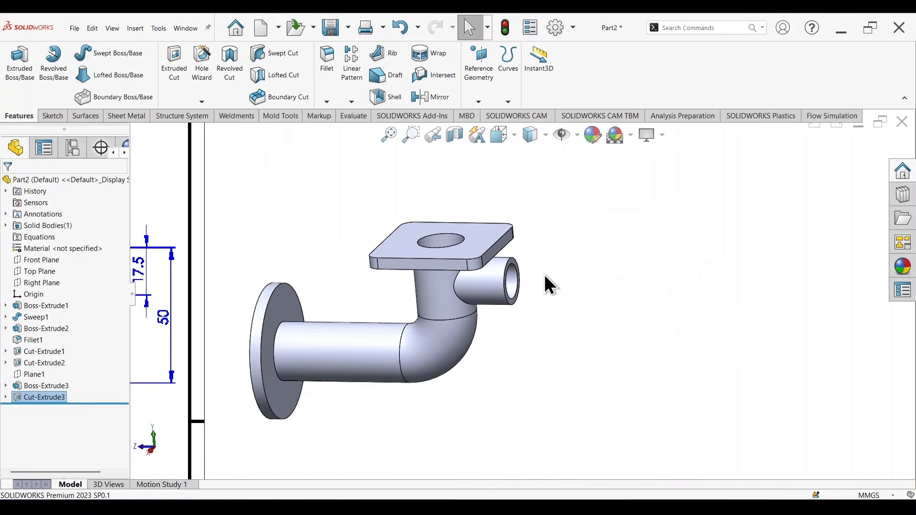
pyautogui.moveTo(517, 320)
pyautogui.mouseDown(button='middle')
pyautogui.moveTo(539, 298)
pyautogui.moveTo(601, 313)
pyautogui.moveTo(579, 352)
pyautogui.moveTo(513, 305)
pyautogui.mouseUp(button='middle')
pyautogui.scroll(-6, 510, 304)
pyautogui.moveTo(576, 318); pyautogui.dragTo(599, 330, button='middle')
pyautogui.scroll(10, 495, 291)
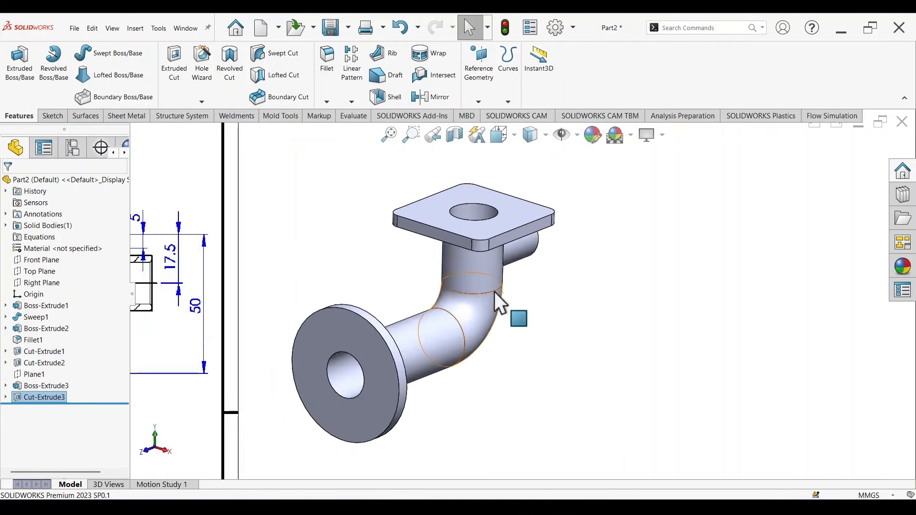
pyautogui.scroll(-8, 433, 254)
pyautogui.scroll(-2, 434, 248)
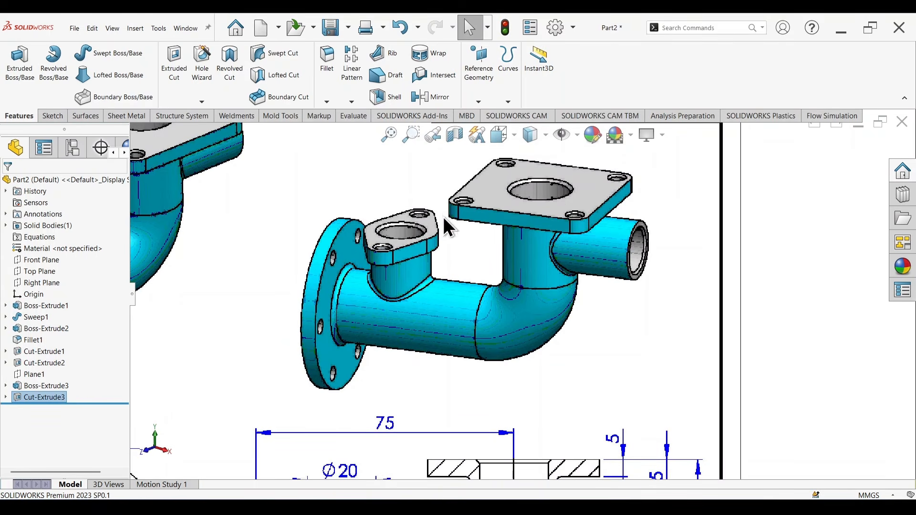
pyautogui.scroll(4, 603, 317)
pyautogui.scroll(-3, 637, 354)
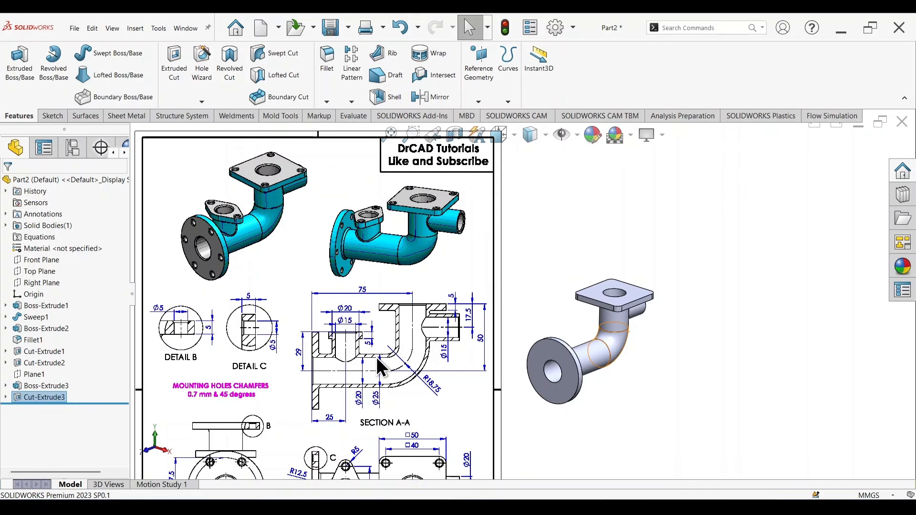
pyautogui.scroll(-2, 355, 368)
pyautogui.scroll(2, 599, 364)
pyautogui.scroll(-2, 586, 344)
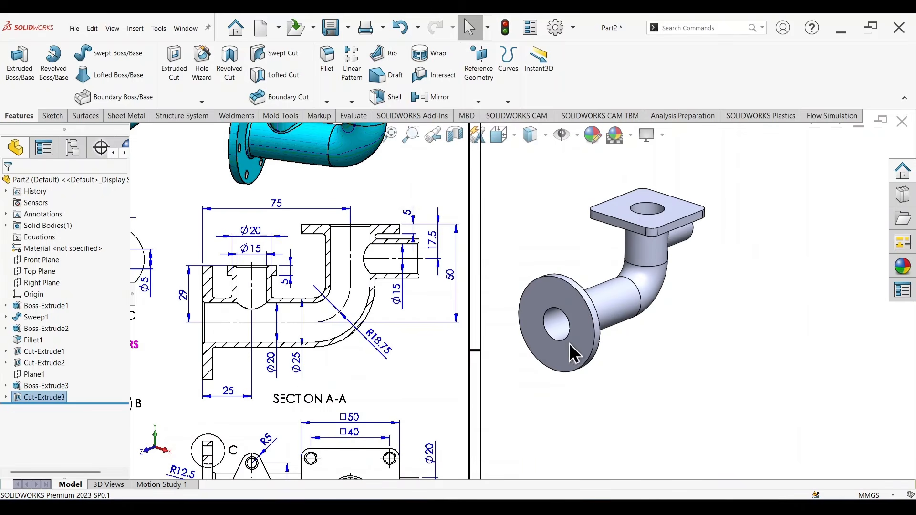
pyautogui.scroll(1, 228, 315)
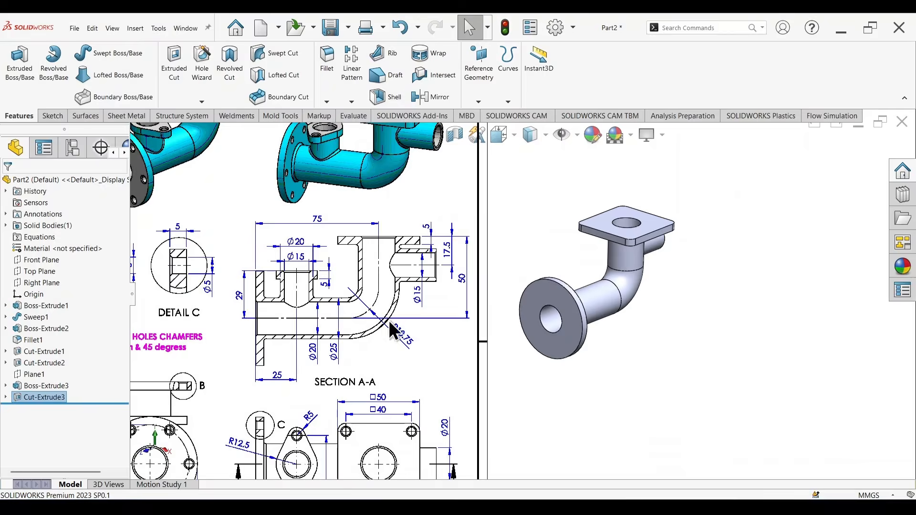
pyautogui.scroll(1, 551, 323)
pyautogui.scroll(1, 617, 324)
pyautogui.scroll(-1, 634, 310)
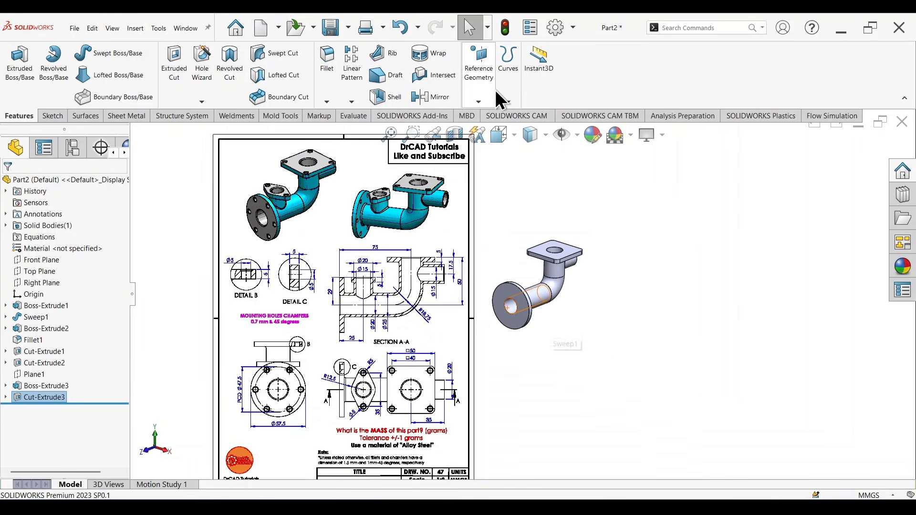
# - Create a reference plane offset 29 mm above the Top Plane
pyautogui.click(478, 101)
pyautogui.click(518, 113)
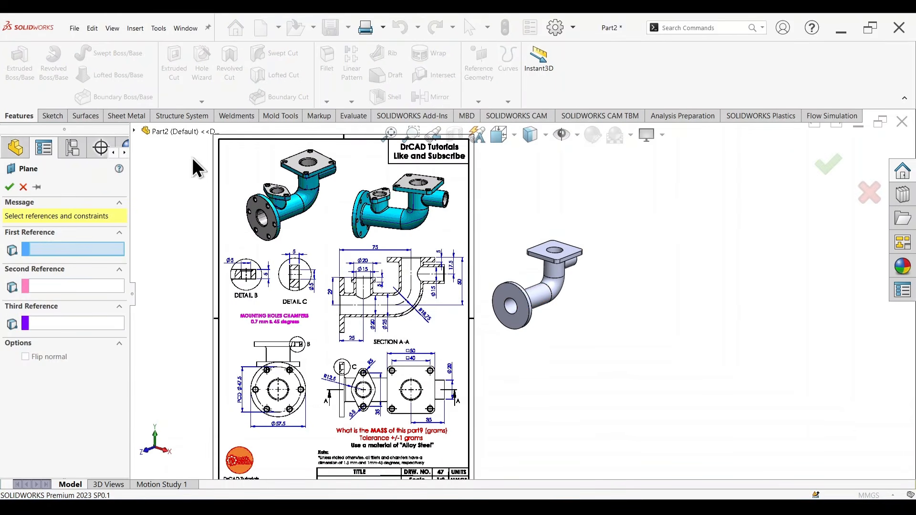
pyautogui.click(134, 130)
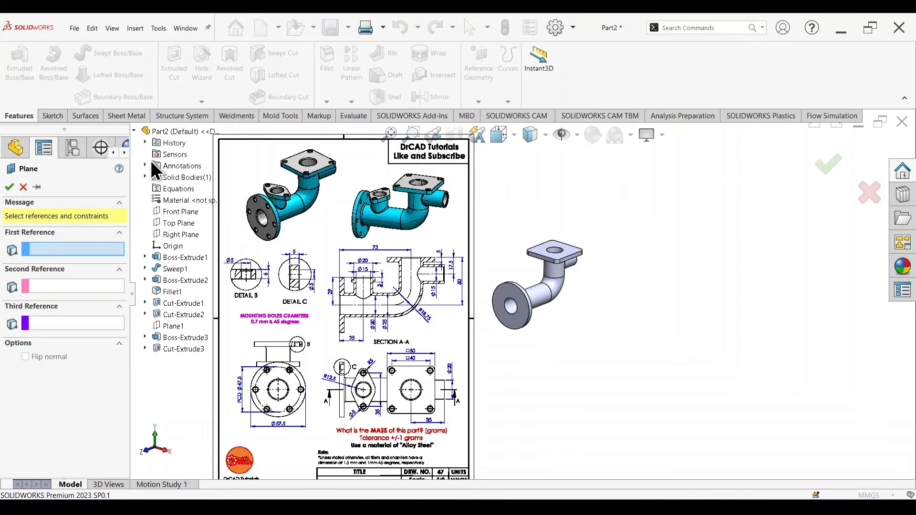
pyautogui.click(180, 222)
pyautogui.scroll(-3, 578, 317)
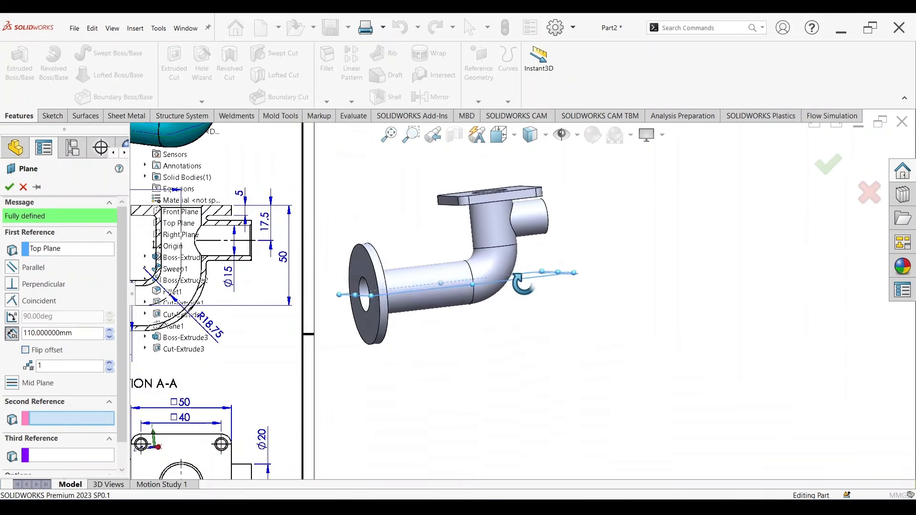
pyautogui.moveTo(529, 299); pyautogui.dragTo(549, 309, button='middle')
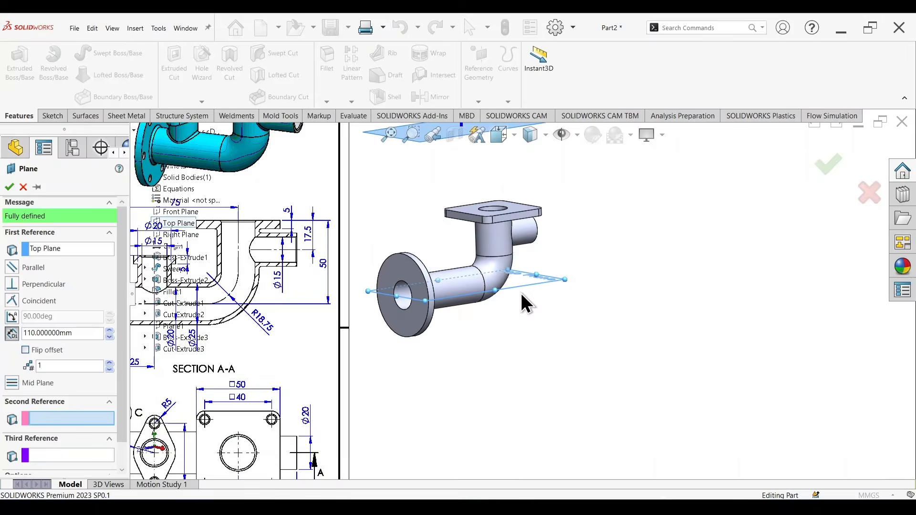
pyautogui.scroll(3, 520, 293)
pyautogui.scroll(-2, 284, 285)
pyautogui.scroll(1, 305, 277)
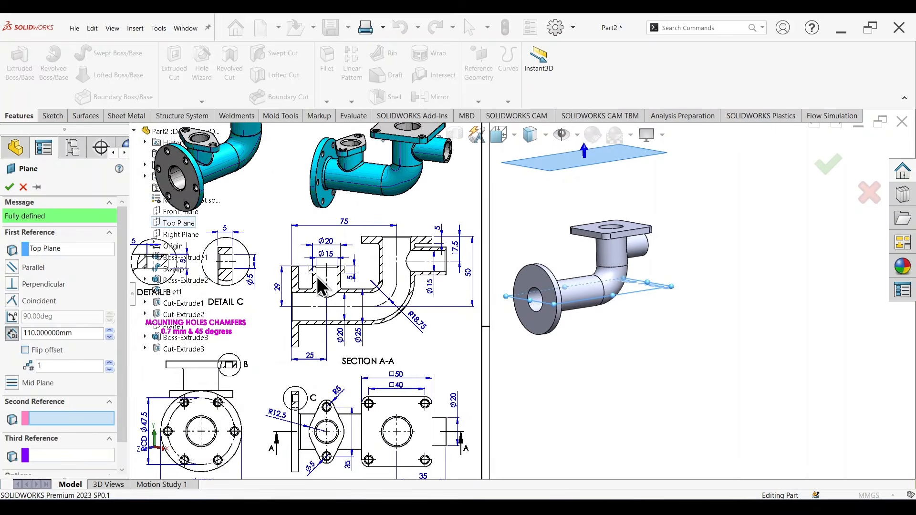
pyautogui.scroll(-2, 325, 276)
pyautogui.scroll(-2, 281, 282)
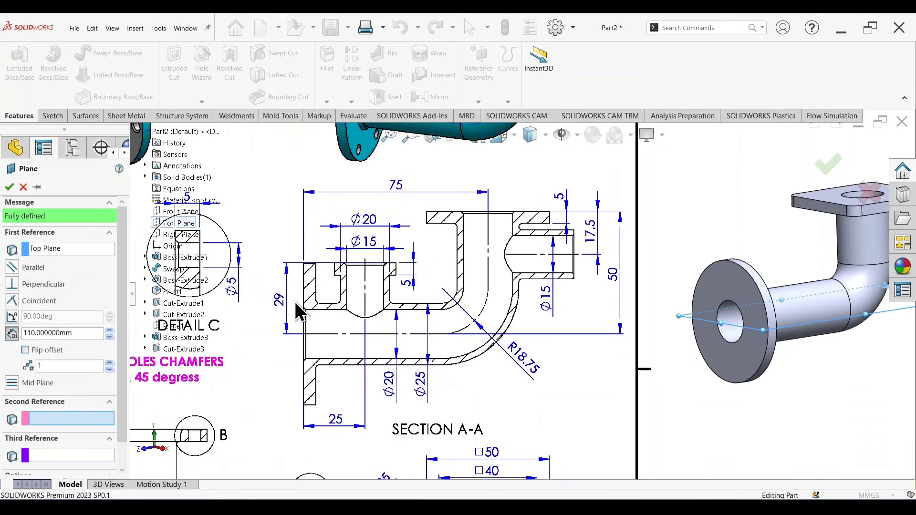
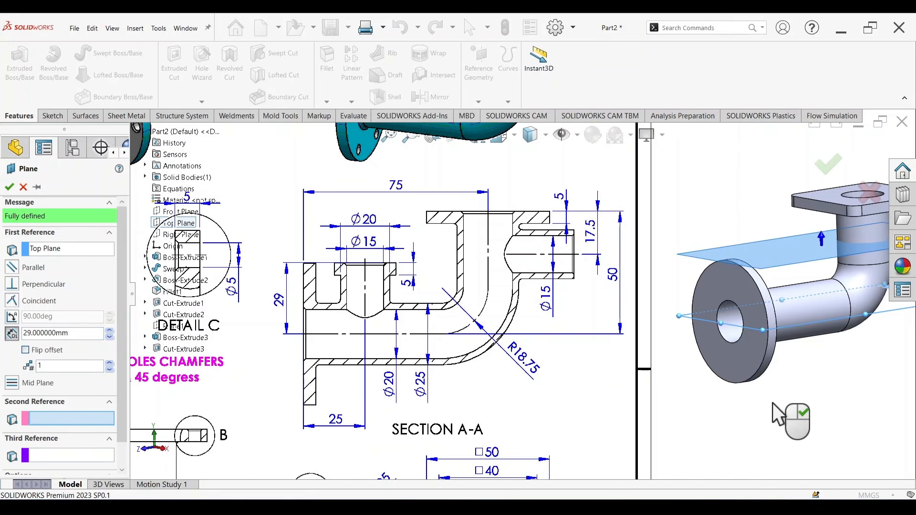
pyautogui.scroll(4, 766, 370)
pyautogui.moveTo(774, 329); pyautogui.dragTo(747, 329, button='middle')
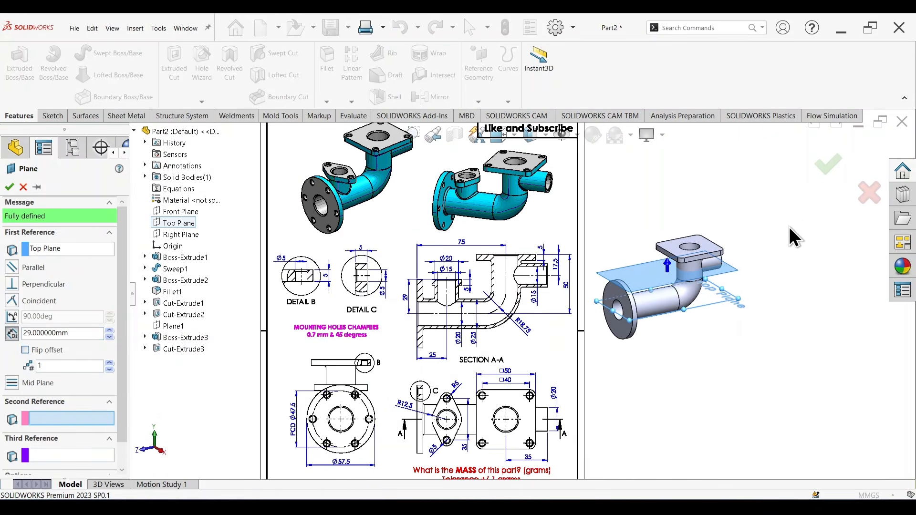
pyautogui.click(827, 167)
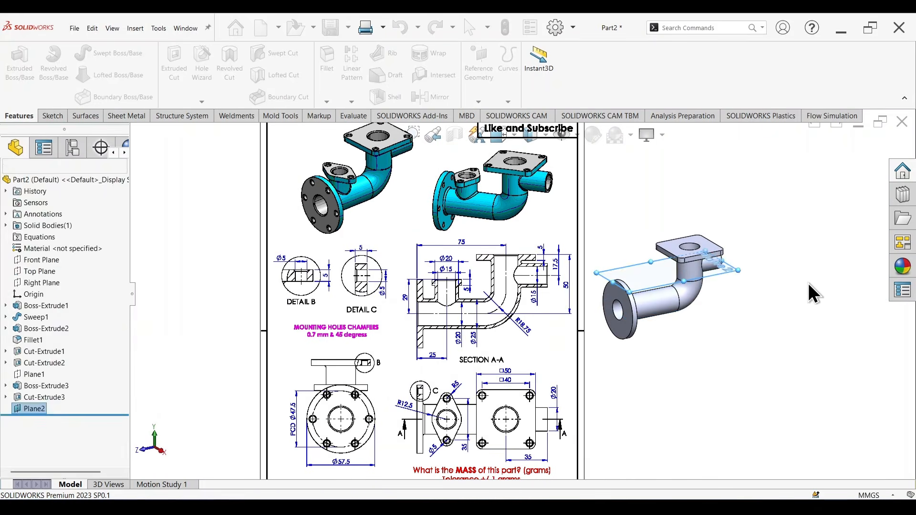
# - Start a sketch on the new offset plane and draw a circle about 20 mm in diameter on the pipe's centreline, about 23 mm from the origin
pyautogui.rightClick(651, 273)
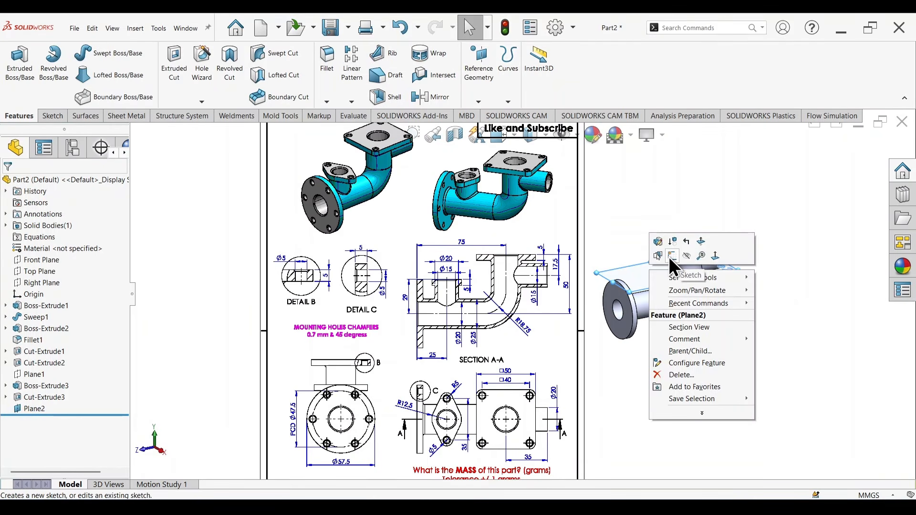
pyautogui.click(673, 257)
pyautogui.moveTo(752, 322); pyautogui.dragTo(785, 326, button='right')
pyautogui.scroll(-6, 502, 425)
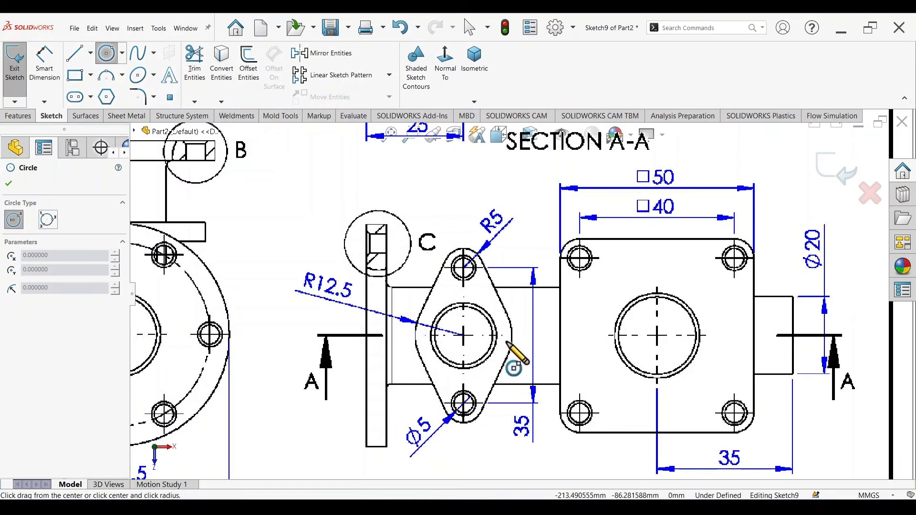
pyautogui.scroll(6, 614, 311)
pyautogui.scroll(-5, 727, 217)
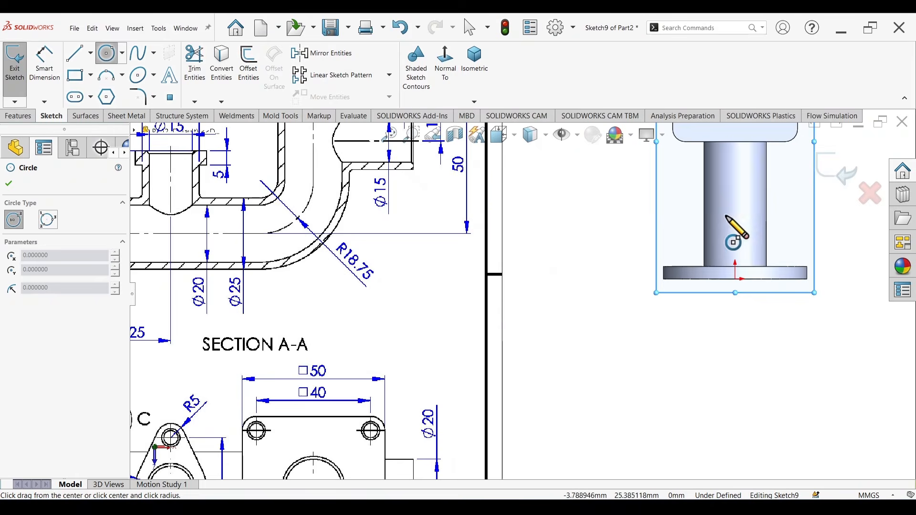
pyautogui.scroll(2, 726, 217)
pyautogui.scroll(-3, 726, 219)
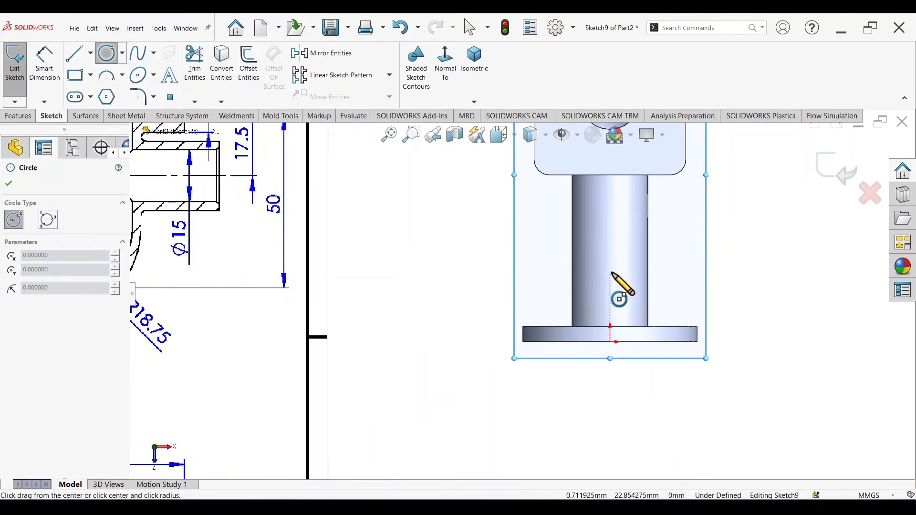
pyautogui.click(611, 272)
pyautogui.click(629, 295)
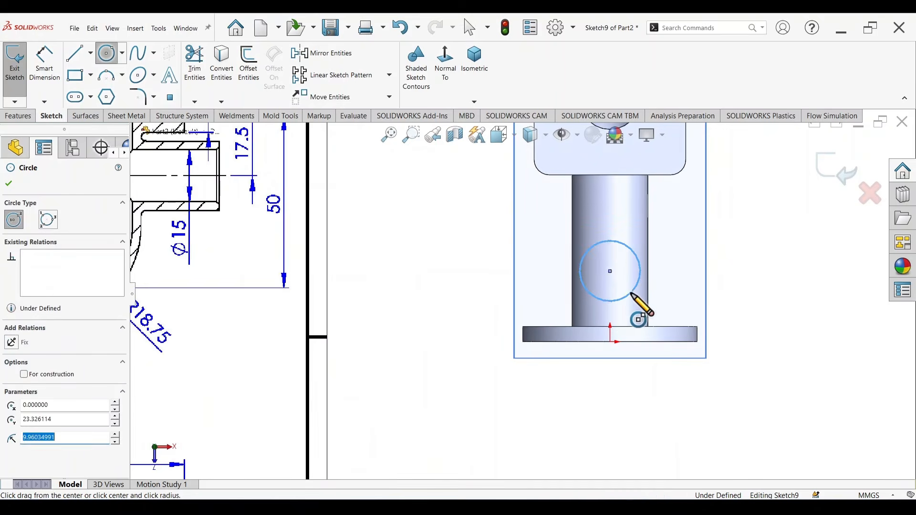
# - Draw a smaller circle beside the pipe, with its centre level with the larger circle's centre
pyautogui.click(680, 271)
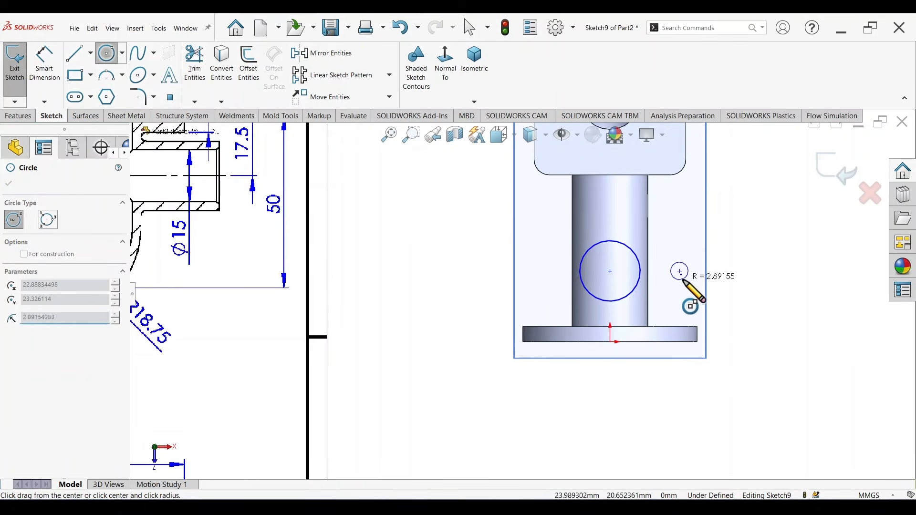
pyautogui.click(691, 282)
pyautogui.press('Escape')
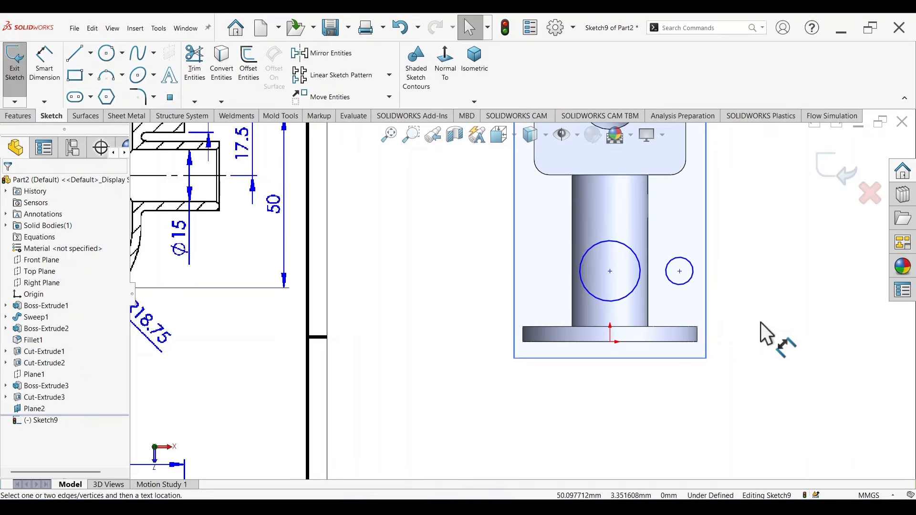
# - Check the small flange's dimensions on the reference drawing and set the diameter of the circle on the pipe's centreline to 25 mm
pyautogui.scroll(4, 735, 328)
pyautogui.scroll(-5, 335, 404)
pyautogui.scroll(6, 339, 414)
pyautogui.scroll(-5, 372, 364)
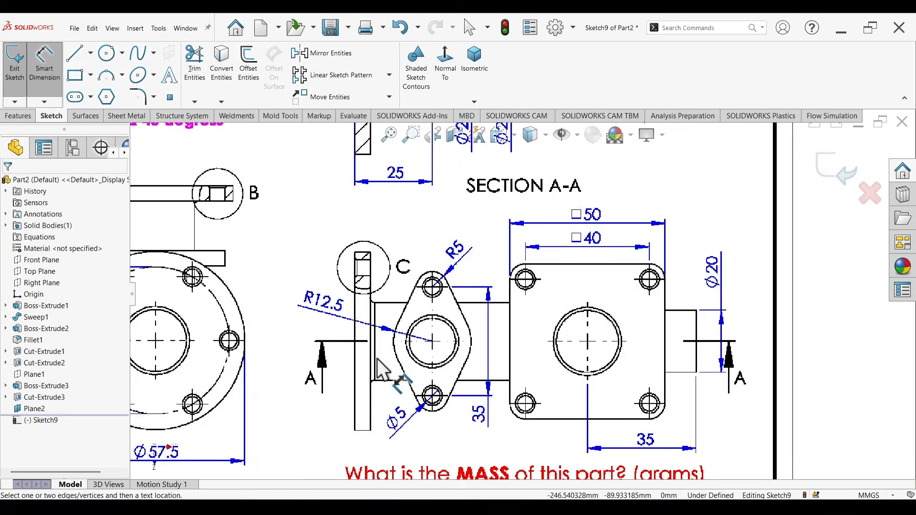
pyautogui.scroll(-2, 379, 360)
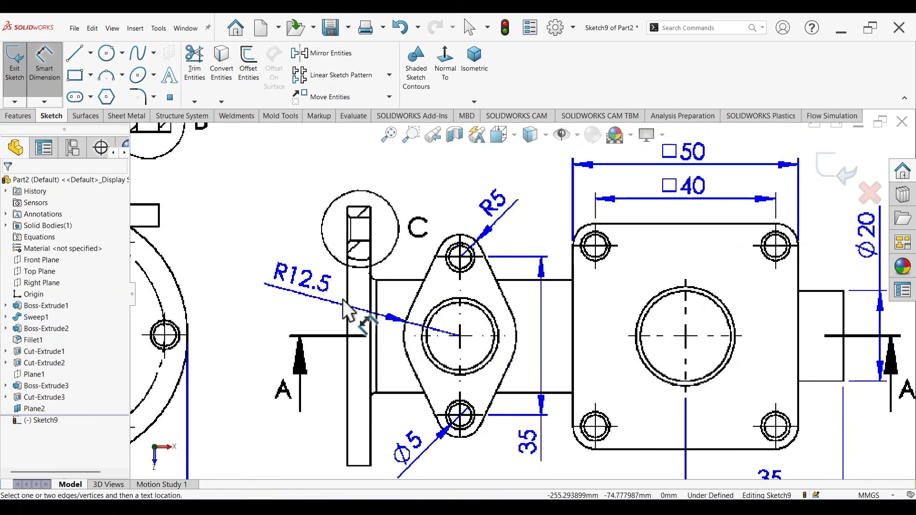
pyautogui.scroll(3, 620, 318)
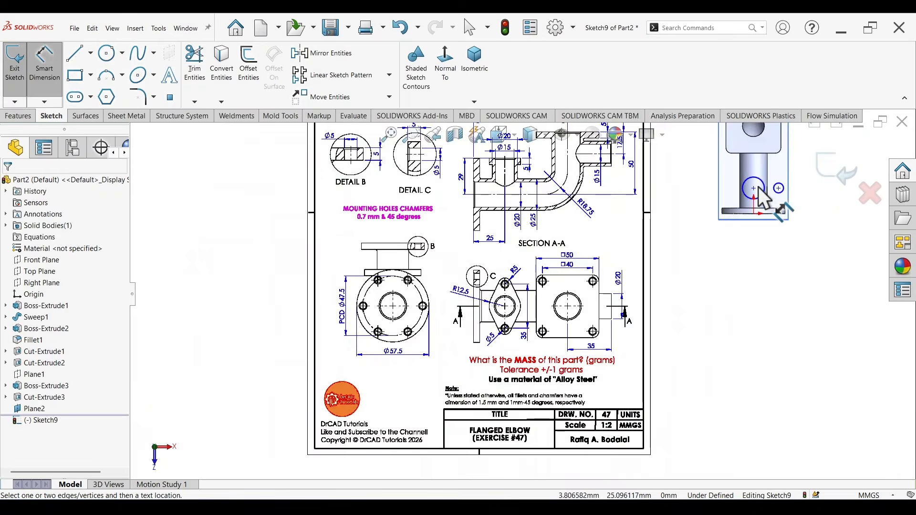
pyautogui.scroll(-2, 763, 196)
pyautogui.click(706, 214)
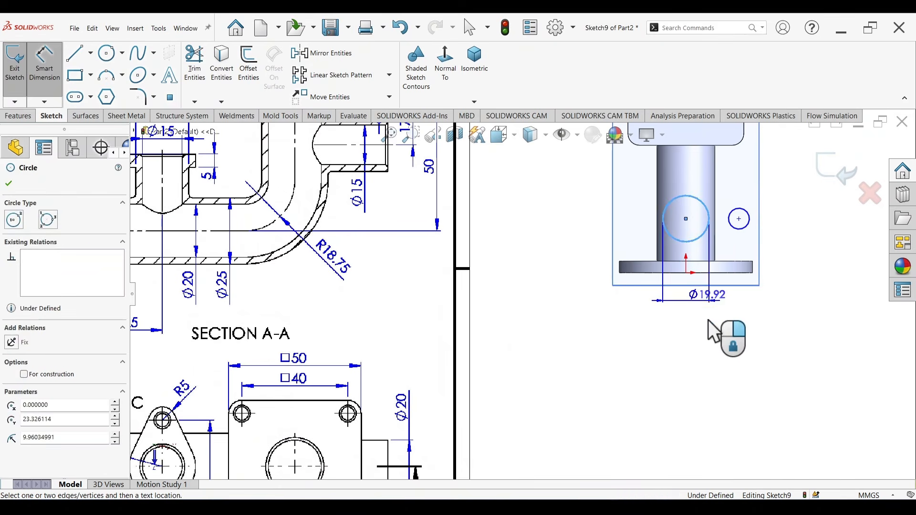
pyautogui.click(713, 334)
pyautogui.write('25')
pyautogui.press('Return')
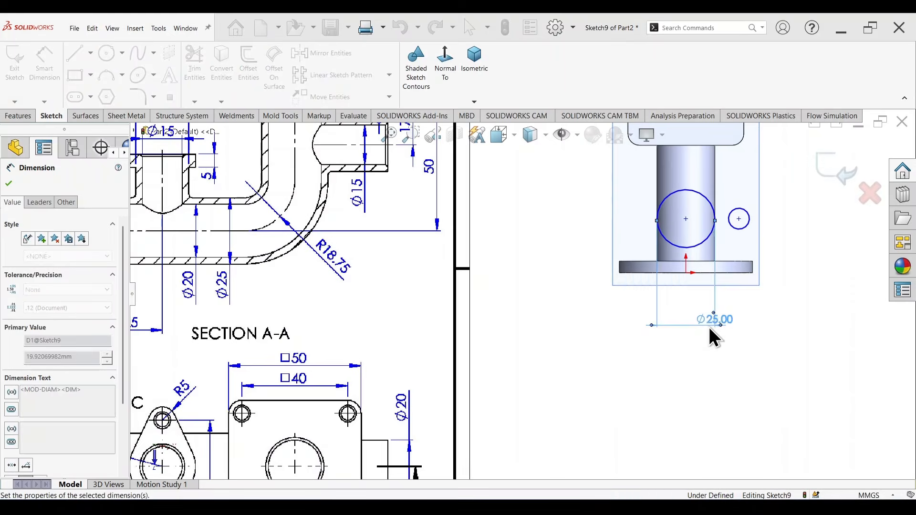
# - Check the flange's end radius on the reference drawing and set the small circle's diameter to 10 mm
pyautogui.scroll(2, 518, 410)
pyautogui.scroll(-4, 293, 403)
pyautogui.scroll(2, 289, 391)
pyautogui.scroll(-2, 394, 425)
pyautogui.scroll(-2, 415, 280)
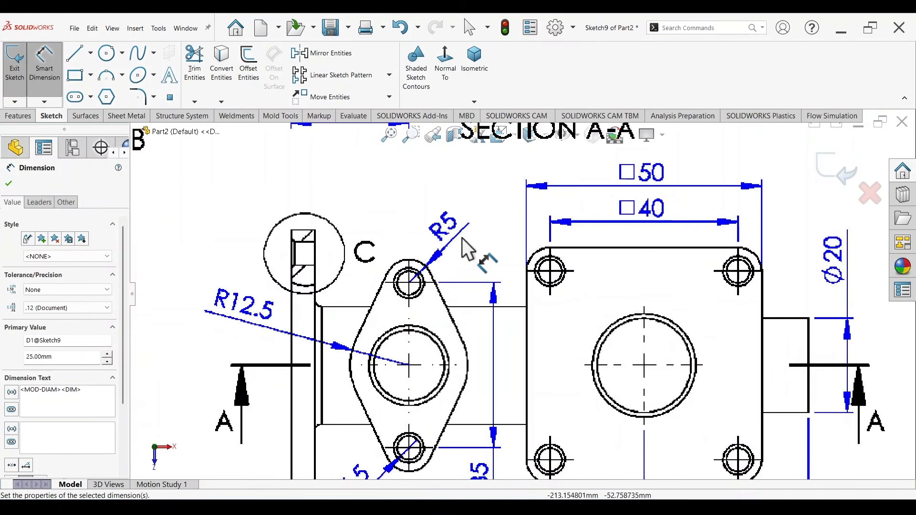
pyautogui.scroll(3, 668, 238)
pyautogui.scroll(-3, 781, 190)
pyautogui.scroll(-2, 586, 269)
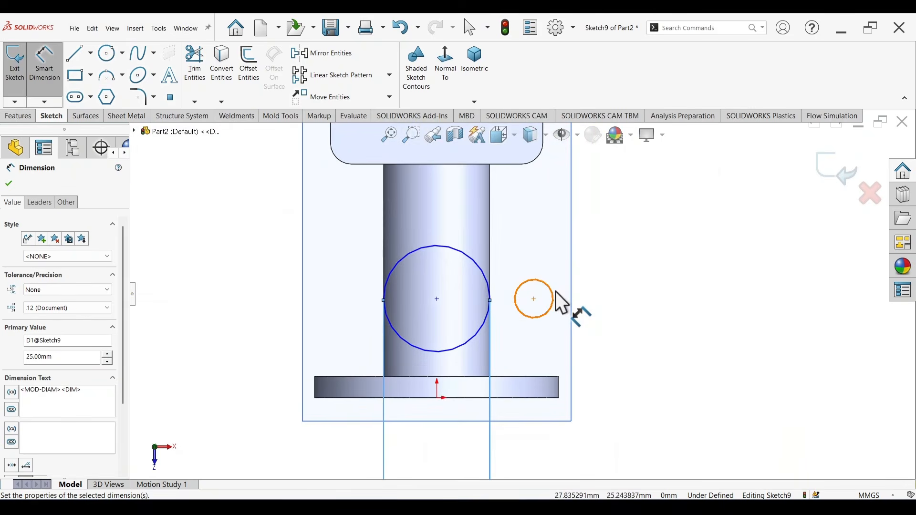
pyautogui.click(558, 300)
pyautogui.click(644, 299)
pyautogui.press('Return')
# - Check the hole spacing on the reference drawing and set the distance between the two circles' centres to 17.5 mm
pyautogui.scroll(7, 487, 392)
pyautogui.scroll(-5, 346, 377)
pyautogui.scroll(-1, 347, 382)
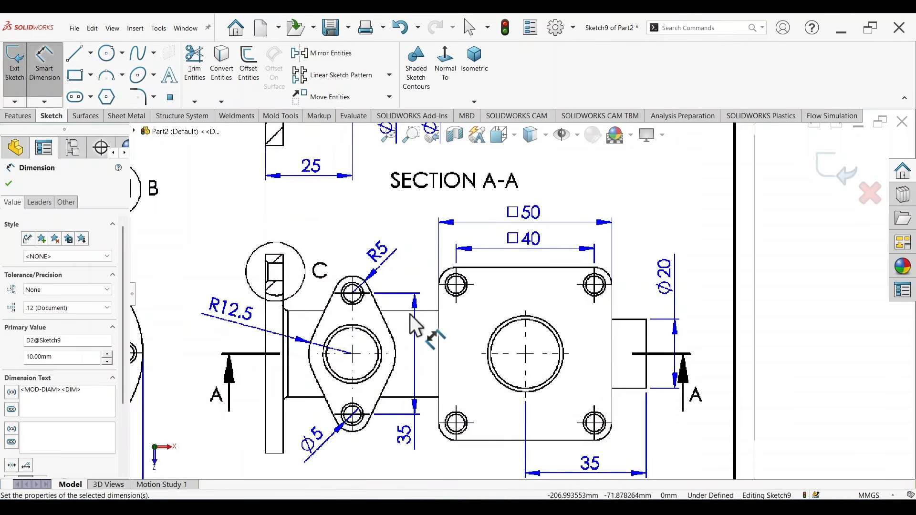
pyautogui.scroll(5, 683, 267)
pyautogui.scroll(-7, 663, 225)
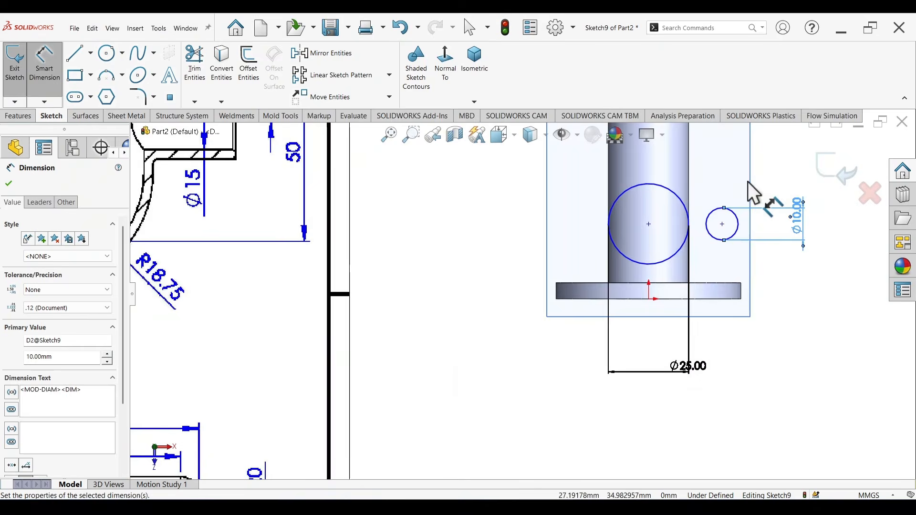
pyautogui.click(650, 225)
pyautogui.click(723, 225)
pyautogui.click(695, 170)
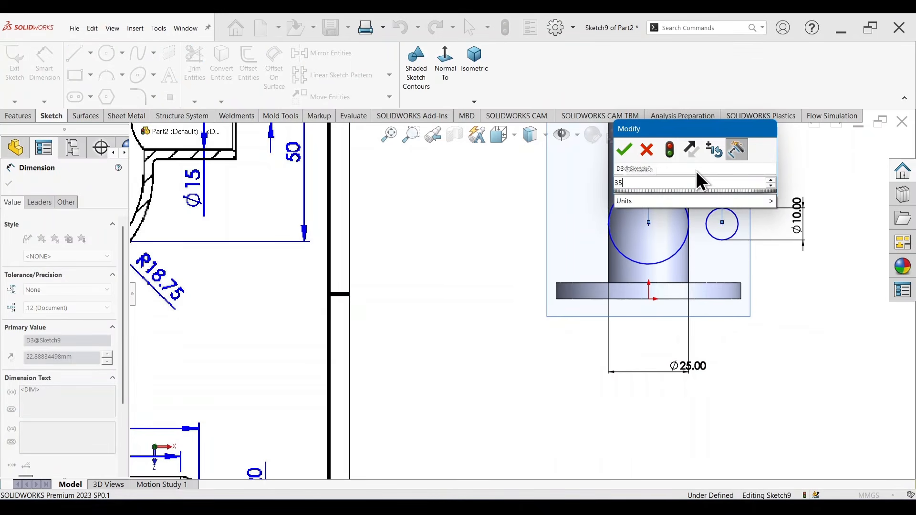
pyautogui.write('17.5')
pyautogui.press('Return')
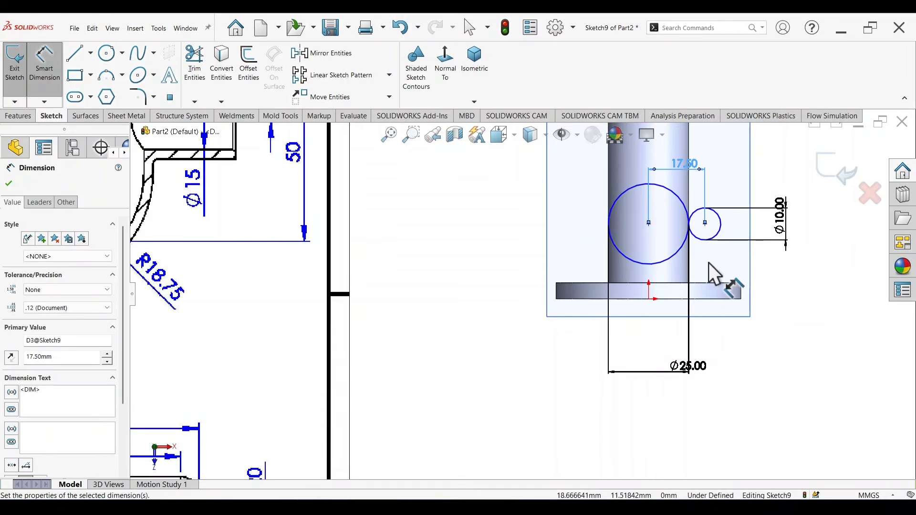
# - Draw two lines tangent to both circles, one joining their upper sides and one joining their lower sides
pyautogui.scroll(-2, 693, 242)
pyautogui.scroll(-1, 693, 242)
pyautogui.scroll(2, 693, 241)
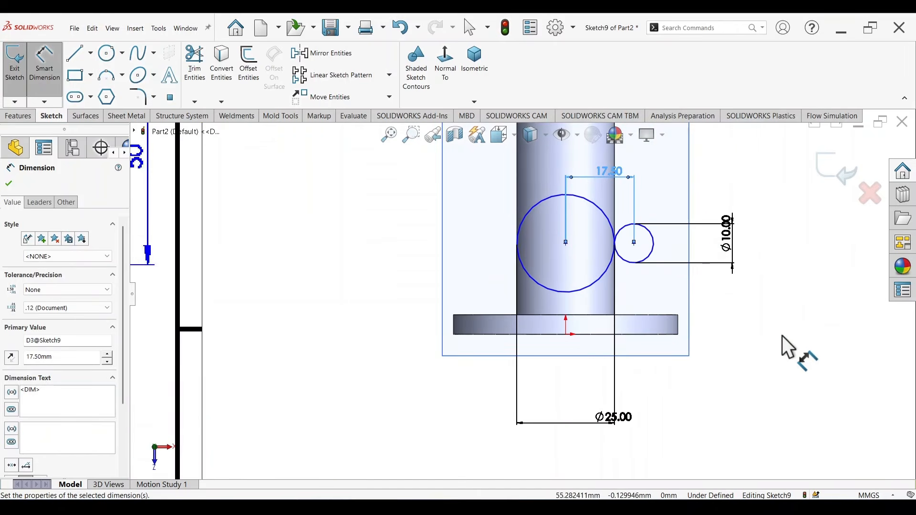
pyautogui.moveTo(826, 354)
pyautogui.mouseDown(button='right')
pyautogui.moveTo(800, 355)
pyautogui.moveTo(764, 377)
pyautogui.mouseUp(button='right')
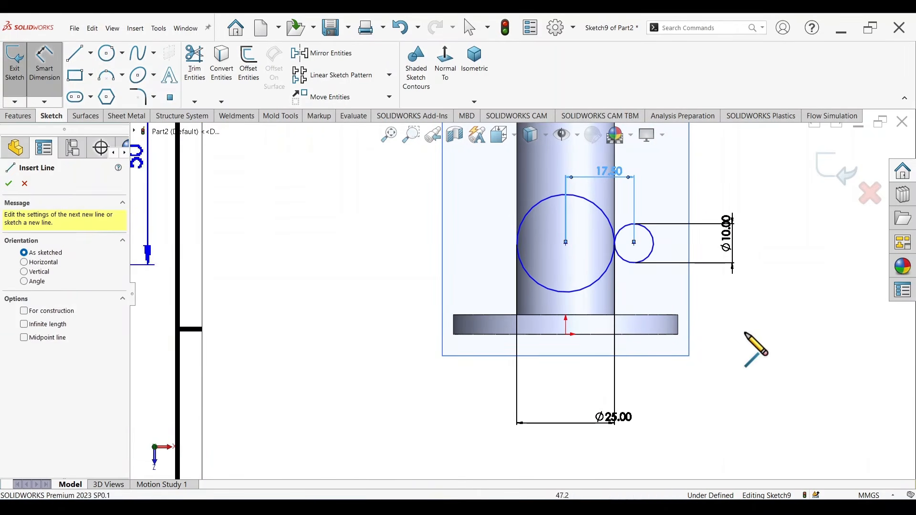
pyautogui.scroll(-2, 704, 215)
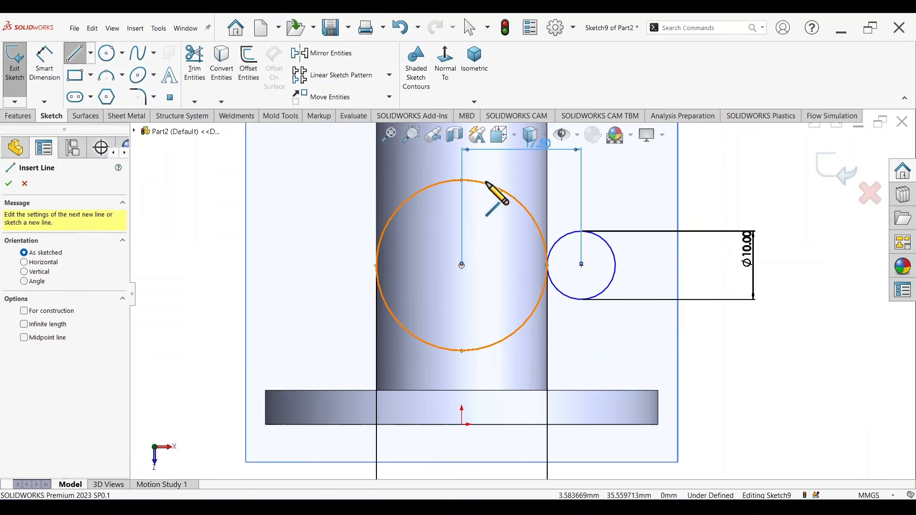
pyautogui.click(499, 188)
pyautogui.click(596, 235)
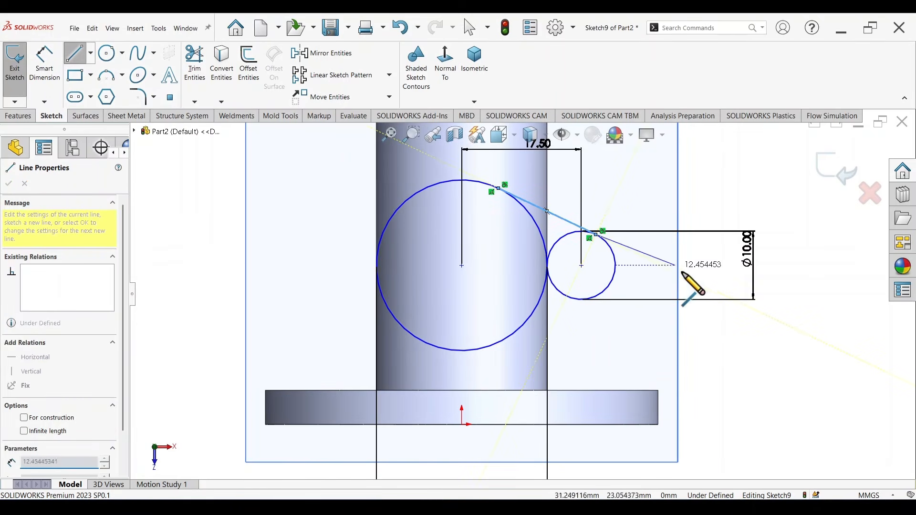
pyautogui.press('Escape')
pyautogui.press('l')
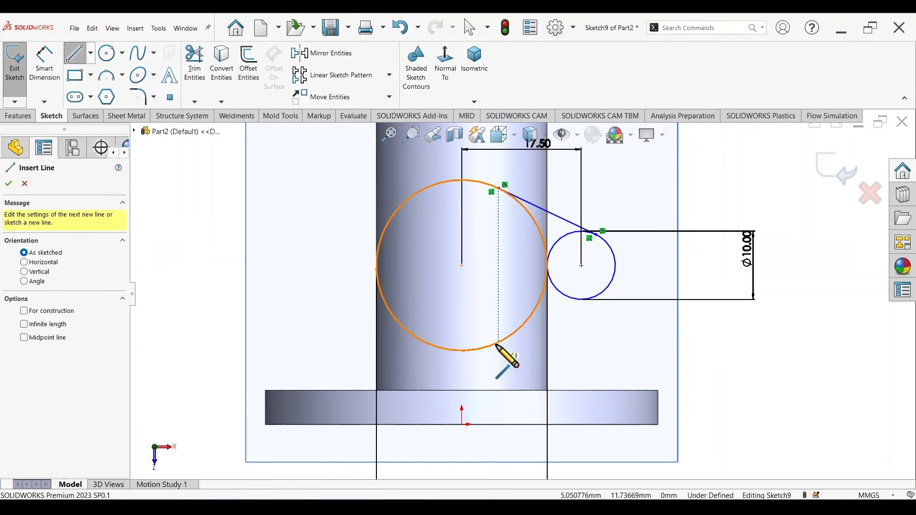
pyautogui.click(497, 345)
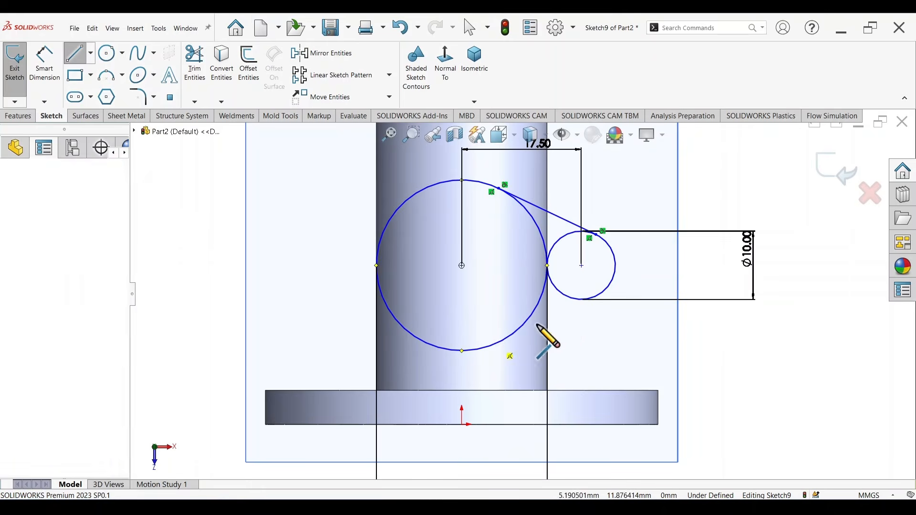
pyautogui.click(598, 297)
pyautogui.press('Escape')
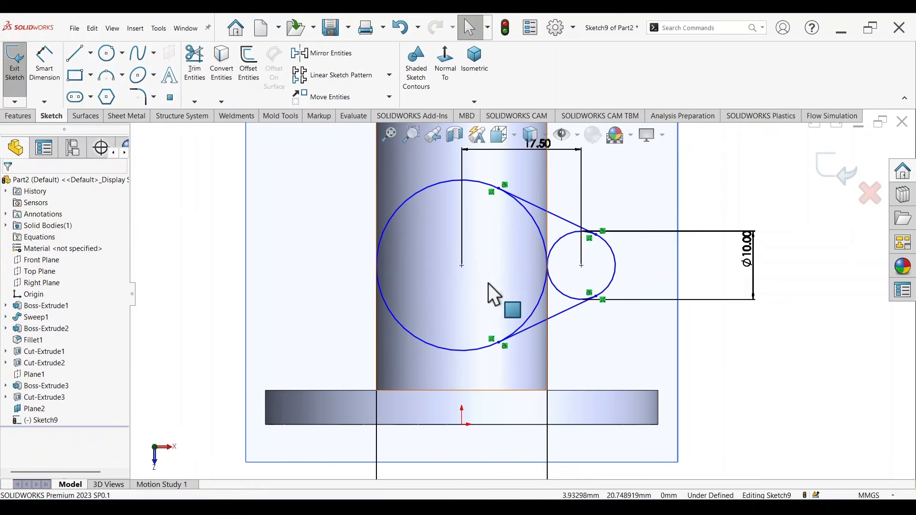
# - Add a vertical relation between the large circle's centre and the origin
pyautogui.click(463, 268)
pyautogui.keyDown('ctrl'); pyautogui.click(463, 425); pyautogui.keyUp('ctrl')
pyautogui.click(757, 368)
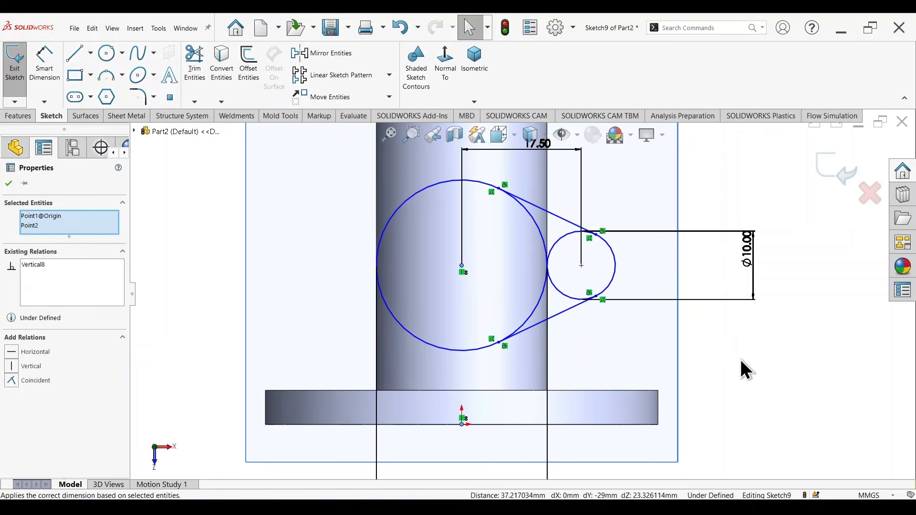
# - Check the branch position in section A-A and set the large circle's centre 25 mm from the round flange's outer edge
pyautogui.scroll(7, 740, 355)
pyautogui.scroll(3, 267, 381)
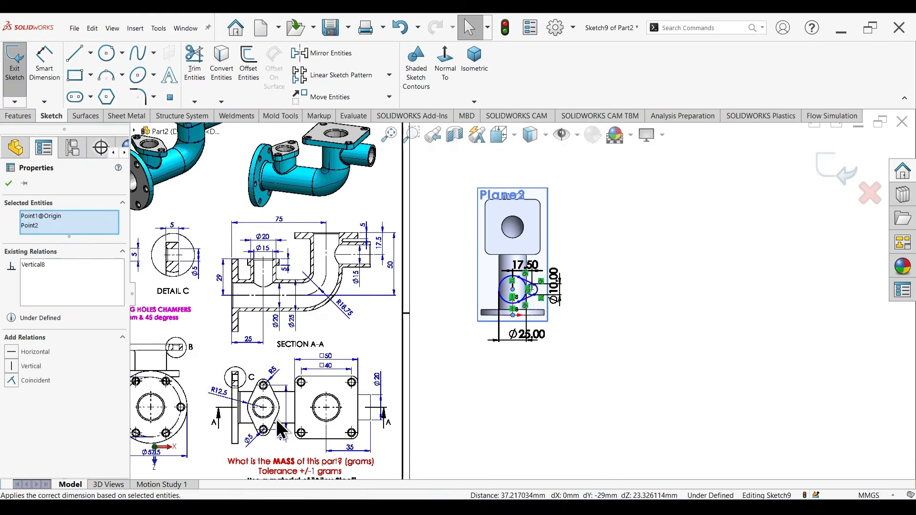
pyautogui.scroll(-4, 290, 408)
pyautogui.scroll(3, 339, 278)
pyautogui.scroll(-4, 416, 181)
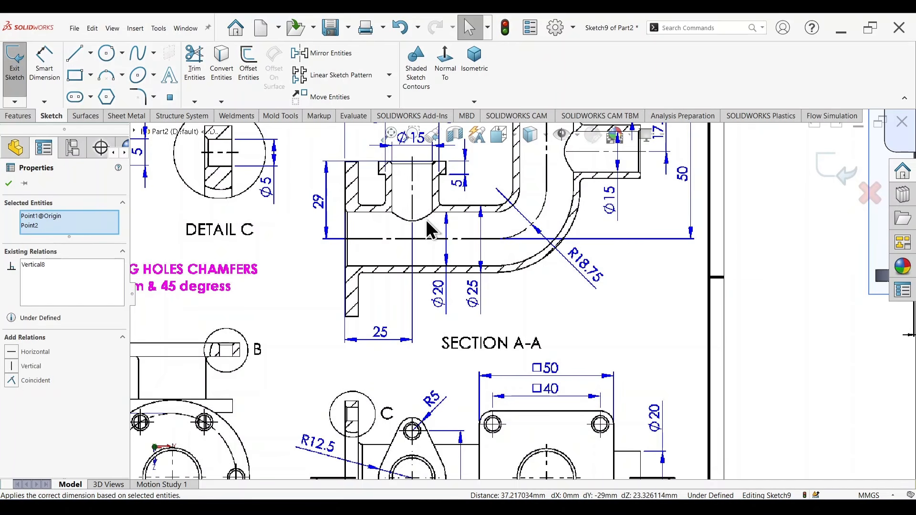
pyautogui.scroll(3, 723, 287)
pyautogui.scroll(-5, 624, 307)
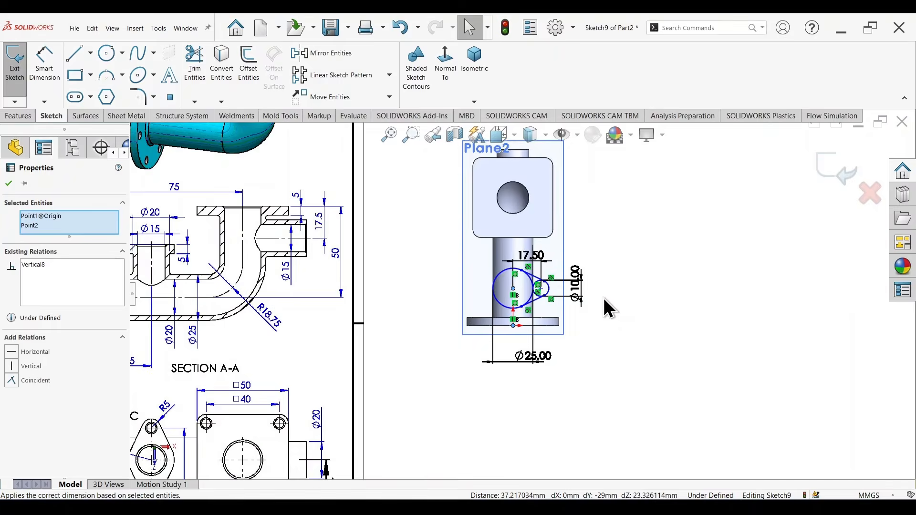
pyautogui.moveTo(760, 402); pyautogui.dragTo(750, 263, button='right')
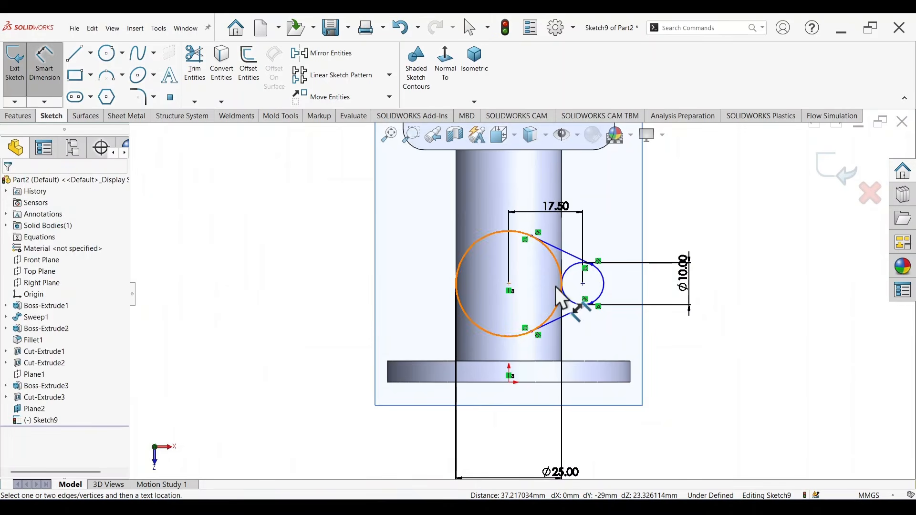
pyautogui.click(509, 285)
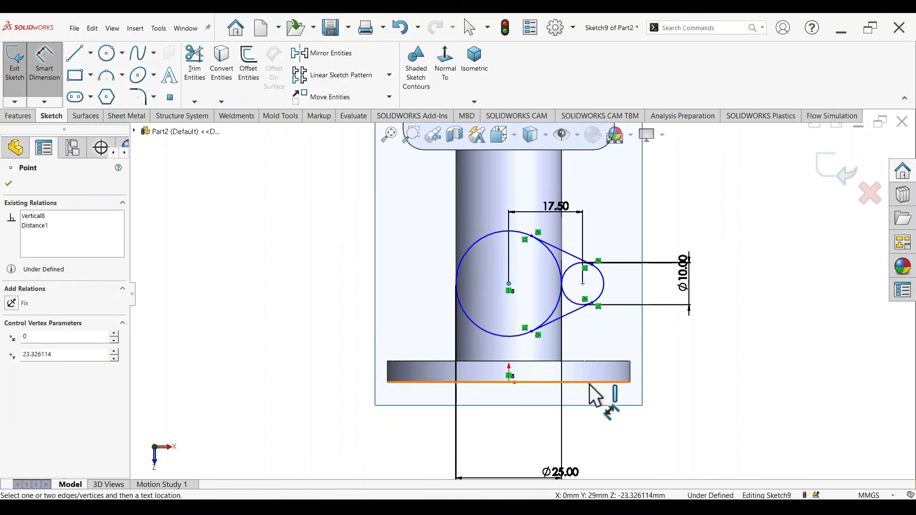
pyautogui.click(557, 379)
pyautogui.click(338, 329)
pyautogui.write('25')
pyautogui.press('Return')
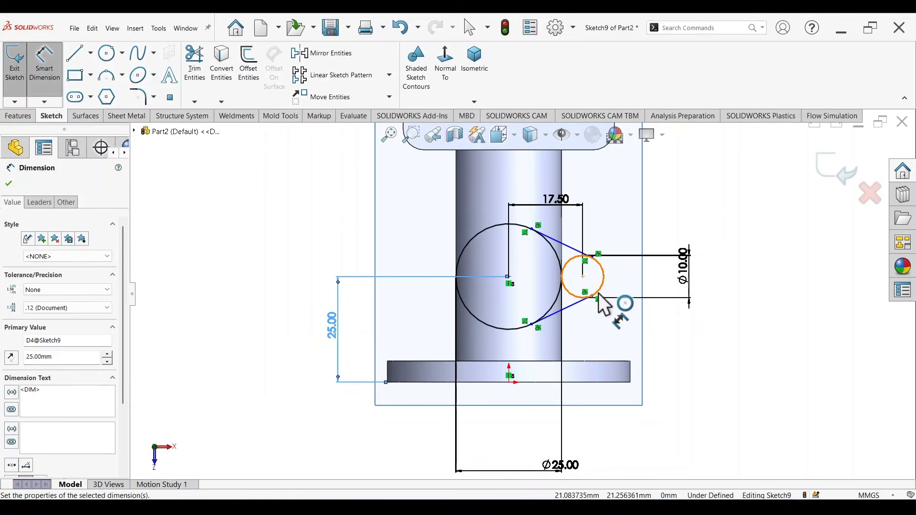
# - Add a horizontal relation between the centres of the small and large circles
pyautogui.press('Escape')
pyautogui.click(583, 278)
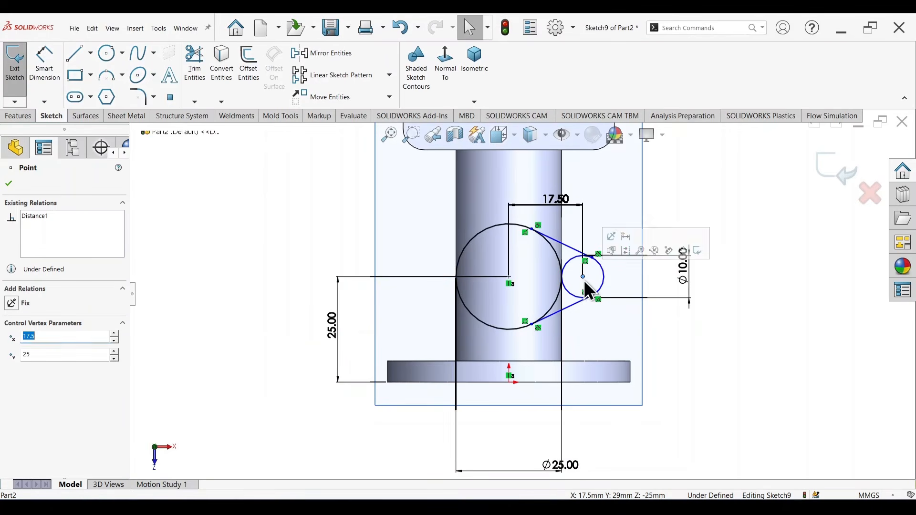
pyautogui.keyDown('ctrl'); pyautogui.click(510, 278); pyautogui.keyUp('ctrl')
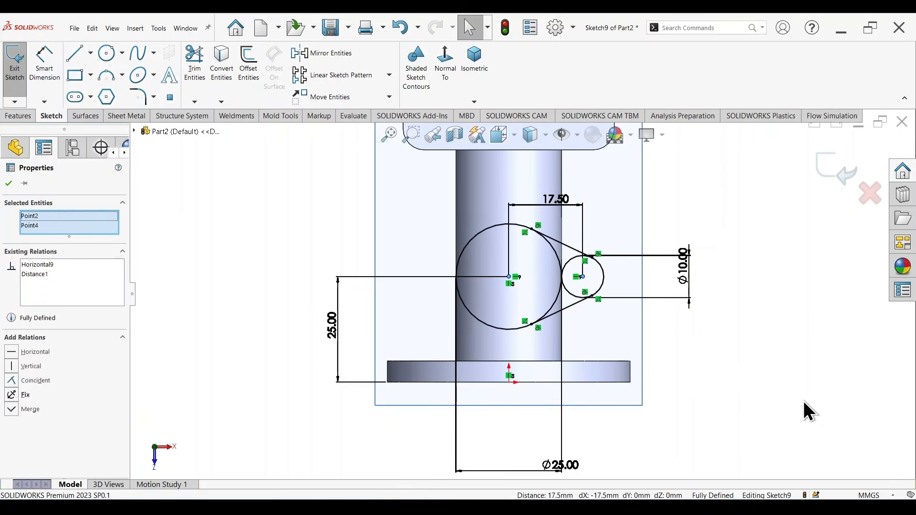
# - Draw a short vertical construction line upward from the large circle's centre
pyautogui.moveTo(818, 402); pyautogui.dragTo(783, 376, button='right')
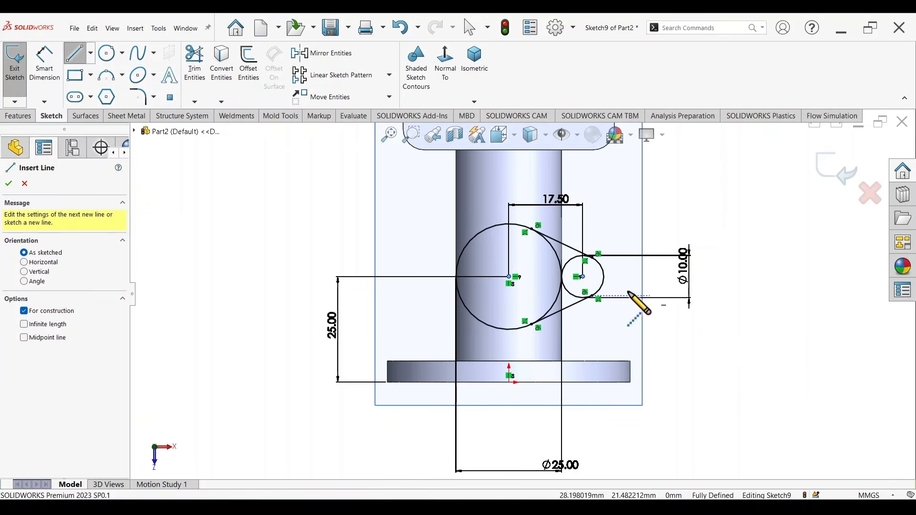
pyautogui.click(509, 277)
pyautogui.click(509, 240)
pyautogui.press('Escape')
# - Mirror the small circle and both tangent lines about the vertical construction line
pyautogui.scroll(-3, 576, 266)
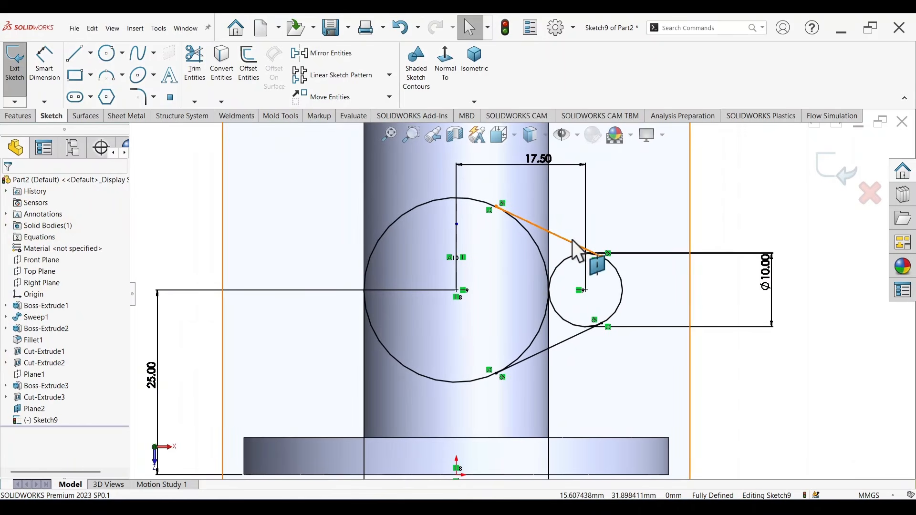
pyautogui.click(577, 250)
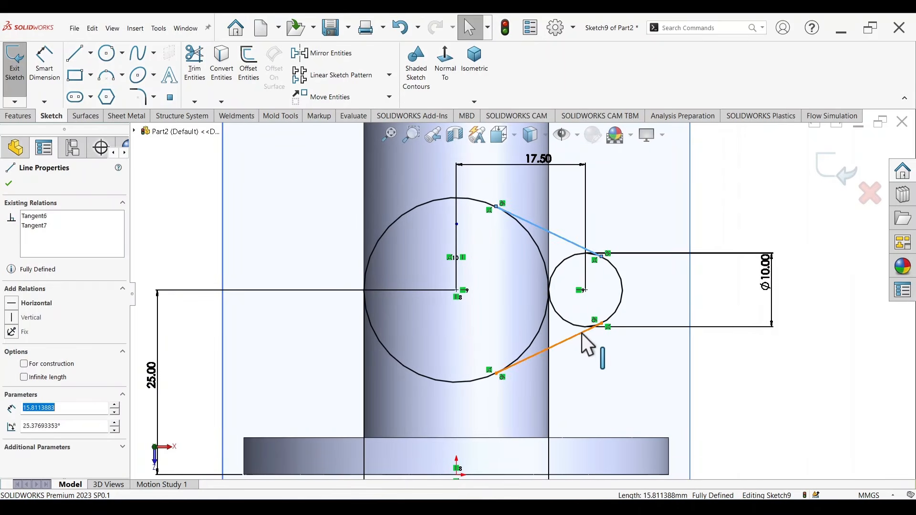
pyautogui.keyDown('ctrl'); pyautogui.click(582, 333); pyautogui.keyUp('ctrl')
pyautogui.keyDown('ctrl'); pyautogui.click(571, 322); pyautogui.keyUp('ctrl')
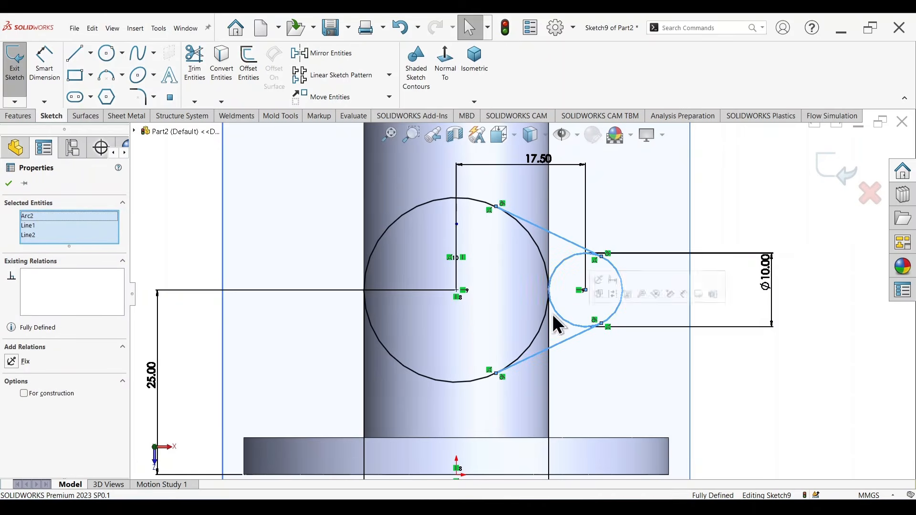
pyautogui.keyDown('ctrl'); pyautogui.click(457, 241); pyautogui.keyUp('ctrl')
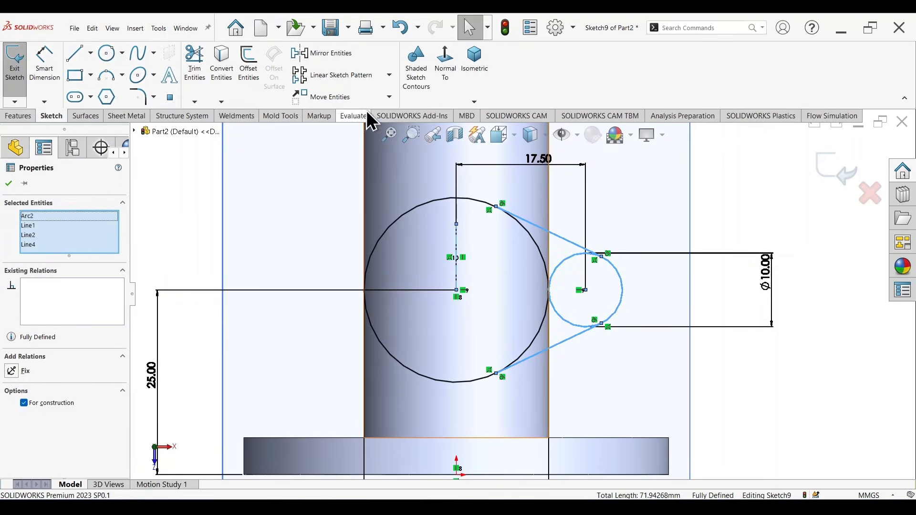
pyautogui.click(336, 57)
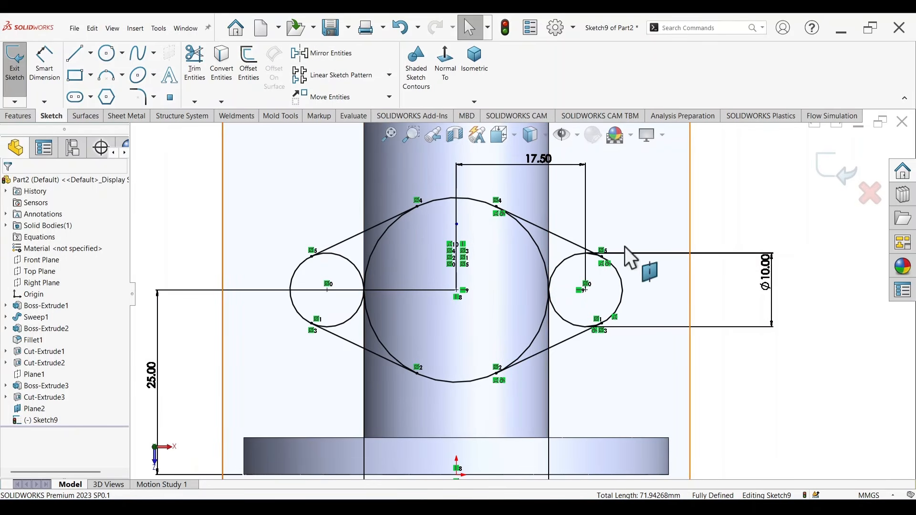
# - Trim the inner arcs of the three circles so only the outer outline of the two-hole flange remains
pyautogui.scroll(3, 525, 315)
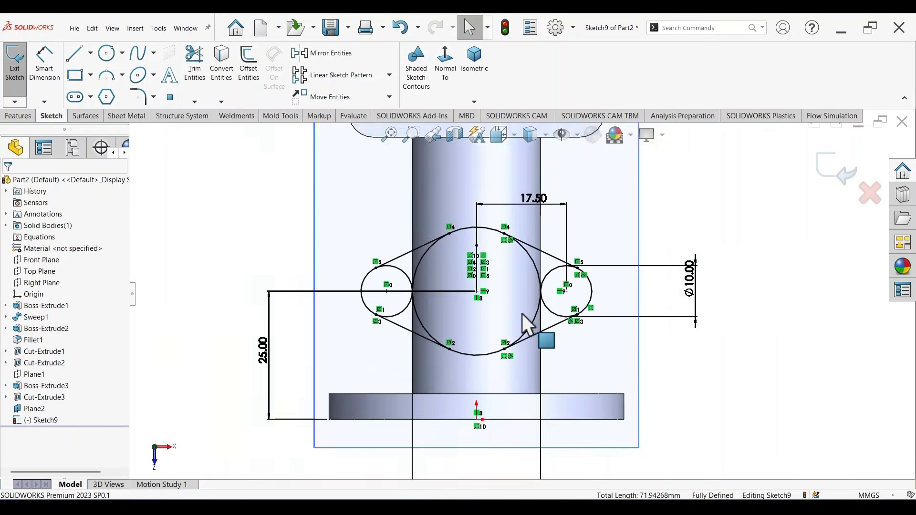
pyautogui.moveTo(782, 353)
pyautogui.mouseDown(button='right')
pyautogui.moveTo(778, 341)
pyautogui.moveTo(737, 360)
pyautogui.mouseUp(button='right')
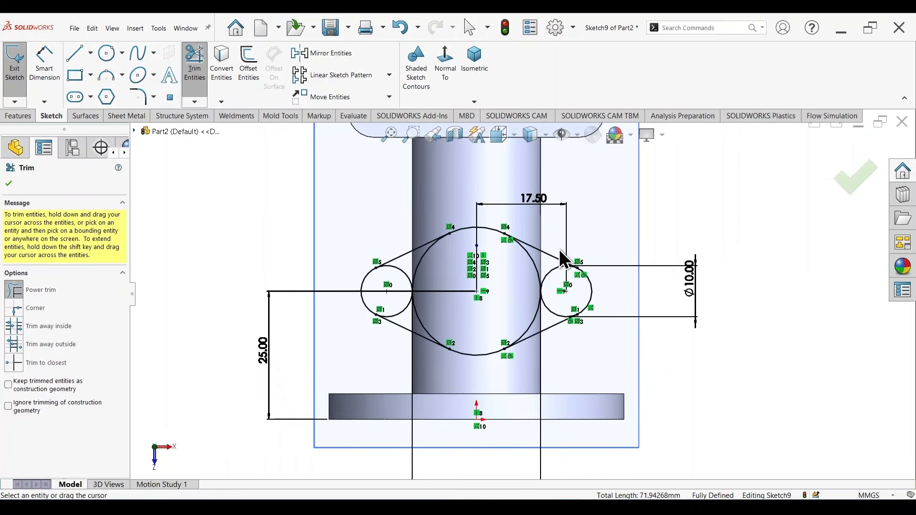
pyautogui.scroll(-2, 558, 289)
pyautogui.moveTo(523, 271)
pyautogui.mouseDown()
pyautogui.moveTo(536, 305)
pyautogui.moveTo(480, 296)
pyautogui.moveTo(366, 256)
pyautogui.mouseUp()
pyautogui.moveTo(357, 330); pyautogui.dragTo(361, 331)
pyautogui.scroll(5, 530, 307)
pyautogui.scroll(-2, 518, 300)
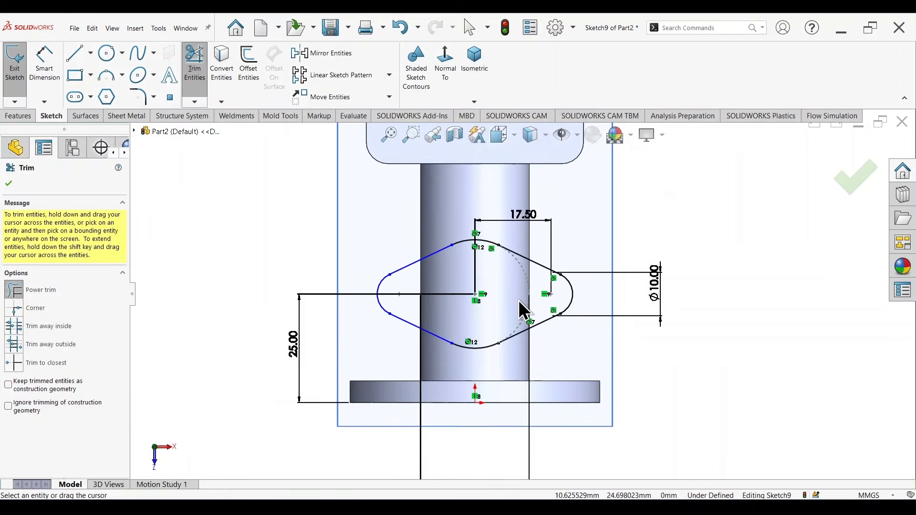
pyautogui.press('Escape')
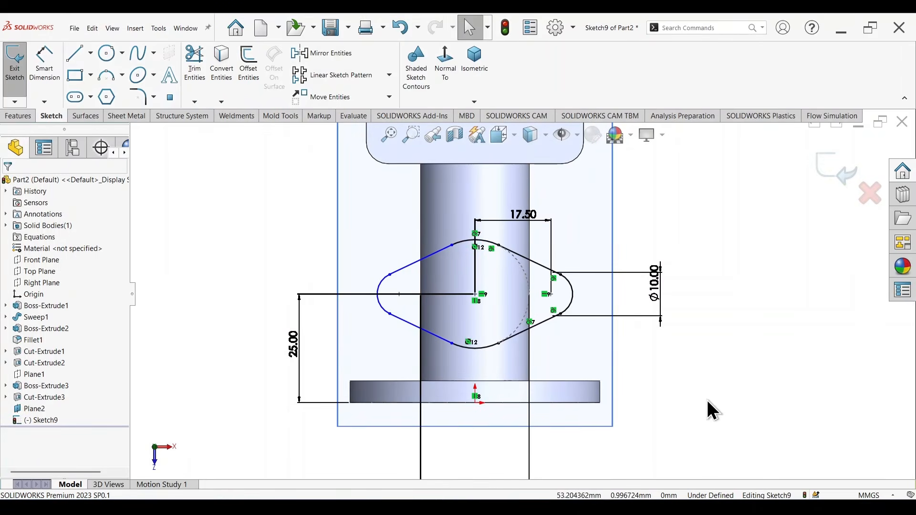
# - Set up a boss extrusion of the flange outline with a blind depth of 5 mm
pyautogui.press('s')
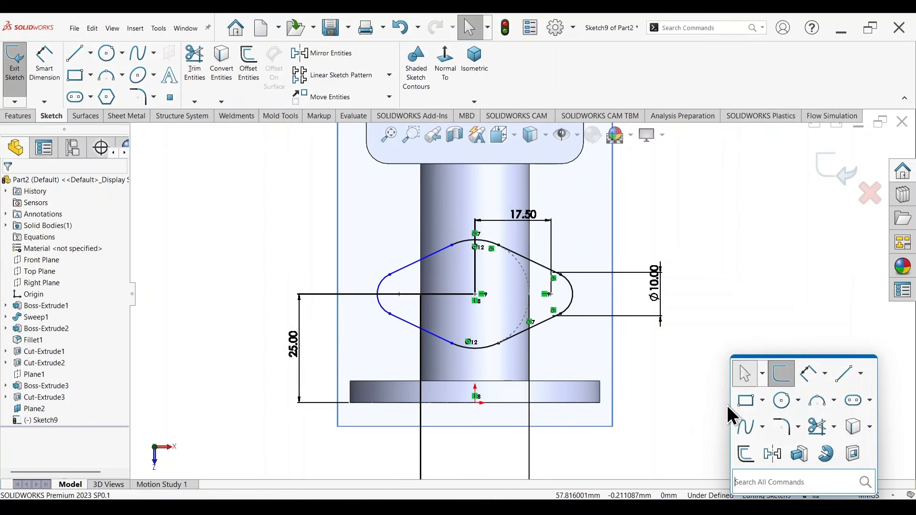
pyautogui.click(799, 452)
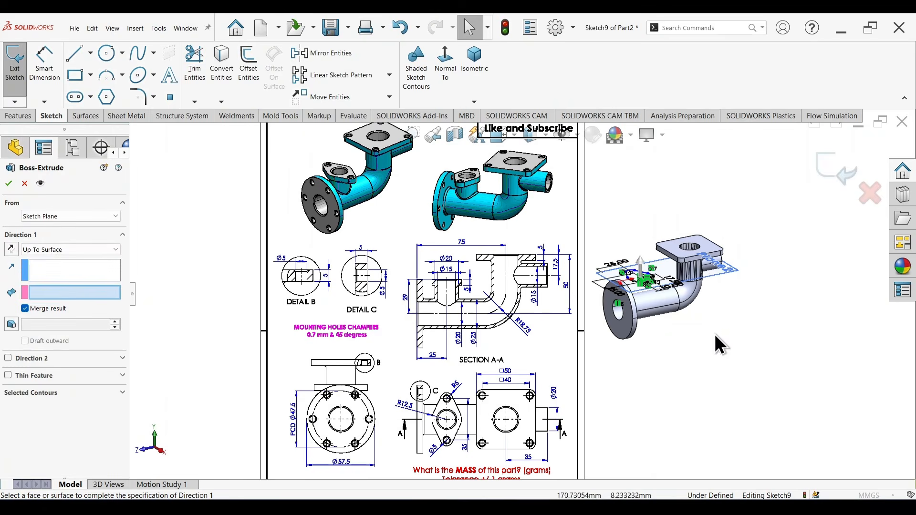
pyautogui.scroll(-5, 610, 297)
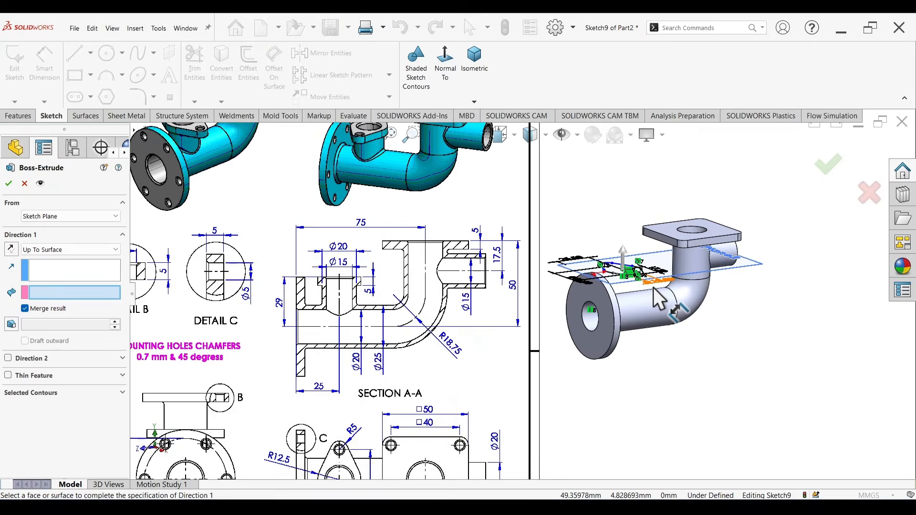
pyautogui.rightClick(765, 398)
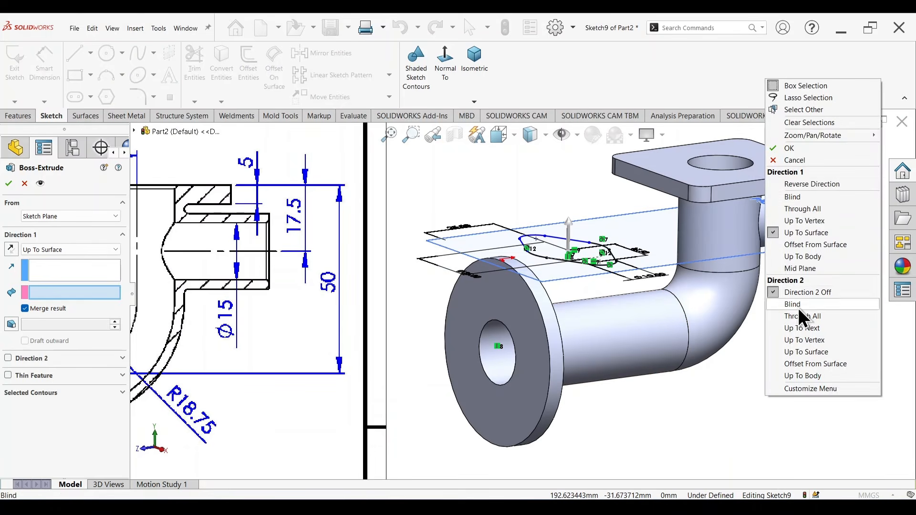
pyautogui.click(792, 197)
pyautogui.moveTo(814, 290); pyautogui.dragTo(789, 350, button='middle')
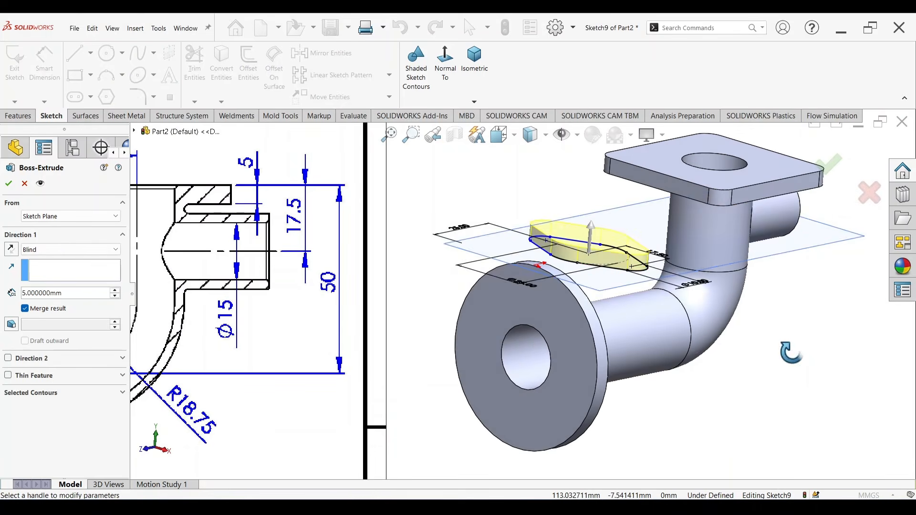
# - Check section A-A, reverse the flange extrusion so it goes down toward the pipe, and finish it
pyautogui.scroll(3, 795, 357)
pyautogui.scroll(-2, 471, 303)
pyautogui.scroll(2, 474, 311)
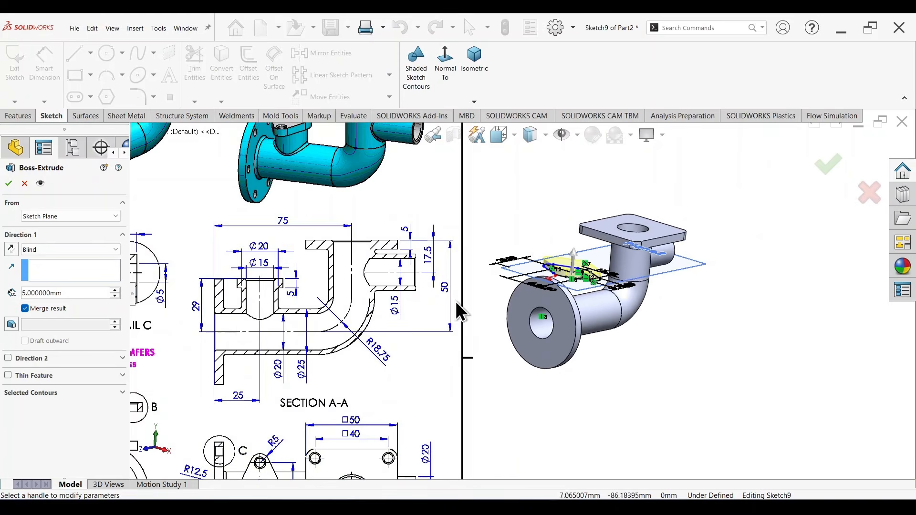
pyautogui.scroll(-2, 248, 313)
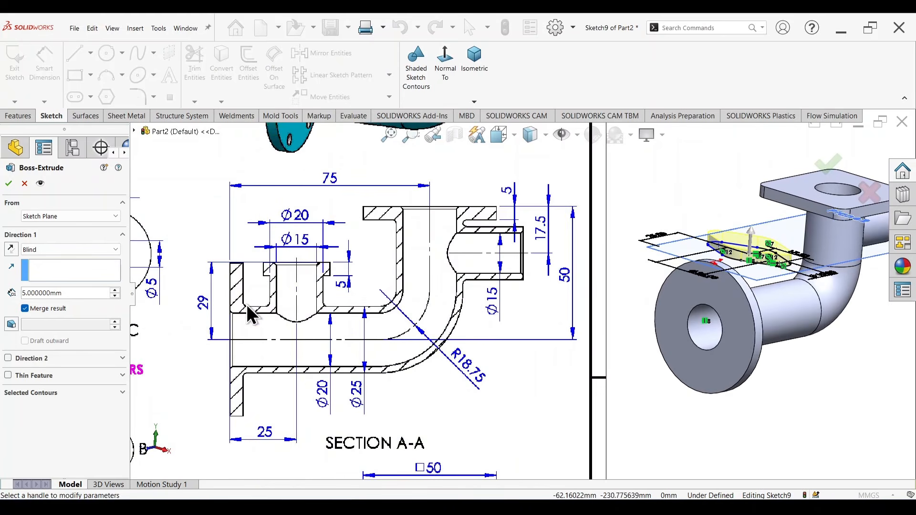
pyautogui.click(11, 250)
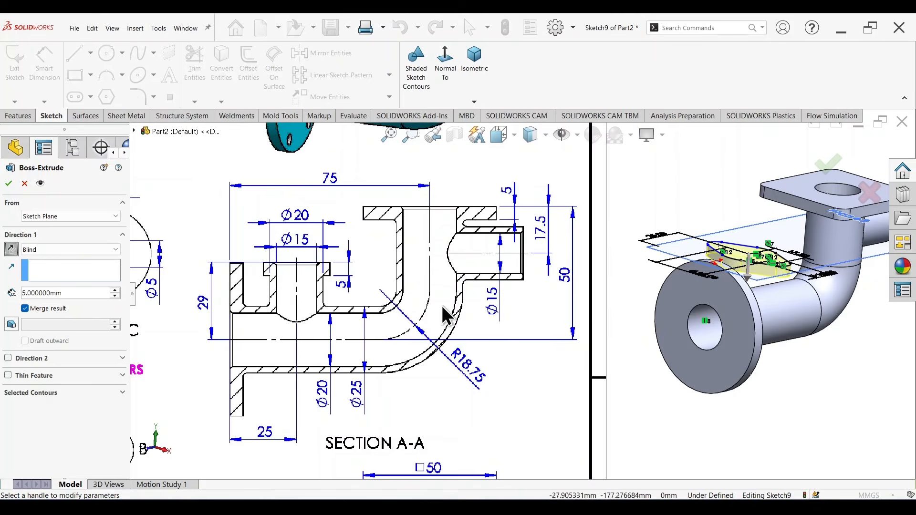
pyautogui.scroll(-3, 762, 272)
pyautogui.moveTo(805, 366)
pyautogui.mouseDown(button='middle')
pyautogui.moveTo(681, 372)
pyautogui.moveTo(781, 337)
pyautogui.mouseUp(button='middle')
pyautogui.click(830, 176)
pyautogui.moveTo(814, 382); pyautogui.dragTo(773, 195, button='middle')
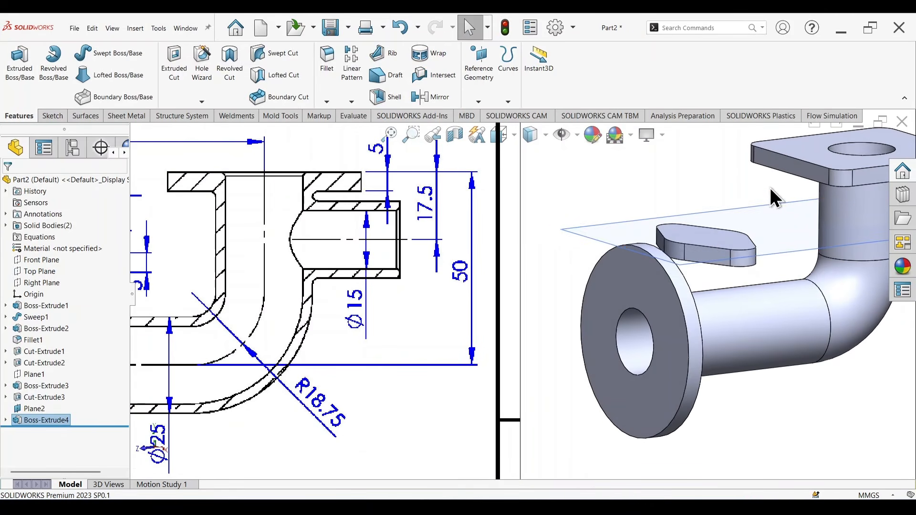
# - Hide the plane at the small flange and open a sketch on the flange's underside
pyautogui.rightClick(768, 204)
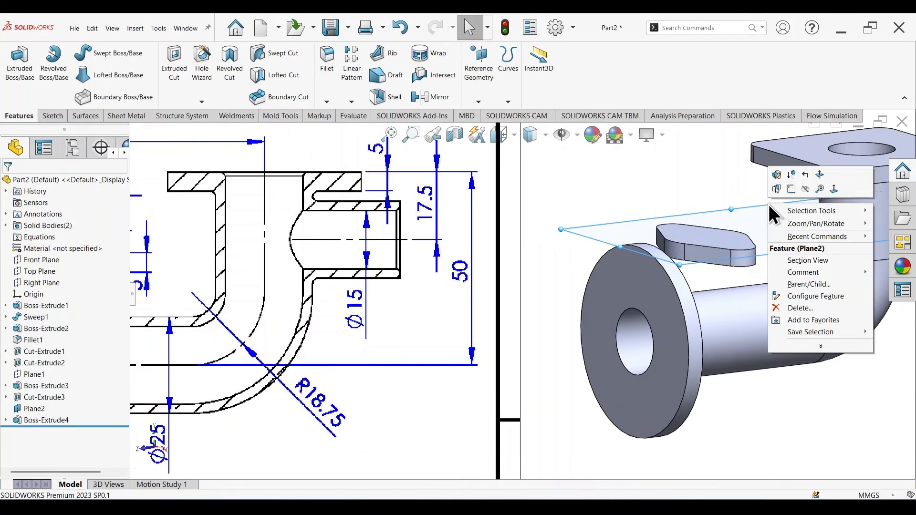
pyautogui.click(806, 188)
pyautogui.moveTo(769, 269); pyautogui.dragTo(742, 265, button='middle')
pyautogui.moveTo(716, 363); pyautogui.dragTo(659, 315, button='middle')
pyautogui.moveTo(657, 276); pyautogui.dragTo(644, 193, button='middle')
pyautogui.scroll(-6, 638, 259)
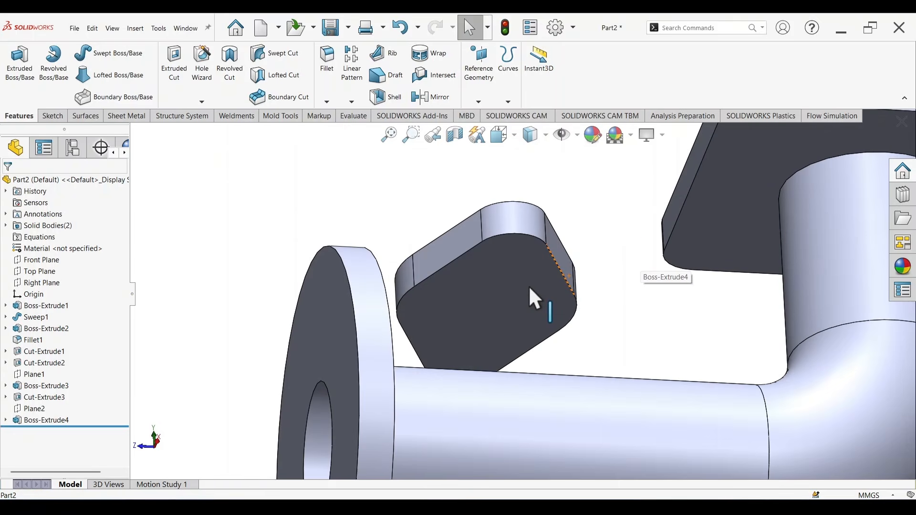
pyautogui.click(530, 287)
pyautogui.click(576, 260)
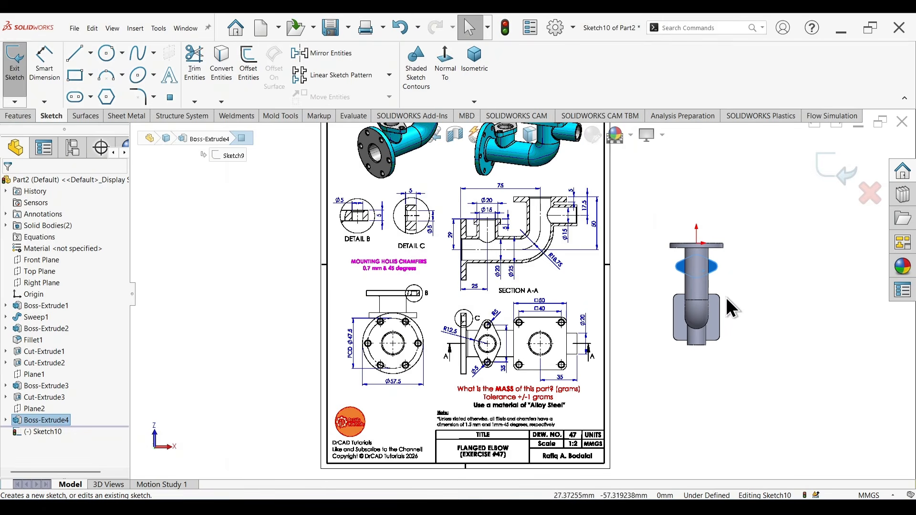
# - Draw a circle of about 6.3 mm radius at the centre of the small flange's underside
pyautogui.moveTo(747, 294); pyautogui.dragTo(811, 292, button='right')
pyautogui.scroll(-7, 763, 265)
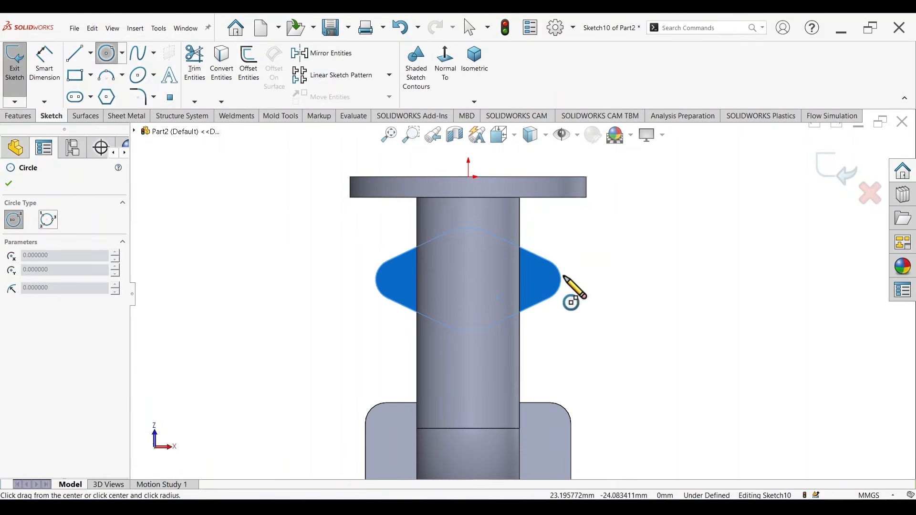
pyautogui.scroll(-3, 476, 230)
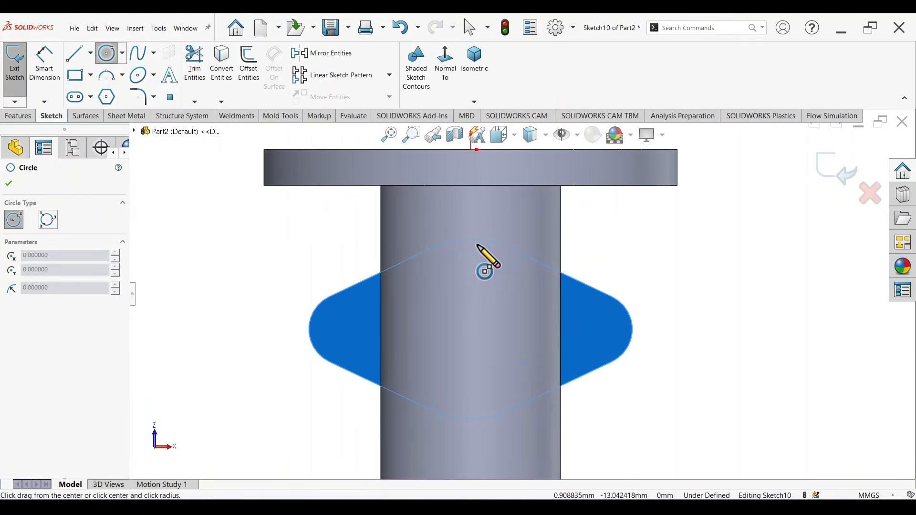
pyautogui.moveTo(659, 315); pyautogui.dragTo(636, 277, button='middle')
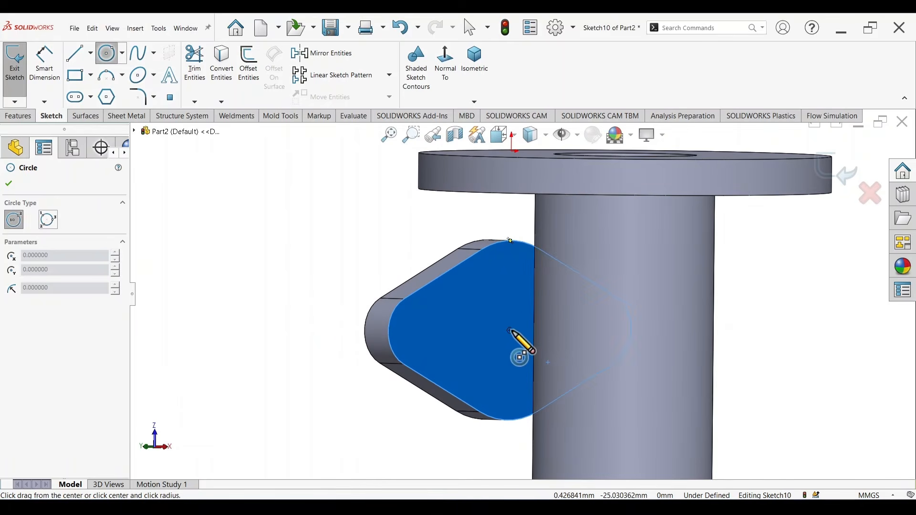
pyautogui.click(510, 331)
pyautogui.click(541, 378)
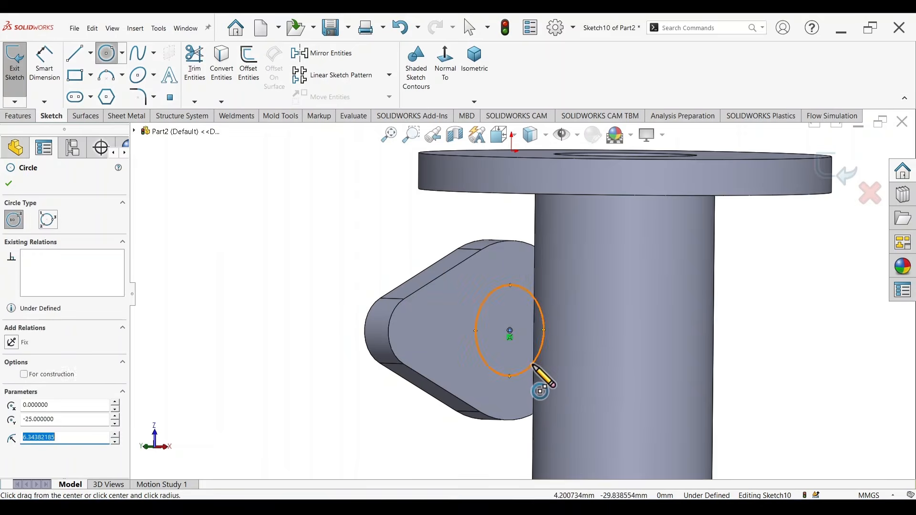
# - Check the branch diameters in section A-A and dimension the circle to a 20 mm diameter
pyautogui.click(451, 73)
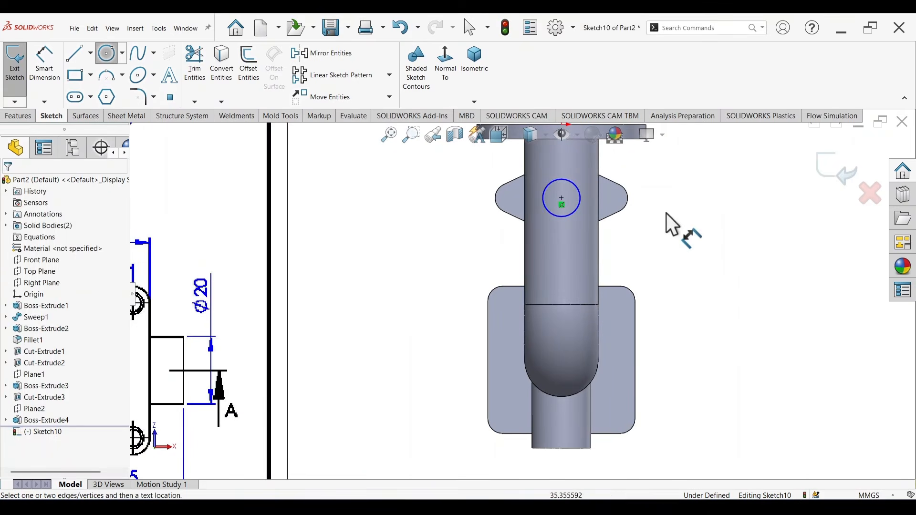
pyautogui.scroll(6, 399, 284)
pyautogui.scroll(-1, 324, 202)
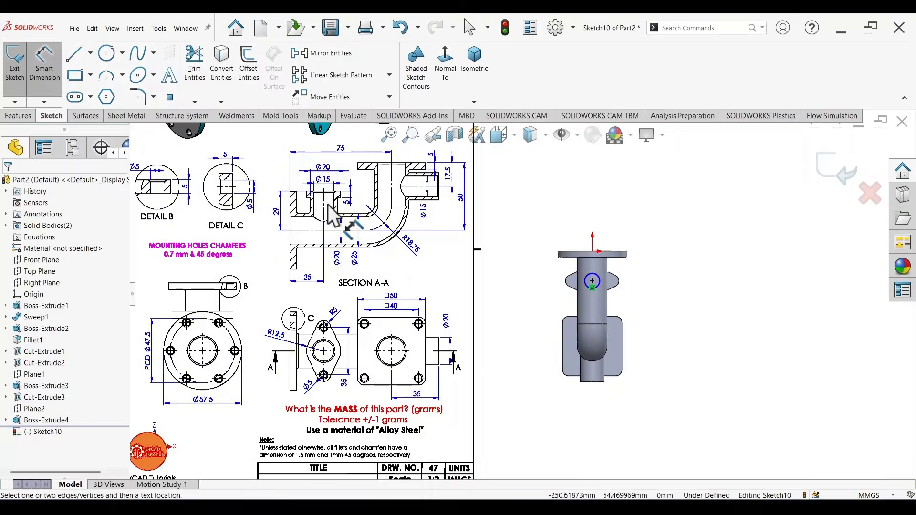
pyautogui.scroll(-5, 326, 203)
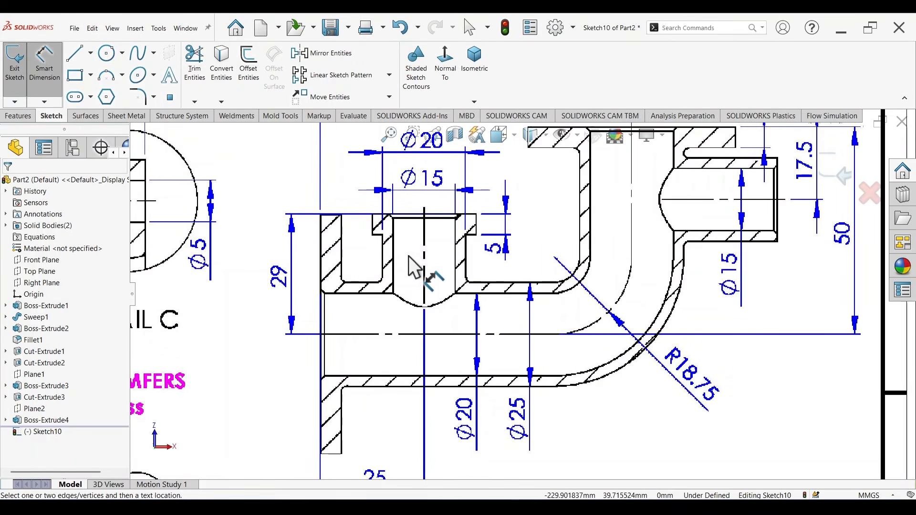
pyautogui.scroll(10, 458, 224)
pyautogui.scroll(-10, 642, 332)
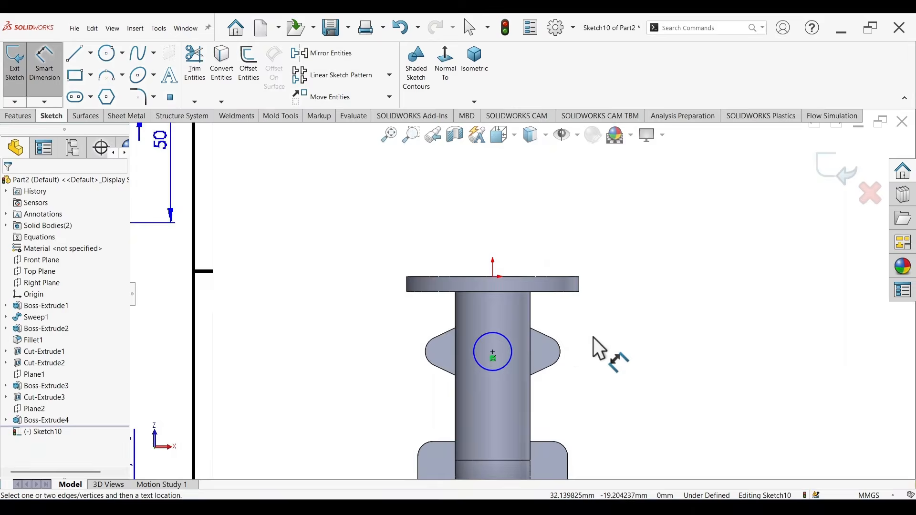
pyautogui.click(511, 352)
pyautogui.click(588, 313)
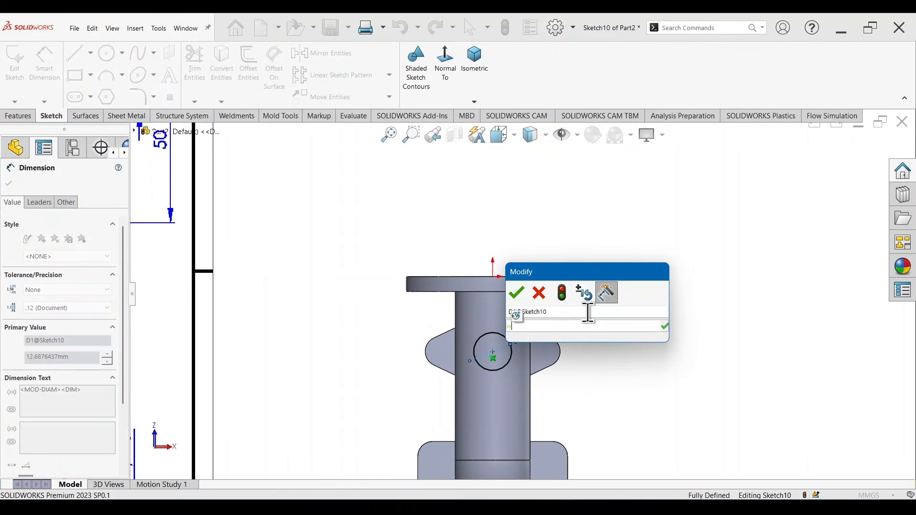
pyautogui.write('20')
pyautogui.press('Return')
# - Extrude the circle as a boss up to the outer surface of the horizontal pipe
pyautogui.moveTo(588, 313); pyautogui.dragTo(730, 331, button='middle')
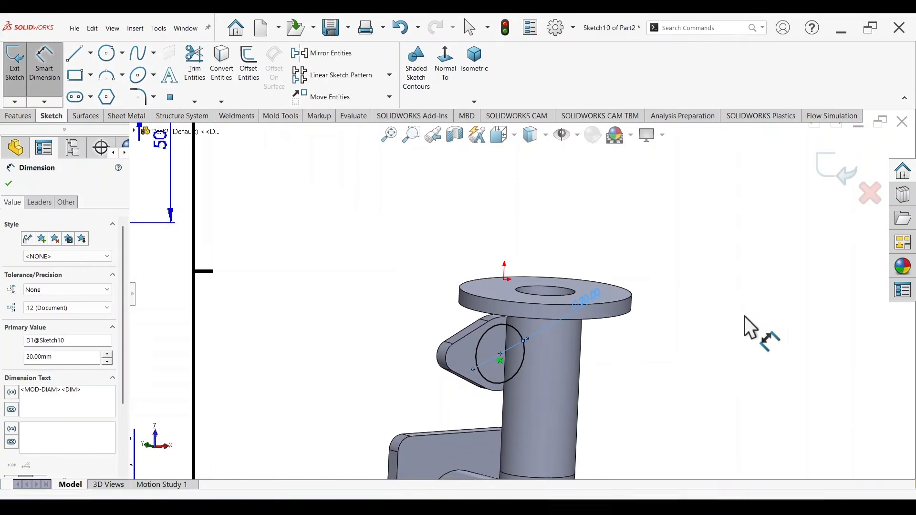
pyautogui.scroll(2, 709, 333)
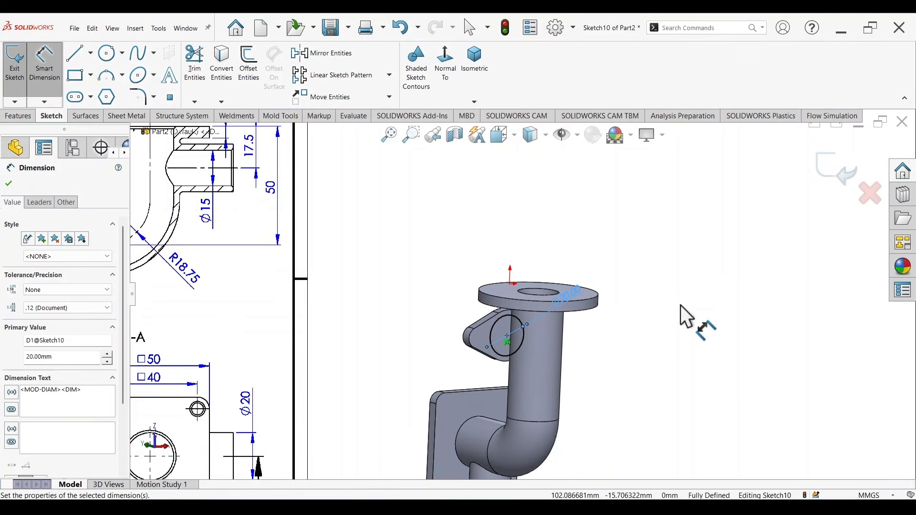
pyautogui.press('s')
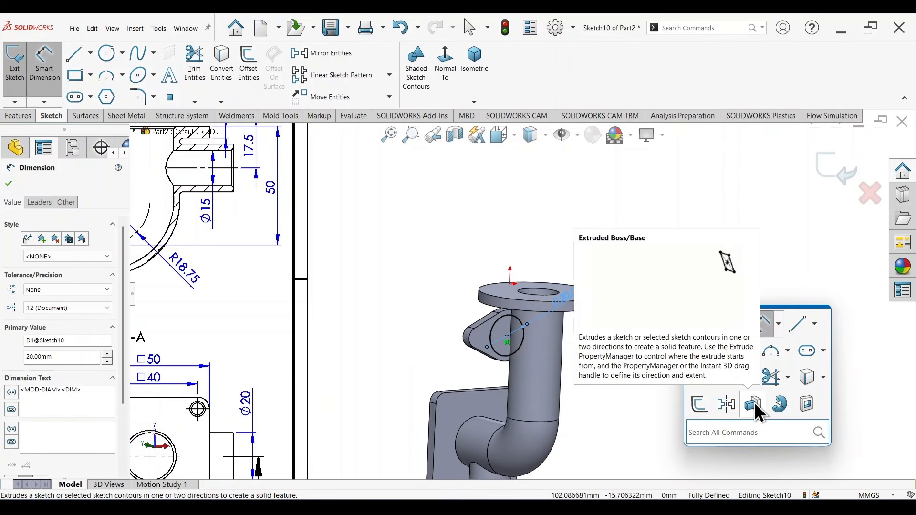
pyautogui.click(754, 402)
pyautogui.rightClick(701, 334)
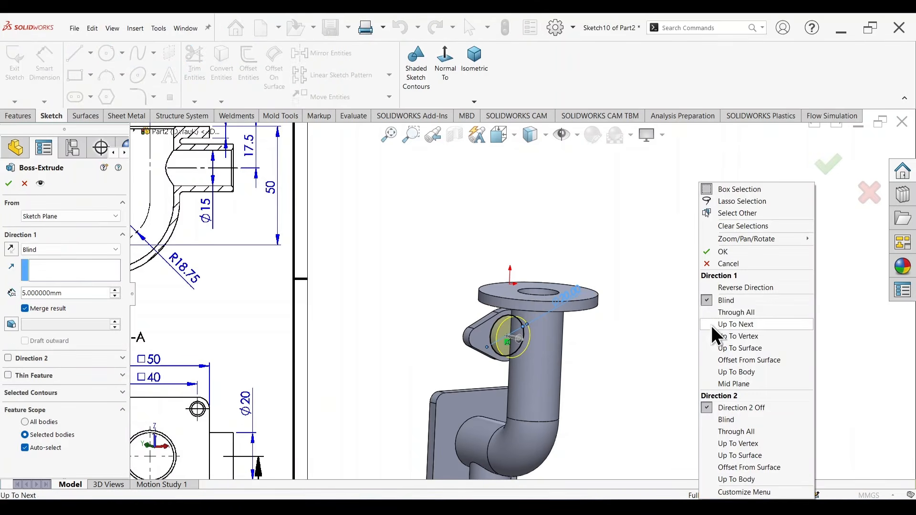
pyautogui.click(747, 351)
pyautogui.moveTo(708, 354); pyautogui.dragTo(798, 320, button='middle')
pyautogui.click(568, 348)
pyautogui.moveTo(705, 340); pyautogui.dragTo(831, 176, button='middle')
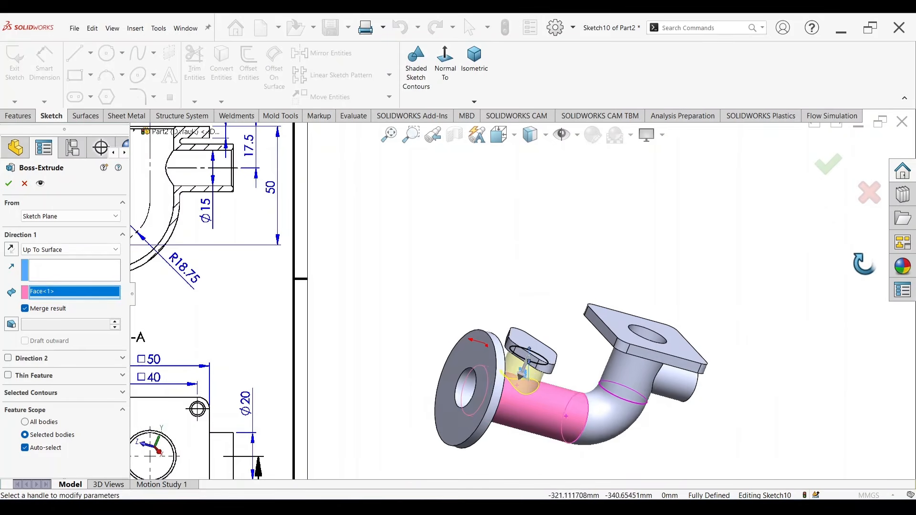
pyautogui.click(829, 166)
# - Sketch a circle of about 7.2 mm radius at the centre of the small flange's upper face
pyautogui.moveTo(829, 321); pyautogui.dragTo(729, 353, button='middle')
pyautogui.scroll(5, 542, 393)
pyautogui.scroll(-10, 527, 324)
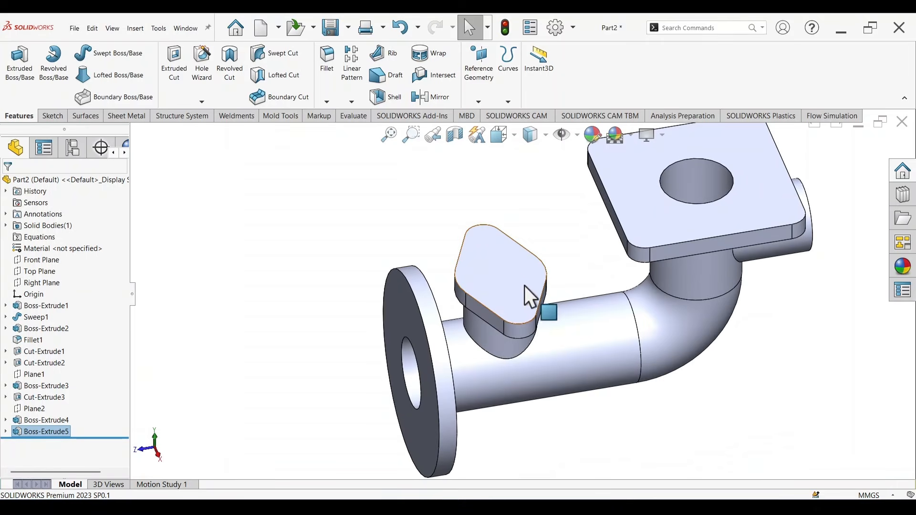
pyautogui.click(508, 268)
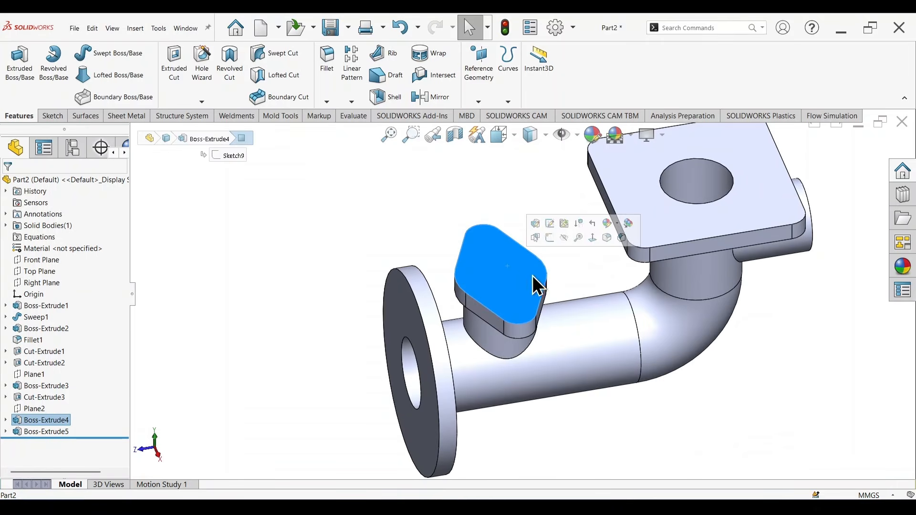
pyautogui.click(551, 239)
pyautogui.moveTo(677, 409); pyautogui.dragTo(758, 407, button='right')
pyautogui.scroll(-4, 659, 288)
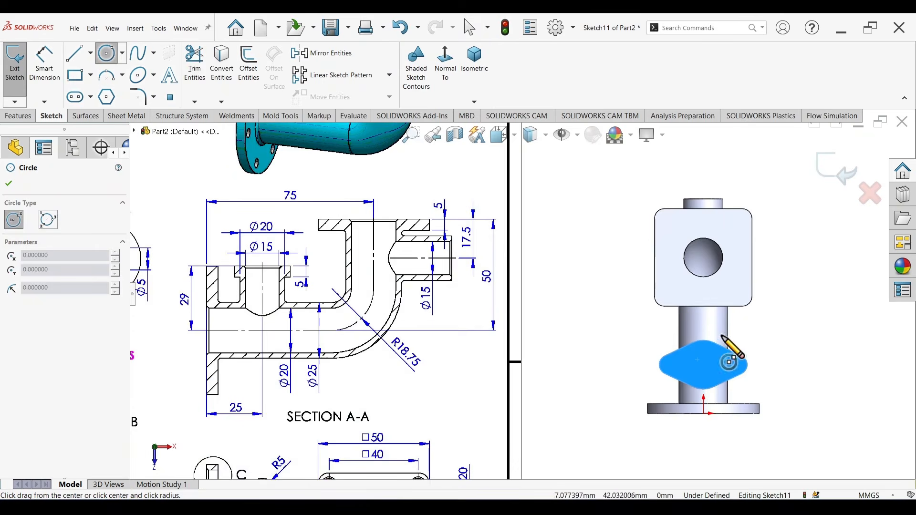
pyautogui.scroll(2, 737, 368)
pyautogui.scroll(-4, 663, 371)
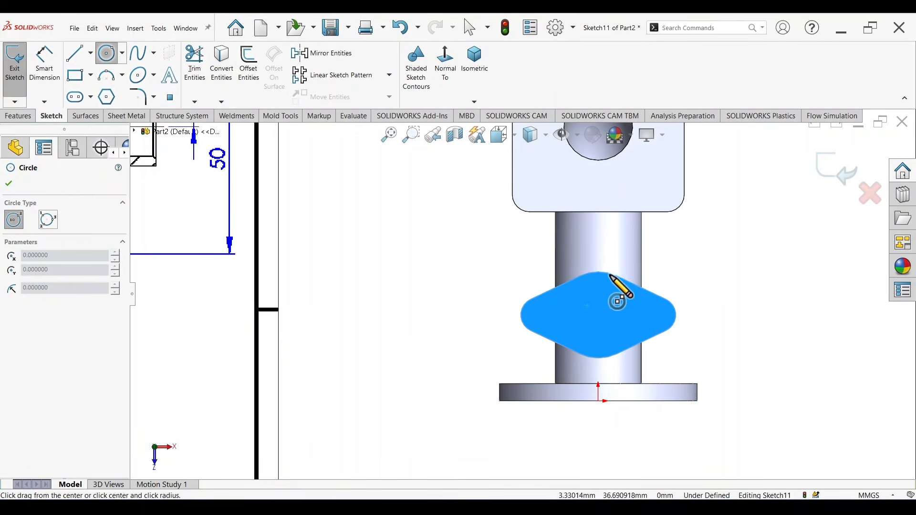
pyautogui.click(598, 316)
pyautogui.click(616, 333)
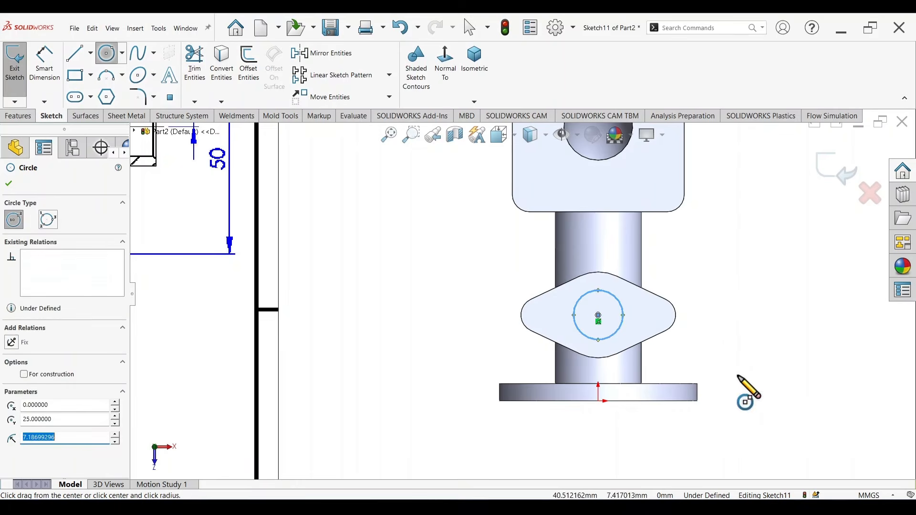
# - Check the small branch's bore in section A-A and dimension the circle to a 15 mm diameter
pyautogui.moveTo(737, 377); pyautogui.dragTo(722, 240, button='right')
pyautogui.scroll(3, 537, 297)
pyautogui.scroll(-6, 341, 308)
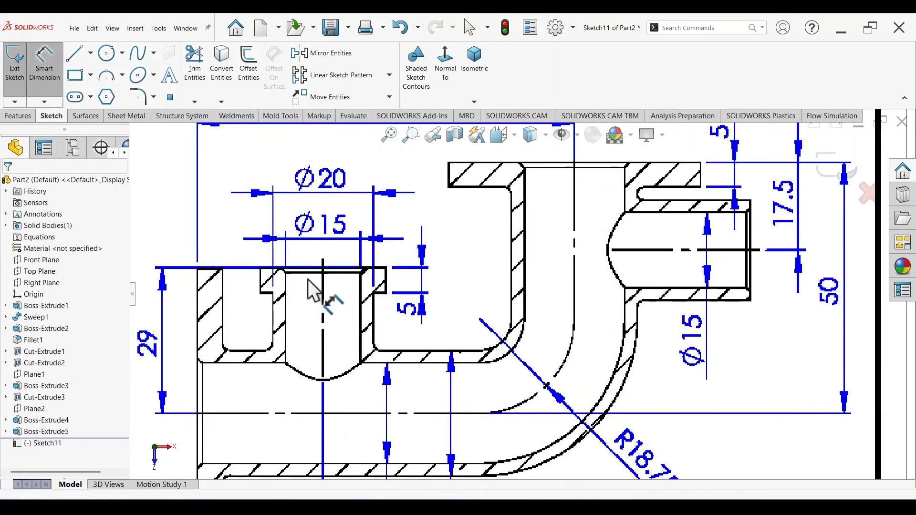
pyautogui.scroll(2, 336, 309)
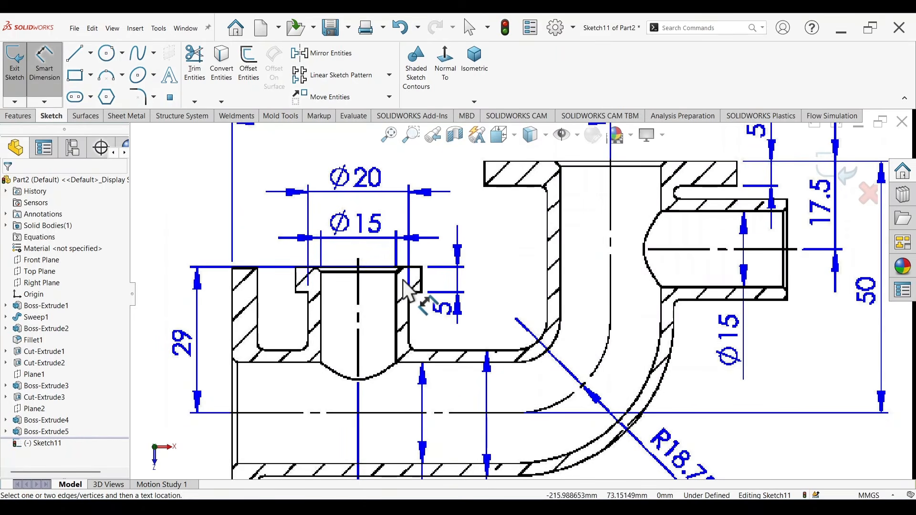
pyautogui.scroll(5, 706, 356)
pyautogui.scroll(-5, 746, 343)
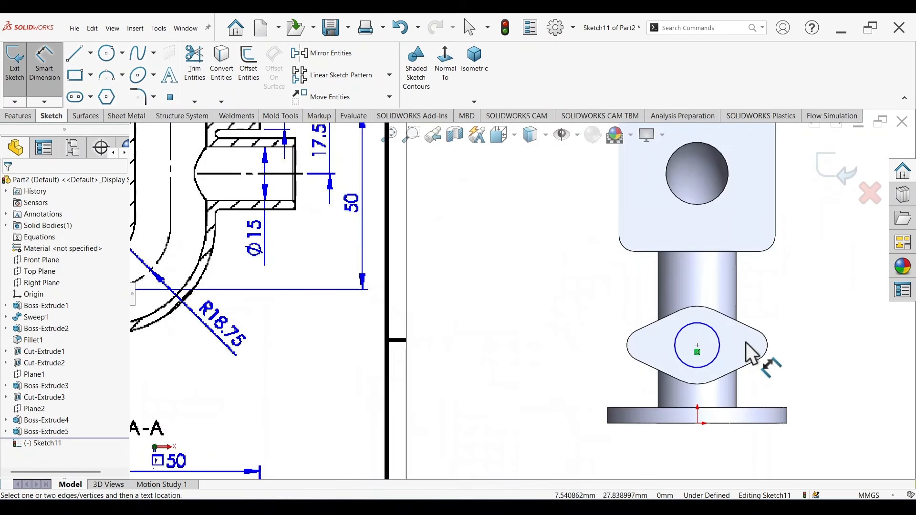
pyautogui.click(720, 338)
pyautogui.click(543, 288)
pyautogui.write('15')
pyautogui.press('Return')
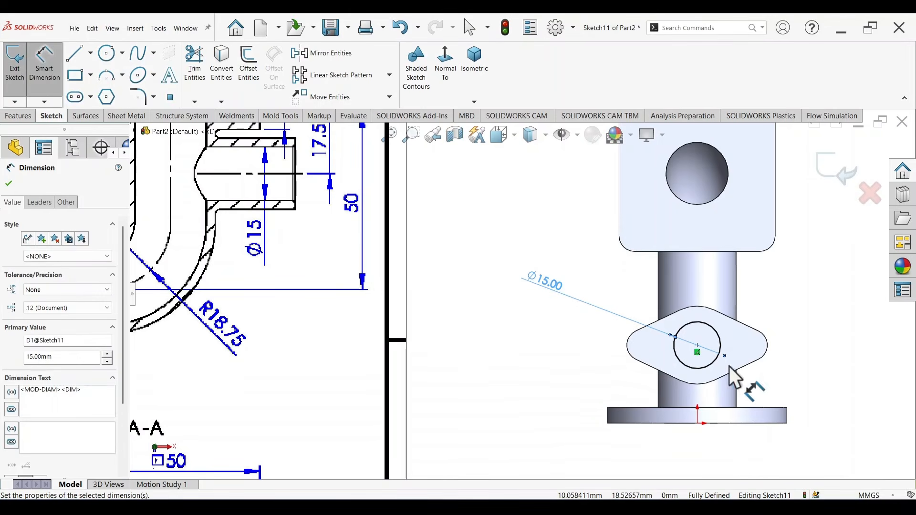
# - Cut-extrude the 15 mm circle down into the pipe with the Up To Next end condition
pyautogui.press('s')
pyautogui.click(854, 451)
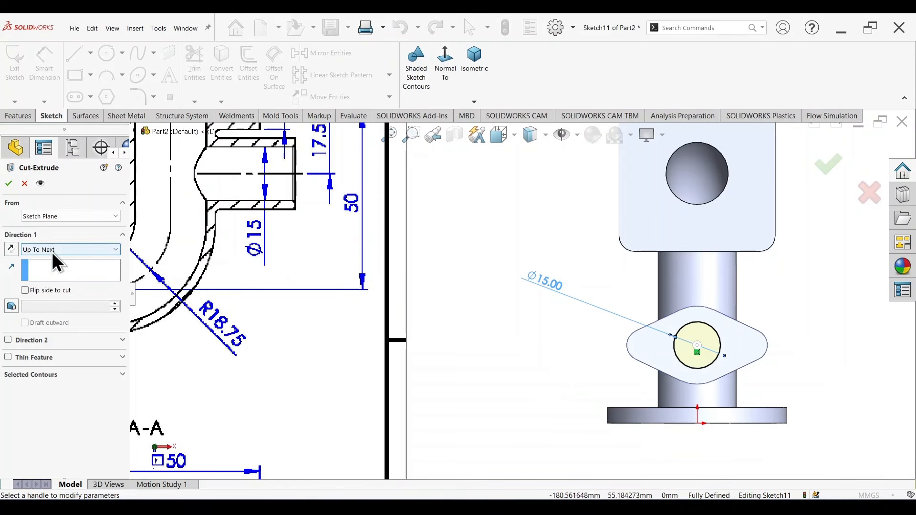
pyautogui.scroll(2, 538, 270)
pyautogui.moveTo(807, 329)
pyautogui.mouseDown(button='middle')
pyautogui.moveTo(798, 262)
pyautogui.moveTo(833, 187)
pyautogui.mouseUp(button='middle')
pyautogui.click(828, 164)
# - Inspect the bored branch and compare the part with the exercise drawing for the remaining features
pyautogui.moveTo(778, 292); pyautogui.dragTo(746, 286, button='middle')
pyautogui.scroll(3, 659, 285)
pyautogui.scroll(-3, 613, 254)
pyautogui.moveTo(613, 254); pyautogui.dragTo(631, 319, button='middle')
pyautogui.scroll(2, 563, 288)
pyautogui.scroll(2, 407, 265)
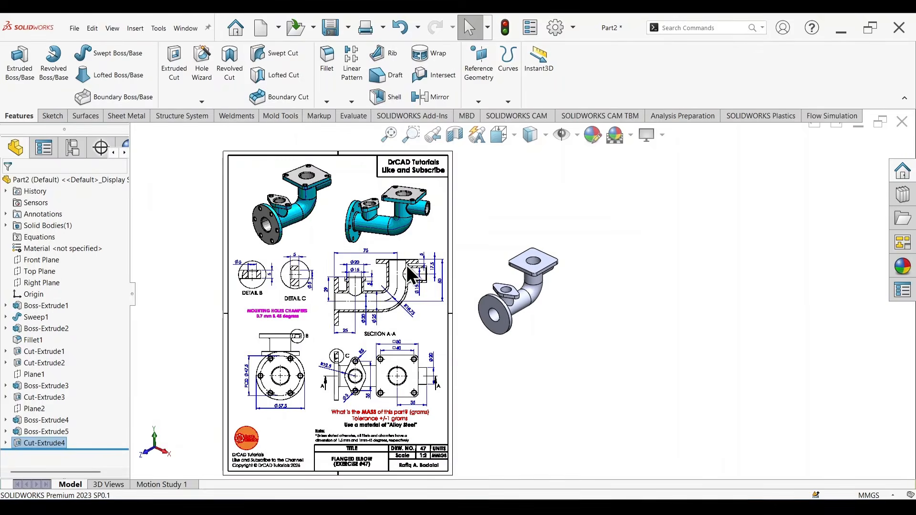
pyautogui.scroll(-2, 487, 299)
pyautogui.scroll(2, 307, 227)
pyautogui.scroll(-3, 334, 229)
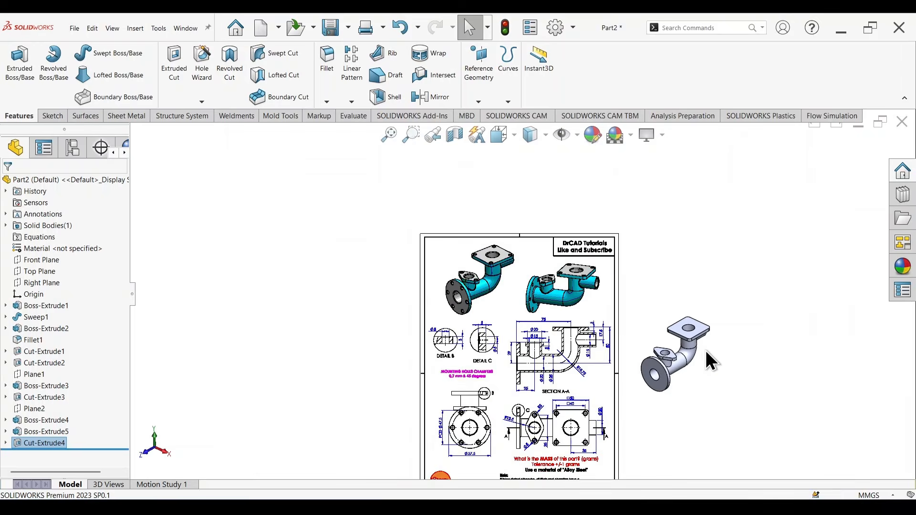
pyautogui.scroll(-2, 688, 354)
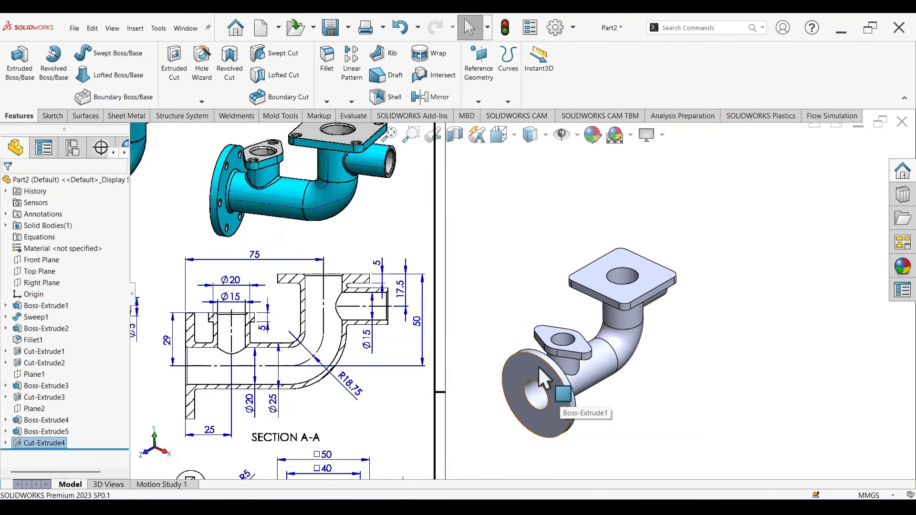
# - Sketch a construction circle of about 19.9 mm radius at the centre of the round flange's outer face
pyautogui.scroll(-3, 545, 401)
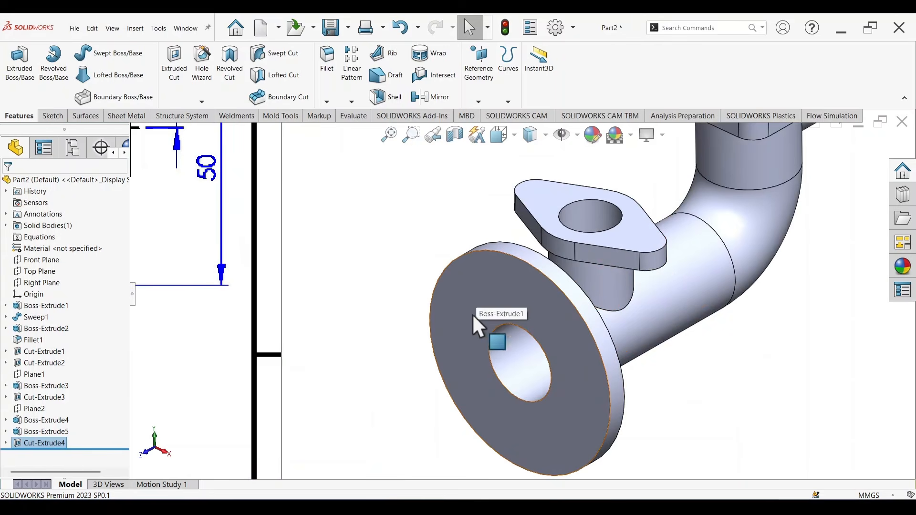
pyautogui.click(483, 287)
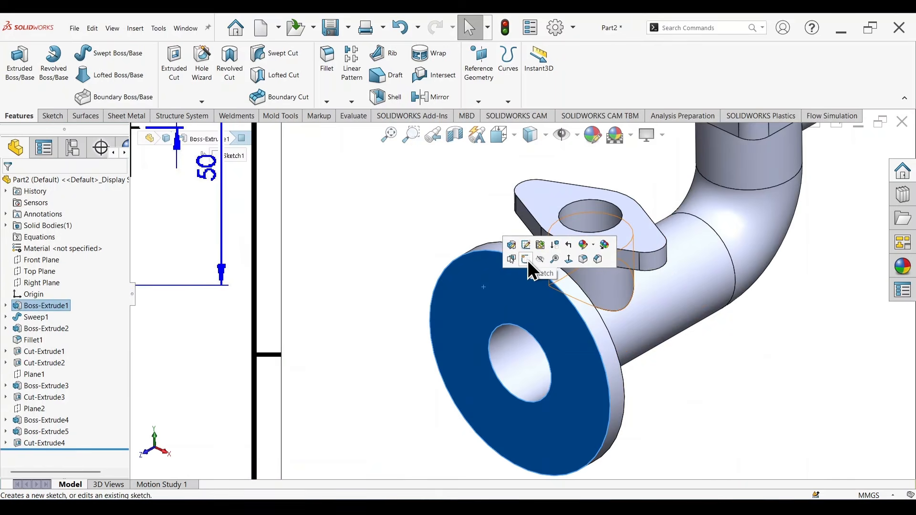
pyautogui.click(528, 260)
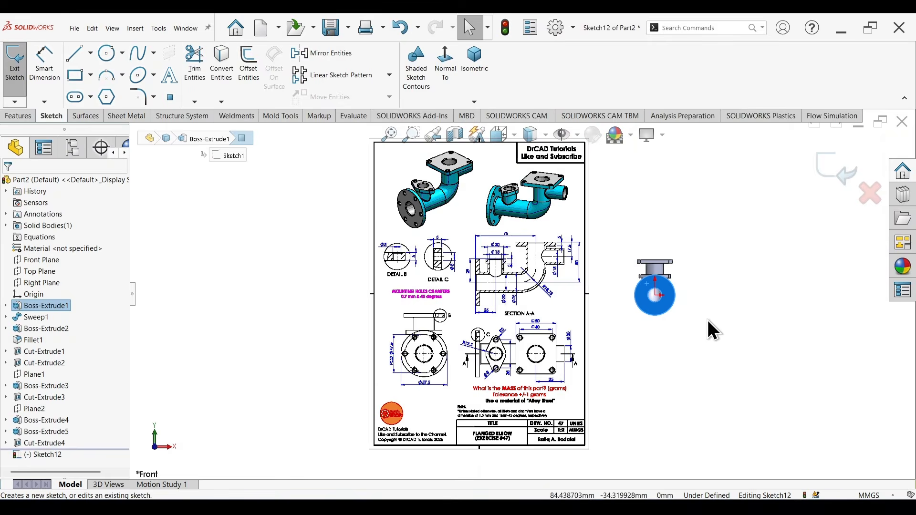
pyautogui.press('c')
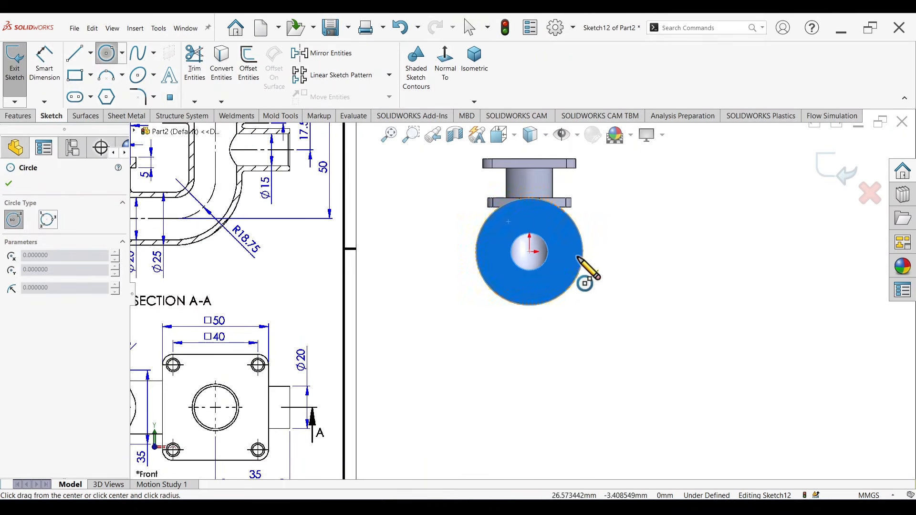
pyautogui.click(530, 252)
pyautogui.click(555, 279)
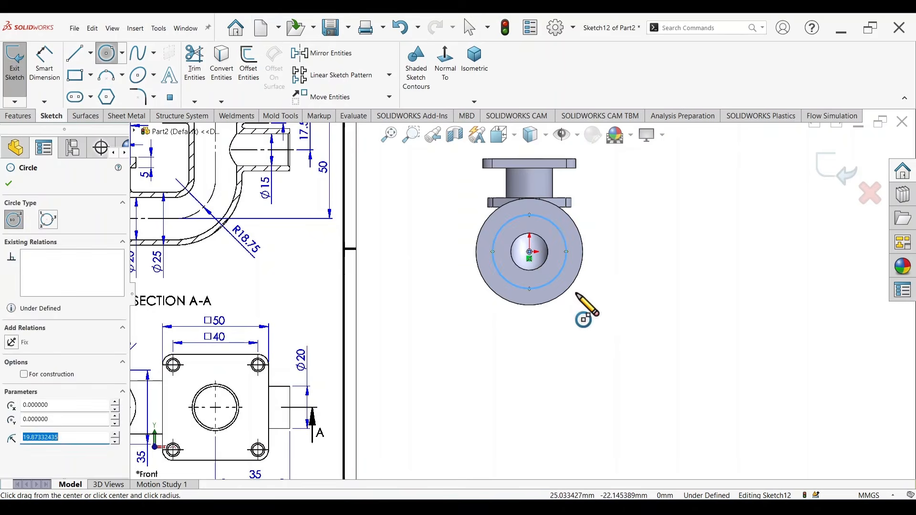
pyautogui.press('Escape')
pyautogui.click(566, 259)
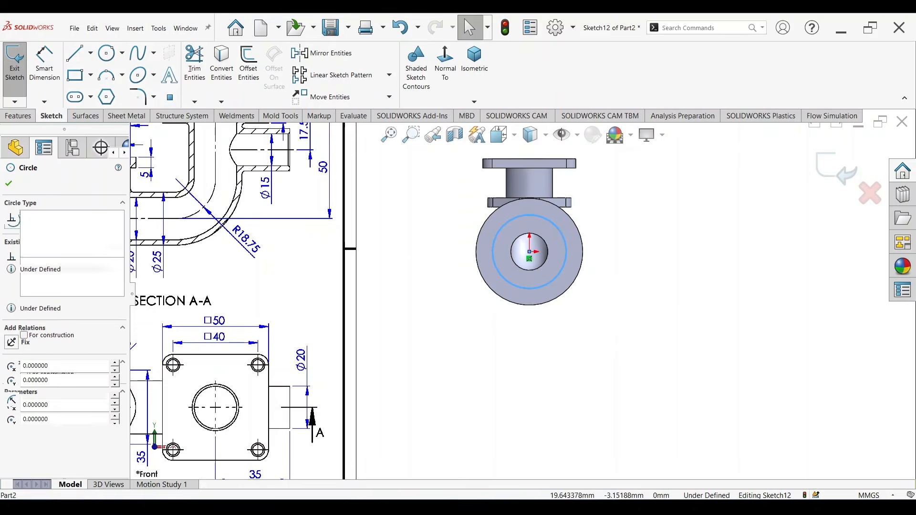
pyautogui.click(615, 304)
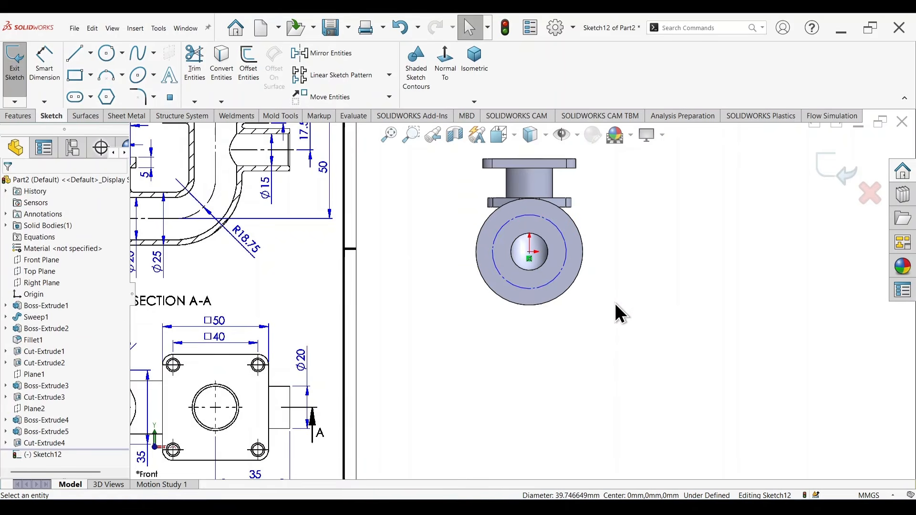
# - Check the bolt-circle size in the drawing and dimension the construction circle to a 47.5 mm diameter
pyautogui.moveTo(651, 373); pyautogui.dragTo(643, 273, button='right')
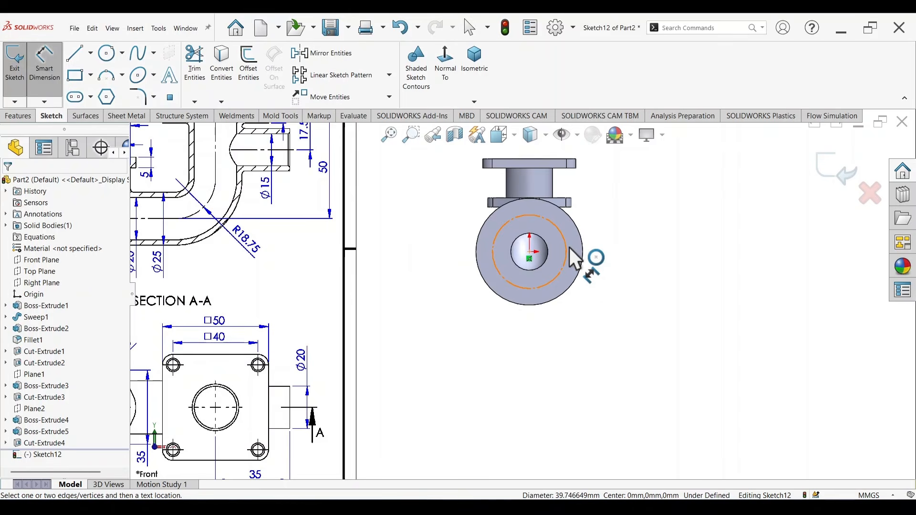
pyautogui.scroll(3, 448, 356)
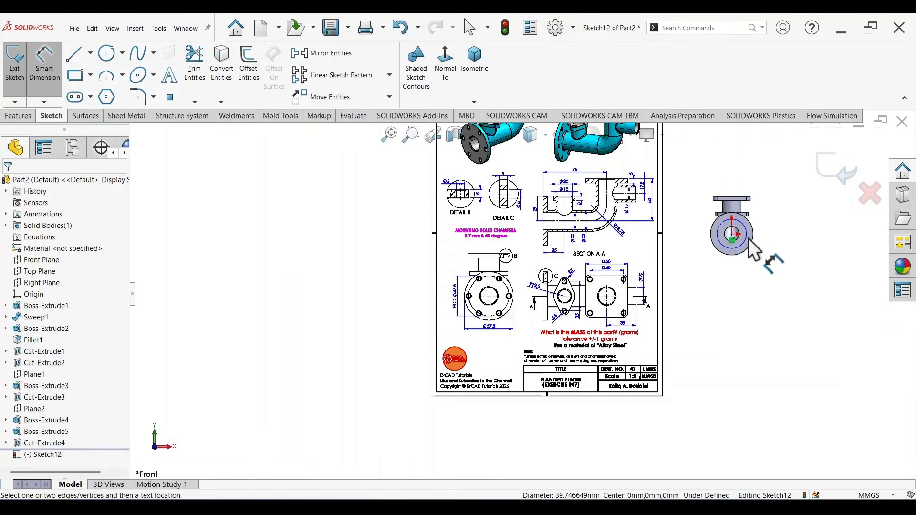
pyautogui.click(671, 230)
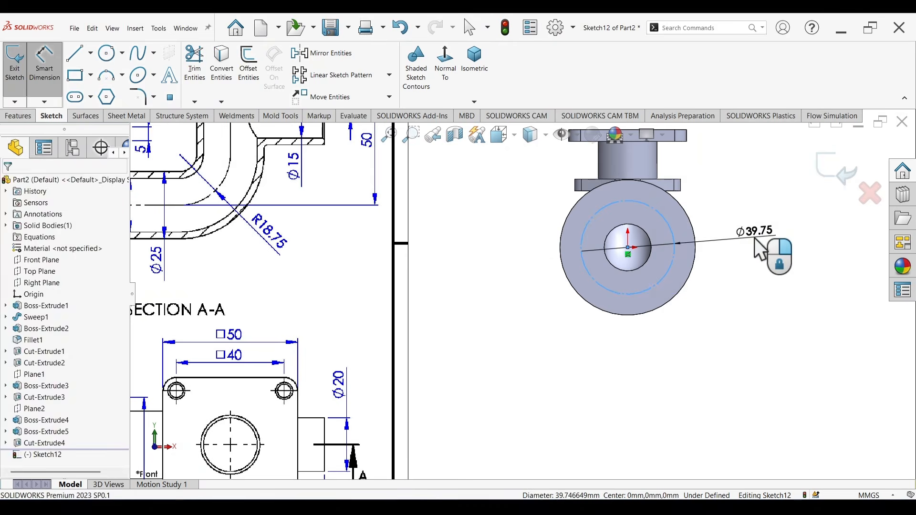
pyautogui.click(754, 246)
pyautogui.write('47.5')
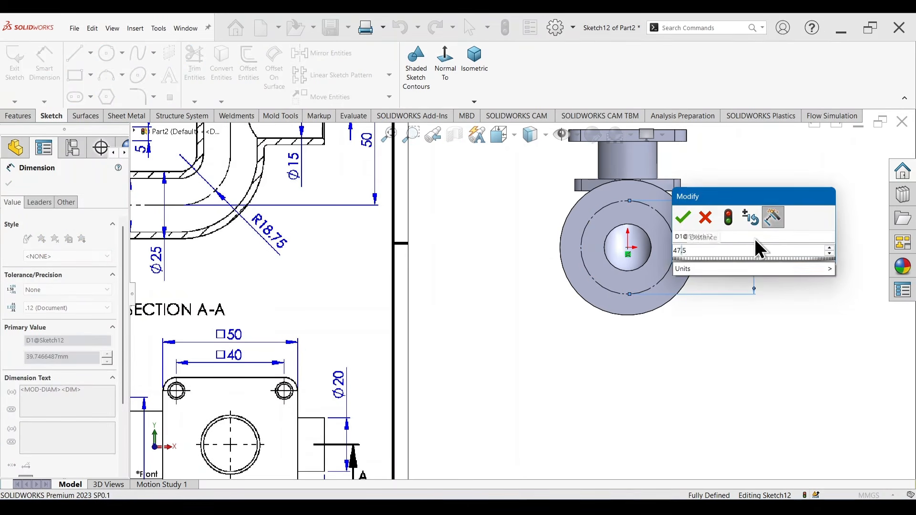
pyautogui.press('Return')
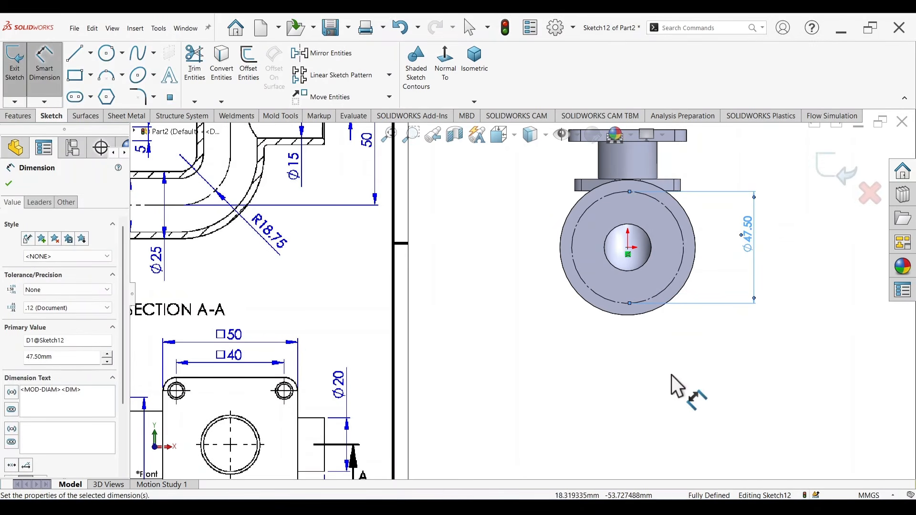
# - Draw a hole circle of about 3.3 mm radius on the construction circle, level with the flange centre
pyautogui.moveTo(640, 374); pyautogui.dragTo(697, 369, button='right')
pyautogui.scroll(-2, 697, 287)
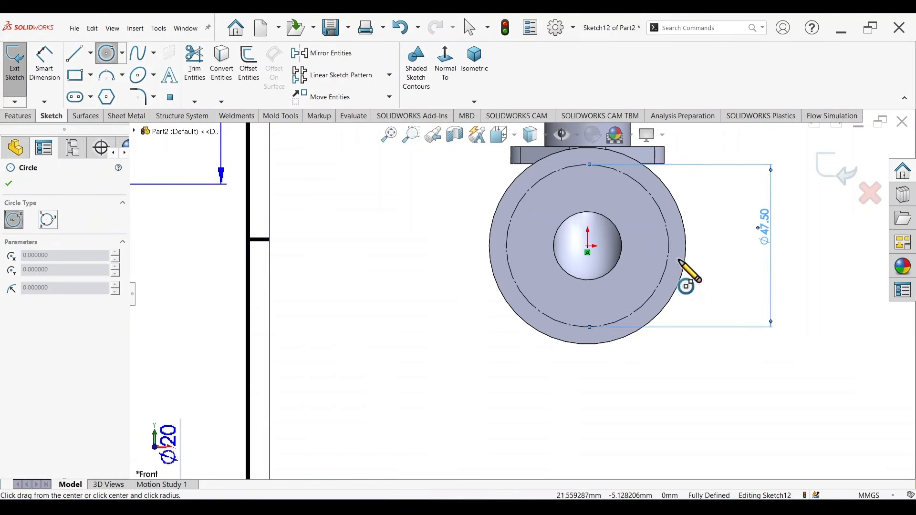
pyautogui.scroll(2, 642, 303)
pyautogui.scroll(3, 631, 329)
pyautogui.scroll(-2, 324, 377)
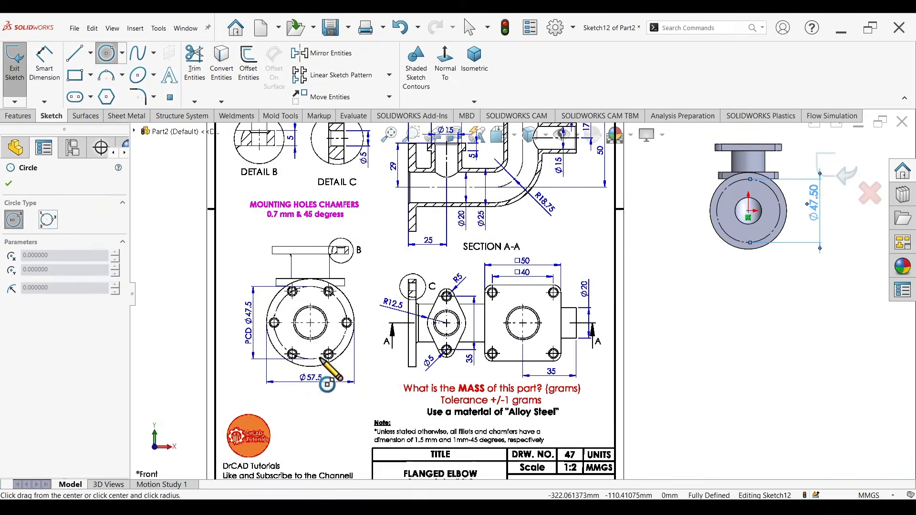
pyautogui.scroll(-4, 744, 224)
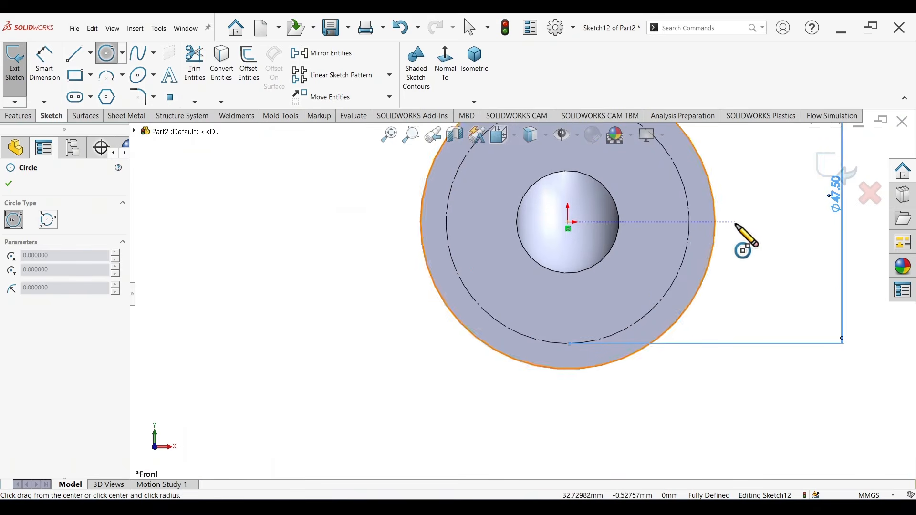
pyautogui.click(690, 222)
pyautogui.click(700, 238)
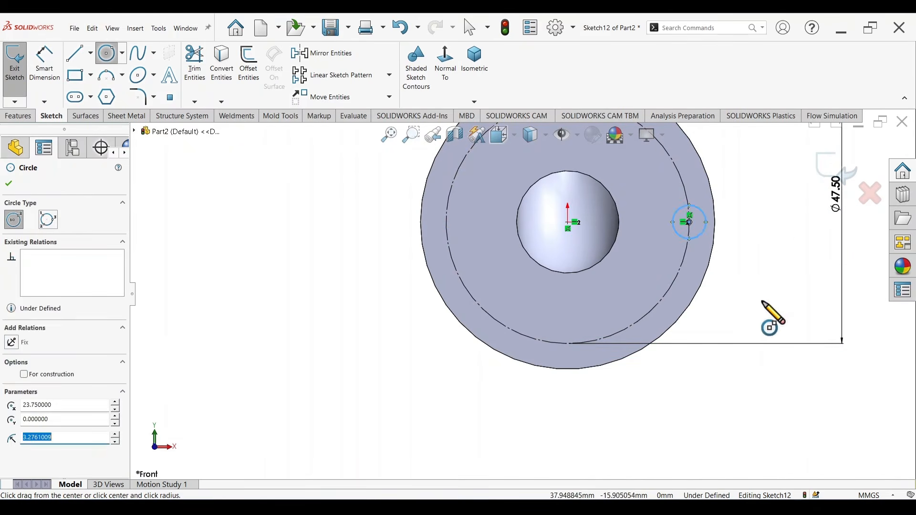
# - Check the mounting-hole diameter in details B and C and dimension the small hole circle to a 5 mm diameter
pyautogui.moveTo(762, 301); pyautogui.dragTo(757, 214, button='right')
pyautogui.scroll(5, 653, 302)
pyautogui.scroll(2, 243, 371)
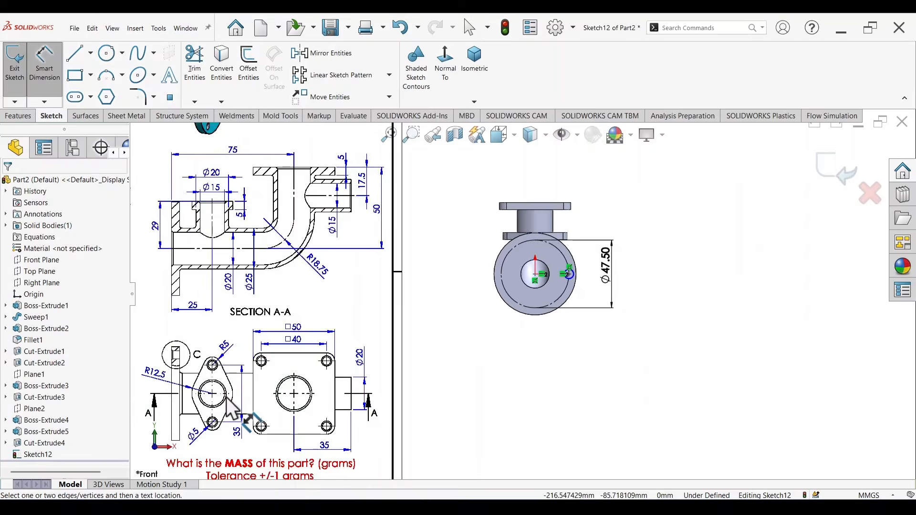
pyautogui.scroll(-2, 227, 400)
pyautogui.scroll(2, 211, 388)
pyautogui.scroll(-1, 322, 313)
pyautogui.scroll(2, 482, 292)
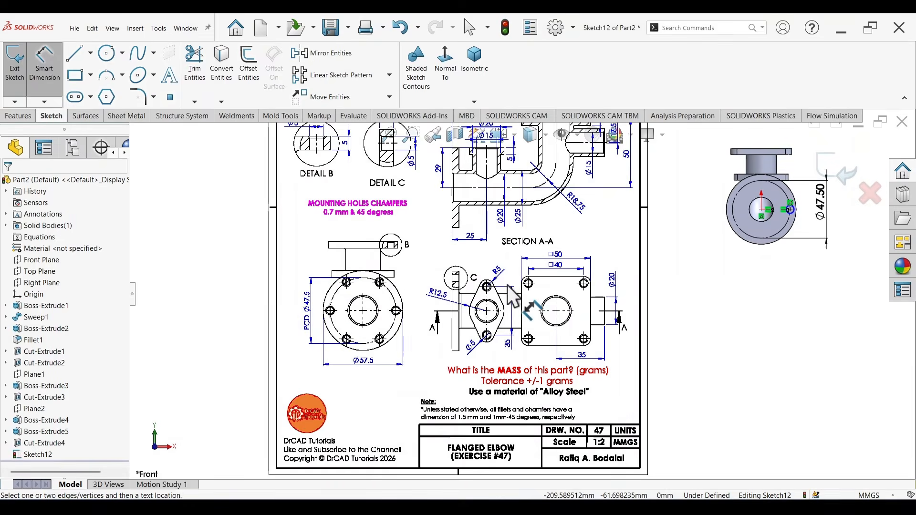
pyautogui.scroll(-3, 467, 282)
pyautogui.scroll(2, 410, 238)
pyautogui.scroll(-2, 419, 196)
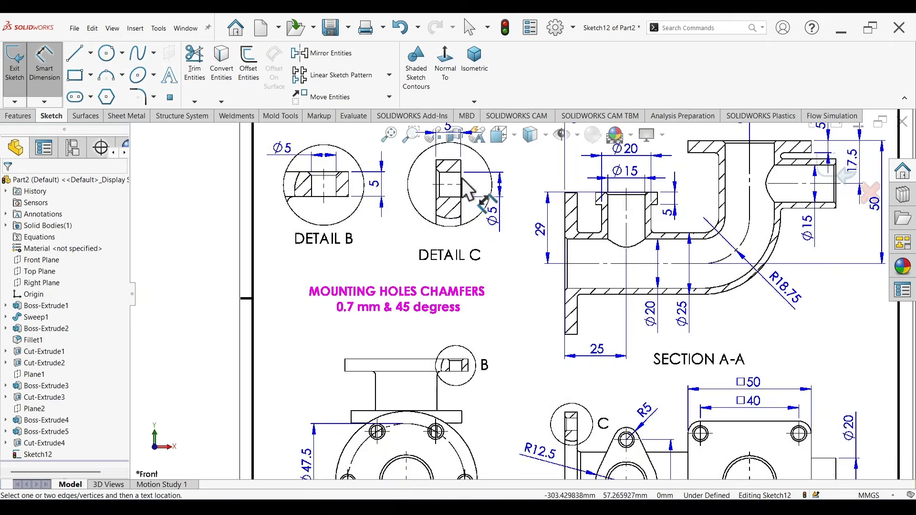
pyautogui.scroll(2, 476, 178)
pyautogui.scroll(-2, 478, 191)
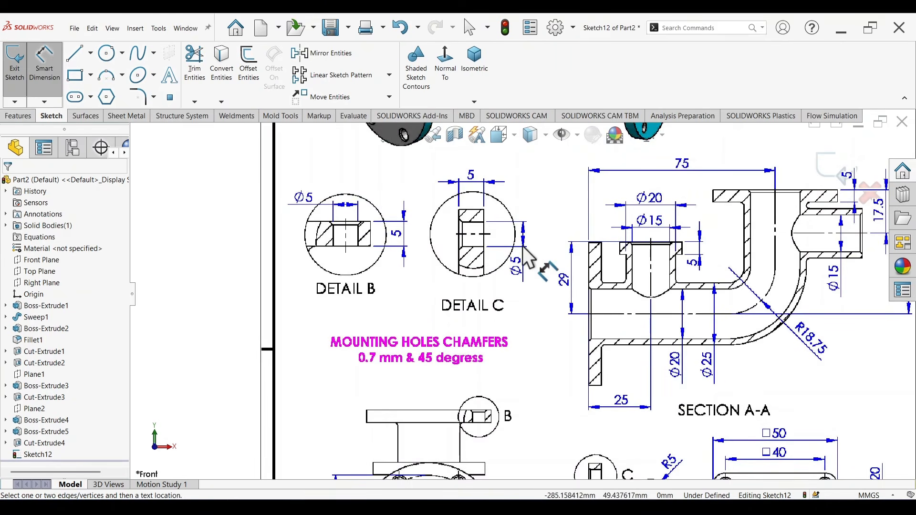
pyautogui.scroll(2, 584, 255)
pyautogui.scroll(-4, 740, 319)
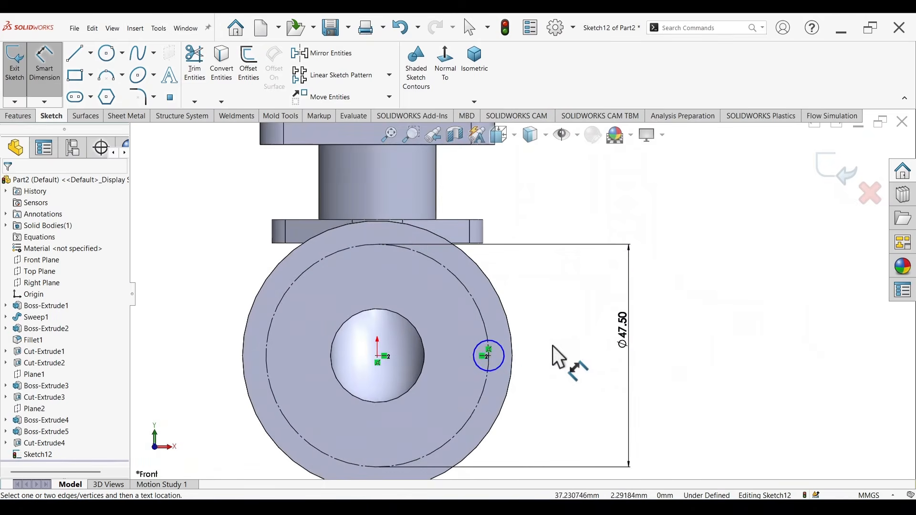
pyautogui.click(500, 349)
pyautogui.click(551, 310)
pyautogui.press('Return')
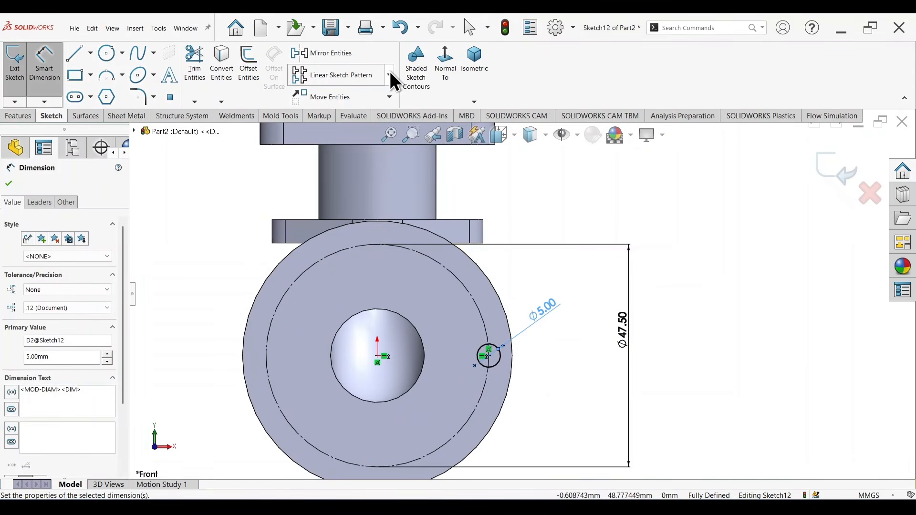
# - Circular-pattern the 5 mm hole circle into 6 equally spaced instances over 360 degrees around the round flange's centre
pyautogui.click(390, 75)
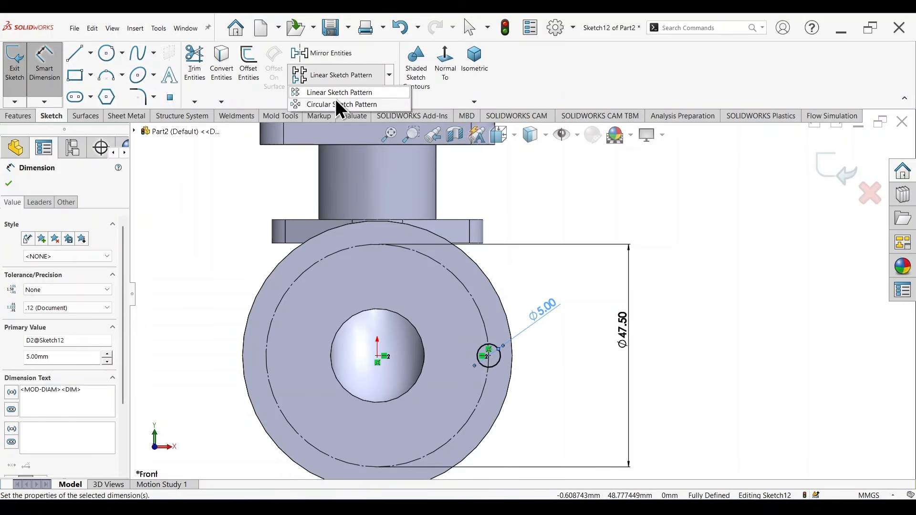
pyautogui.click(387, 105)
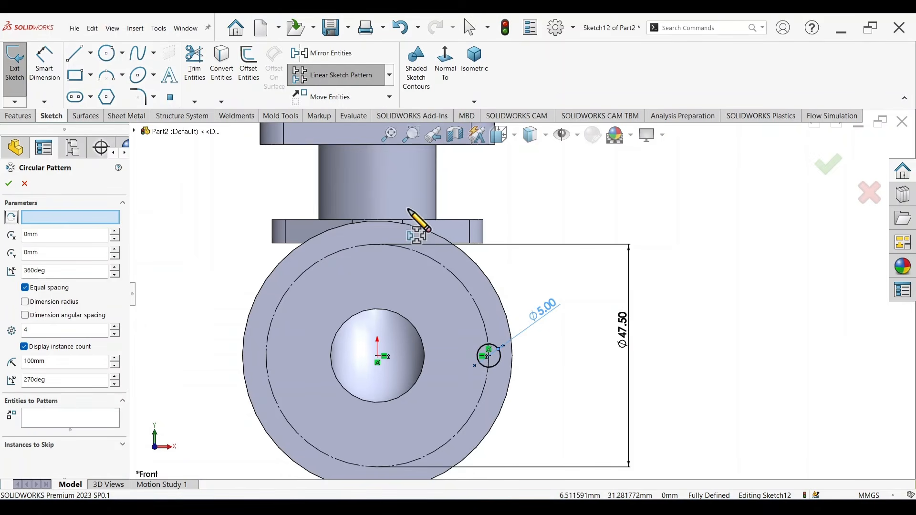
pyautogui.click(76, 419)
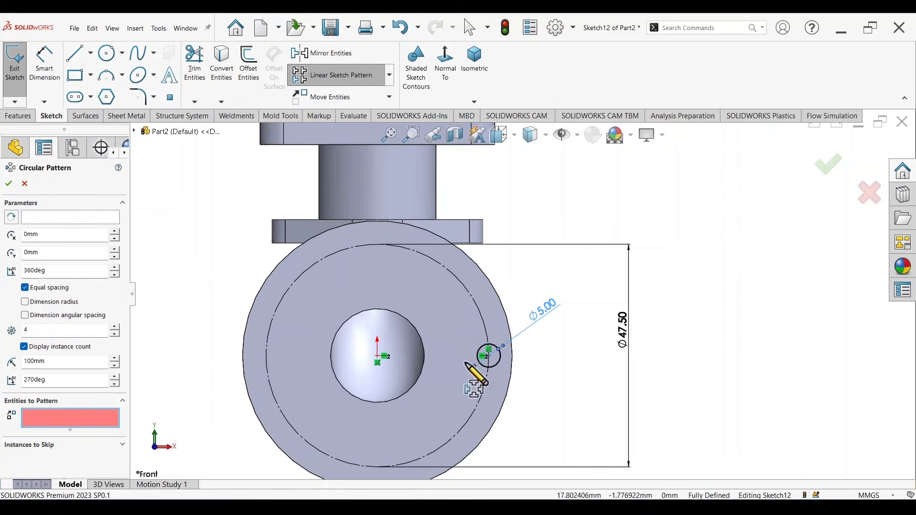
pyautogui.click(501, 357)
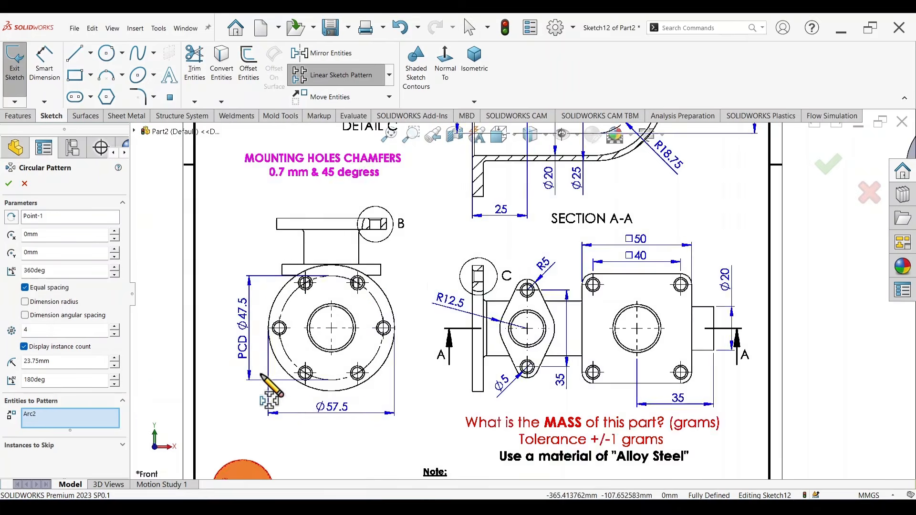
pyautogui.write('6')
pyautogui.scroll(-5, 718, 243)
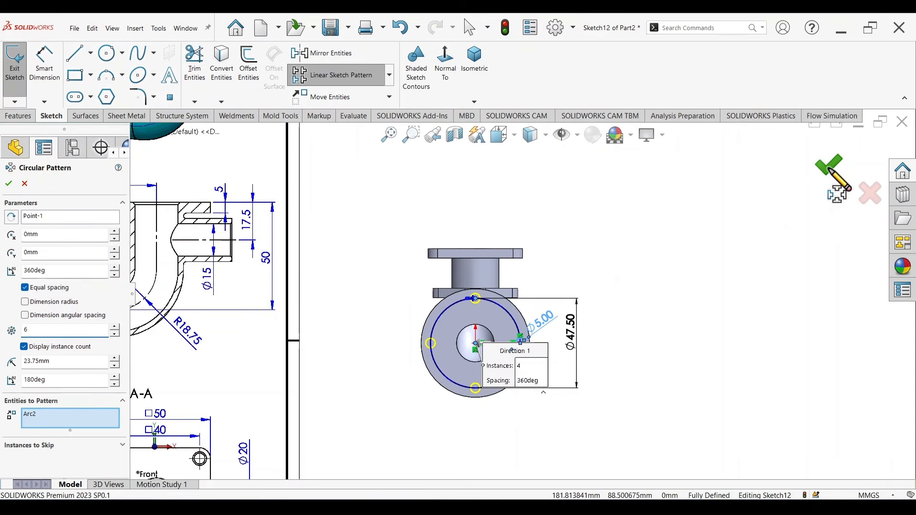
pyautogui.click(830, 167)
pyautogui.scroll(-3, 530, 303)
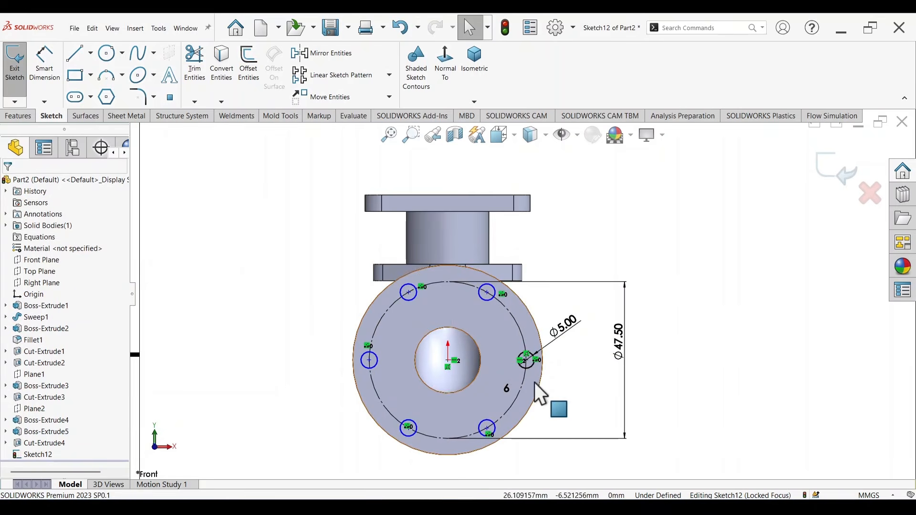
pyautogui.scroll(-3, 536, 396)
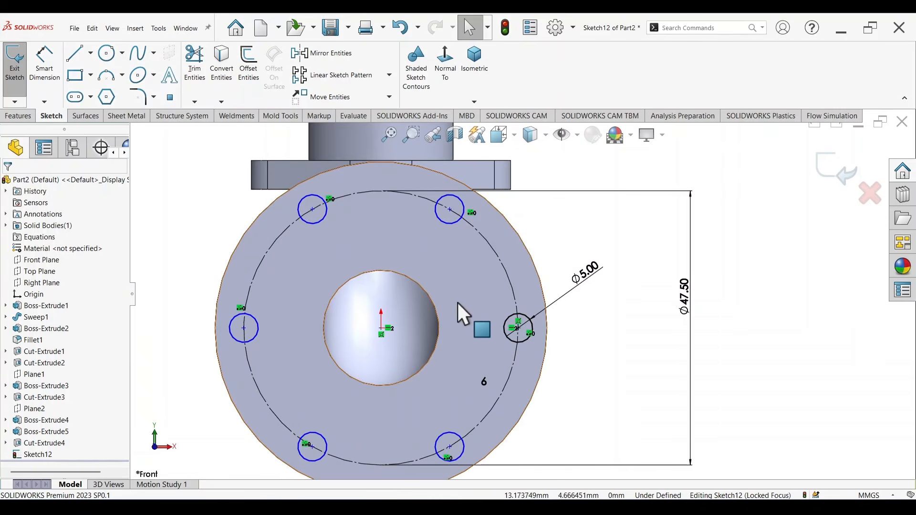
# - Cut-extrude the six patterned circles through the round flange as mounting holes
pyautogui.scroll(2, 520, 325)
pyautogui.press('s')
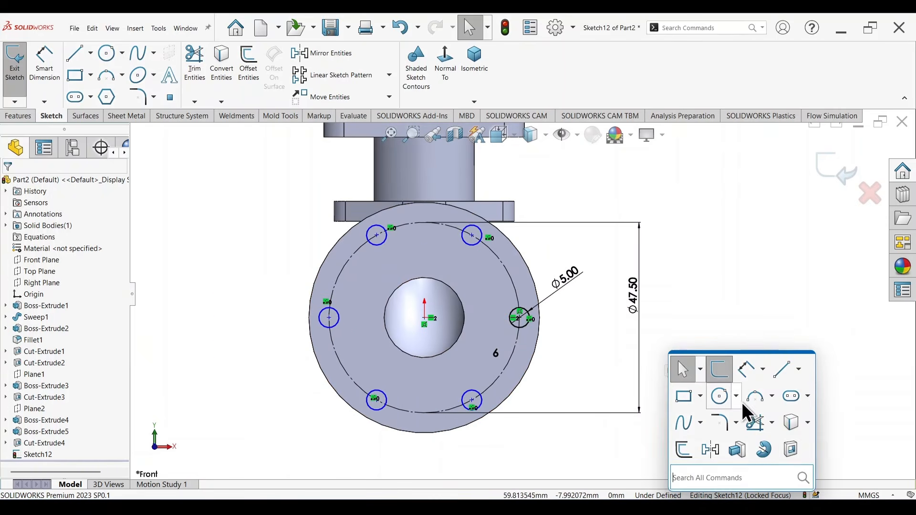
pyautogui.click(797, 450)
pyautogui.moveTo(777, 327)
pyautogui.mouseDown(button='middle')
pyautogui.moveTo(626, 353)
pyautogui.moveTo(640, 364)
pyautogui.moveTo(719, 342)
pyautogui.moveTo(705, 352)
pyautogui.moveTo(622, 316)
pyautogui.mouseUp(button='middle')
pyautogui.click(827, 166)
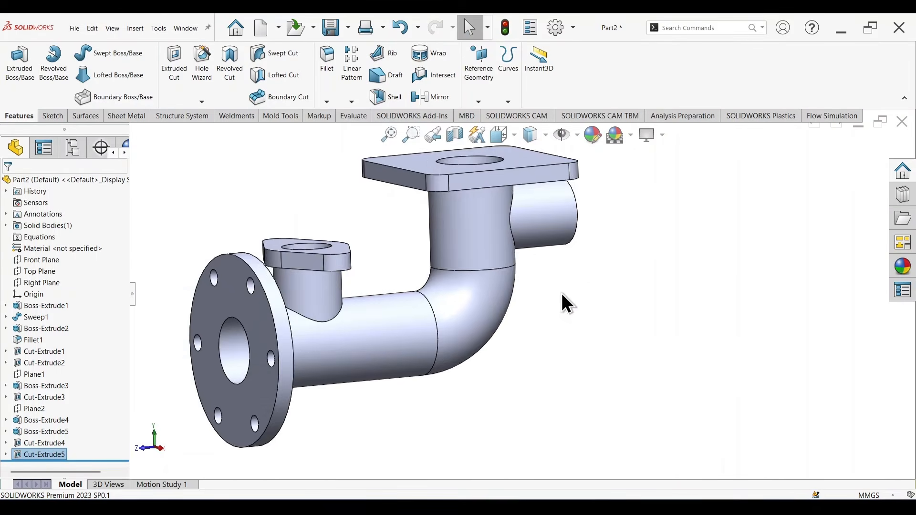
# - Start a sketch on the oval flange's top face and draw a circle of about 2.4 mm radius concentric with one rounded end
pyautogui.moveTo(561, 293); pyautogui.dragTo(596, 367, button='middle')
pyautogui.click(402, 319)
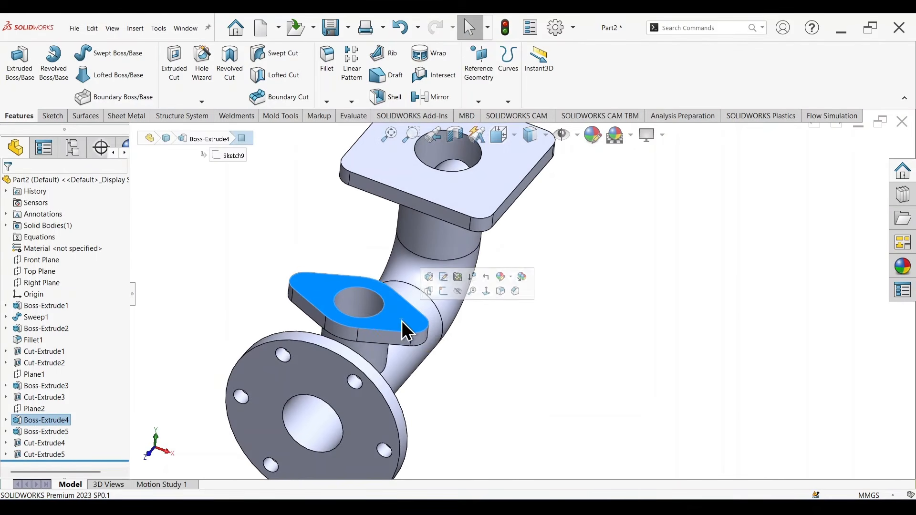
pyautogui.click(442, 293)
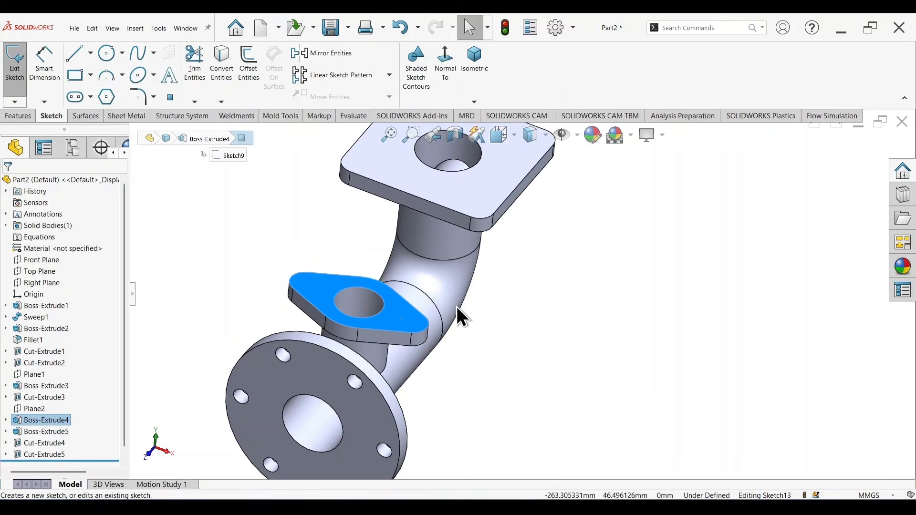
pyautogui.moveTo(713, 380); pyautogui.dragTo(772, 343, button='right')
pyautogui.scroll(-8, 773, 342)
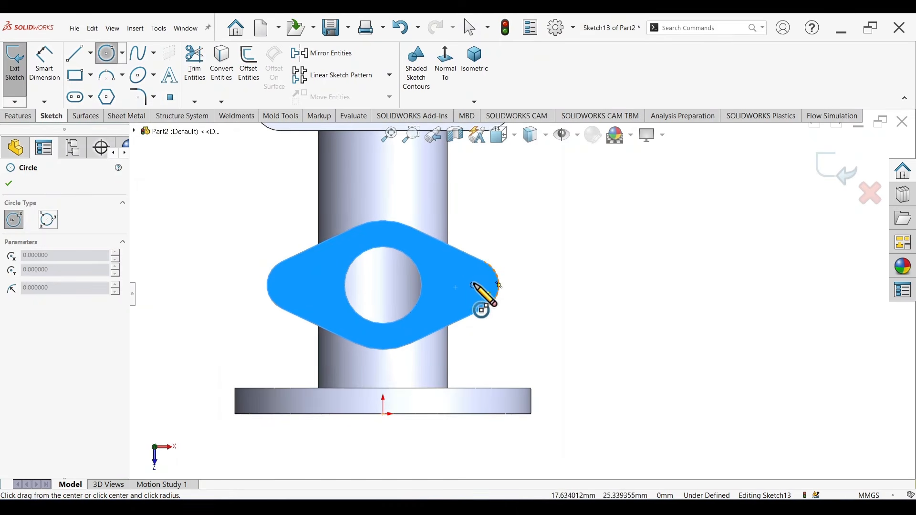
pyautogui.click(473, 285)
pyautogui.click(482, 297)
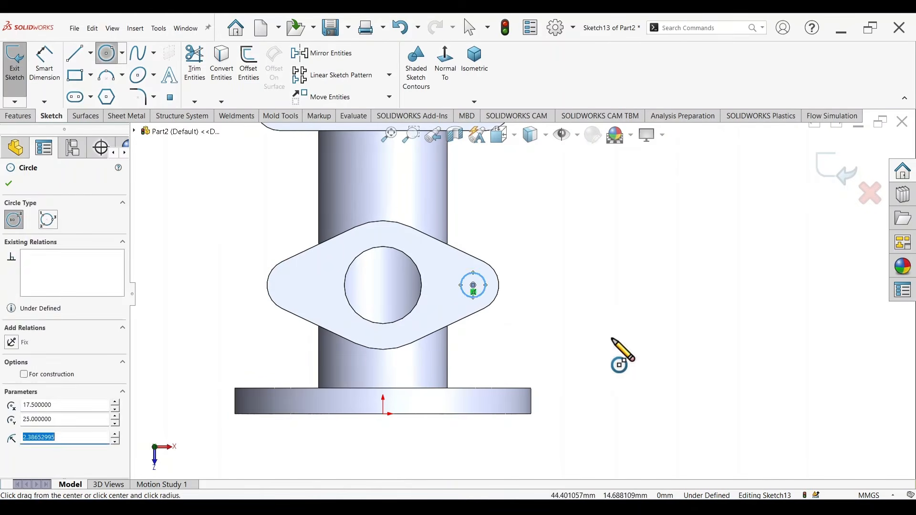
# - Check the oval flange's hole size in the drawing and dimension the small circle to a 5 mm diameter
pyautogui.moveTo(617, 358); pyautogui.dragTo(601, 242, button='right')
pyautogui.scroll(6, 531, 316)
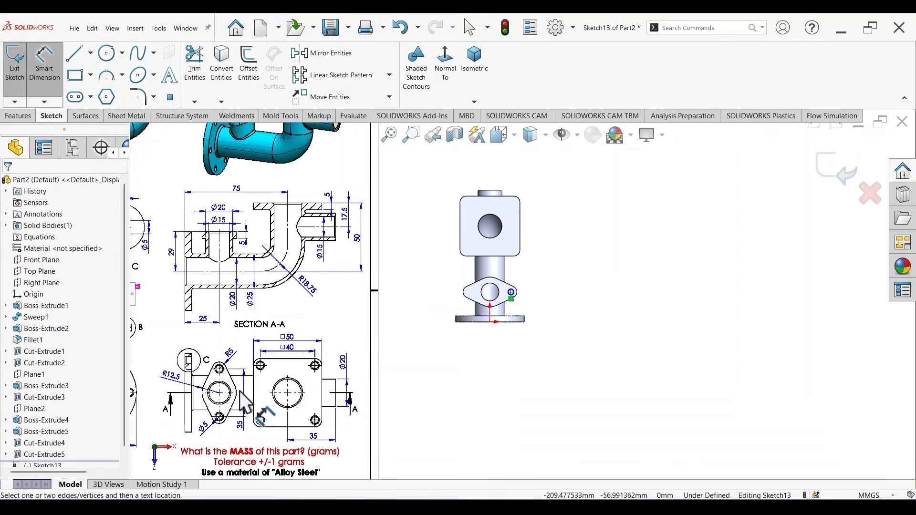
pyautogui.scroll(7, 238, 396)
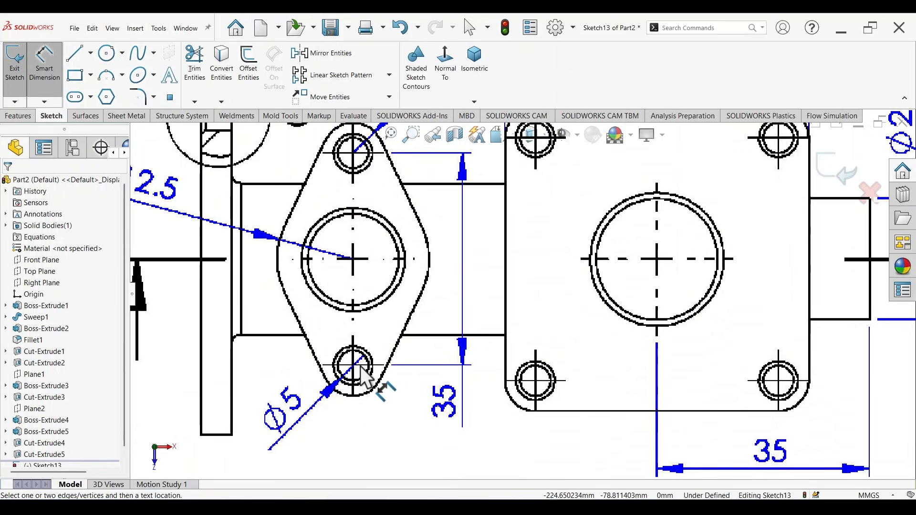
pyautogui.scroll(3, 355, 385)
pyautogui.scroll(4, 590, 262)
pyautogui.scroll(-5, 762, 196)
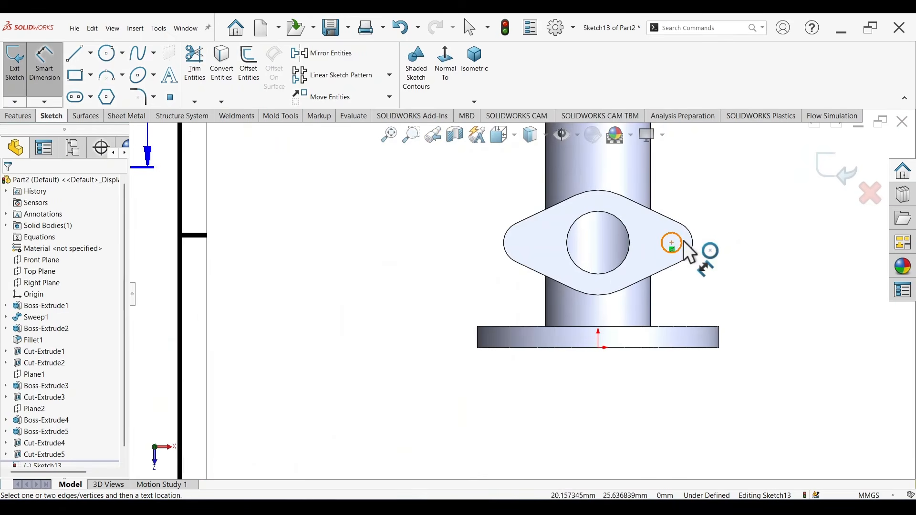
pyautogui.click(683, 241)
pyautogui.click(739, 225)
pyautogui.write('5.00mm')
pyautogui.press('Return')
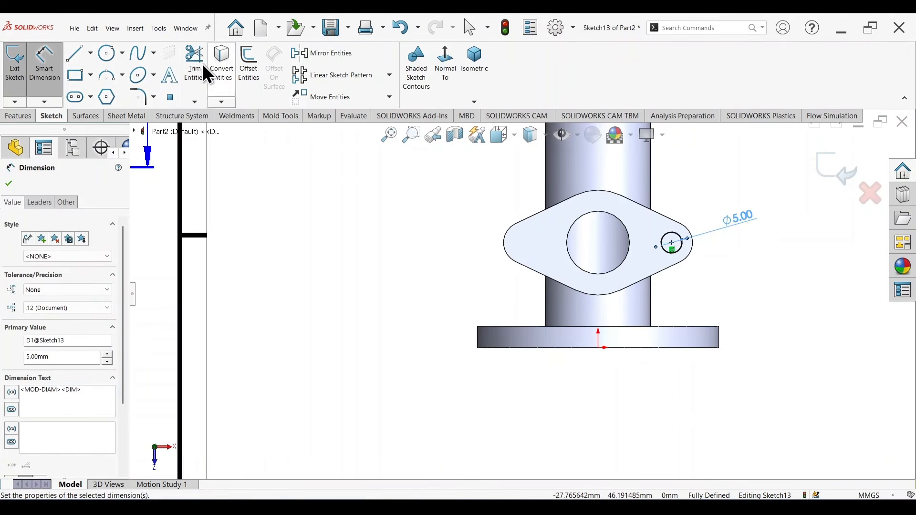
# - Draw a vertical construction line about 18.5 mm long from the centre of the oval flange's bore
pyautogui.moveTo(785, 374); pyautogui.dragTo(742, 329, button='right')
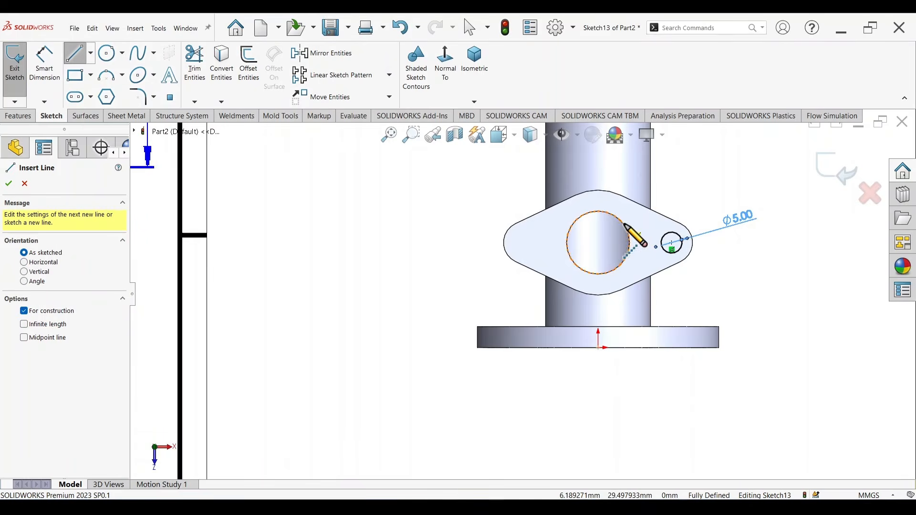
pyautogui.click(598, 243)
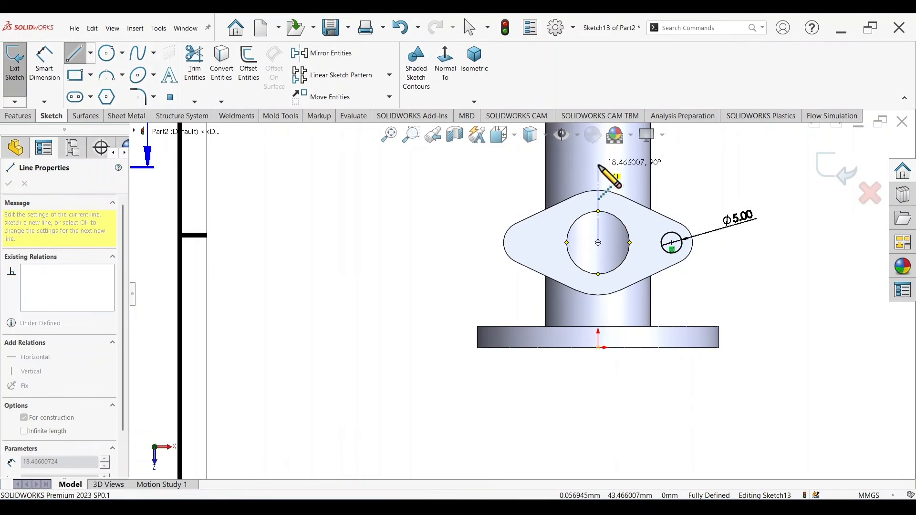
pyautogui.click(598, 165)
pyautogui.press('Escape')
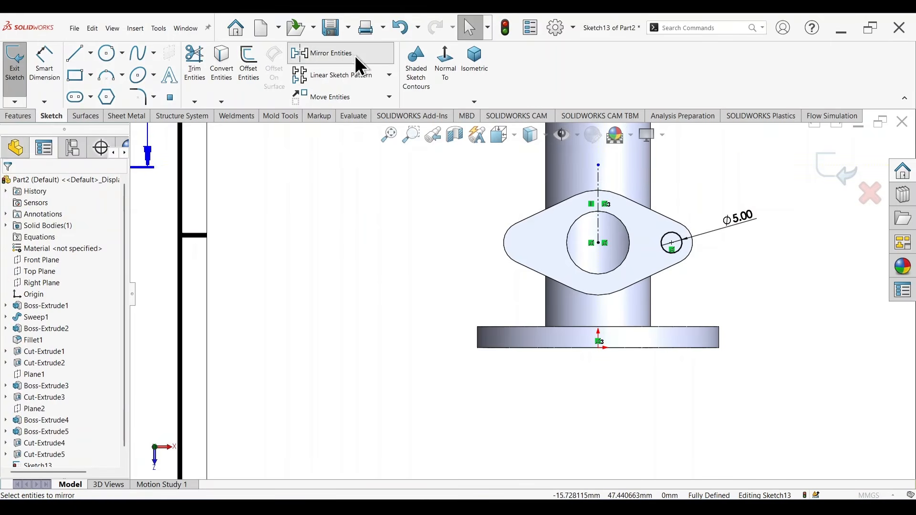
# - Mirror the 5 mm hole circle about the vertical construction line to the oval flange's opposite end
pyautogui.click(354, 56)
pyautogui.click(681, 242)
pyautogui.click(93, 326)
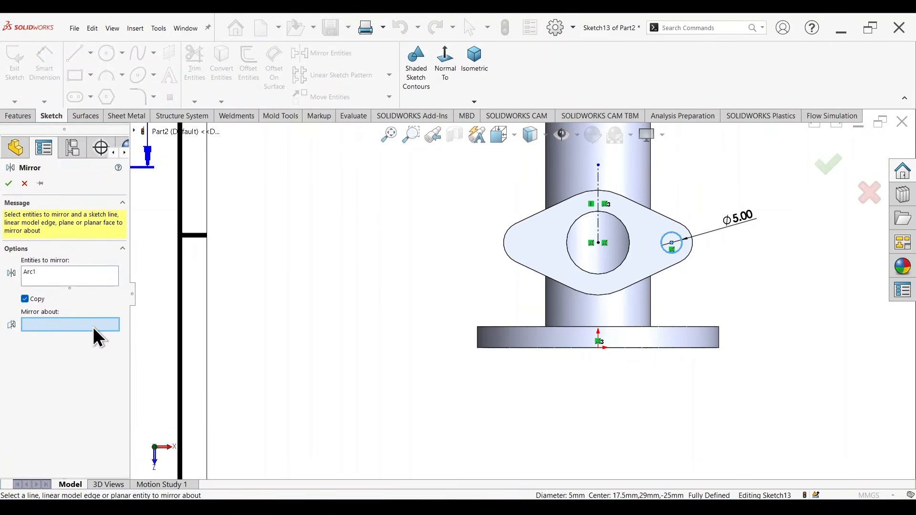
pyautogui.click(597, 185)
pyautogui.click(830, 169)
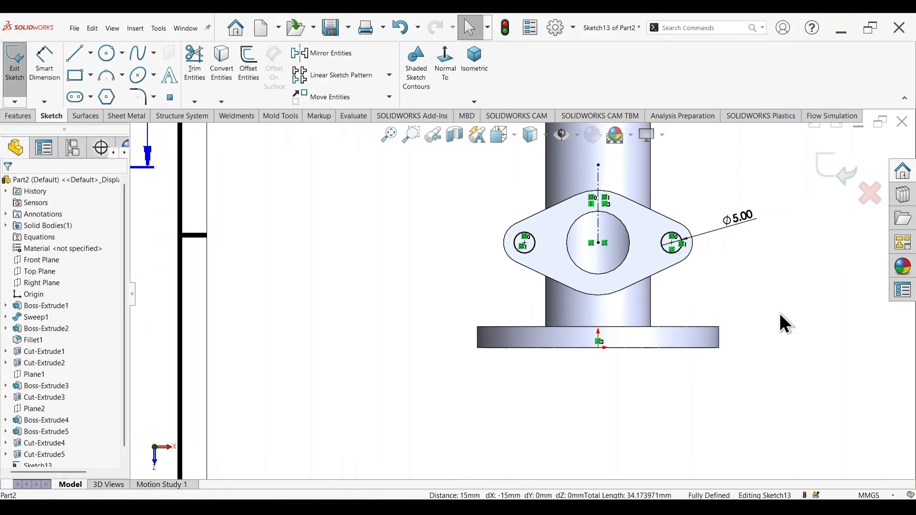
# - Cut-extrude both hole circles through the oval flange with the Up To Next end condition
pyautogui.press('s')
pyautogui.click(895, 415)
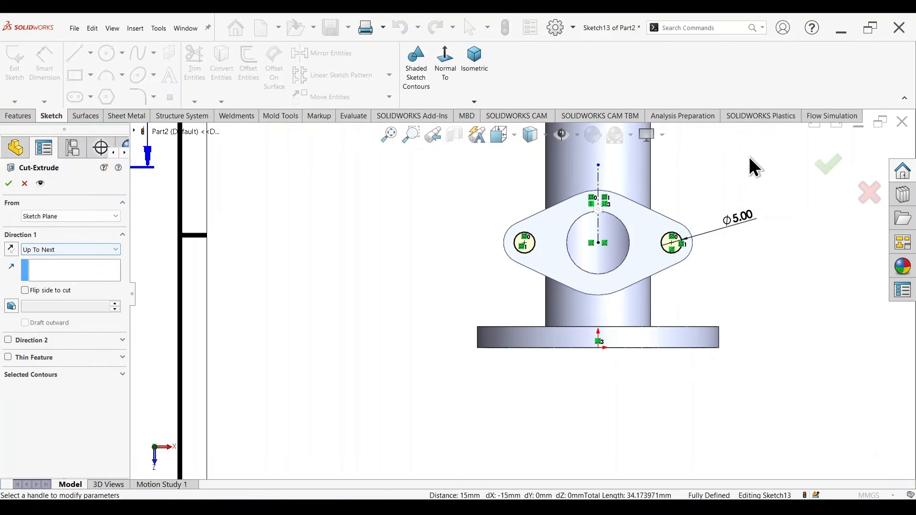
pyautogui.click(823, 163)
pyautogui.moveTo(795, 386); pyautogui.dragTo(718, 230, button='middle')
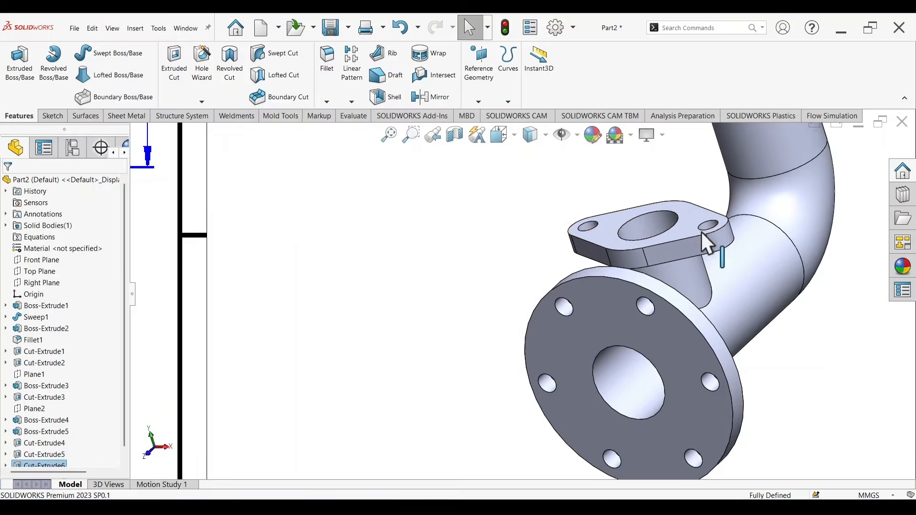
# - Start a sketch on the square flange's top face and draw circles of about 2.5 and 2.7 mm radius concentric with the two corners nearest the side pipe
pyautogui.scroll(3, 713, 229)
pyautogui.scroll(-4, 621, 210)
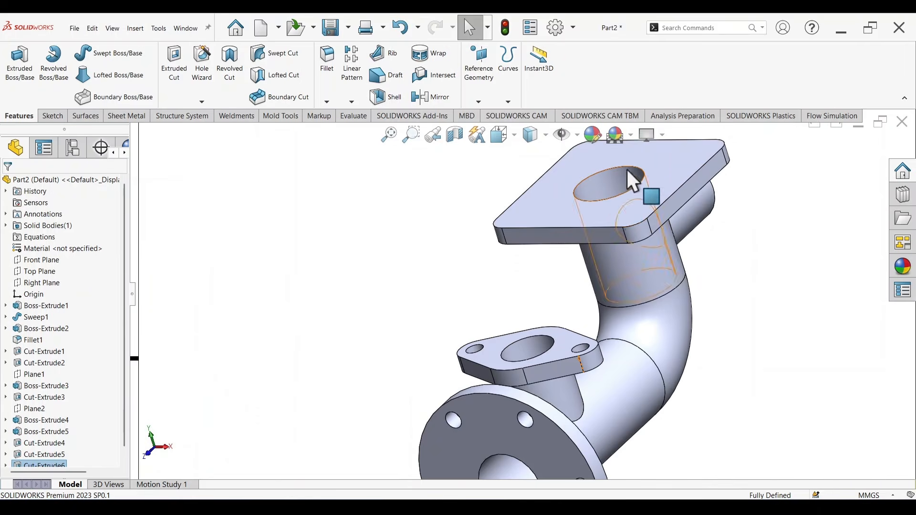
pyautogui.click(671, 173)
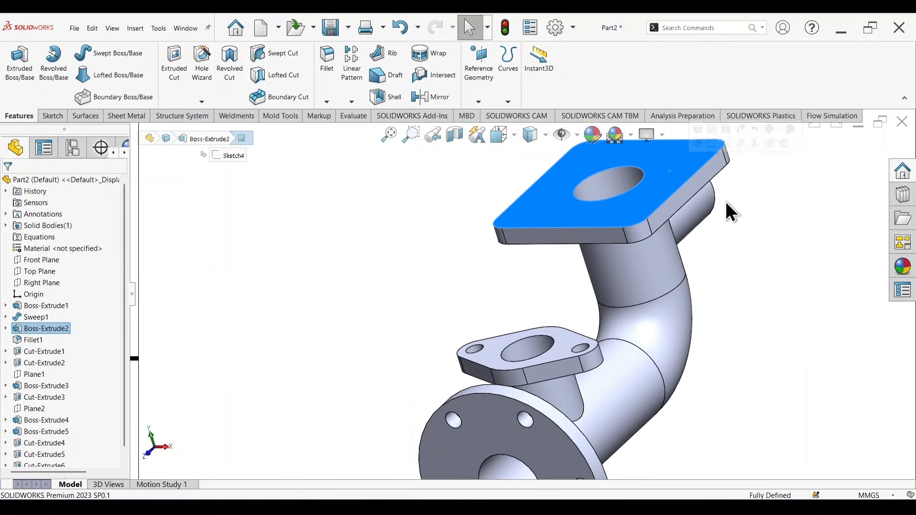
pyautogui.click(714, 145)
pyautogui.moveTo(723, 376); pyautogui.dragTo(761, 400, button='right')
pyautogui.scroll(-6, 706, 285)
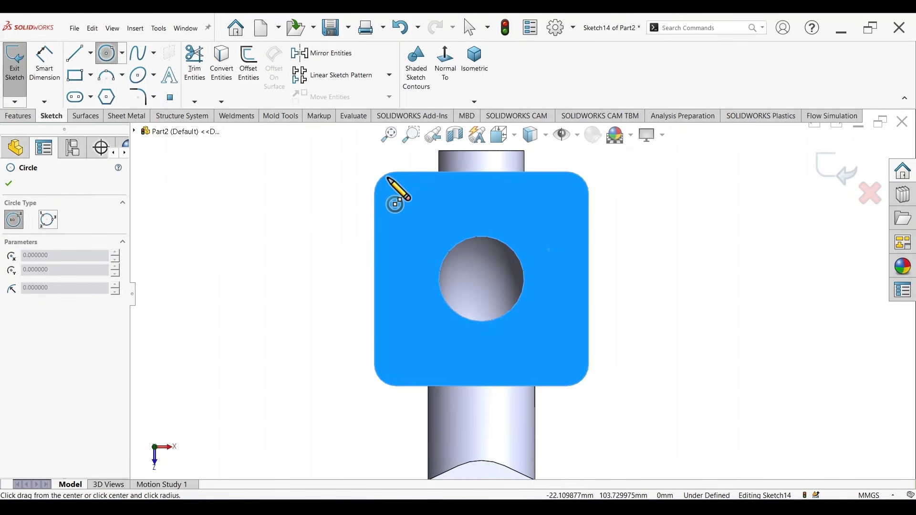
pyautogui.click(396, 193)
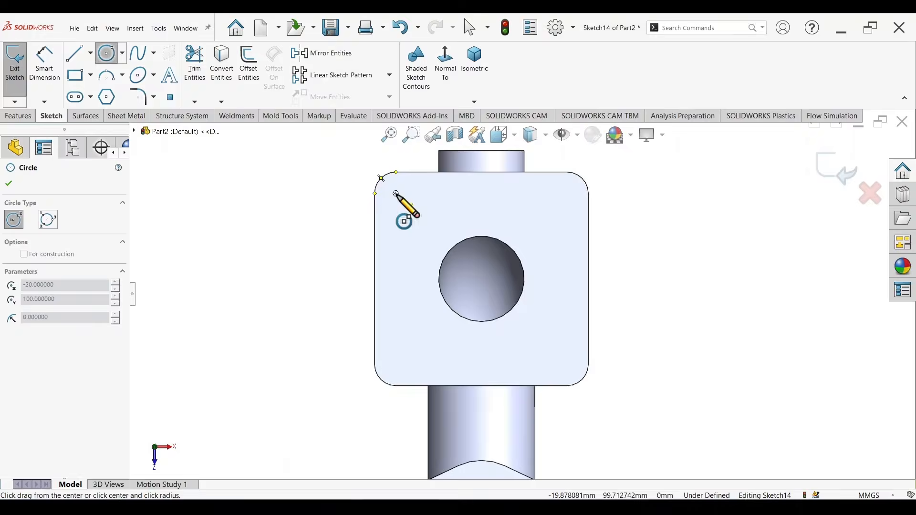
pyautogui.click(404, 203)
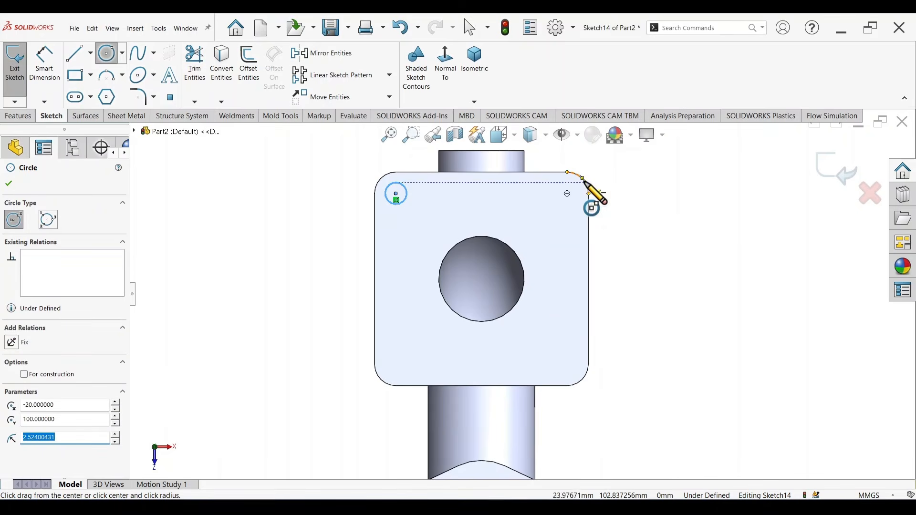
pyautogui.click(567, 194)
pyautogui.click(576, 203)
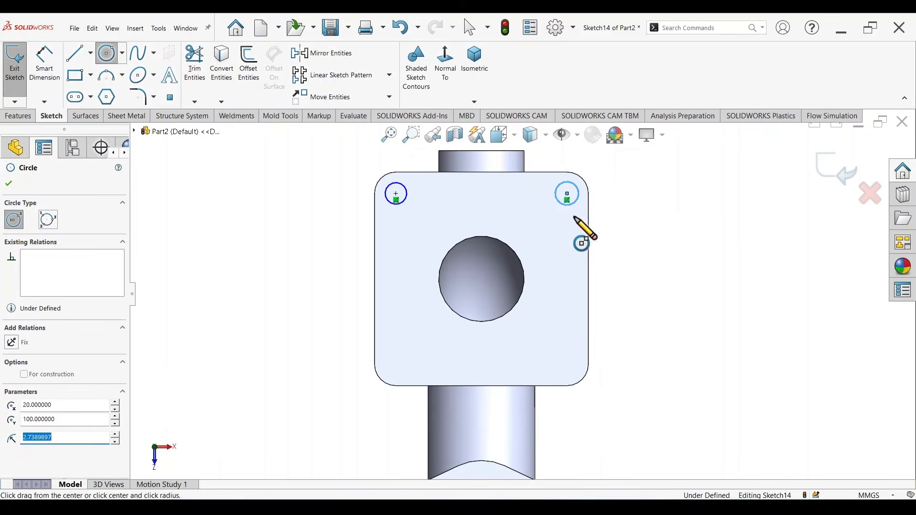
# - Draw two more hole circles concentric with the square flange's remaining rounded corners, the first with about 2.4 mm radius
pyautogui.click(568, 365)
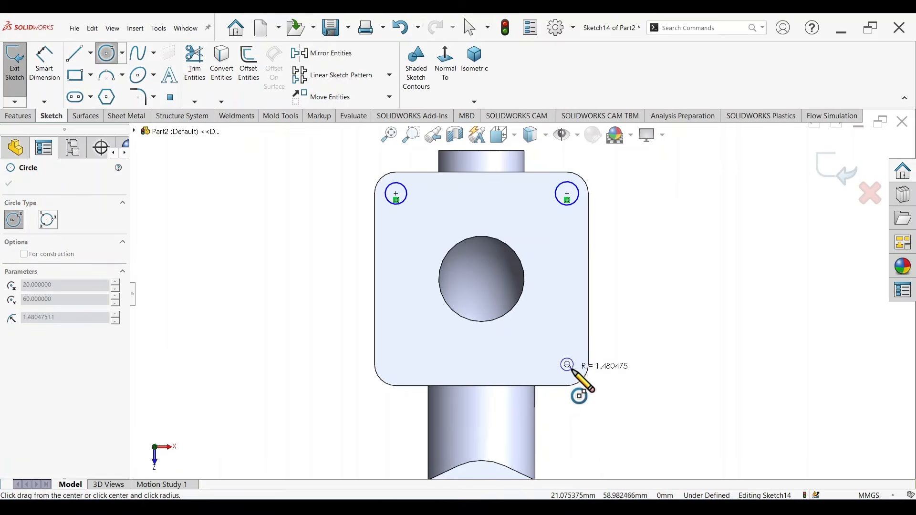
pyautogui.click(576, 373)
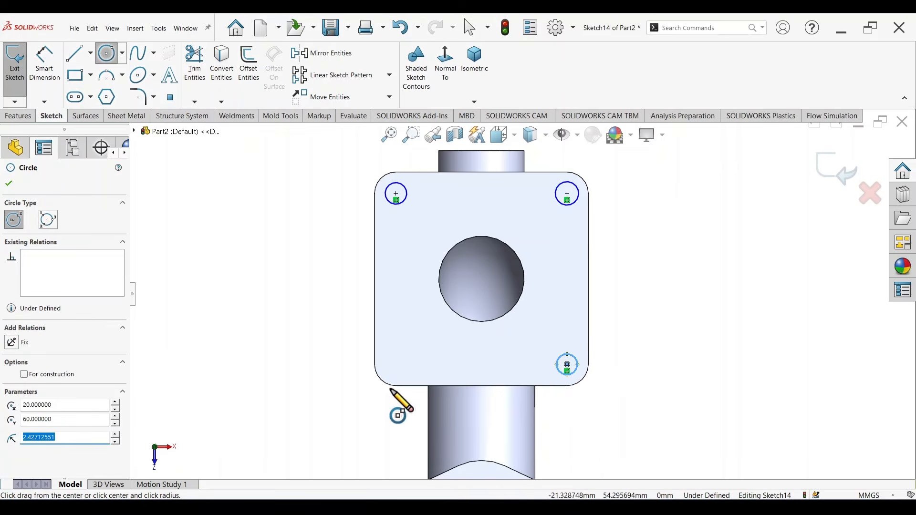
pyautogui.click(396, 364)
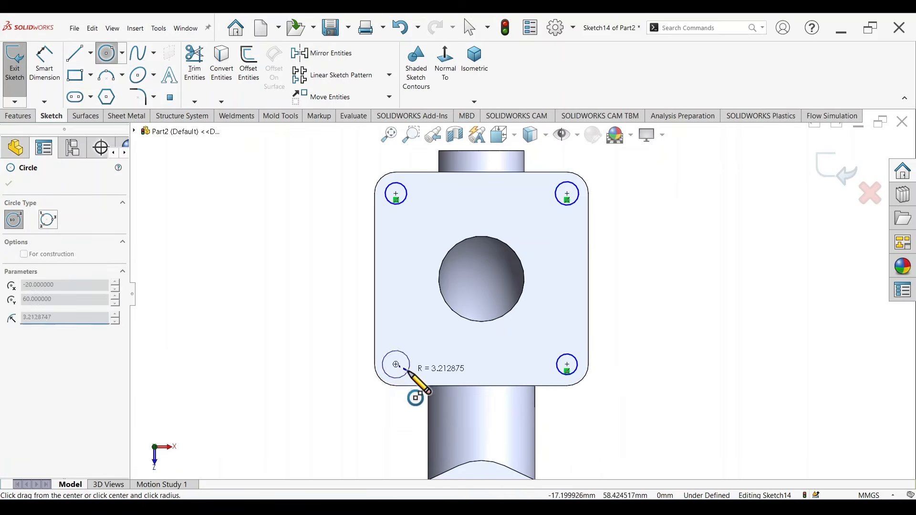
pyautogui.click(398, 376)
pyautogui.press('Escape')
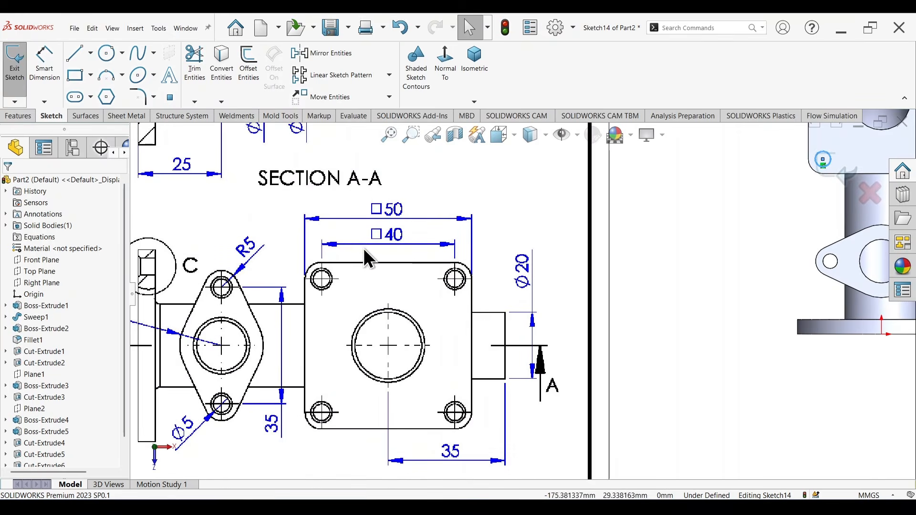
# - Check the spacing between the two hole centres nearest the side pipe with a trial dimension, without placing it
pyautogui.scroll(7, 517, 235)
pyautogui.scroll(-8, 625, 248)
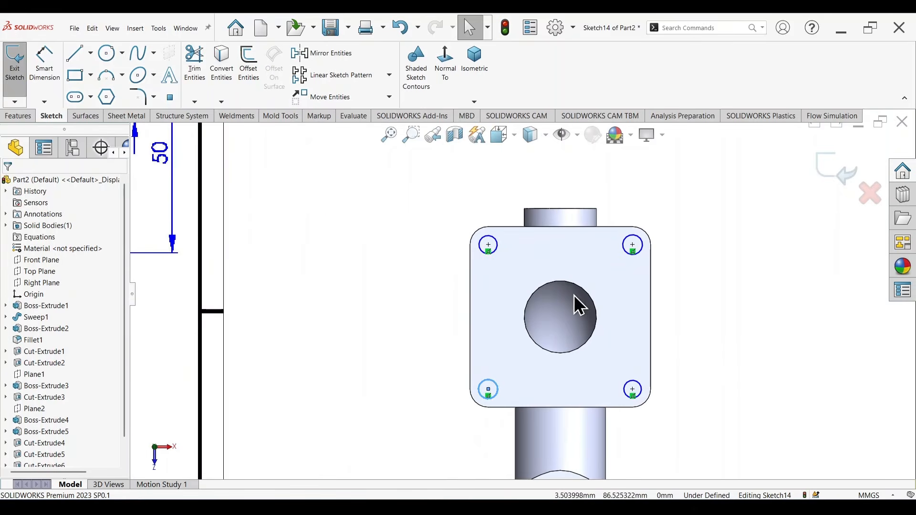
pyautogui.moveTo(754, 374); pyautogui.dragTo(752, 329, button='right')
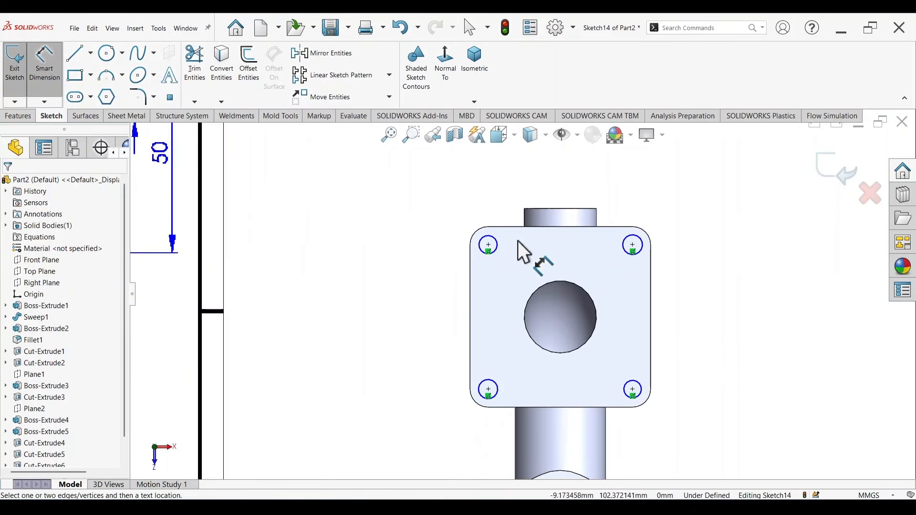
pyautogui.click(488, 245)
pyautogui.click(633, 245)
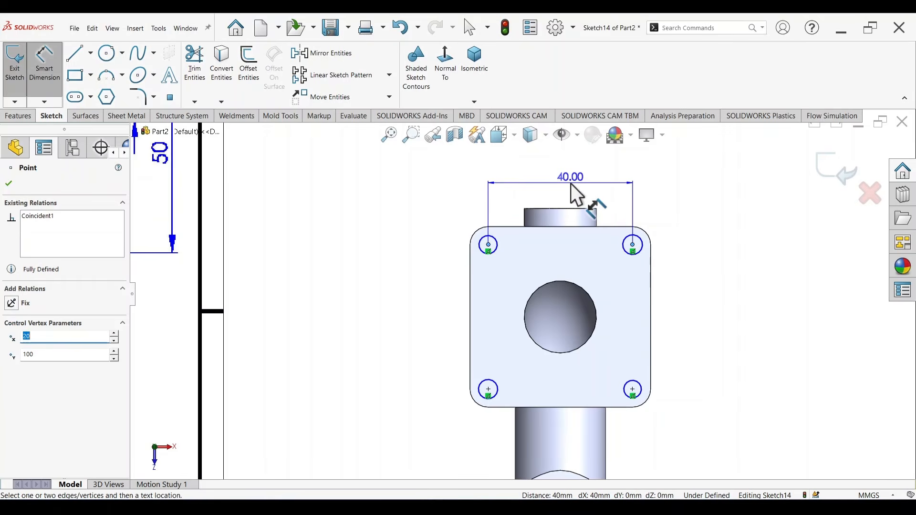
pyautogui.press('Escape')
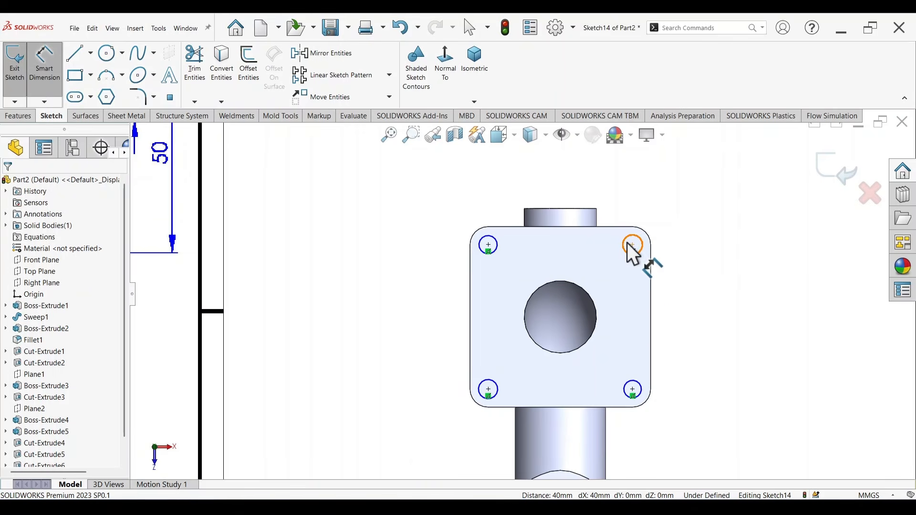
pyautogui.press('Escape')
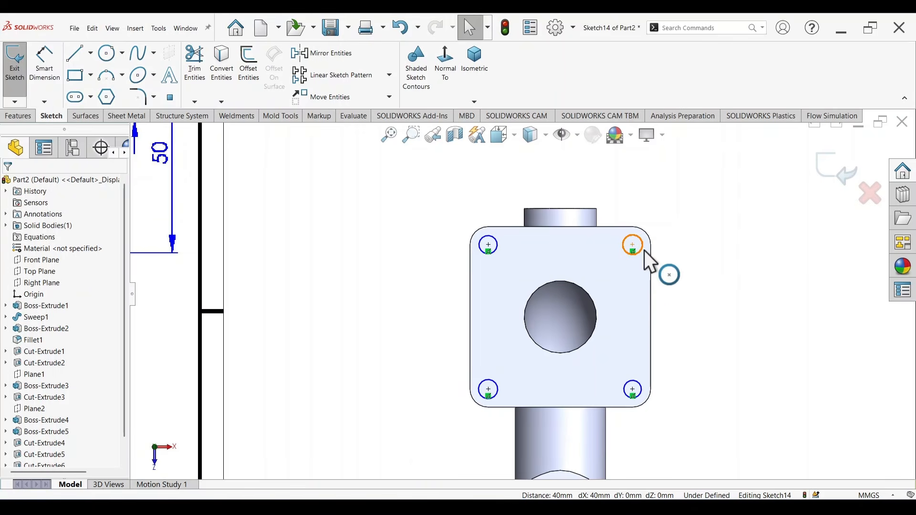
# - Apply an Equal relation to the four hole circles at the square flange's corners
pyautogui.click(644, 250)
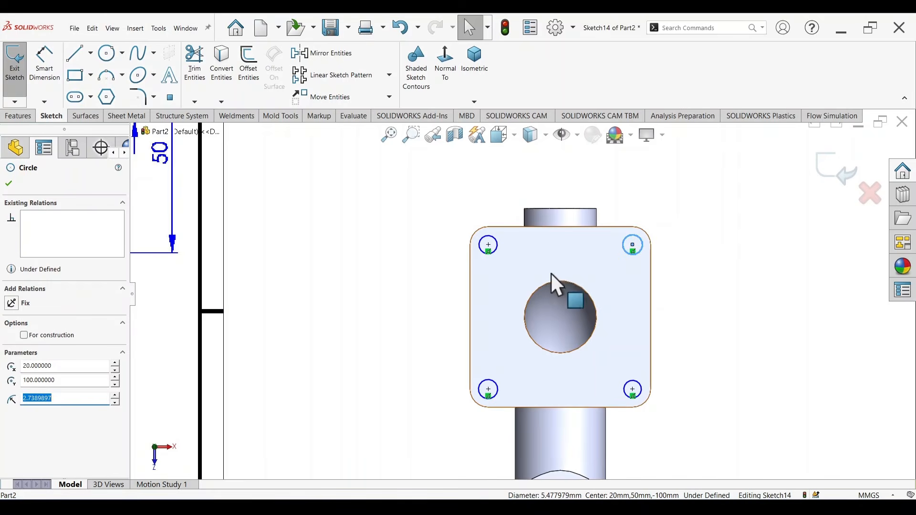
pyautogui.keyDown('ctrl'); pyautogui.click(498, 247); pyautogui.keyUp('ctrl')
pyautogui.keyDown('ctrl'); pyautogui.click(499, 386); pyautogui.keyUp('ctrl')
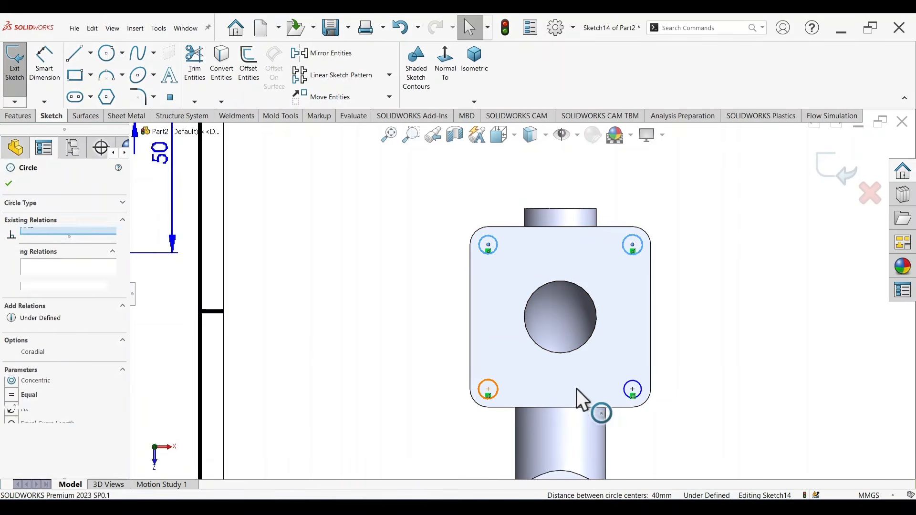
pyautogui.keyDown('ctrl'); pyautogui.click(643, 385); pyautogui.keyUp('ctrl')
pyautogui.click(15, 400)
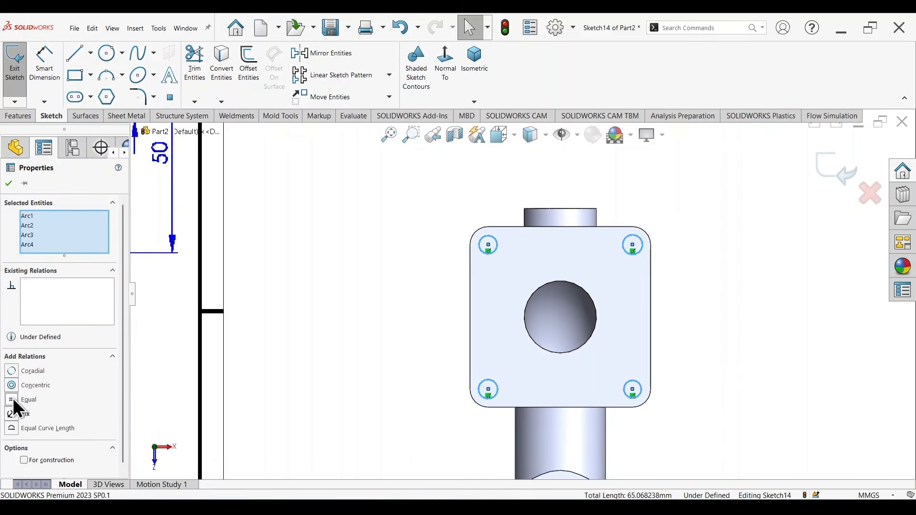
# - Dimension the diameter of one corner hole circle on the square flange and set it to 5 mm
pyautogui.moveTo(758, 382); pyautogui.dragTo(743, 212, button='right')
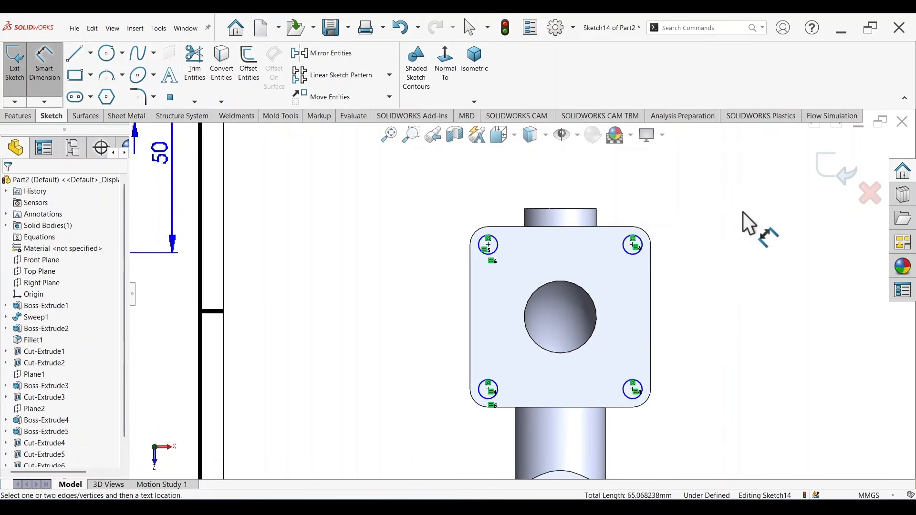
pyautogui.click(644, 244)
pyautogui.click(700, 214)
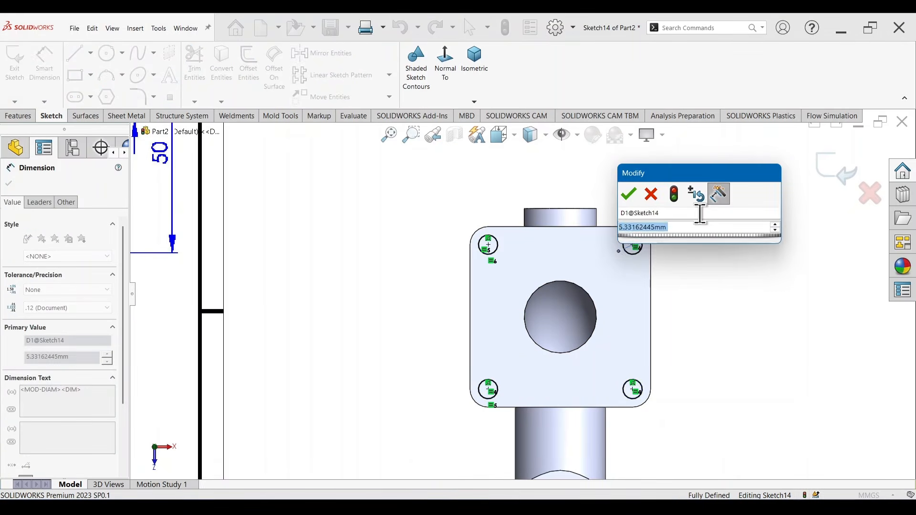
pyautogui.write('5')
pyautogui.press('Return')
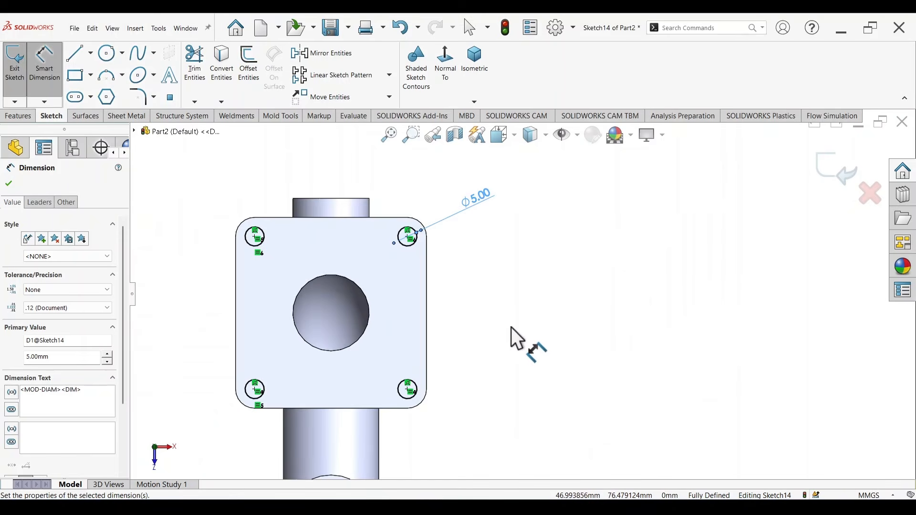
# - Cut-extrude the four corner circles through the square flange with the Up To Next end condition
pyautogui.press('s')
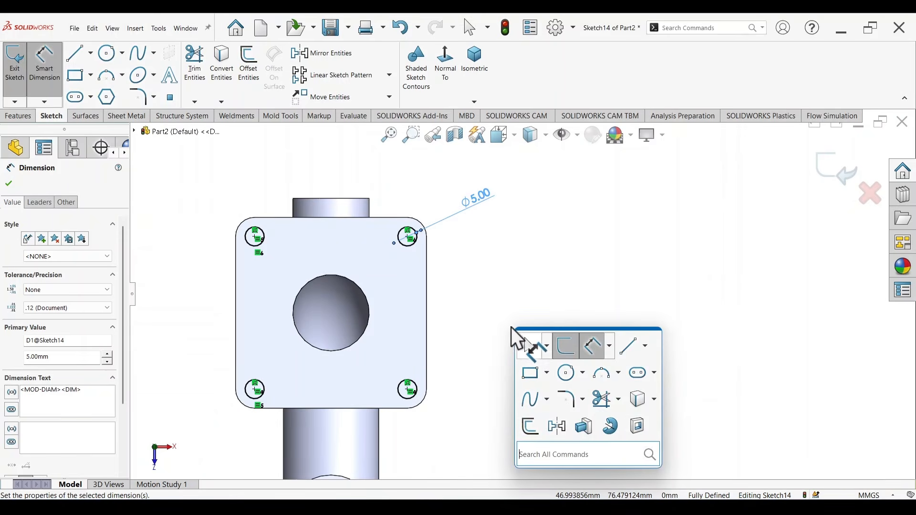
pyautogui.click(645, 427)
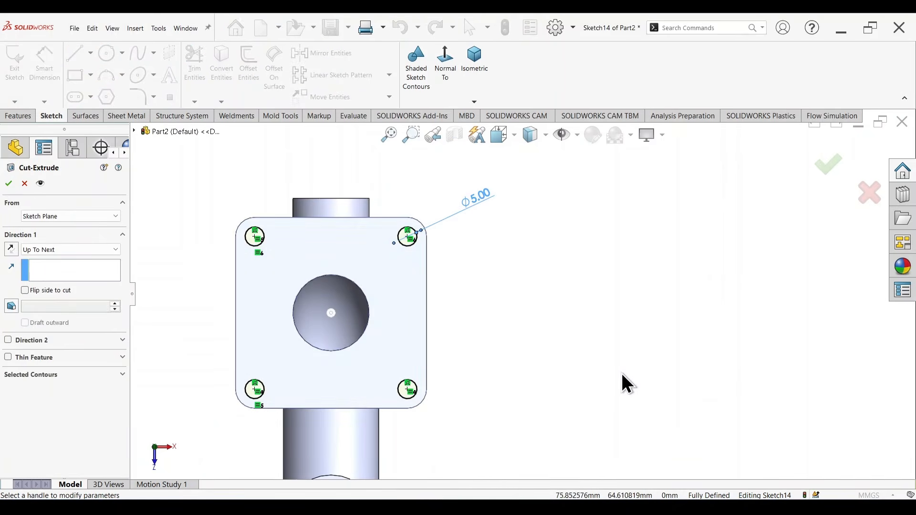
pyautogui.moveTo(624, 383); pyautogui.dragTo(644, 237, button='middle')
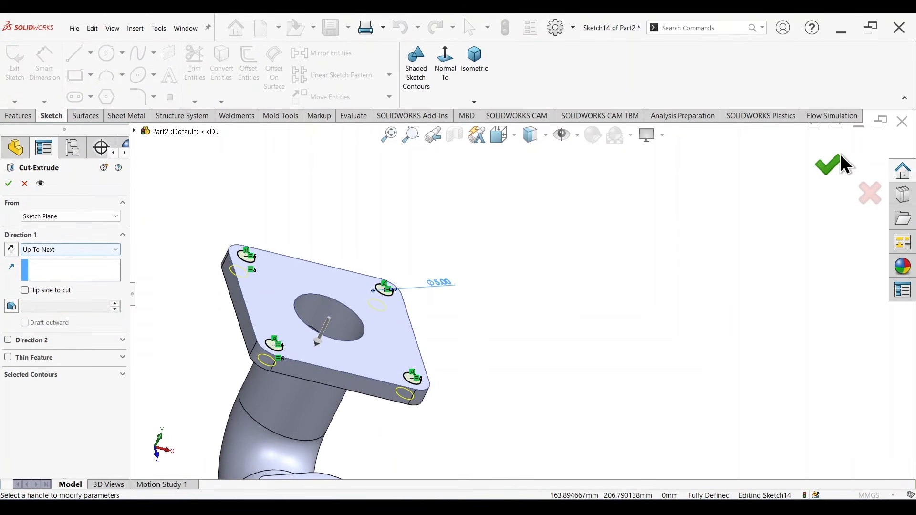
pyautogui.click(832, 168)
# - Examine the elbow's flanges and mounting holes from different angles
pyautogui.moveTo(663, 350)
pyautogui.mouseDown(button='middle')
pyautogui.moveTo(732, 337)
pyautogui.moveTo(603, 348)
pyautogui.moveTo(624, 328)
pyautogui.mouseUp(button='middle')
pyautogui.scroll(3, 514, 342)
pyautogui.scroll(-2, 513, 343)
pyautogui.moveTo(505, 357)
pyautogui.mouseDown(button='middle')
pyautogui.moveTo(436, 317)
pyautogui.moveTo(528, 351)
pyautogui.moveTo(506, 331)
pyautogui.moveTo(522, 357)
pyautogui.moveTo(515, 368)
pyautogui.moveTo(500, 361)
pyautogui.moveTo(569, 352)
pyautogui.moveTo(532, 339)
pyautogui.moveTo(568, 365)
pyautogui.mouseUp(button='middle')
pyautogui.scroll(2, 507, 331)
pyautogui.scroll(2, 475, 358)
pyautogui.scroll(-2, 468, 313)
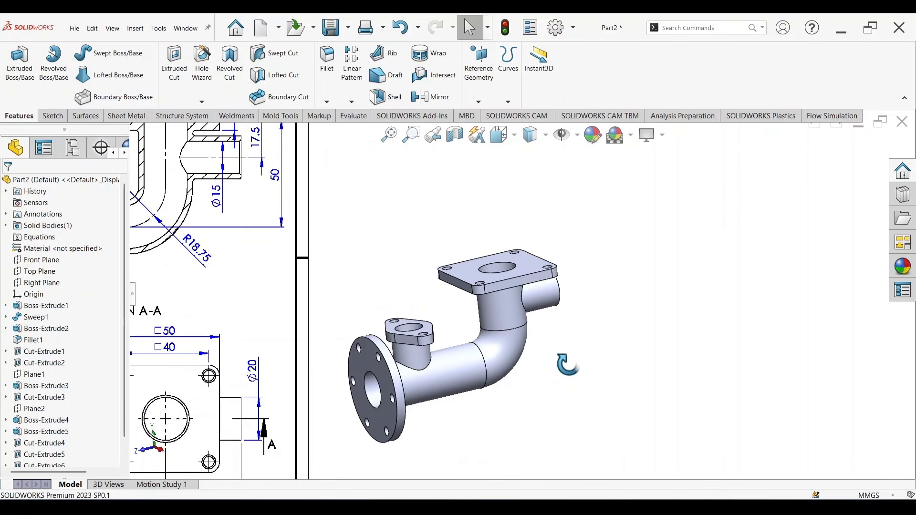
# - Start a symmetric fillet and set its radius to 1.5 mm, following the drawing's note on unspecified fillets
pyautogui.click(326, 62)
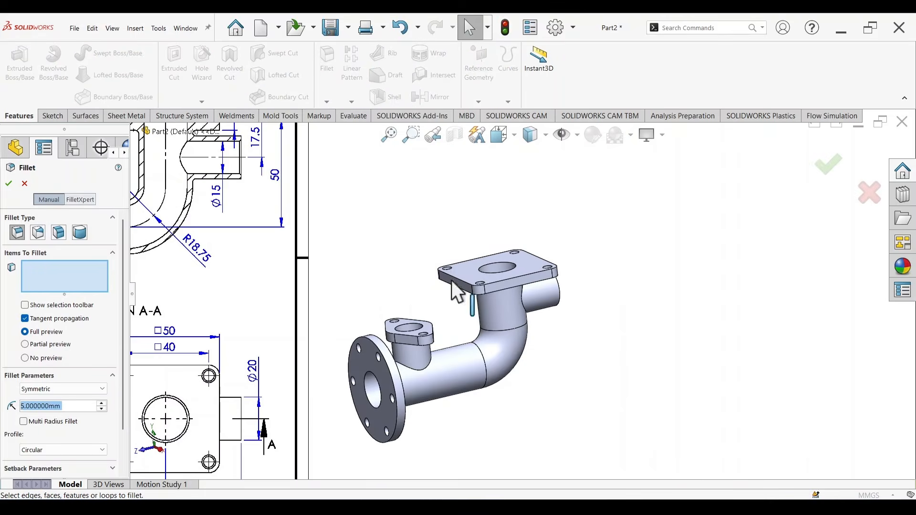
pyautogui.scroll(4, 437, 259)
pyautogui.scroll(-3, 366, 365)
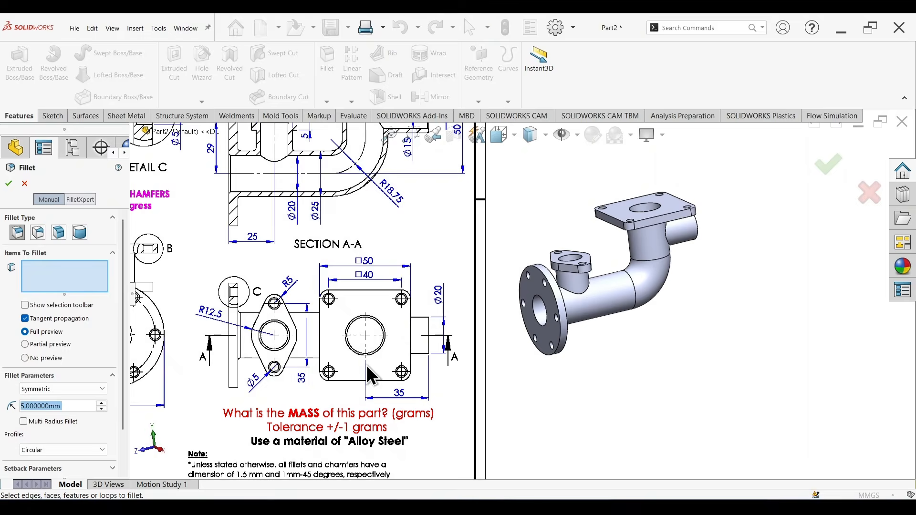
pyautogui.scroll(1, 342, 374)
pyautogui.scroll(-1, 365, 411)
pyautogui.scroll(3, 366, 411)
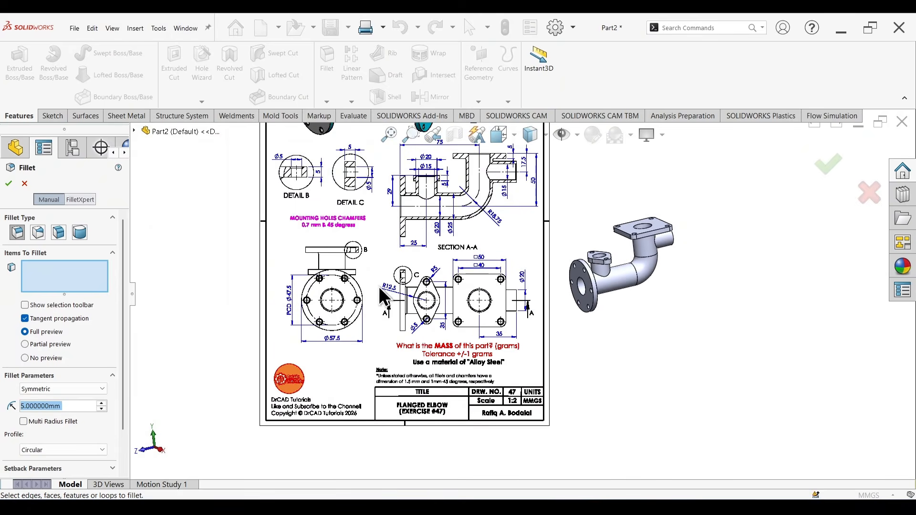
pyautogui.scroll(-4, 420, 201)
pyautogui.scroll(4, 430, 189)
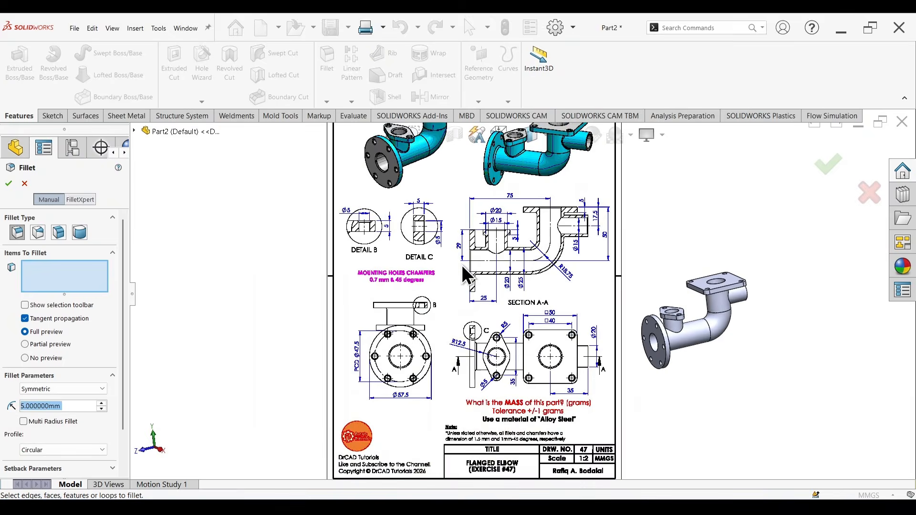
pyautogui.scroll(-5, 538, 191)
pyautogui.scroll(-2, 433, 230)
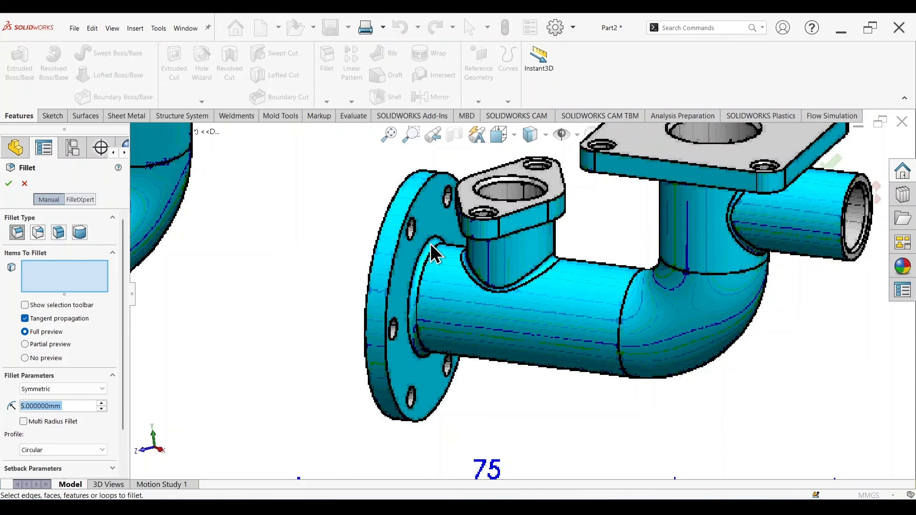
pyautogui.scroll(7, 473, 372)
pyautogui.scroll(-6, 517, 424)
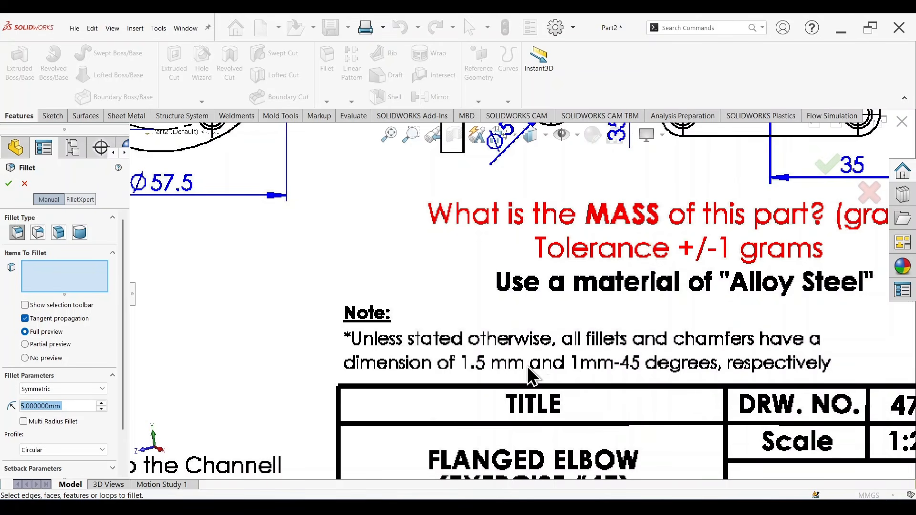
pyautogui.scroll(6, 637, 294)
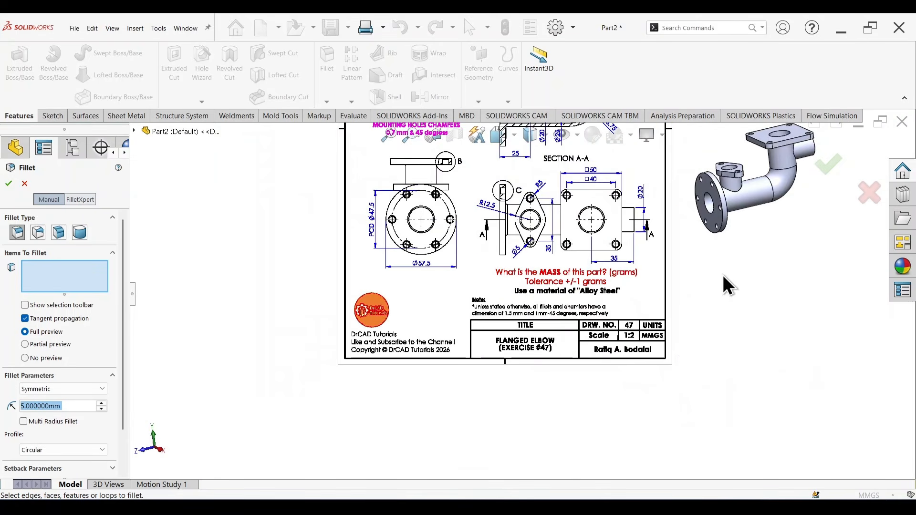
pyautogui.write('1.5')
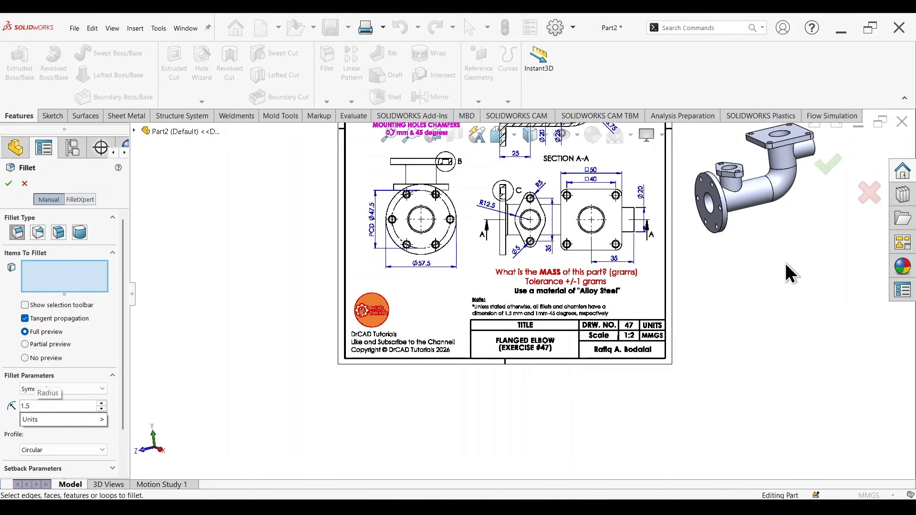
pyautogui.press('Return')
# - Examine the drawing's isometric and section views for the flange and pipe junctions that need fillets
pyautogui.scroll(2, 563, 173)
pyautogui.scroll(1, 563, 173)
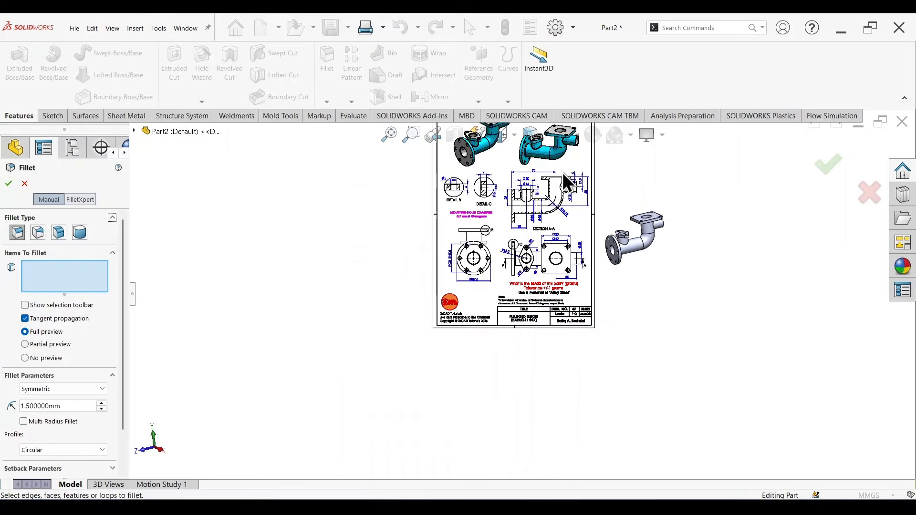
pyautogui.scroll(-3, 553, 167)
pyautogui.scroll(-5, 554, 173)
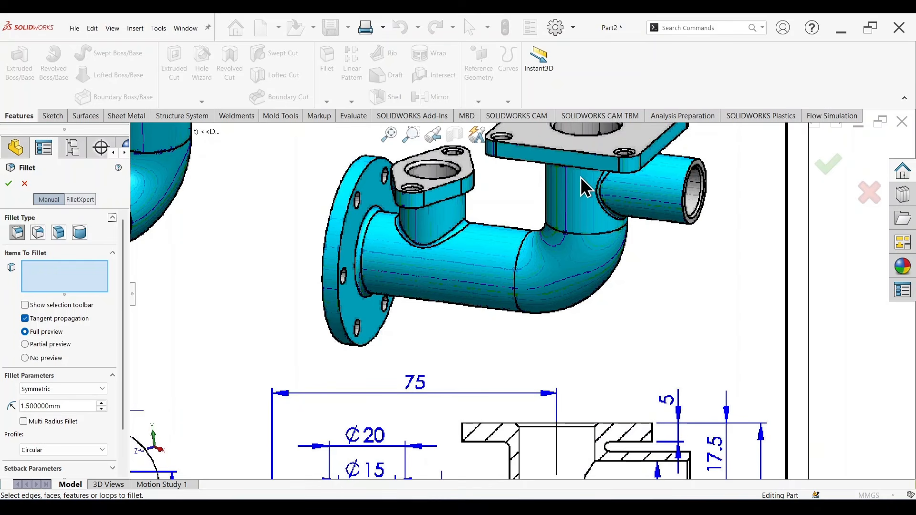
pyautogui.scroll(3, 595, 372)
pyautogui.scroll(-5, 511, 346)
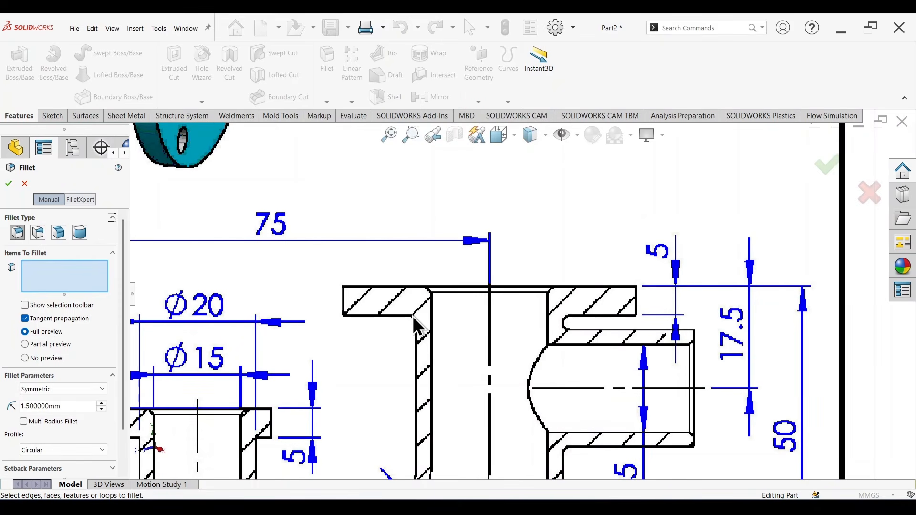
pyautogui.scroll(4, 588, 365)
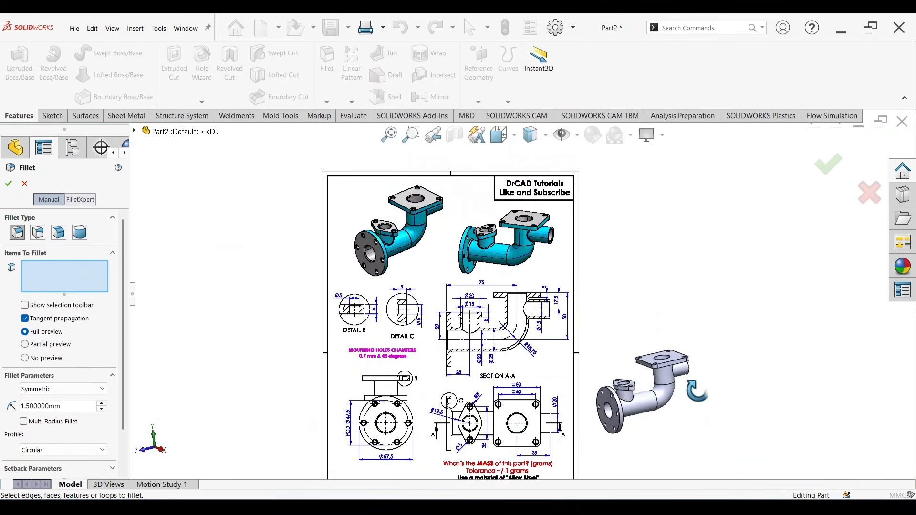
pyautogui.scroll(-5, 700, 344)
pyautogui.scroll(-3, 637, 354)
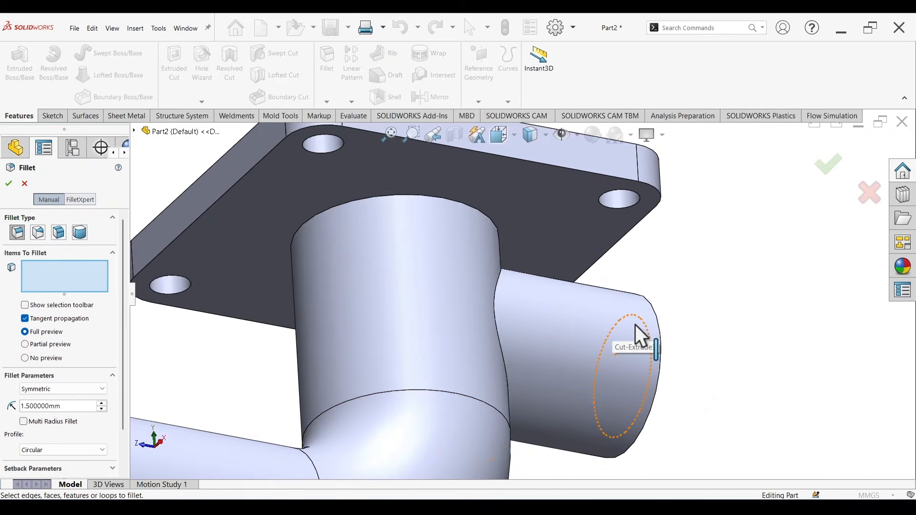
pyautogui.click(473, 209)
pyautogui.scroll(2, 453, 280)
pyautogui.scroll(2, 452, 279)
pyautogui.moveTo(417, 310); pyautogui.dragTo(288, 310, button='middle')
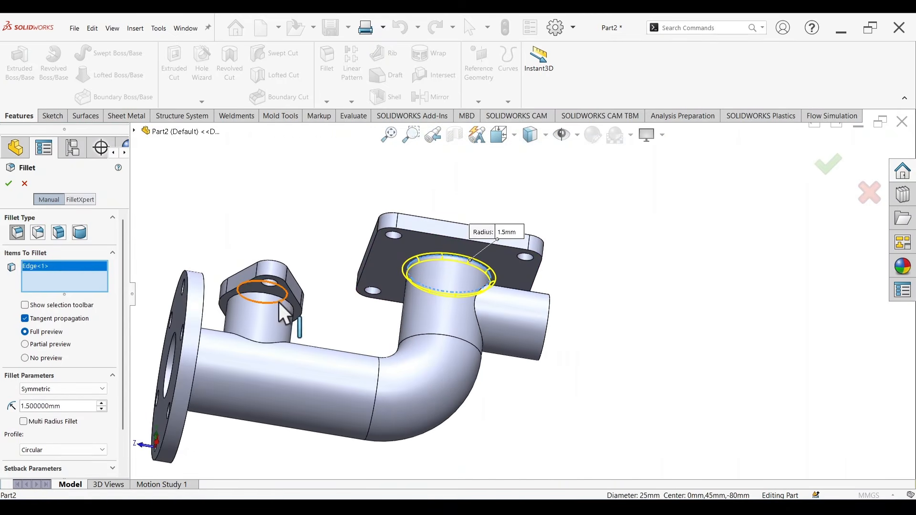
pyautogui.click(299, 308)
pyautogui.moveTo(359, 310)
pyautogui.mouseDown(button='middle')
pyautogui.moveTo(311, 317)
pyautogui.moveTo(255, 348)
pyautogui.mouseUp(button='middle')
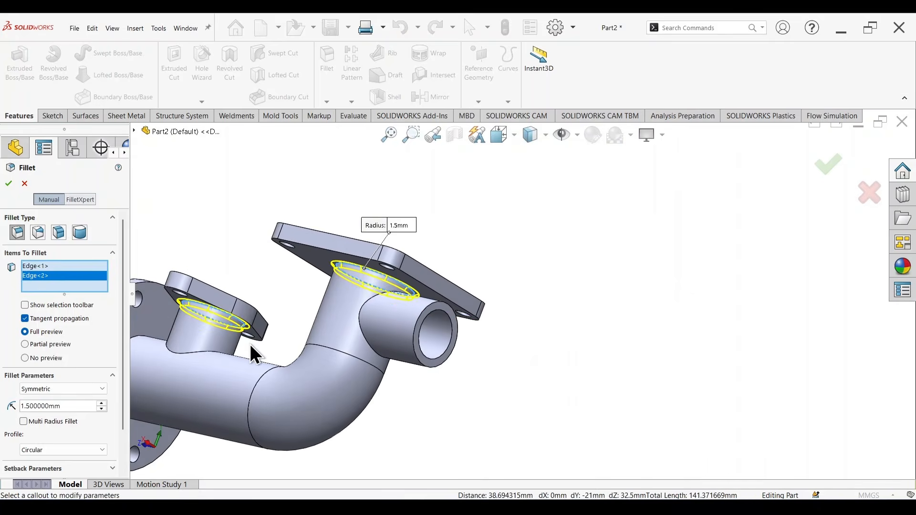
pyautogui.scroll(3, 257, 346)
pyautogui.scroll(-5, 415, 322)
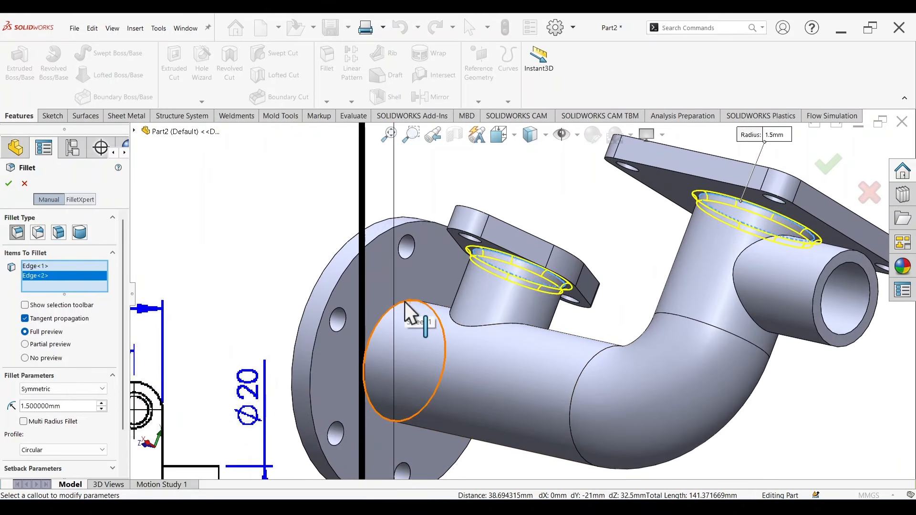
pyautogui.click(405, 302)
pyautogui.scroll(3, 595, 284)
pyautogui.moveTo(555, 265)
pyautogui.mouseDown(button='middle')
pyautogui.moveTo(610, 311)
pyautogui.moveTo(591, 321)
pyautogui.moveTo(549, 306)
pyautogui.mouseUp(button='middle')
pyautogui.scroll(3, 419, 285)
pyautogui.scroll(-5, 434, 245)
pyautogui.scroll(5, 682, 355)
pyautogui.scroll(-3, 694, 370)
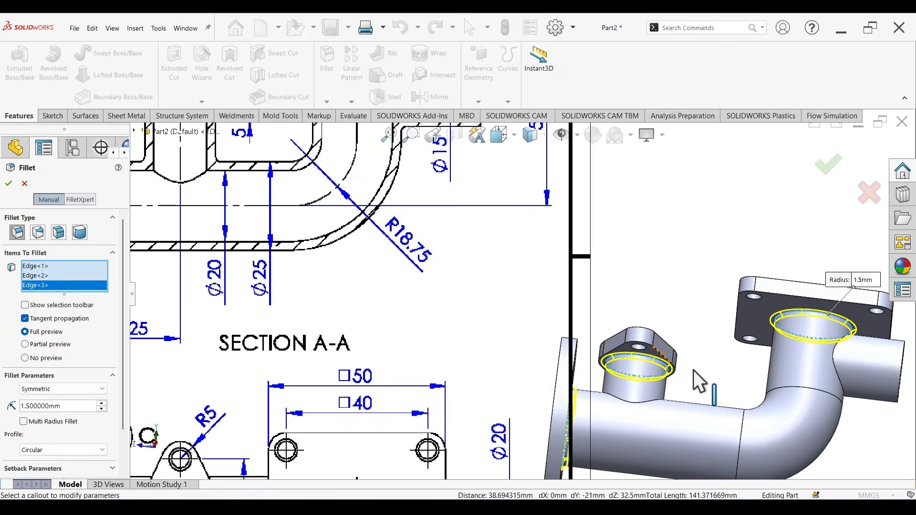
pyautogui.rightClick(32, 272)
pyautogui.click(29, 275)
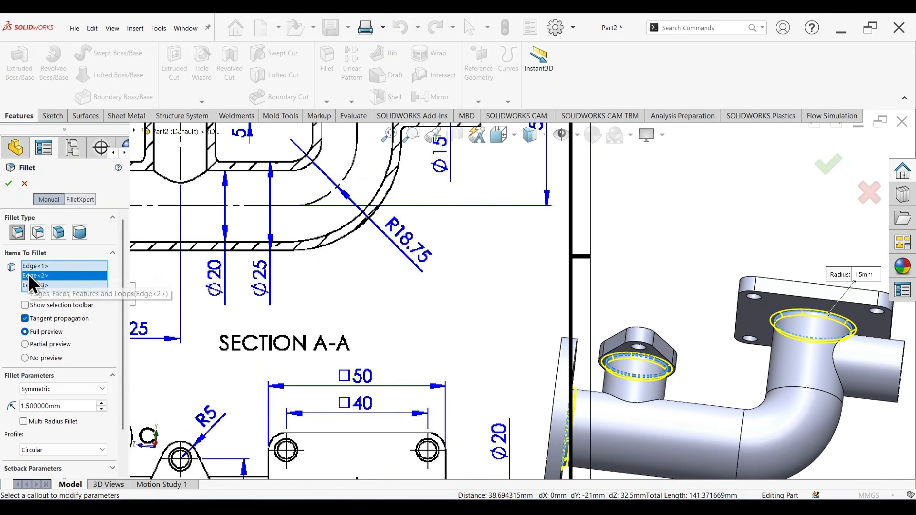
pyautogui.rightClick(53, 274)
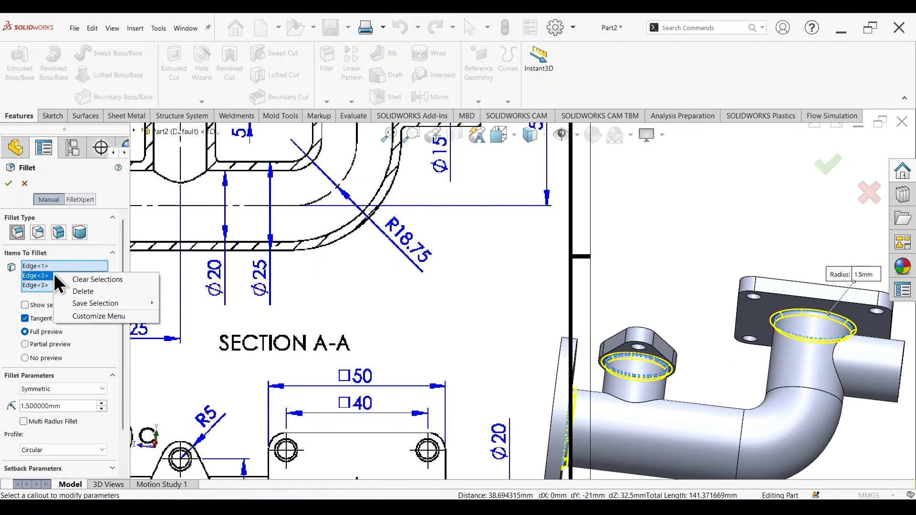
pyautogui.click(87, 280)
pyautogui.scroll(2, 729, 322)
pyautogui.scroll(-4, 691, 285)
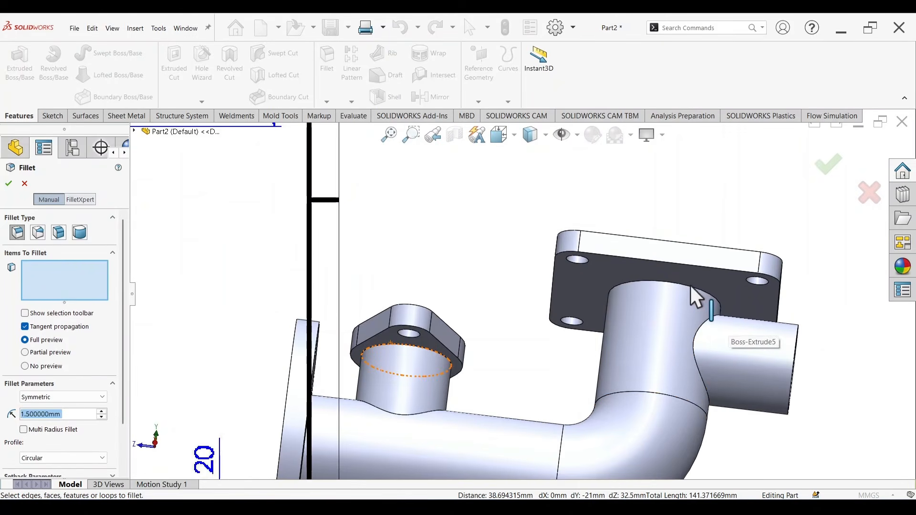
# - Select the fillet edges where the pipe meets the square flange and the round flange, and where the oval-flange branch joins the main pipe
pyautogui.click(689, 287)
pyautogui.moveTo(557, 349); pyautogui.dragTo(370, 394, button='middle')
pyautogui.click(354, 391)
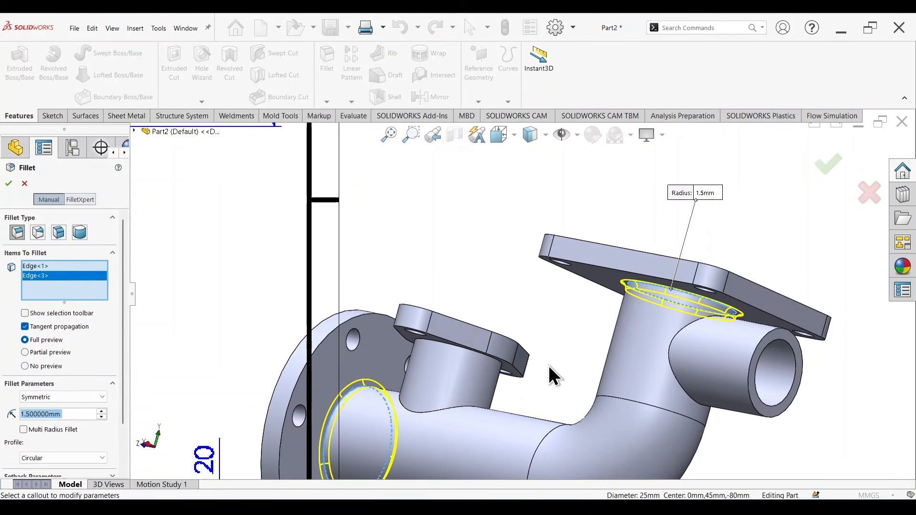
pyautogui.moveTo(548, 370); pyautogui.dragTo(564, 434, button='middle')
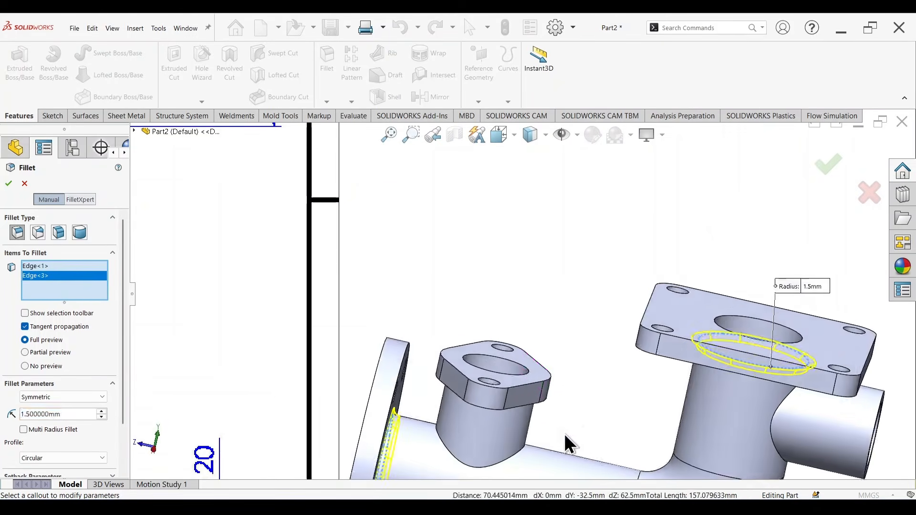
pyautogui.click(512, 456)
pyautogui.scroll(5, 609, 403)
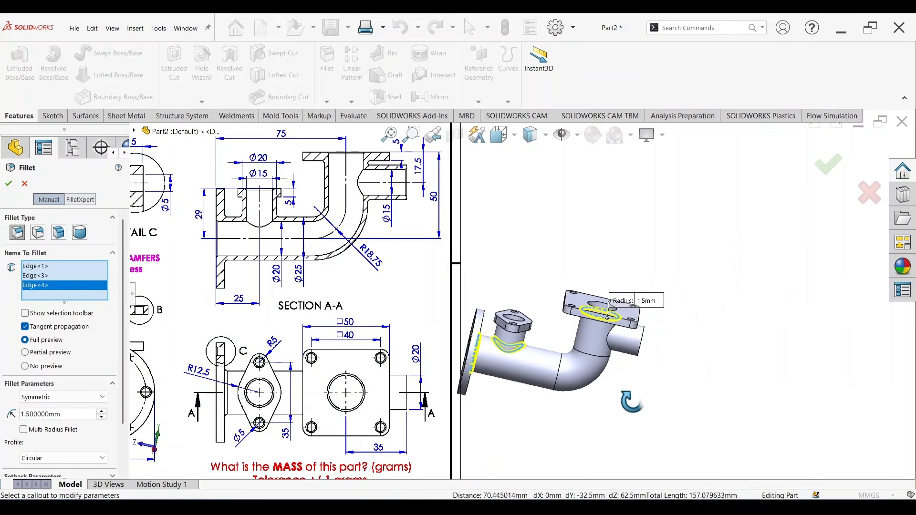
# - Add the side pipe's junction with the vertical pipe to the 1.5 mm fillet and complete it
pyautogui.scroll(4, 314, 368)
pyautogui.scroll(-10, 472, 196)
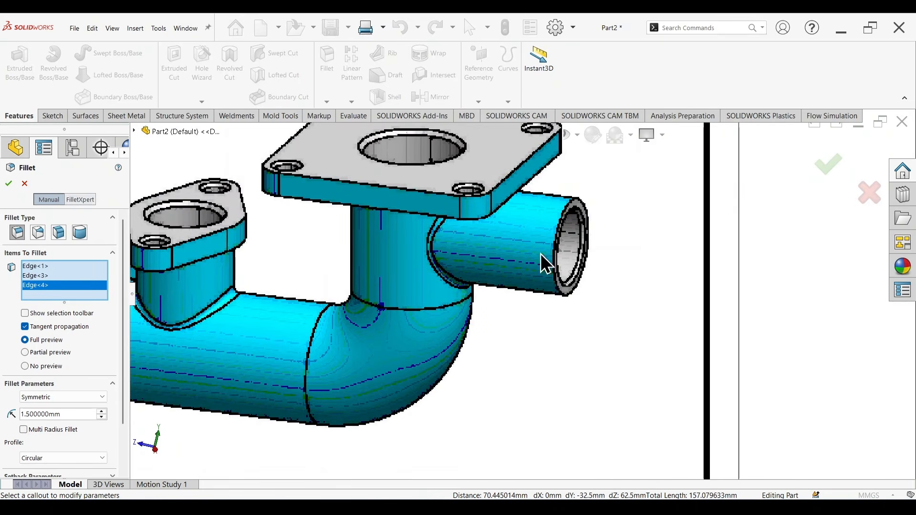
pyautogui.scroll(5, 583, 400)
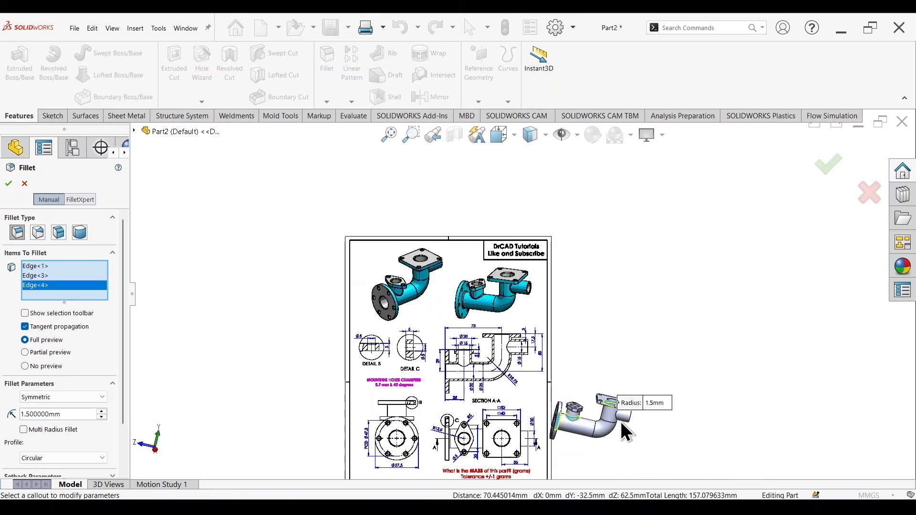
pyautogui.scroll(-8, 605, 390)
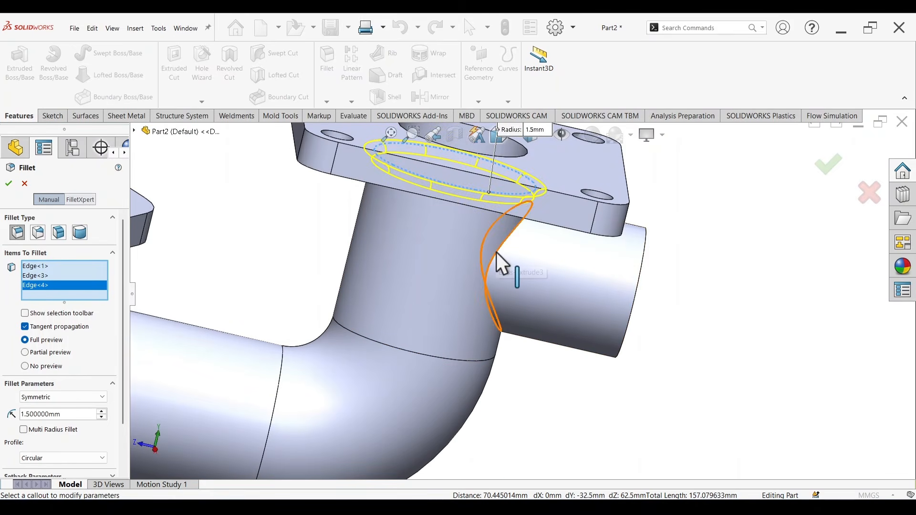
pyautogui.click(496, 254)
pyautogui.moveTo(728, 308); pyautogui.dragTo(688, 295, button='middle')
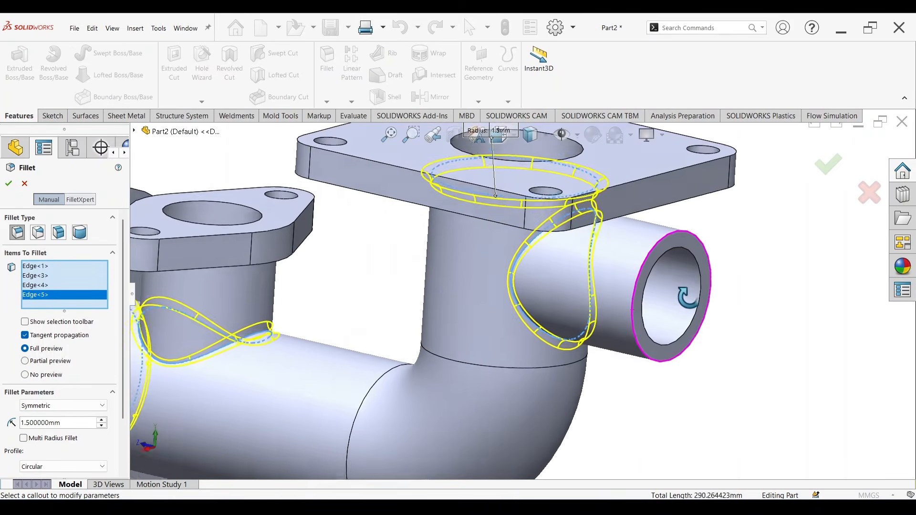
pyautogui.click(829, 167)
pyautogui.scroll(5, 720, 356)
pyautogui.moveTo(720, 356)
pyautogui.mouseDown(button='middle')
pyautogui.moveTo(633, 357)
pyautogui.moveTo(675, 338)
pyautogui.moveTo(657, 368)
pyautogui.moveTo(588, 311)
pyautogui.moveTo(601, 332)
pyautogui.moveTo(640, 341)
pyautogui.moveTo(616, 356)
pyautogui.moveTo(630, 357)
pyautogui.moveTo(603, 365)
pyautogui.moveTo(653, 347)
pyautogui.moveTo(620, 363)
pyautogui.mouseUp(button='middle')
pyautogui.scroll(3, 563, 315)
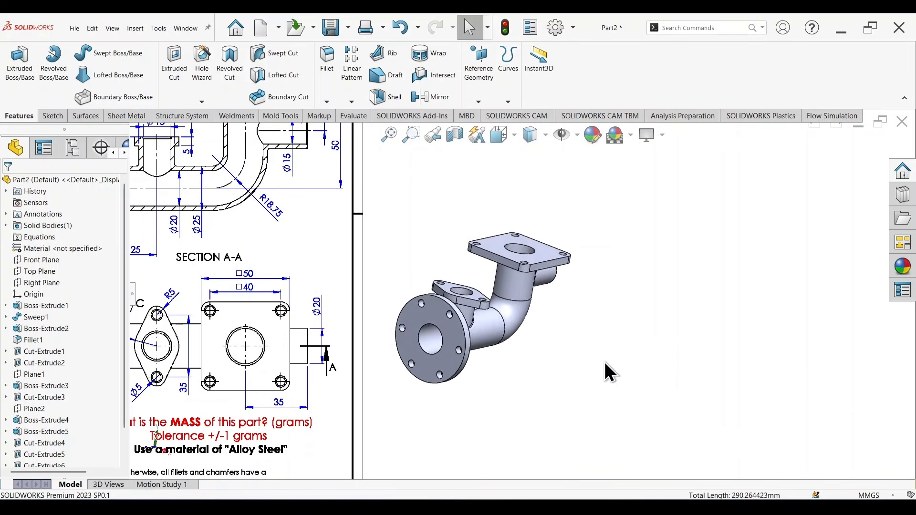
# - Read the drawing's material requirement and its note on unspecified fillets and chamfers
pyautogui.scroll(3, 482, 330)
pyautogui.scroll(-3, 348, 298)
pyautogui.scroll(1, 360, 338)
pyautogui.scroll(-2, 362, 354)
pyautogui.scroll(2, 434, 303)
pyautogui.scroll(-4, 420, 258)
pyautogui.scroll(4, 432, 272)
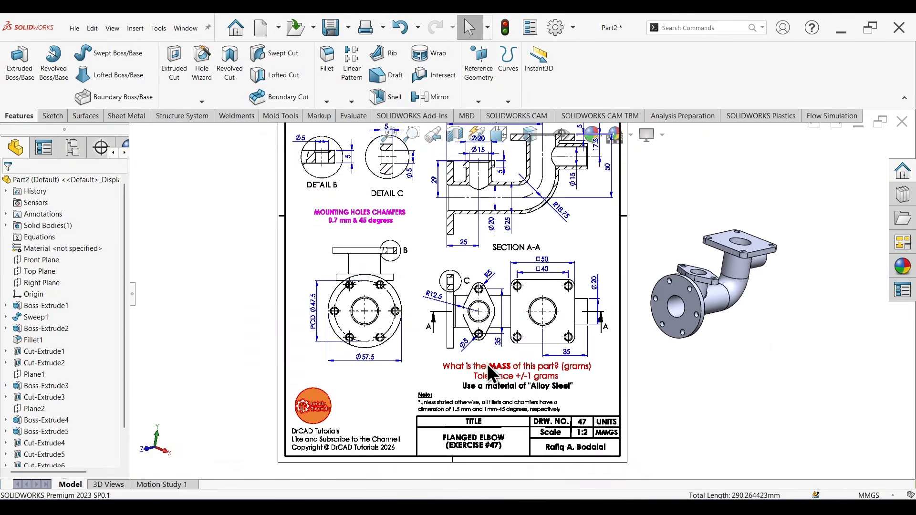
pyautogui.scroll(-4, 502, 387)
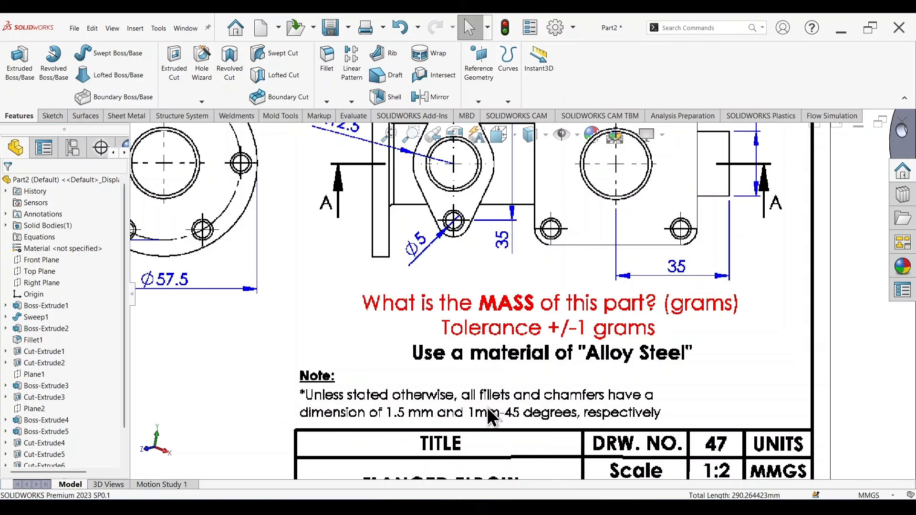
pyautogui.scroll(5, 517, 314)
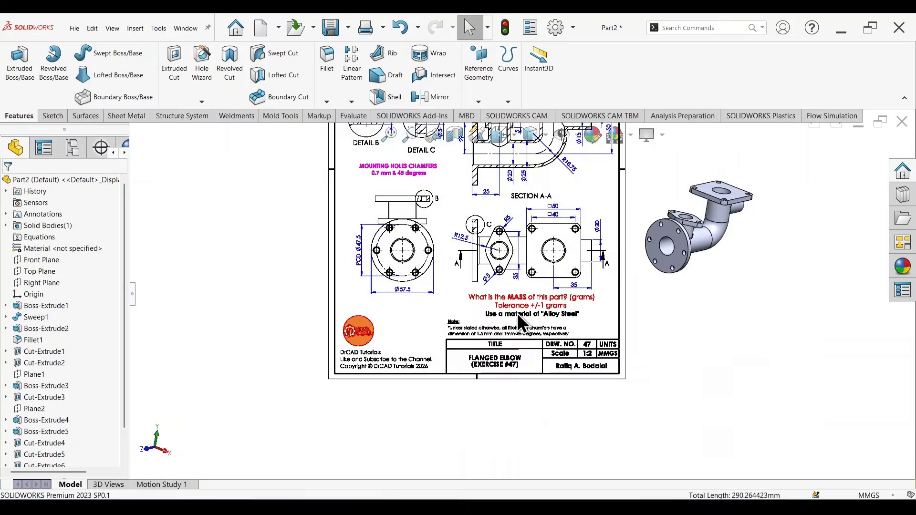
# - Examine details B and C, the isometric views and the chamfer note for the mounting holes
pyautogui.scroll(-3, 515, 209)
pyautogui.scroll(-4, 375, 225)
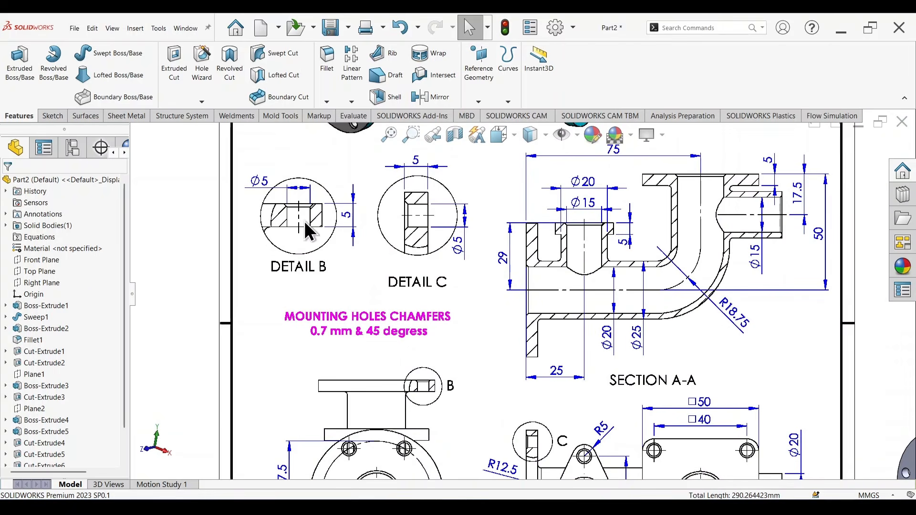
pyautogui.scroll(4, 509, 343)
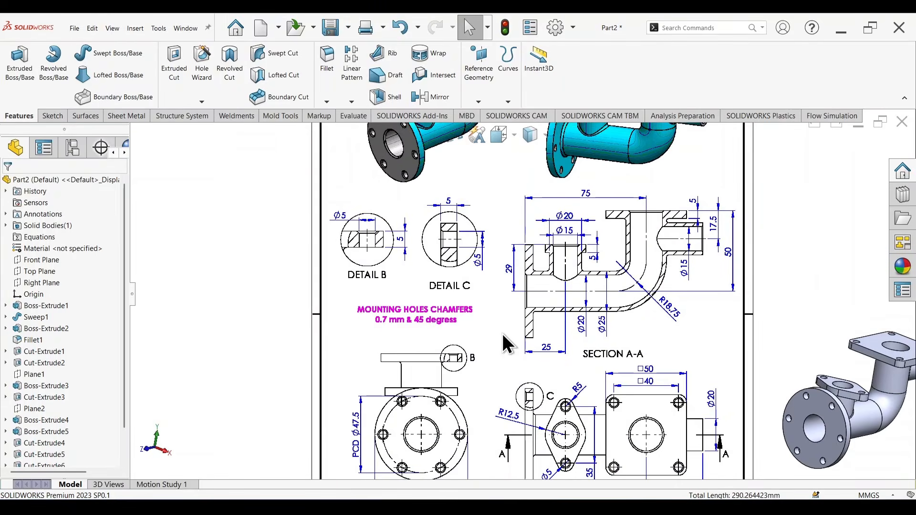
pyautogui.scroll(-5, 462, 202)
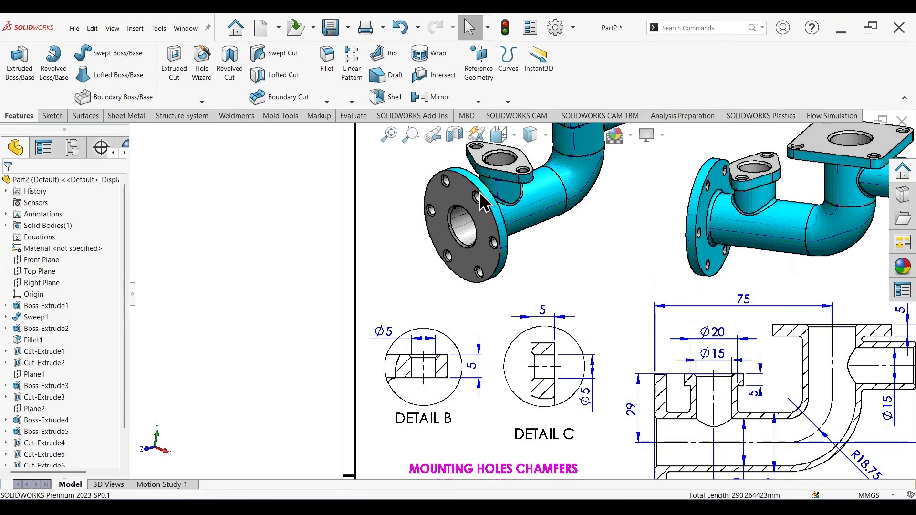
pyautogui.scroll(3, 491, 215)
pyautogui.scroll(-2, 557, 264)
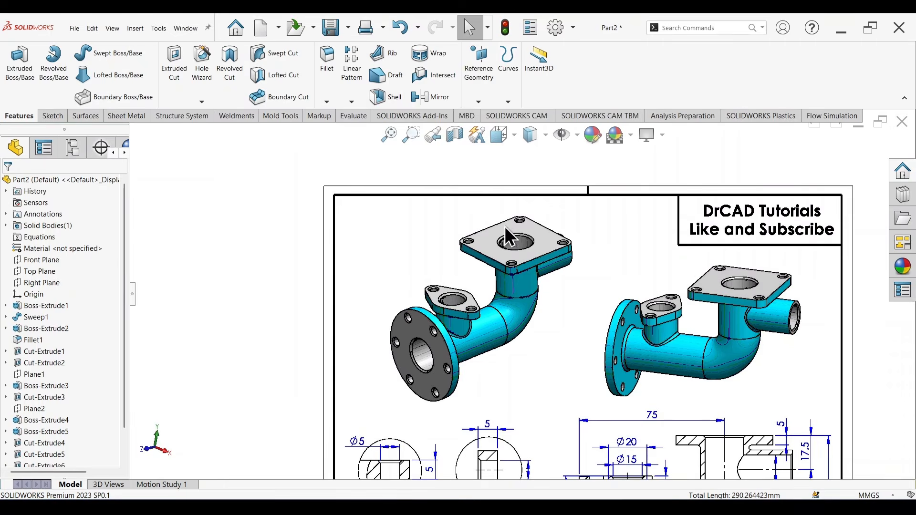
pyautogui.scroll(3, 561, 354)
pyautogui.scroll(-4, 505, 414)
pyautogui.scroll(-2, 505, 414)
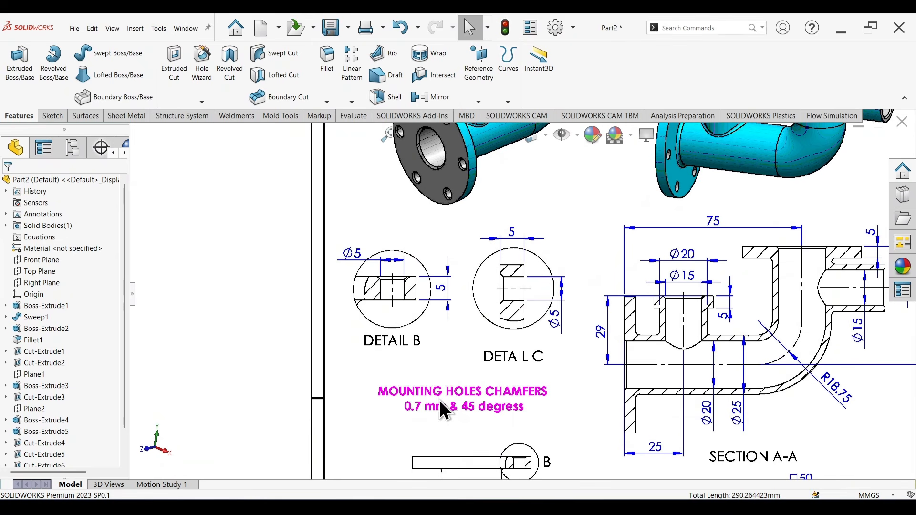
pyautogui.scroll(3, 592, 383)
pyautogui.scroll(-3, 698, 381)
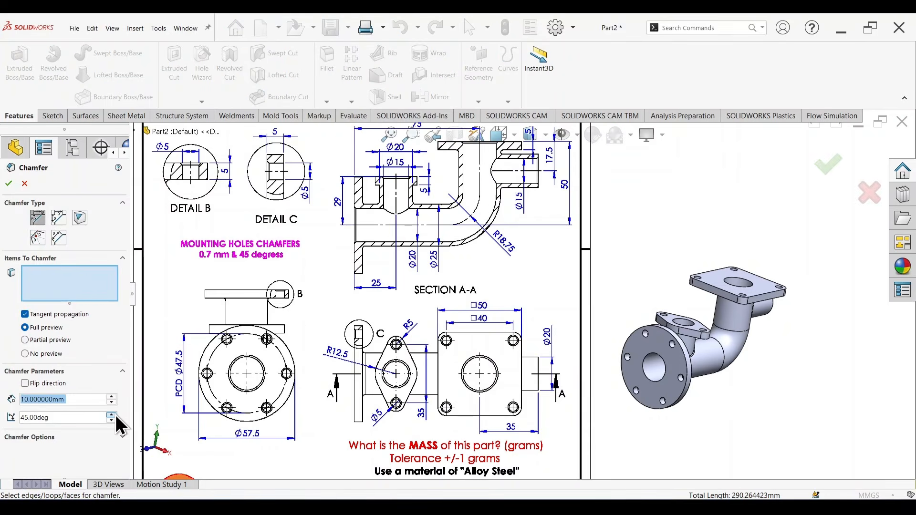
# - Set up a 0.7 mm by 45 degree chamfer and select the first mounting hole edge on the round flange's outer face
pyautogui.write('0.7')
pyautogui.press('Return')
pyautogui.scroll(-5, 688, 350)
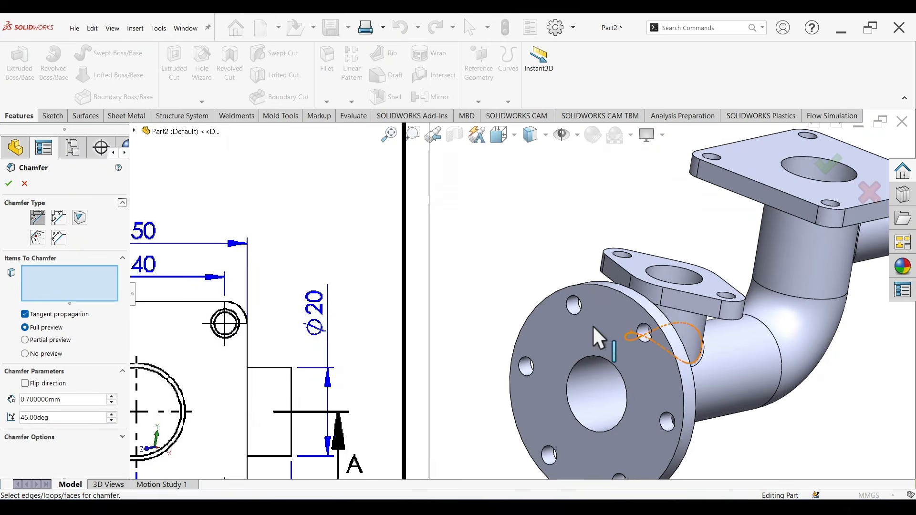
pyautogui.scroll(-3, 600, 329)
pyautogui.click(559, 281)
pyautogui.scroll(-2, 559, 282)
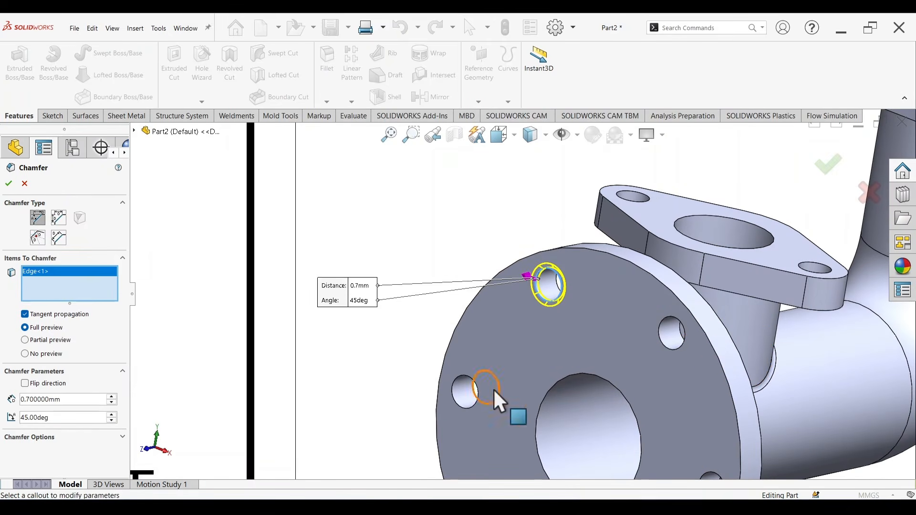
# - Add the other five mounting hole edges on the round flange's outer face to the chamfer
pyautogui.click(476, 385)
pyautogui.scroll(4, 506, 374)
pyautogui.scroll(-4, 521, 380)
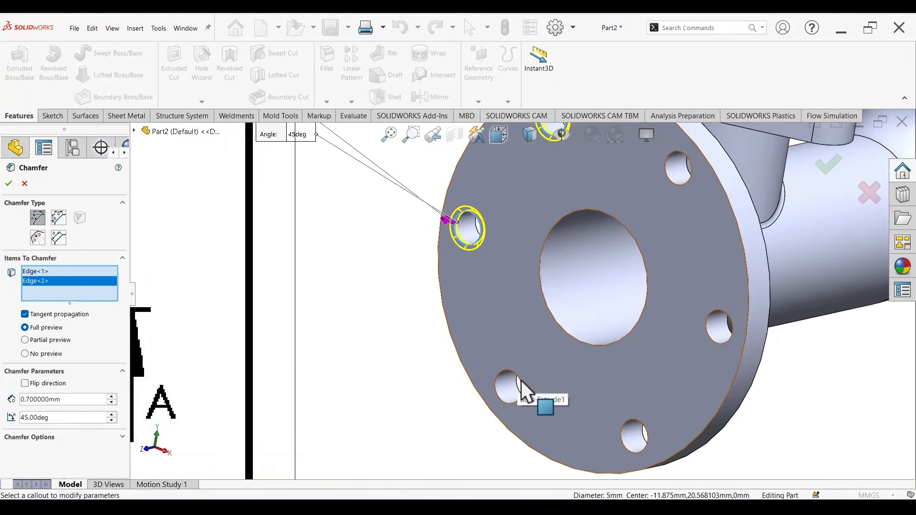
pyautogui.click(520, 382)
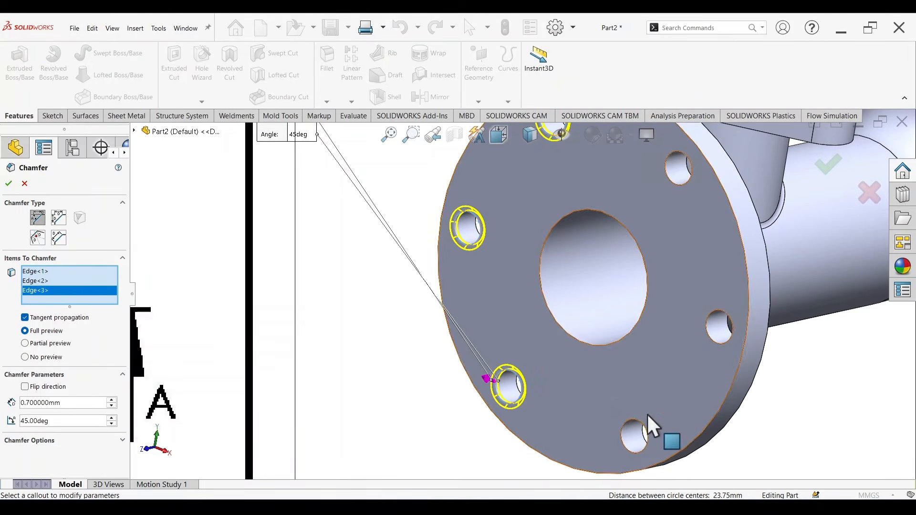
pyautogui.click(644, 422)
pyautogui.click(713, 335)
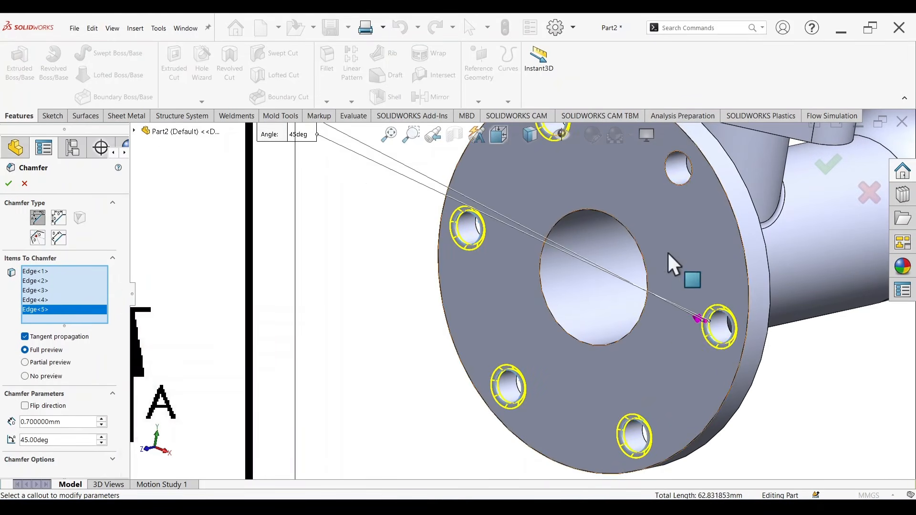
pyautogui.scroll(3, 667, 211)
pyautogui.scroll(-4, 645, 212)
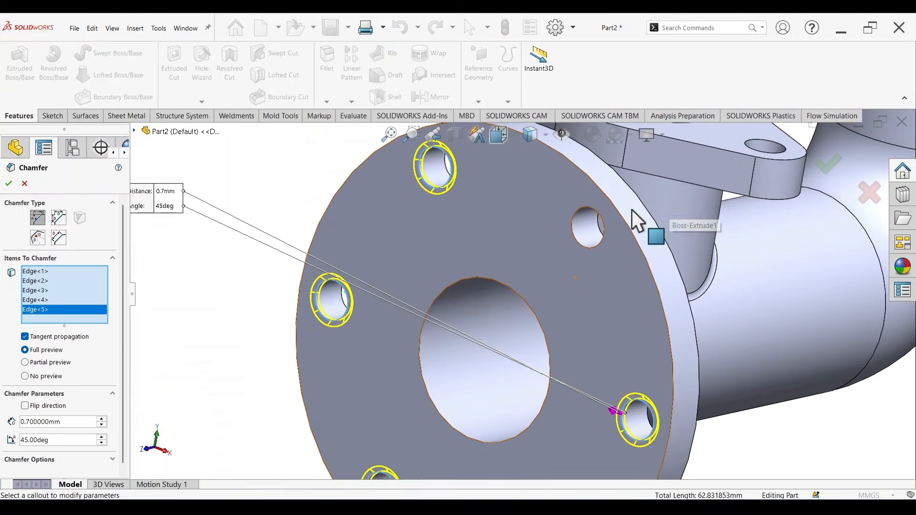
pyautogui.click(605, 225)
# - Add the upper edges of the four corner holes in the square flange to the chamfer
pyautogui.scroll(5, 669, 191)
pyautogui.scroll(-10, 608, 190)
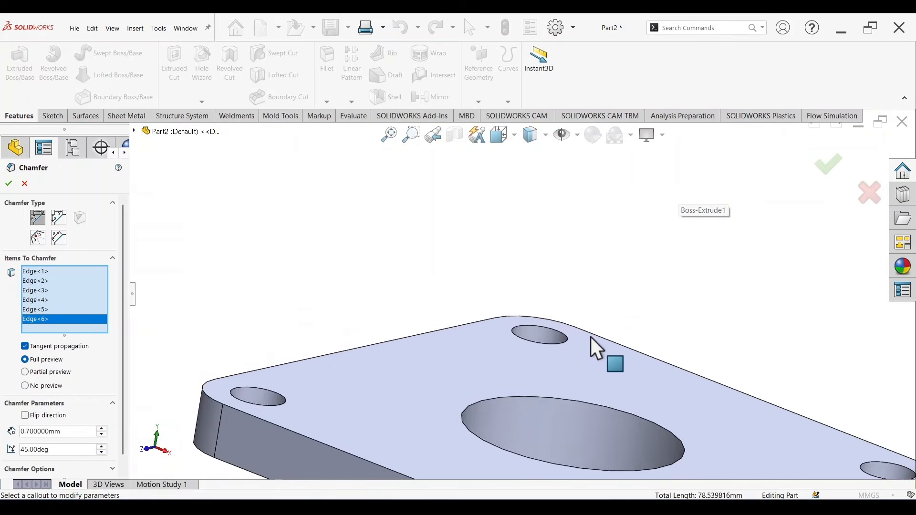
pyautogui.click(566, 342)
pyautogui.scroll(4, 656, 337)
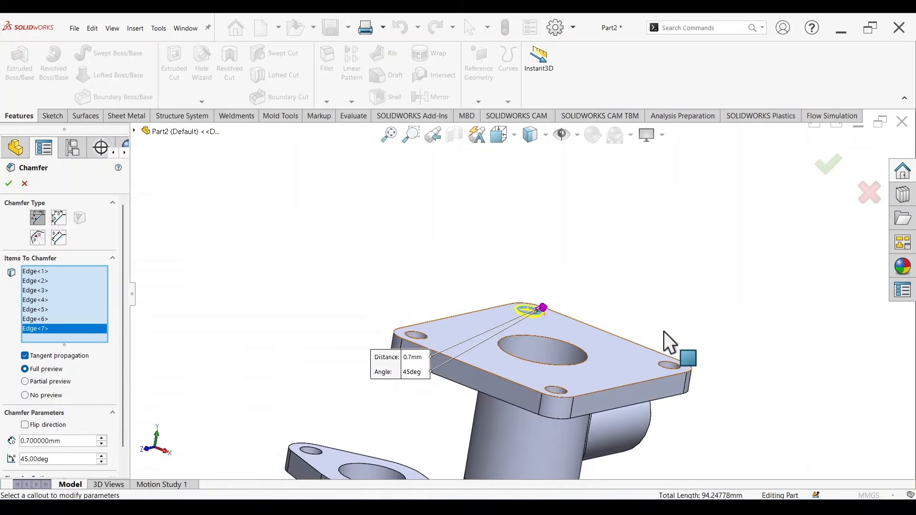
pyautogui.scroll(-6, 657, 353)
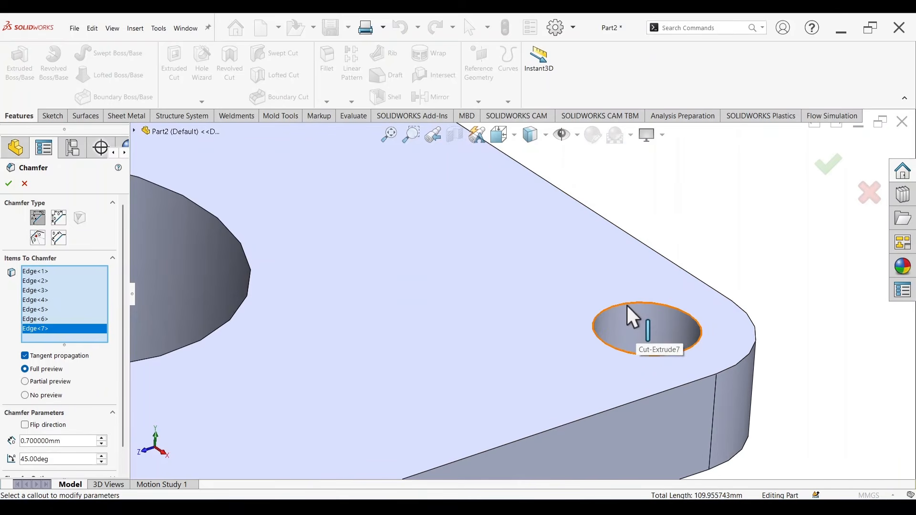
pyautogui.click(627, 305)
pyautogui.scroll(6, 627, 305)
pyautogui.click(385, 357)
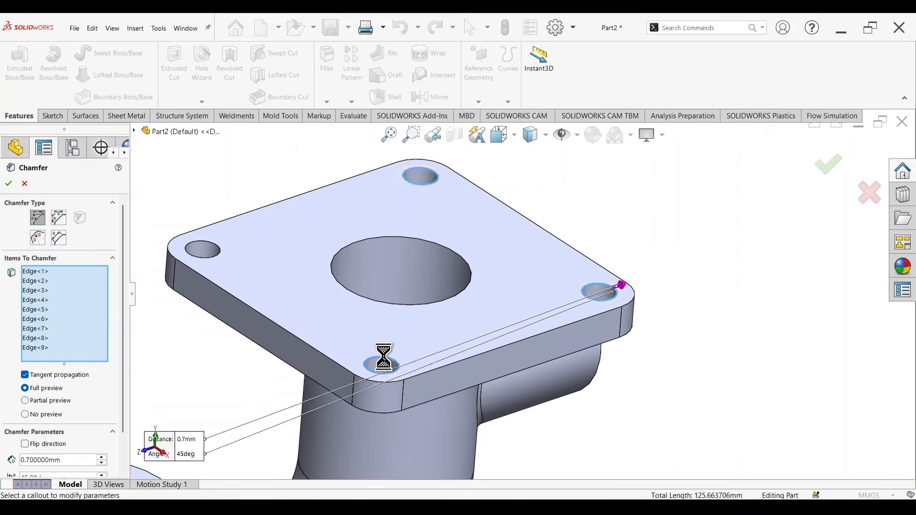
pyautogui.click(220, 250)
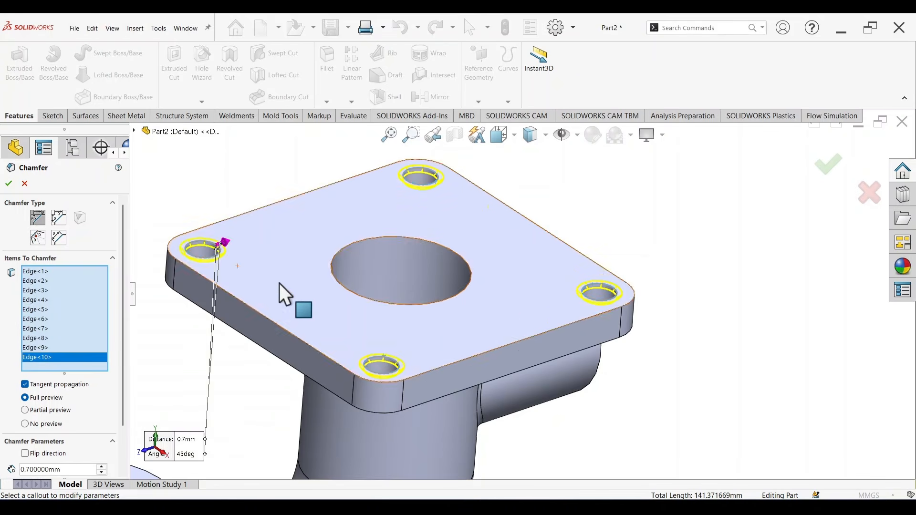
# - Add the upper edges of the oval flange's two mounting holes and complete the 0.7 mm chamfer
pyautogui.scroll(5, 450, 384)
pyautogui.scroll(-3, 451, 385)
pyautogui.scroll(3, 417, 372)
pyautogui.scroll(3, 324, 276)
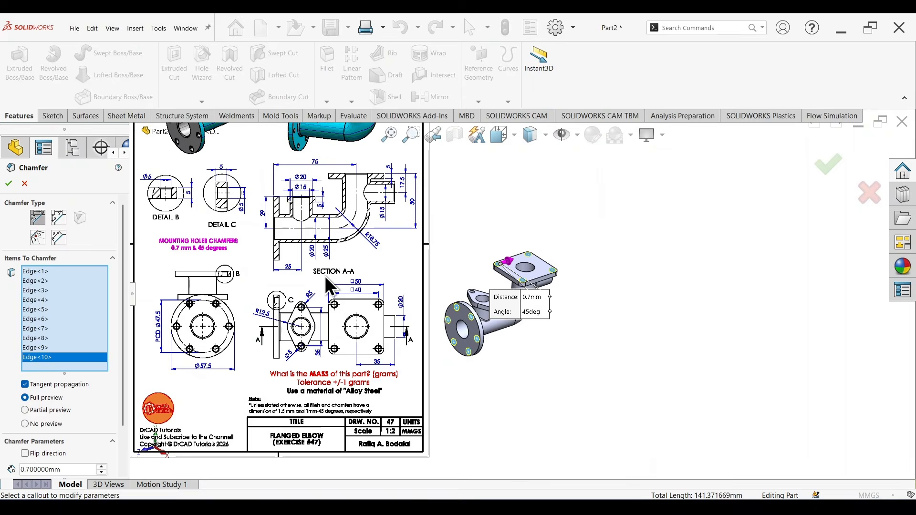
pyautogui.scroll(-3, 314, 232)
pyautogui.scroll(1, 388, 409)
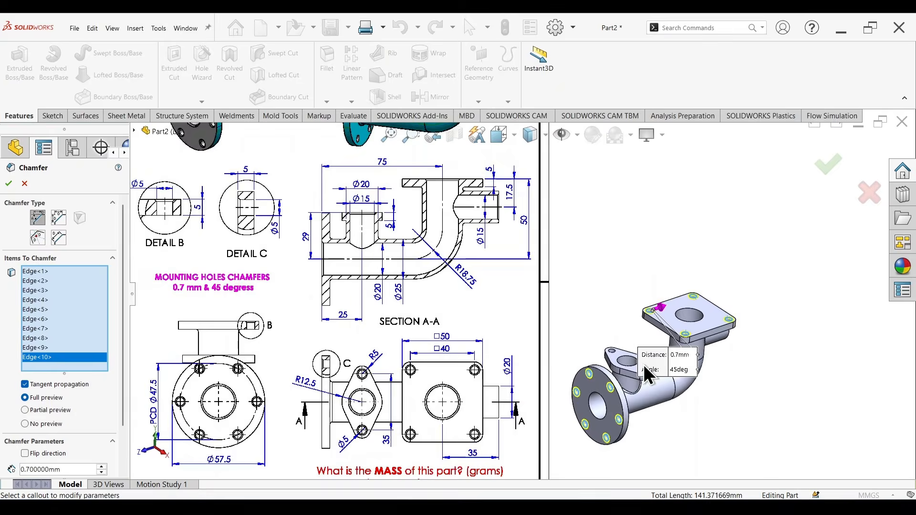
pyautogui.scroll(-5, 646, 366)
pyautogui.click(579, 354)
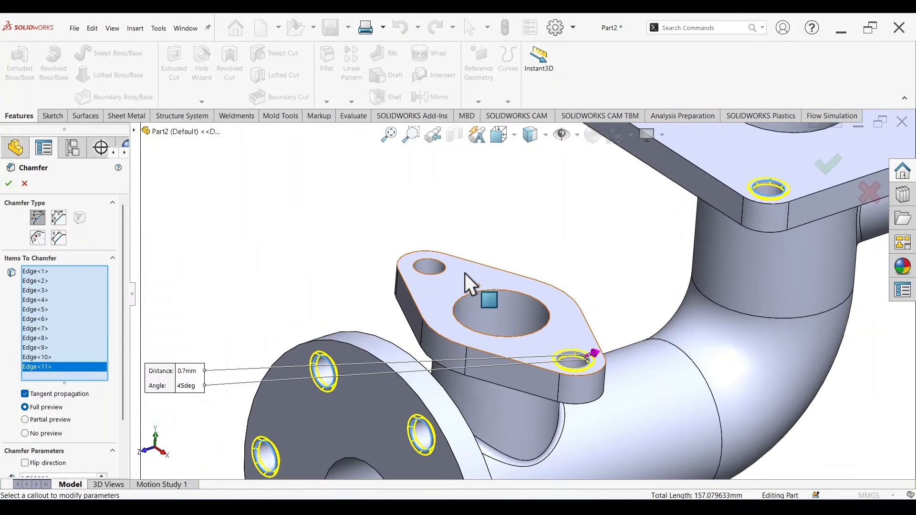
pyautogui.click(446, 268)
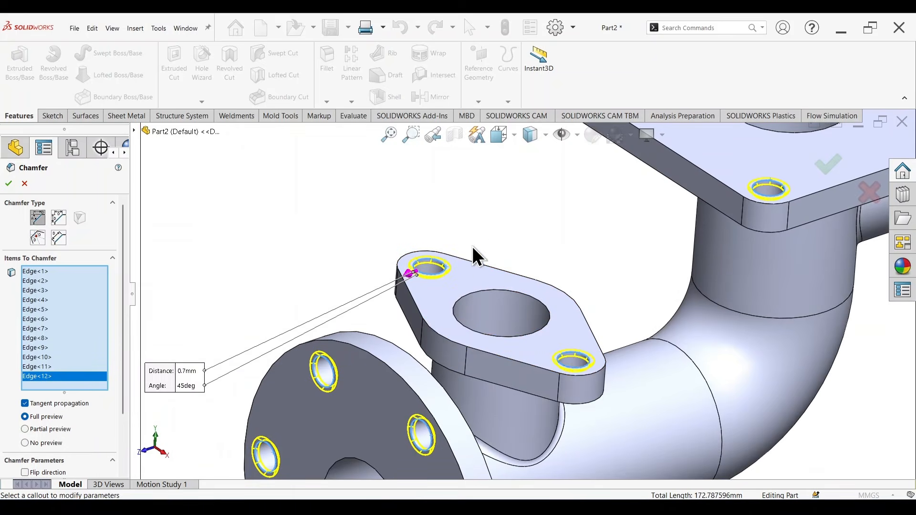
pyautogui.scroll(3, 533, 274)
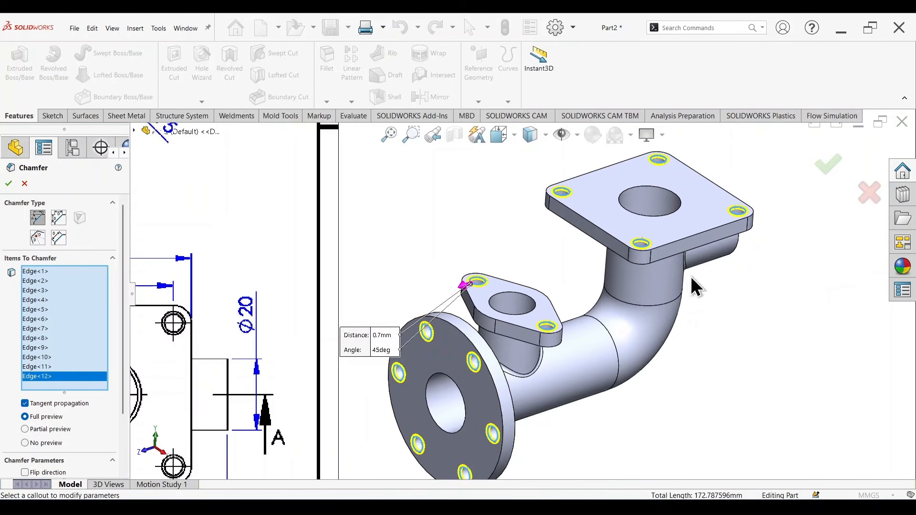
pyautogui.click(831, 174)
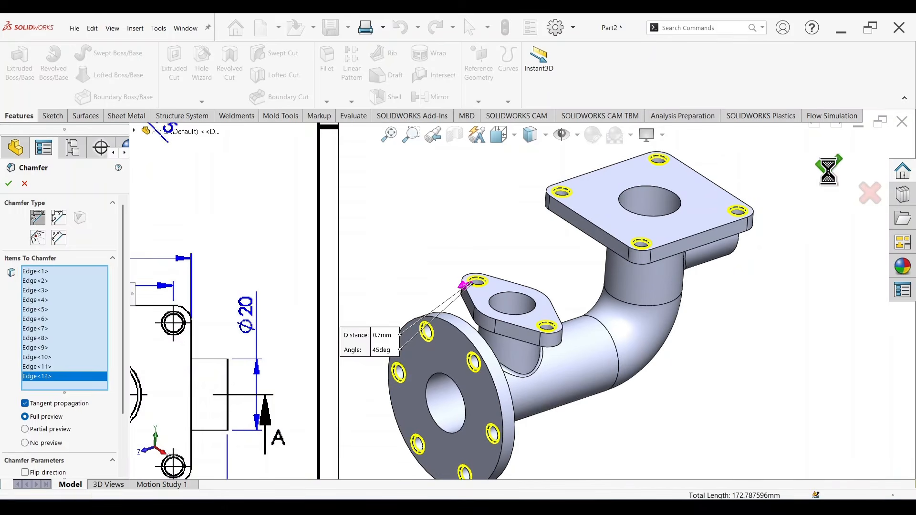
# - Examine the drawing's 3D views, flange views and default fillet and chamfer note to identify the remaining bore edges to chamfer
pyautogui.moveTo(762, 352); pyautogui.dragTo(730, 329, button='middle')
pyautogui.scroll(4, 698, 321)
pyautogui.scroll(-2, 552, 333)
pyautogui.scroll(2, 453, 325)
pyautogui.scroll(-2, 386, 291)
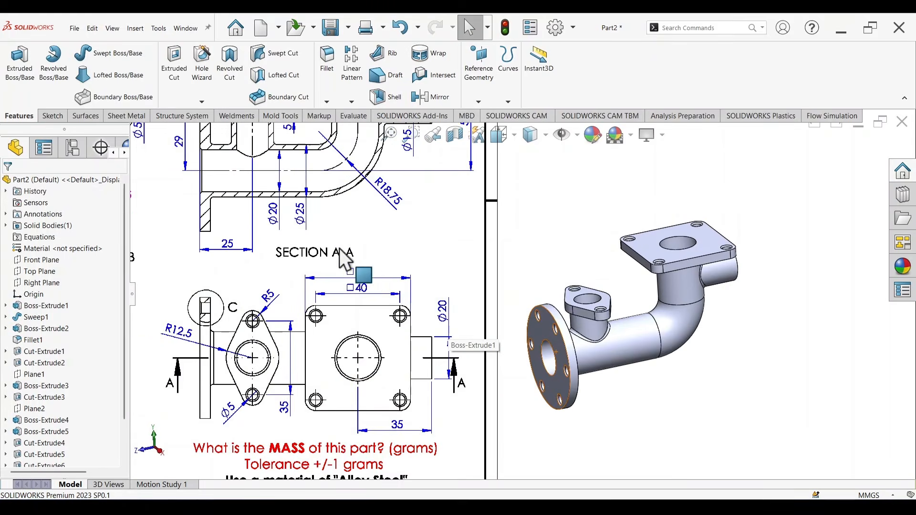
pyautogui.scroll(3, 386, 291)
pyautogui.scroll(-1, 405, 206)
pyautogui.scroll(3, 406, 205)
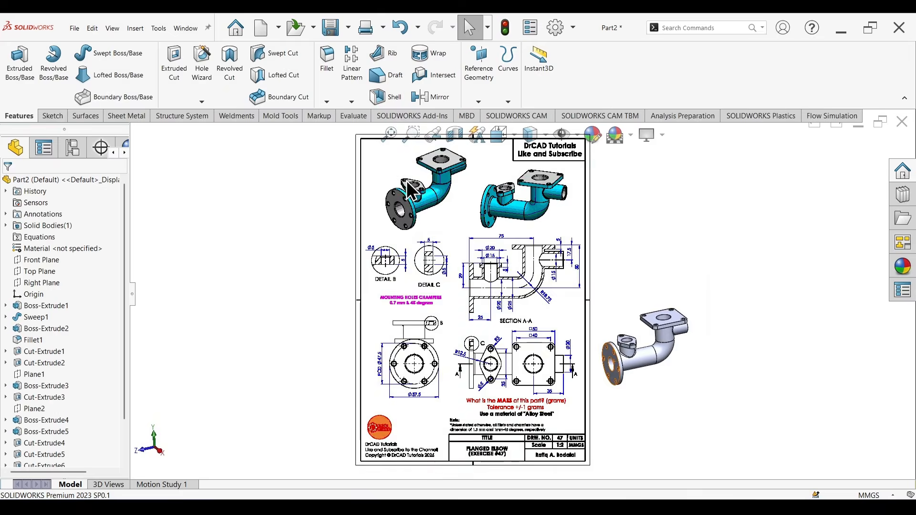
pyautogui.scroll(-5, 446, 288)
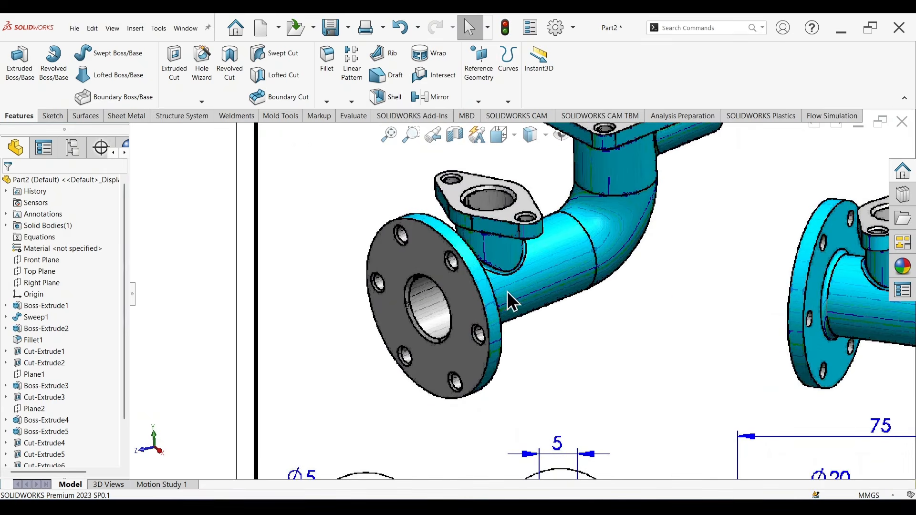
pyautogui.scroll(3, 486, 308)
pyautogui.scroll(-4, 546, 224)
pyautogui.scroll(3, 684, 347)
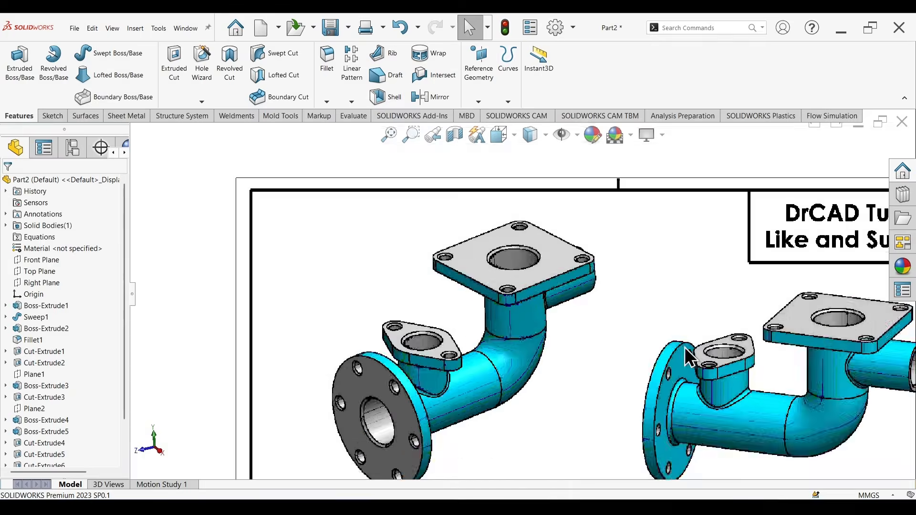
pyautogui.scroll(-4, 814, 353)
pyautogui.scroll(-3, 806, 349)
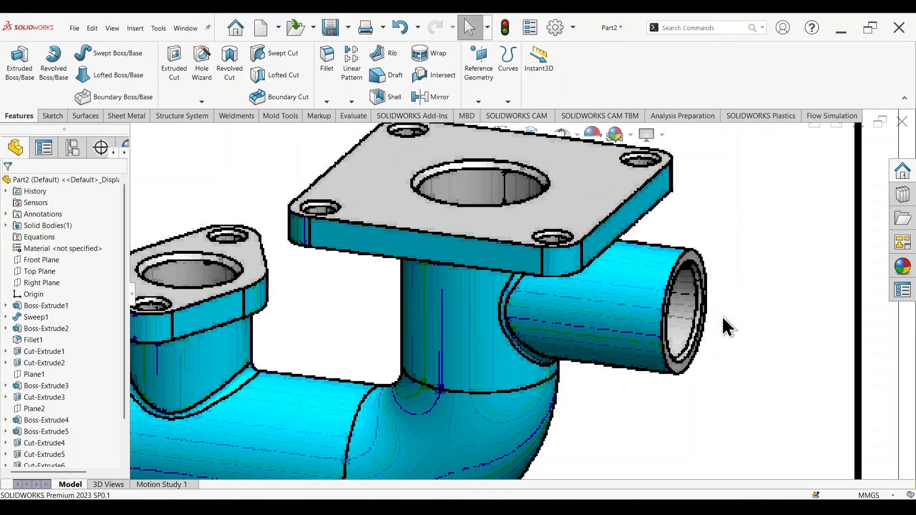
pyautogui.scroll(6, 722, 317)
pyautogui.scroll(-5, 491, 405)
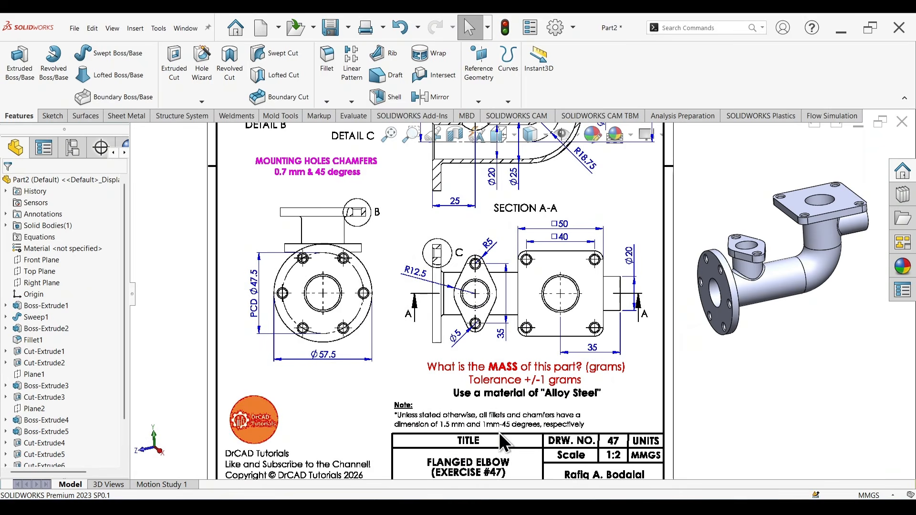
pyautogui.scroll(-1, 497, 414)
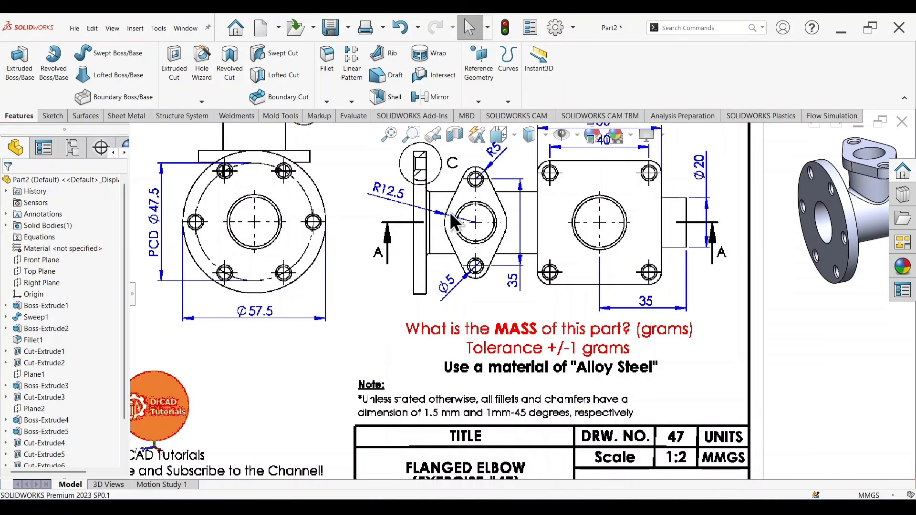
# - Set up a 1 mm by 45 degree chamfer and select the central bore edge on the round flange's outer face
pyautogui.click(327, 101)
pyautogui.click(348, 139)
pyautogui.doubleClick(81, 398)
pyautogui.write('1')
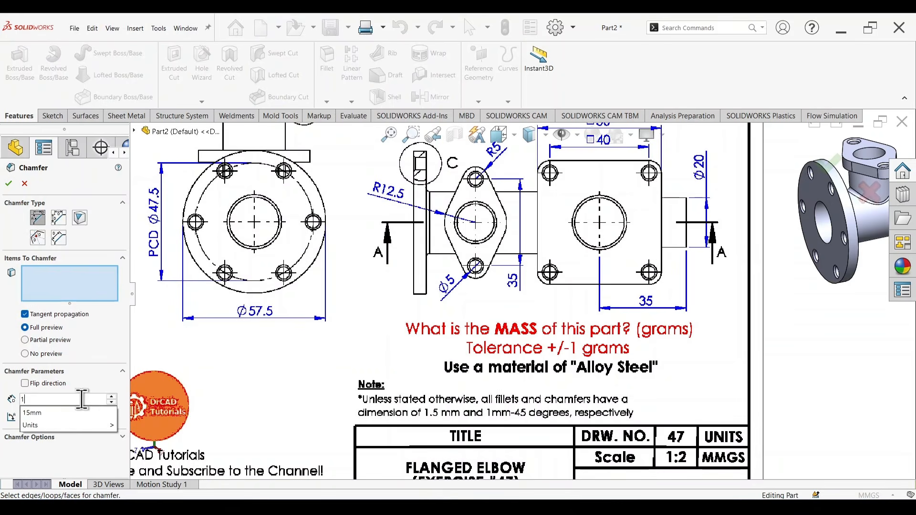
pyautogui.press('Return')
pyautogui.scroll(4, 756, 311)
pyautogui.scroll(-6, 687, 257)
pyautogui.scroll(-1, 587, 267)
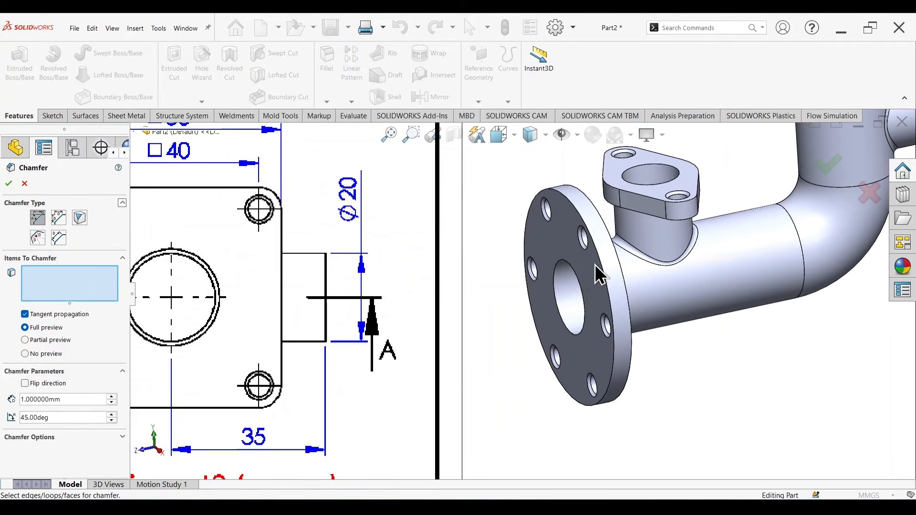
pyautogui.click(574, 269)
# - Add the bore edges of the oval flange, square flange and side pipe's open end, and complete the 1 mm chamfer
pyautogui.scroll(3, 576, 277)
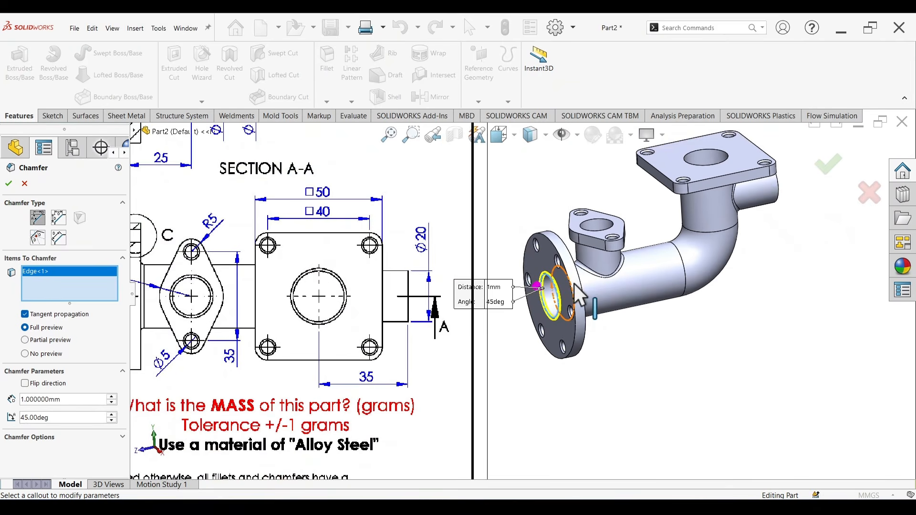
pyautogui.click(594, 220)
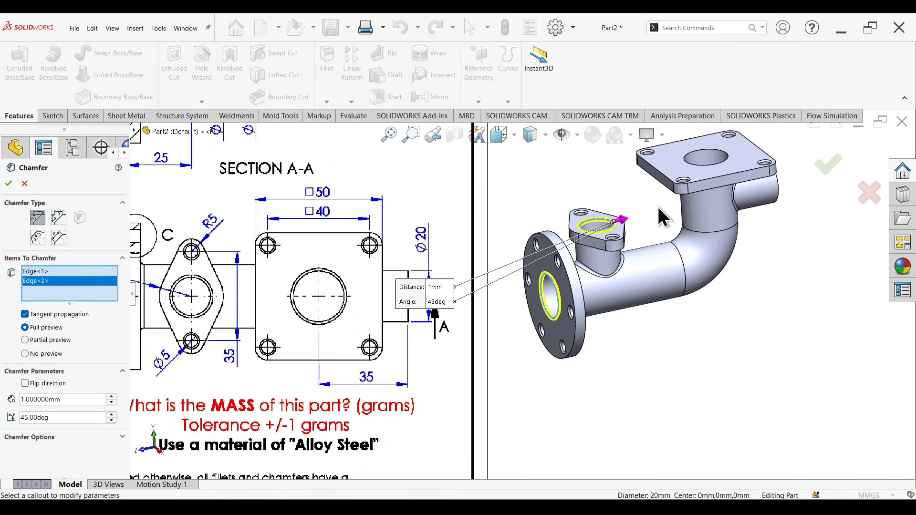
pyautogui.scroll(-2, 658, 205)
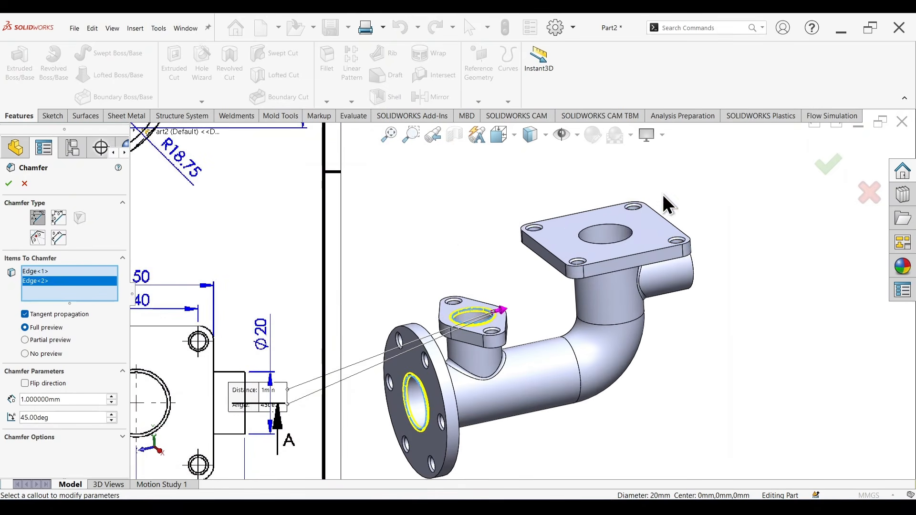
pyautogui.click(632, 237)
pyautogui.moveTo(702, 303); pyautogui.dragTo(669, 307, button='middle')
pyautogui.scroll(-2, 658, 287)
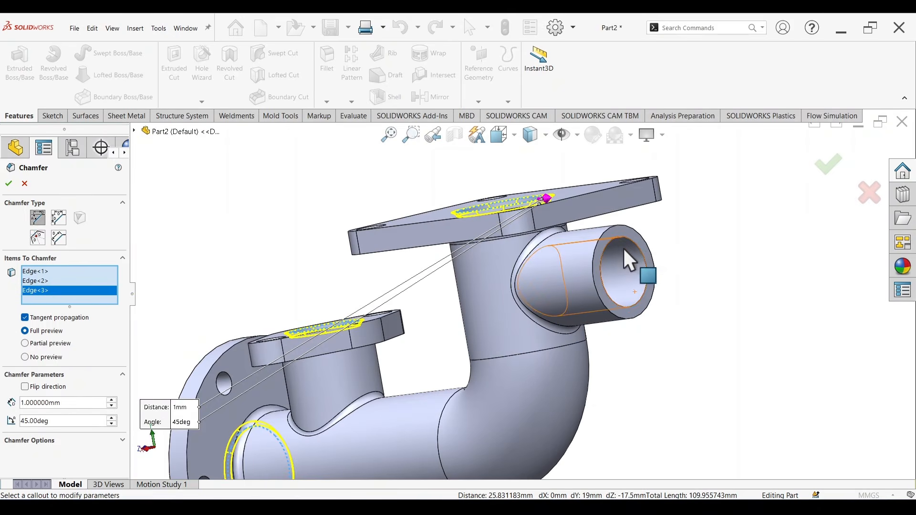
pyautogui.click(635, 253)
pyautogui.moveTo(705, 364); pyautogui.dragTo(833, 337, button='middle')
pyautogui.click(833, 173)
# - Inspect the chamfered elbow and check the drawing's notes for the required material and mass question
pyautogui.scroll(-3, 812, 353)
pyautogui.scroll(2, 697, 368)
pyautogui.scroll(4, 563, 332)
pyautogui.scroll(-2, 545, 322)
pyautogui.moveTo(546, 322); pyautogui.dragTo(546, 342, button='middle')
pyautogui.scroll(2, 493, 324)
pyautogui.scroll(-1, 427, 273)
pyautogui.scroll(2, 389, 248)
pyautogui.scroll(-3, 434, 389)
pyautogui.scroll(3, 410, 334)
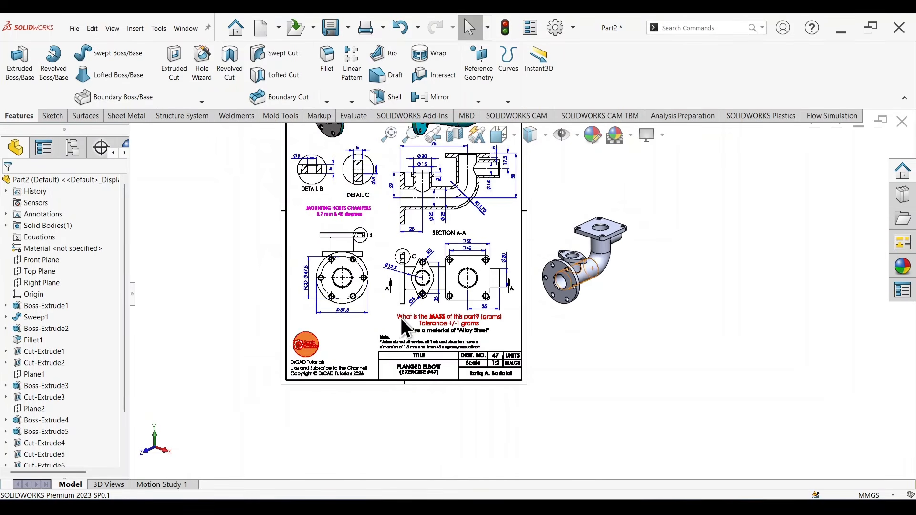
# - Assign Alloy Steel from the Steel category of SOLIDWORKS Materials to the part
pyautogui.rightClick(62, 249)
pyautogui.click(102, 258)
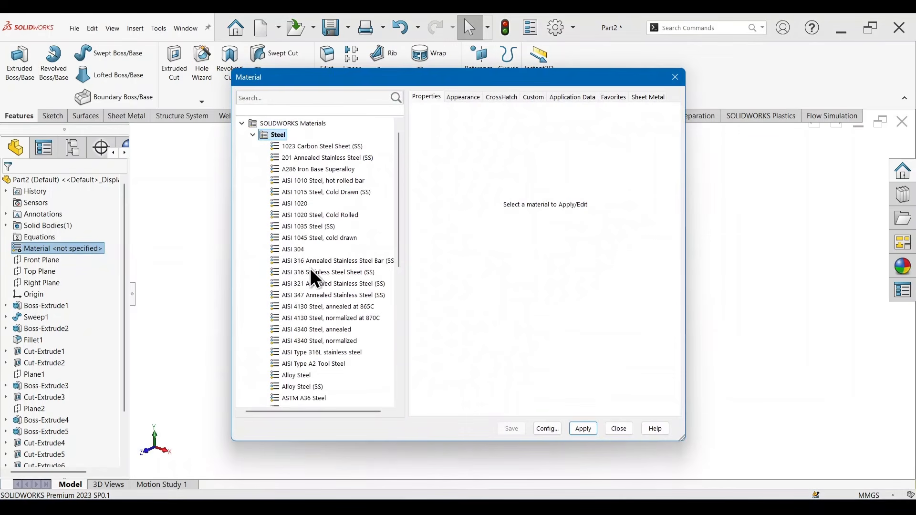
pyautogui.click(305, 375)
pyautogui.click(583, 428)
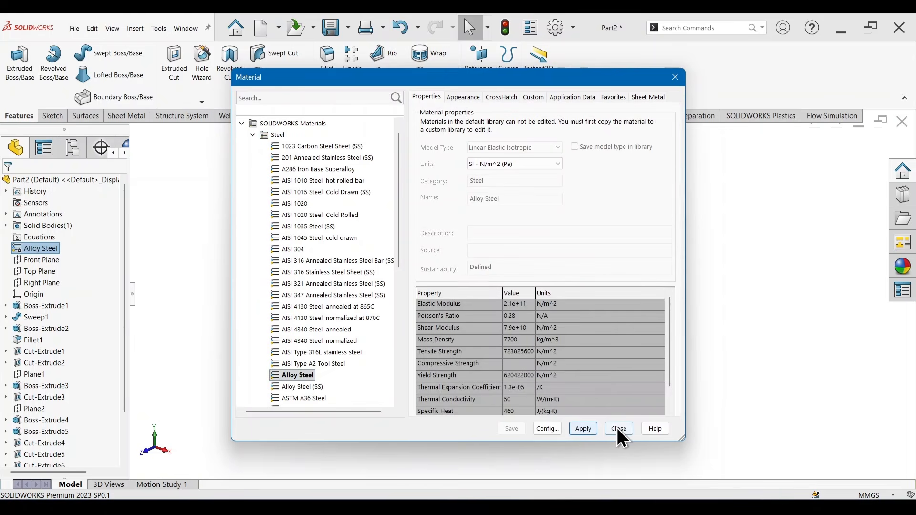
pyautogui.click(619, 429)
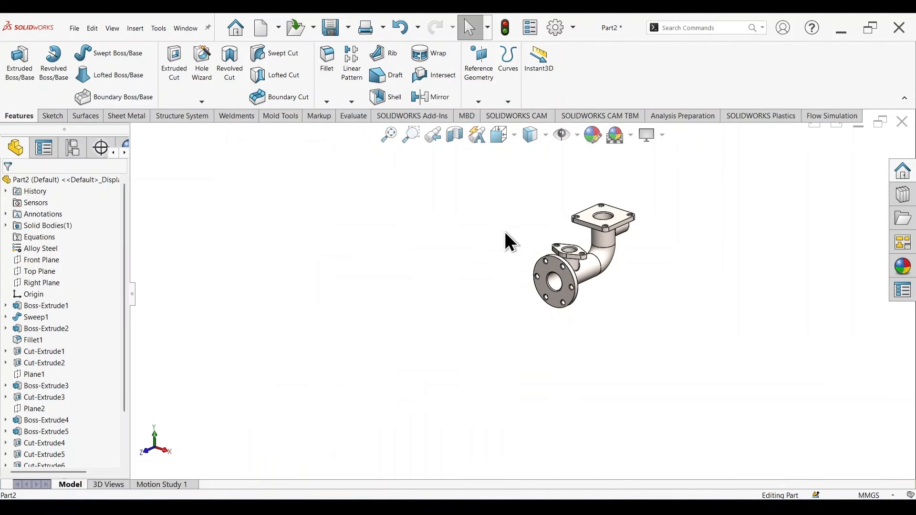
# - Evaluate the elbow's mass properties, highlight the mass value and close the report
pyautogui.press('f')
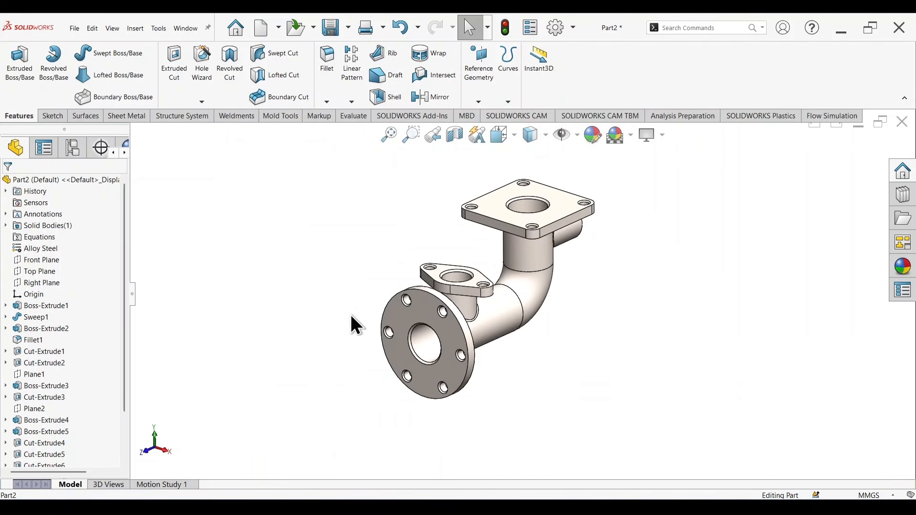
pyautogui.click(354, 117)
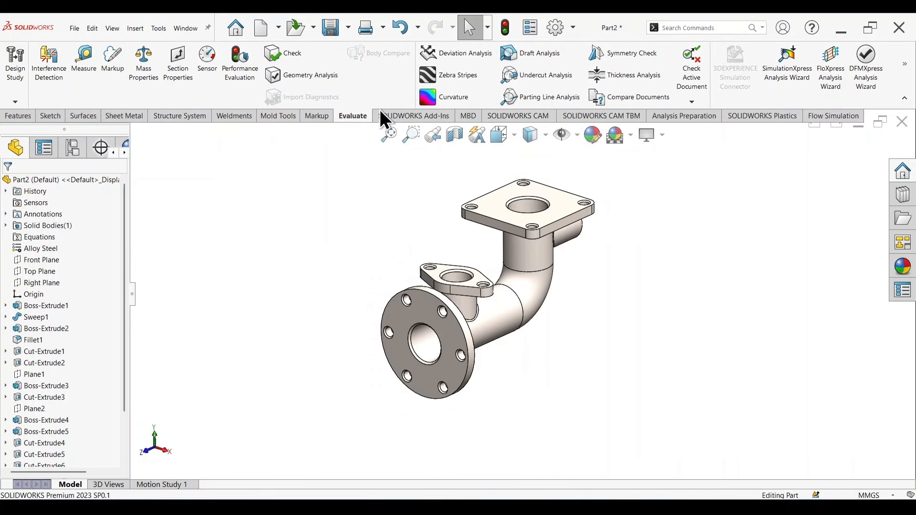
pyautogui.click(142, 62)
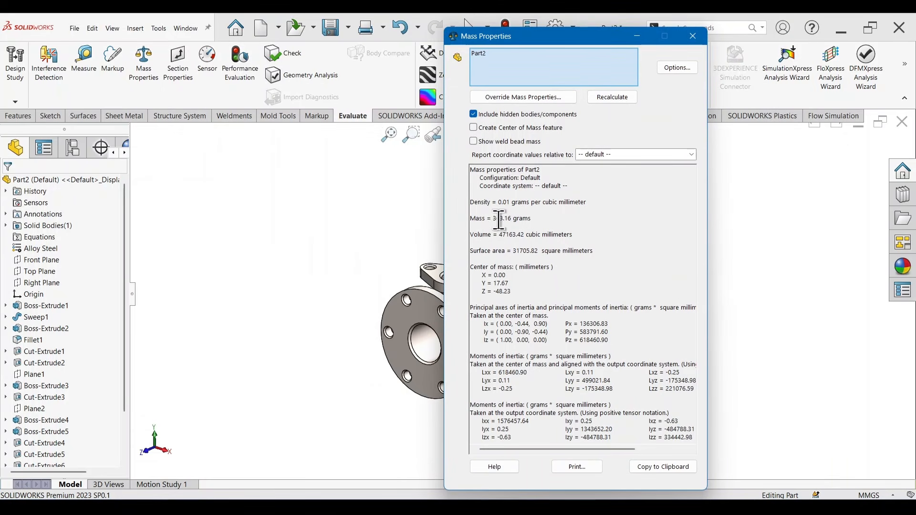
pyautogui.moveTo(494, 218); pyautogui.dragTo(537, 218)
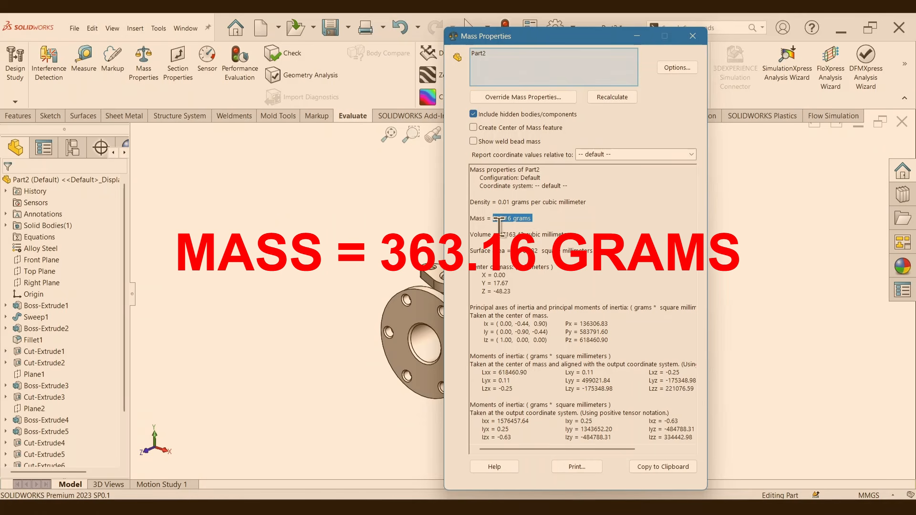
pyautogui.click(561, 217)
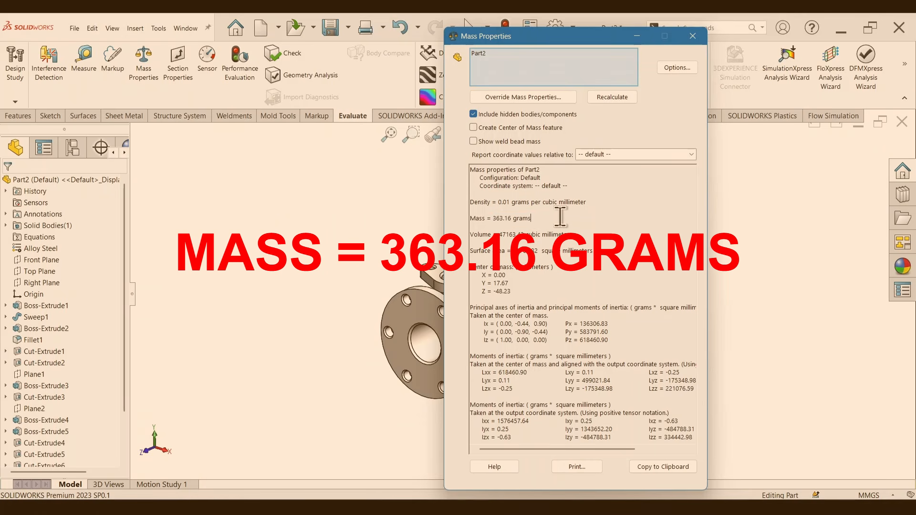
pyautogui.click(694, 36)
pyautogui.scroll(2, 565, 270)
pyautogui.scroll(-2, 525, 268)
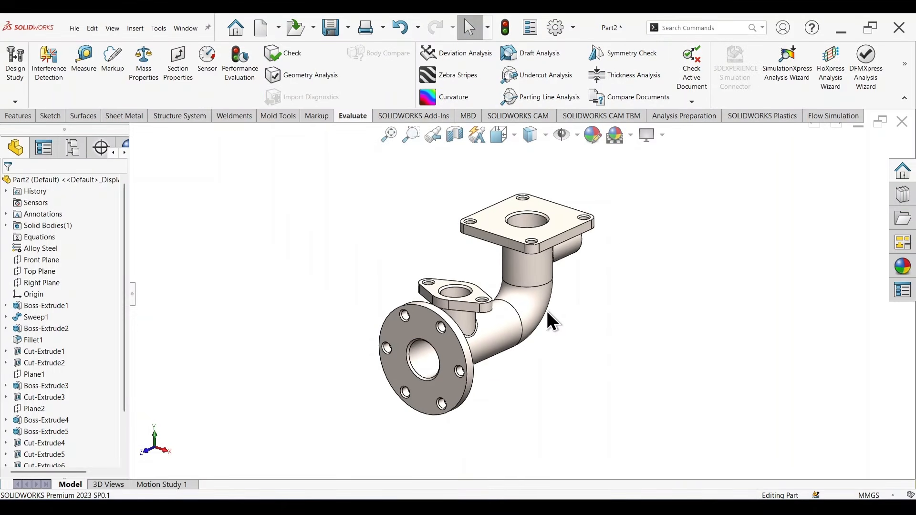